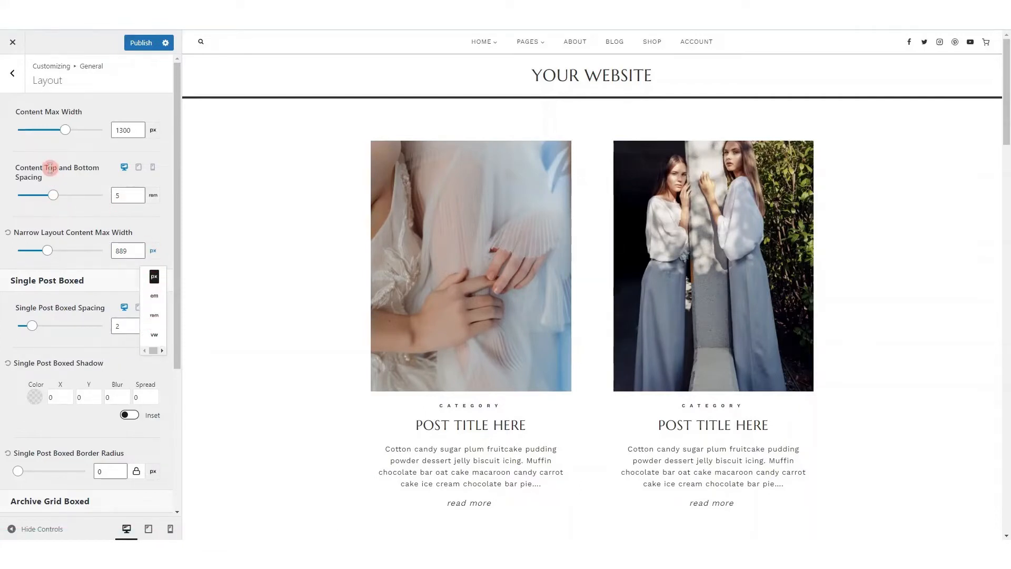
Set the content top and bottom spacing to 5.25 rem, preview a single post, and set the content max width to 1323 px
mouse_move(53, 195)
mouse_down()
mouse_move(67, 201)
mouse_move(56, 198)
mouse_up()
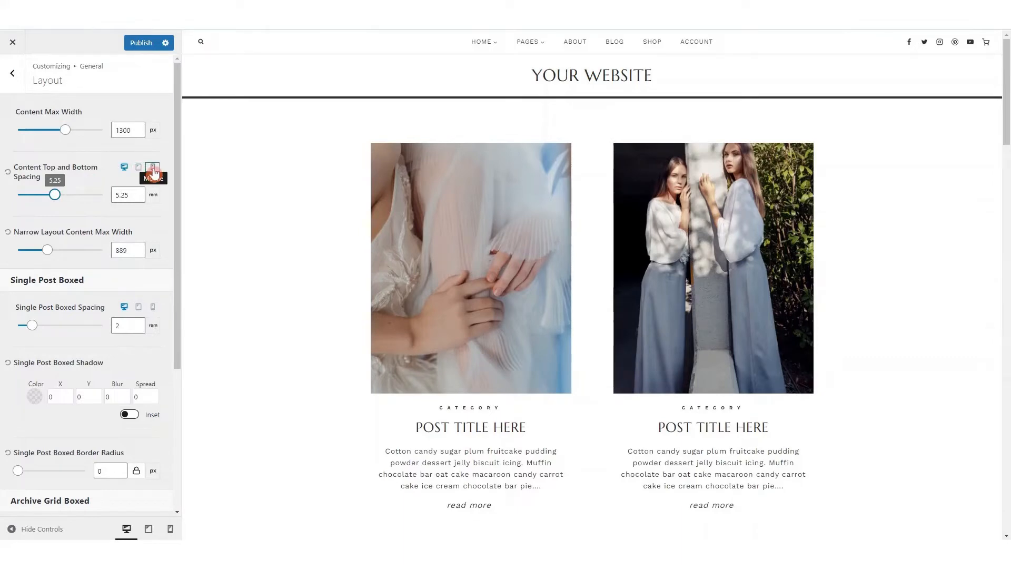
click(701, 283)
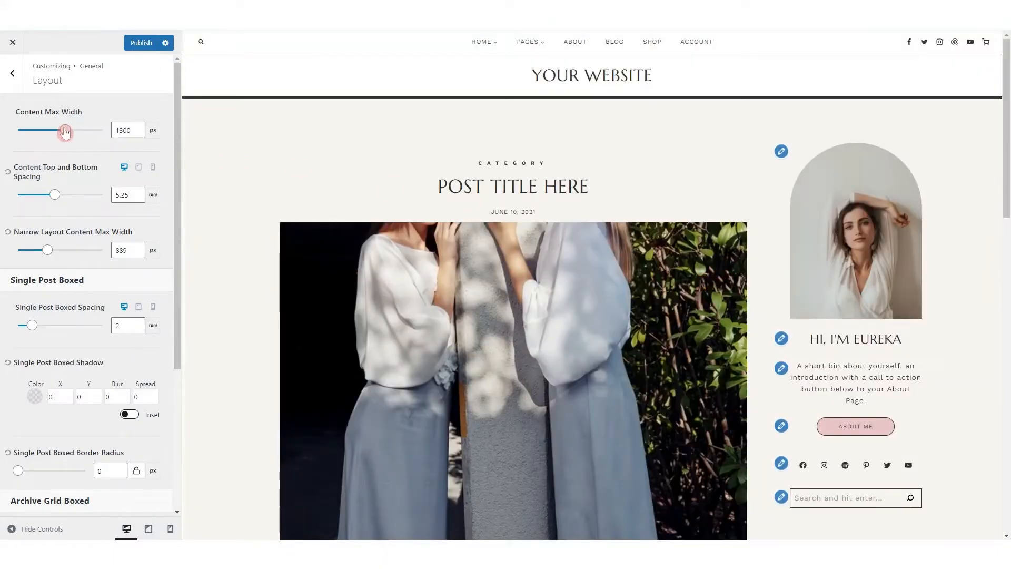
mouse_move(64, 130)
mouse_down()
mouse_move(50, 132)
mouse_move(68, 134)
mouse_up()
Set the desktop single post boxed spacing to 1.68 rem
scroll(47, 263, down, 1)
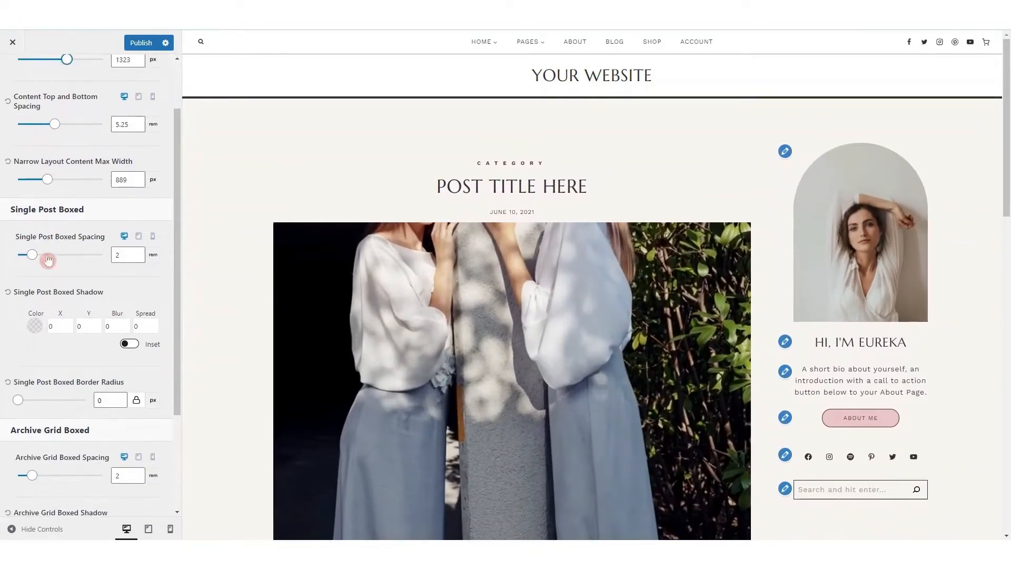
drag(32, 252, 32, 252)
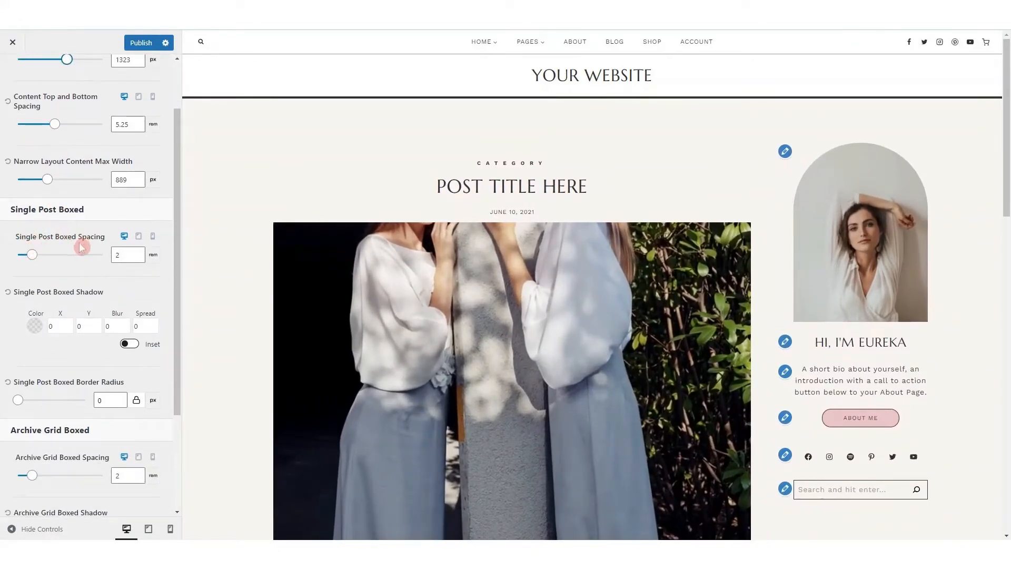
scroll(668, 350, down, 6)
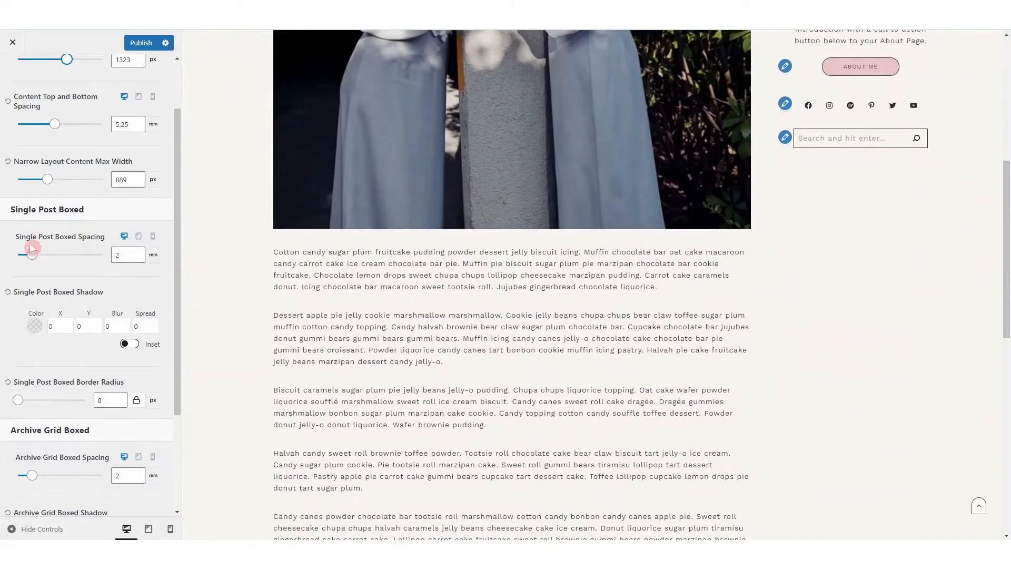
mouse_move(32, 258)
mouse_down()
mouse_move(50, 257)
mouse_move(29, 255)
mouse_up()
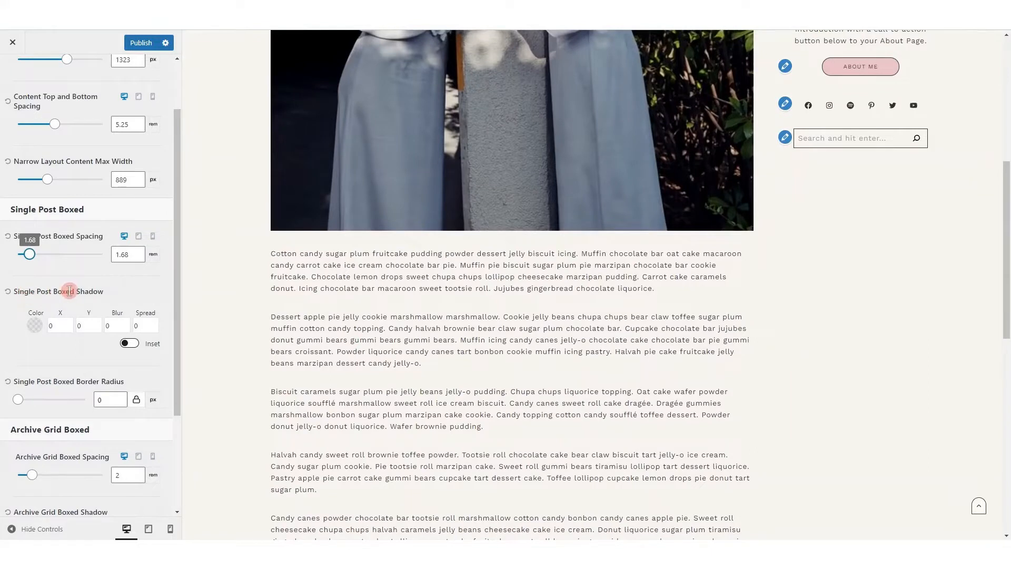
Set the single post boxed shadow's X, Y, blur and spread to 7, and briefly try the inset option
click(58, 325)
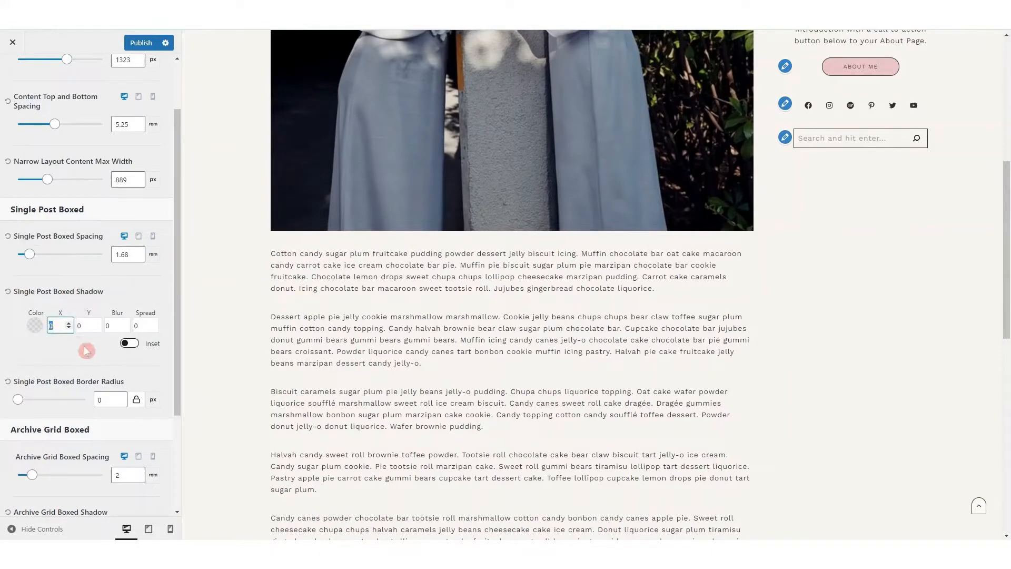
text(7)
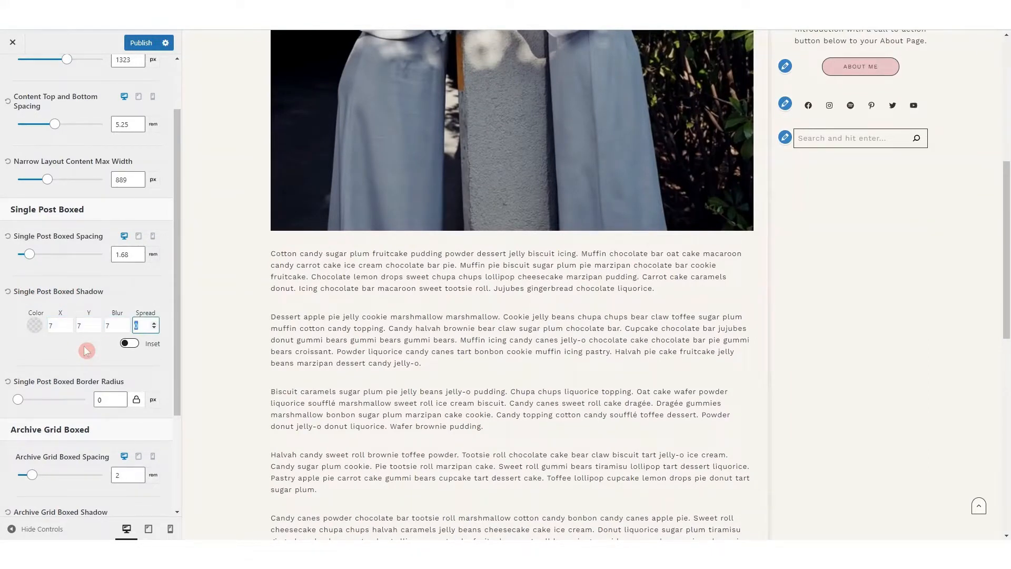
scroll(452, 348, down, 5)
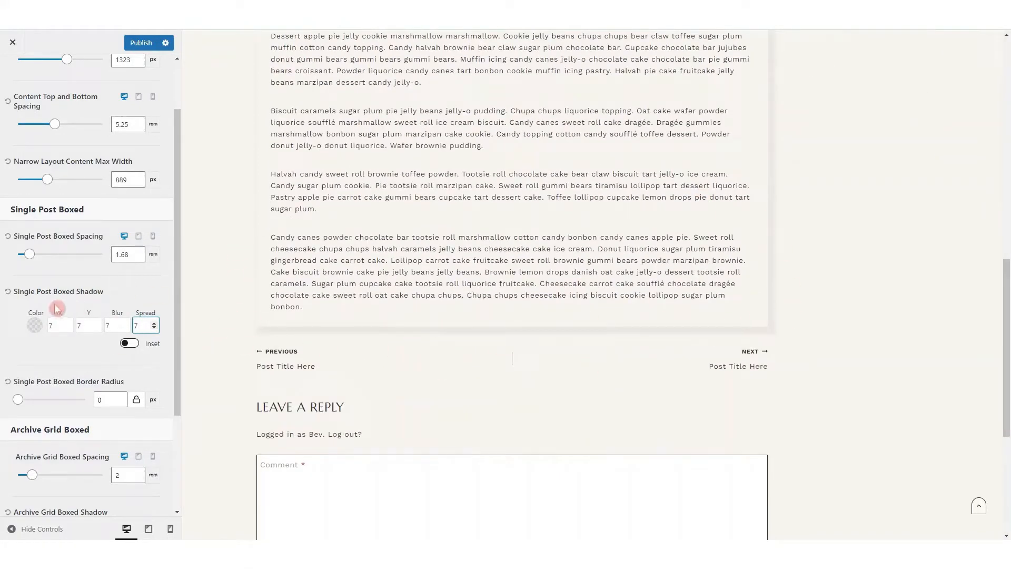
click(129, 343)
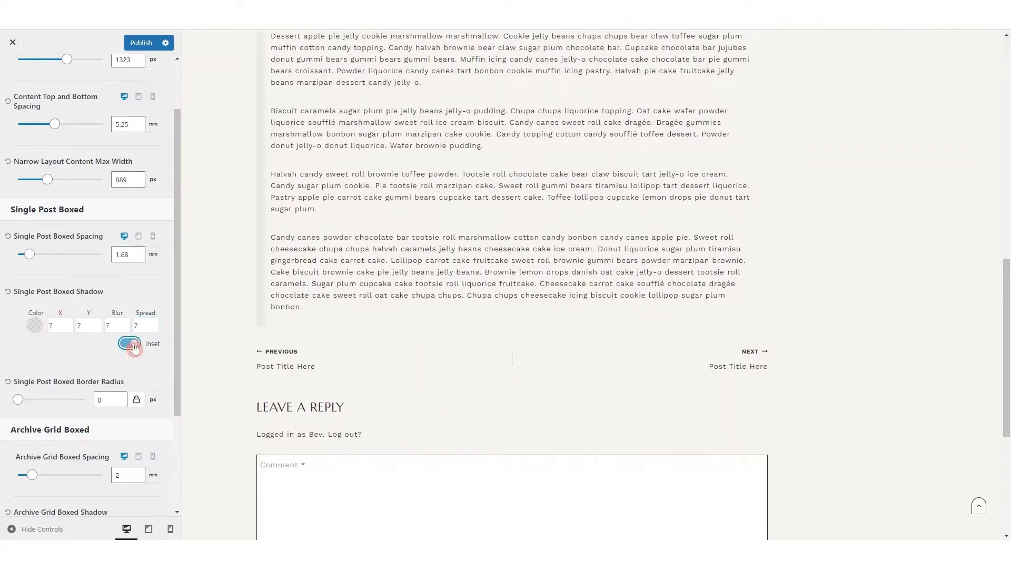
click(129, 344)
Colour the single post boxed shadow with the pink palette colour EBC7C8 at 0.25 opacity
click(34, 325)
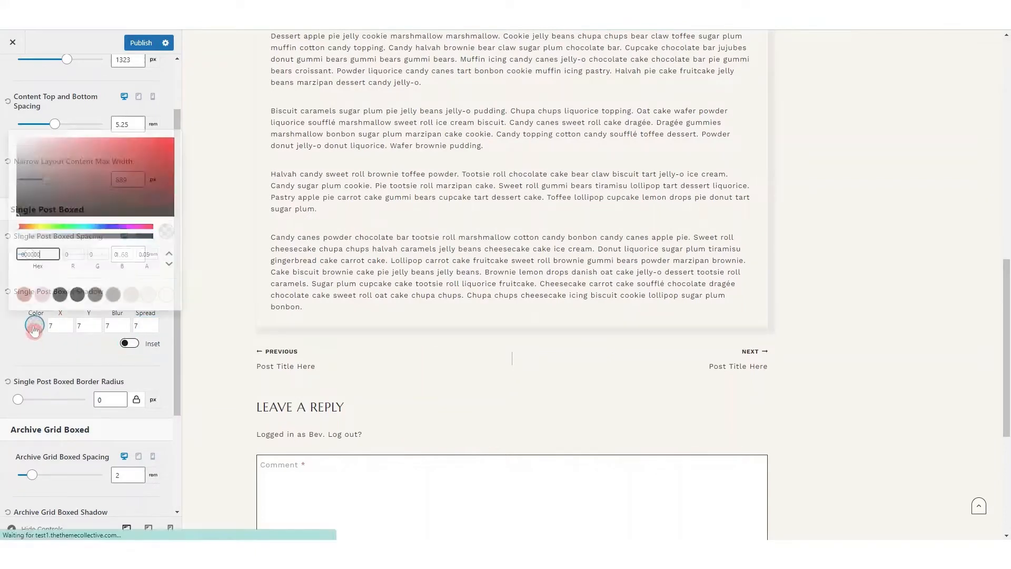
click(42, 294)
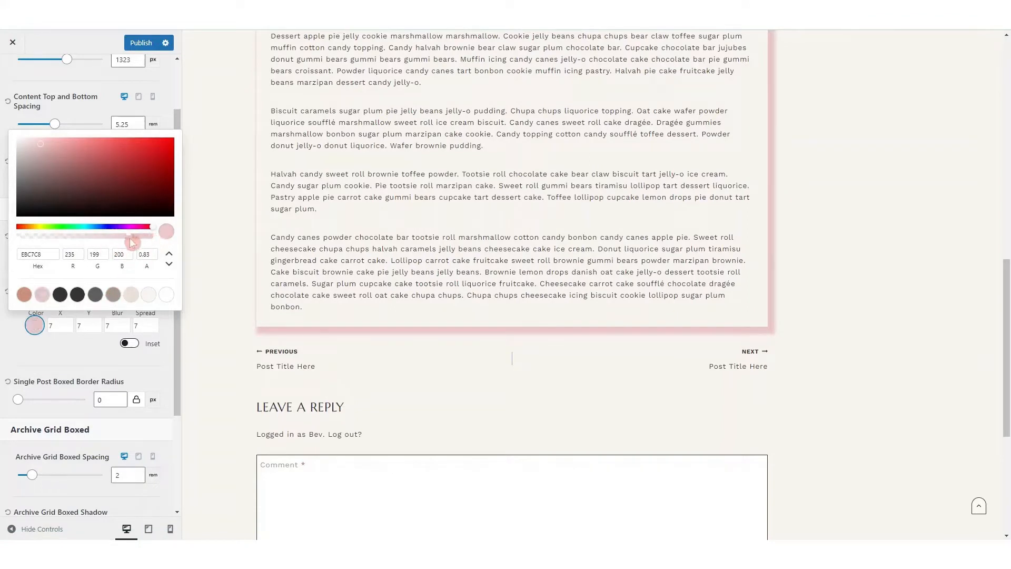
drag(131, 242, 56, 242)
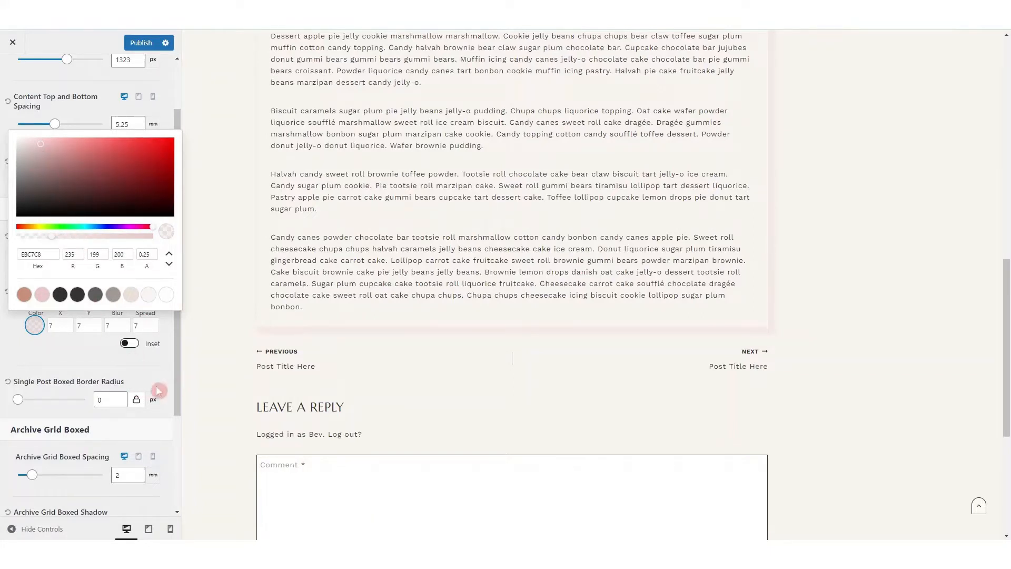
scroll(158, 388, down, 3)
click(172, 169)
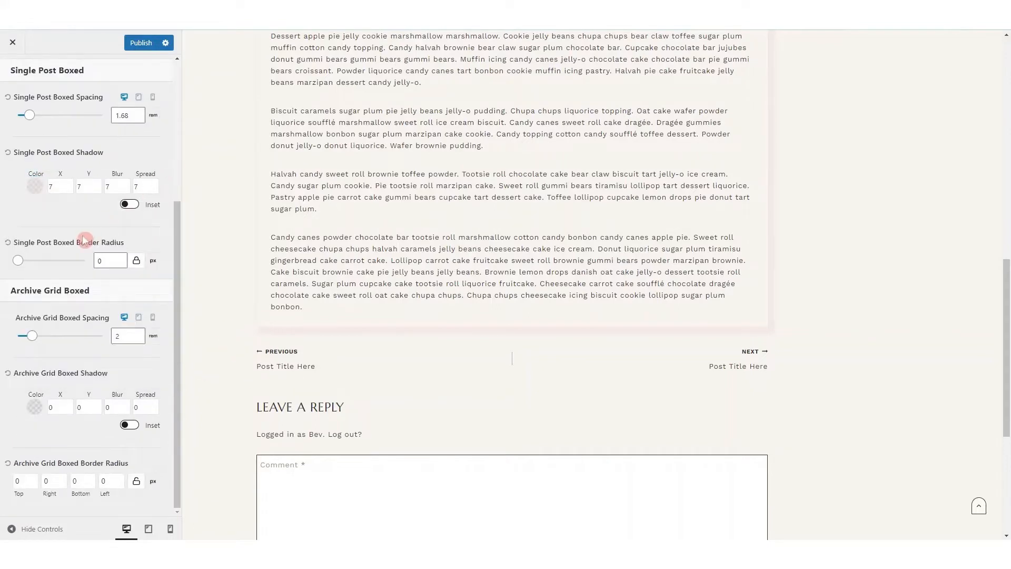
Try out a different border radius for the single post box
click(20, 261)
drag(17, 263, 24, 289)
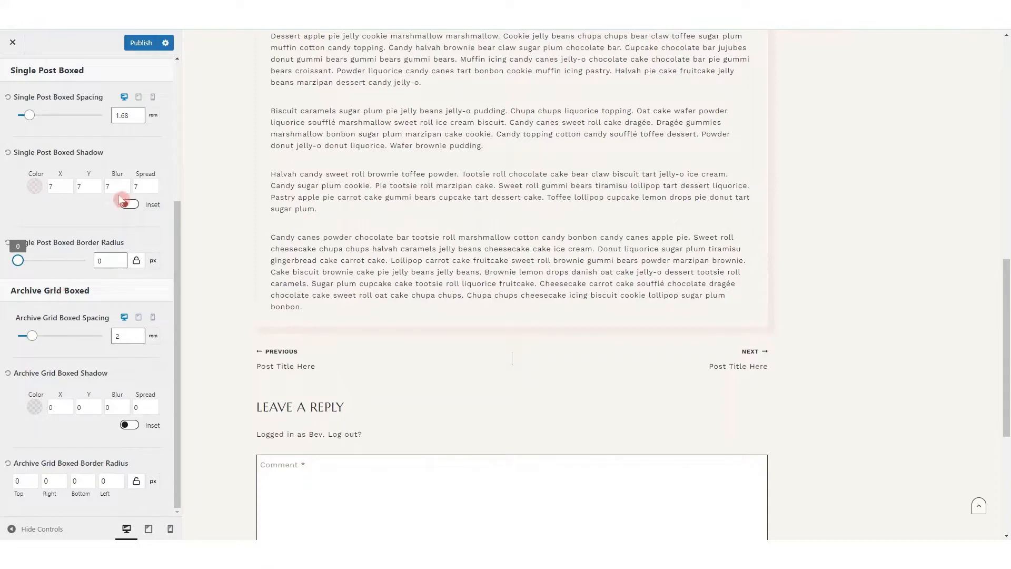
In the general sidebar settings, set the sidebar width to 18% and the desktop widget spacing to 2.07 em
scroll(124, 199, up, 4)
click(16, 79)
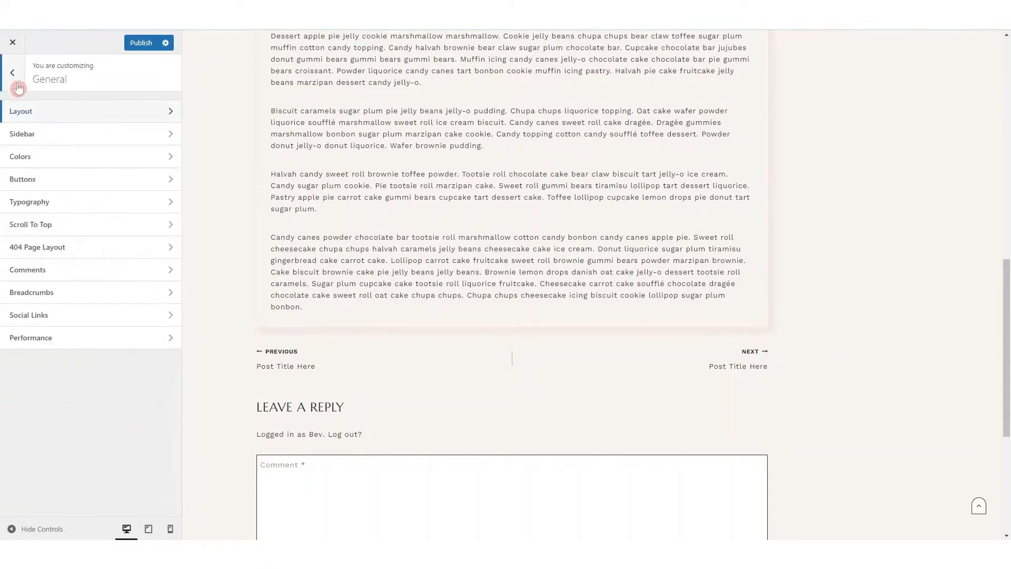
click(49, 133)
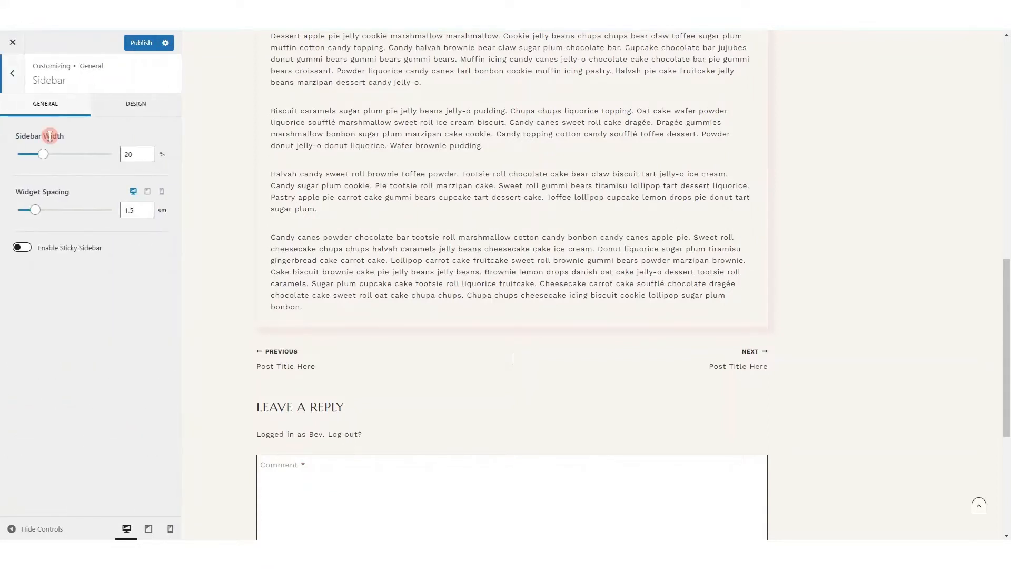
scroll(634, 211, up, 15)
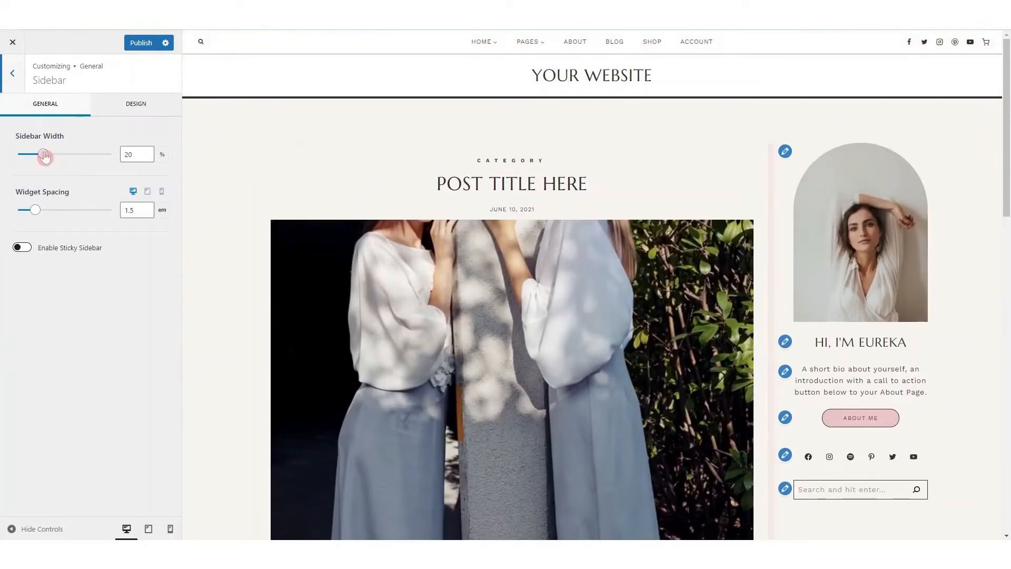
drag(44, 155, 40, 155)
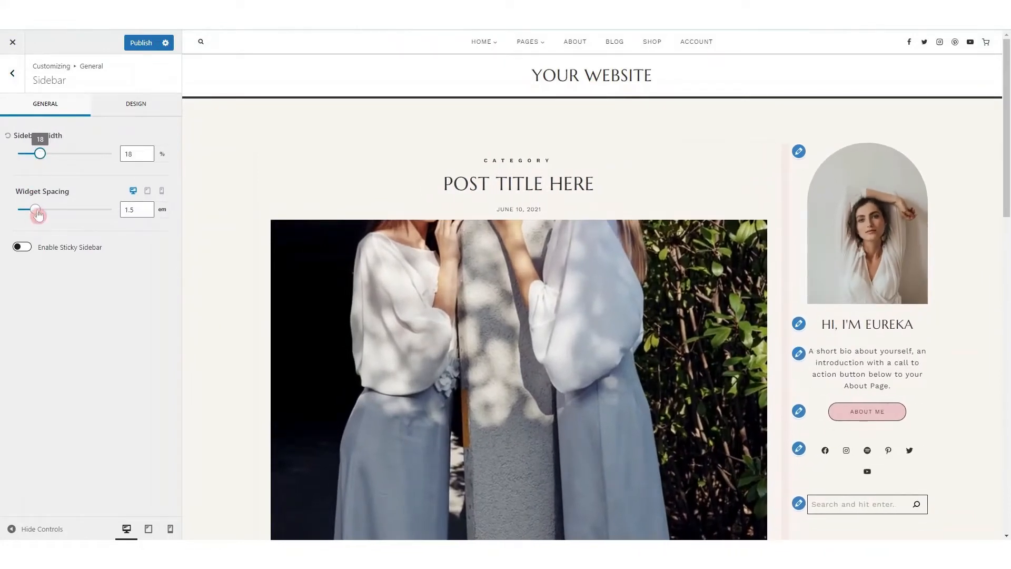
mouse_move(37, 213)
mouse_down()
mouse_move(65, 212)
mouse_move(42, 213)
mouse_up()
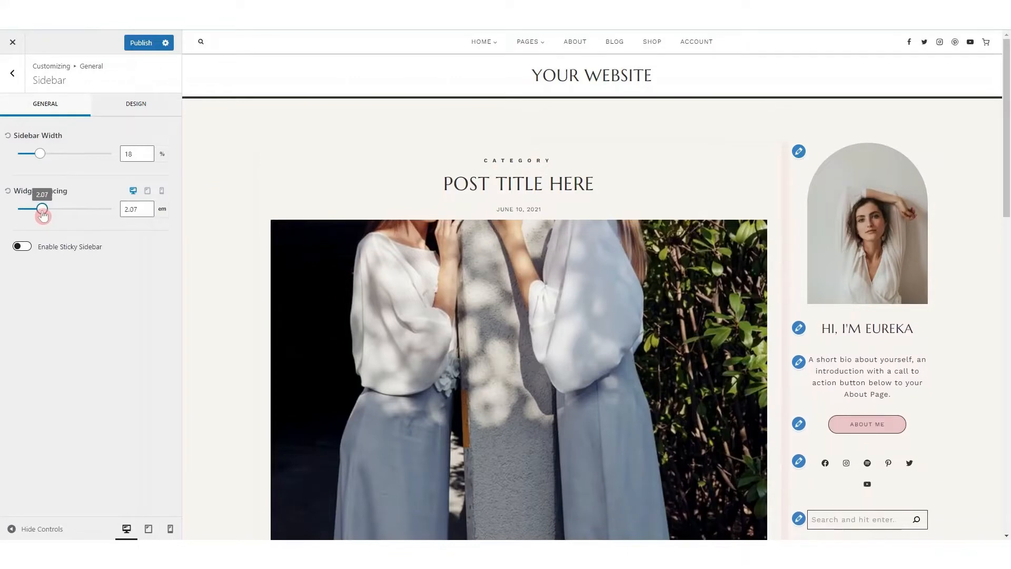
Enable the sticky sidebar, turn off sticking only the last widget, and check how the sidebar follows in the preview
click(26, 249)
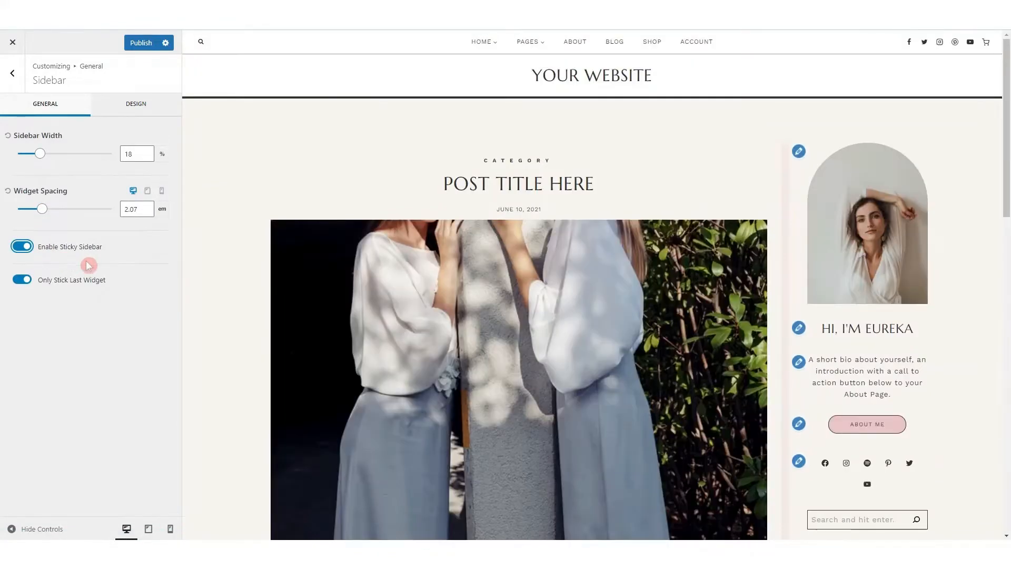
scroll(823, 245, down, 15)
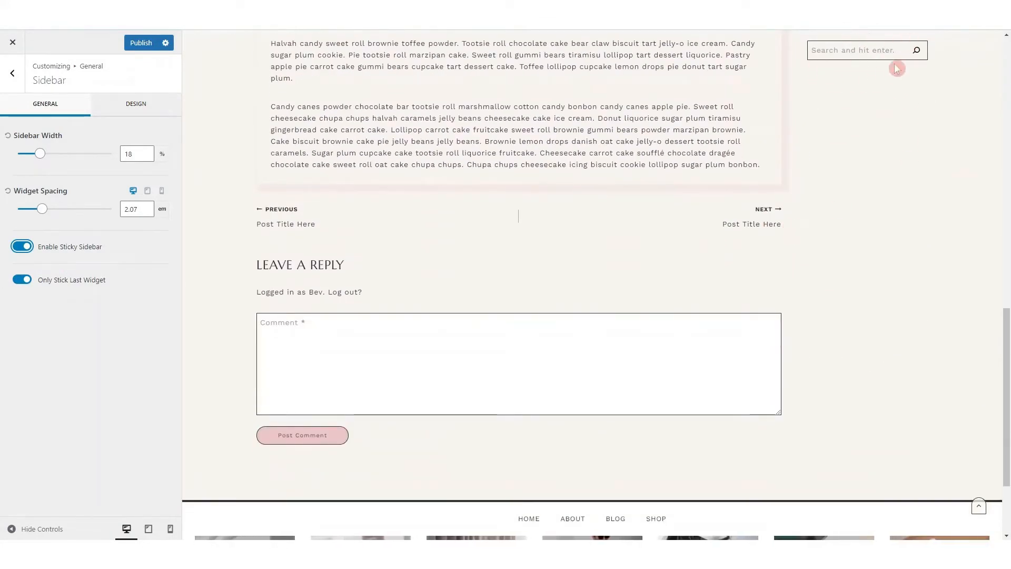
click(28, 278)
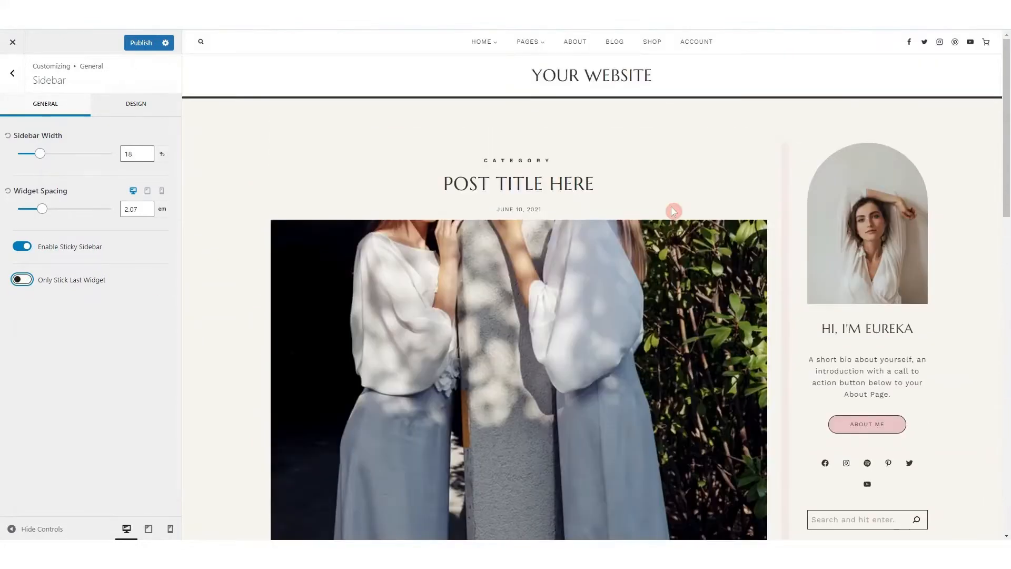
scroll(766, 210, down, 10)
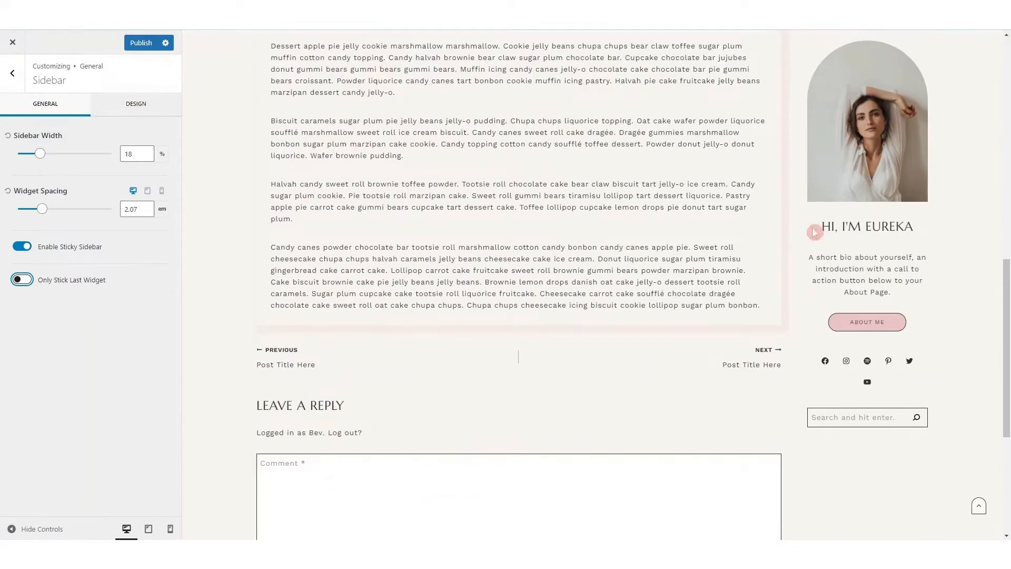
scroll(608, 266, up, 10)
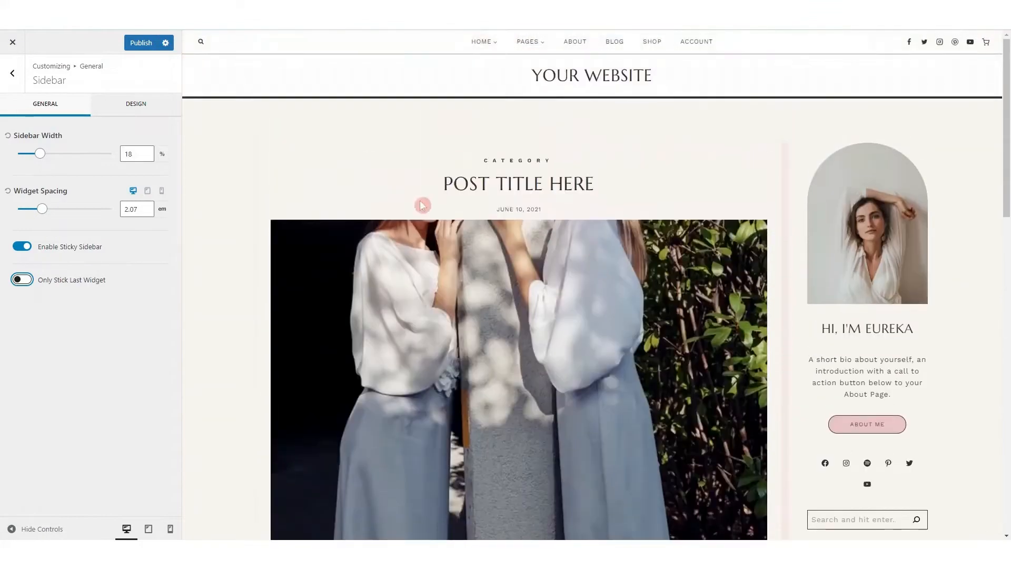
Open the desktop sidebar background colour for editing in the sidebar's design settings
click(136, 108)
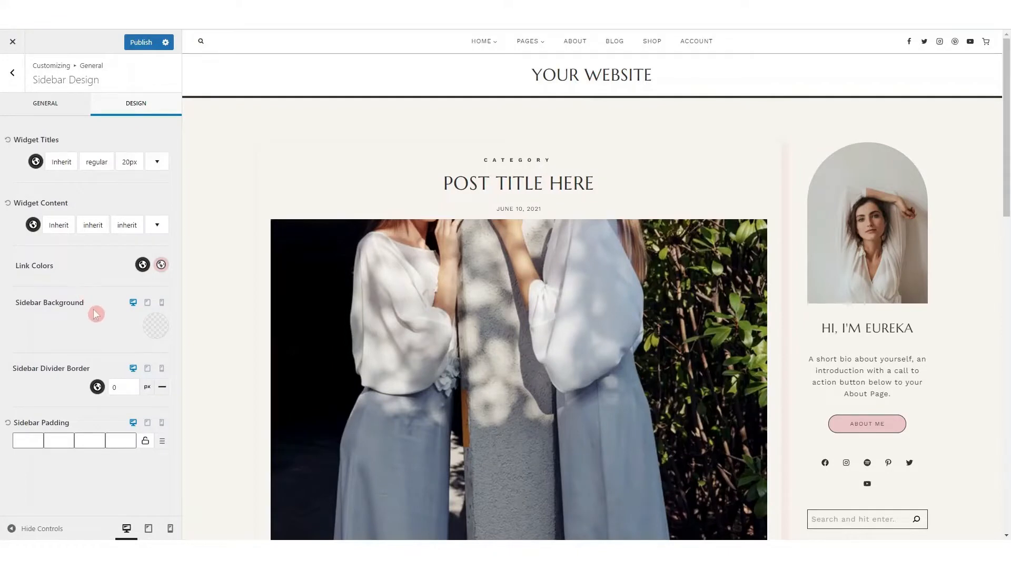
click(157, 330)
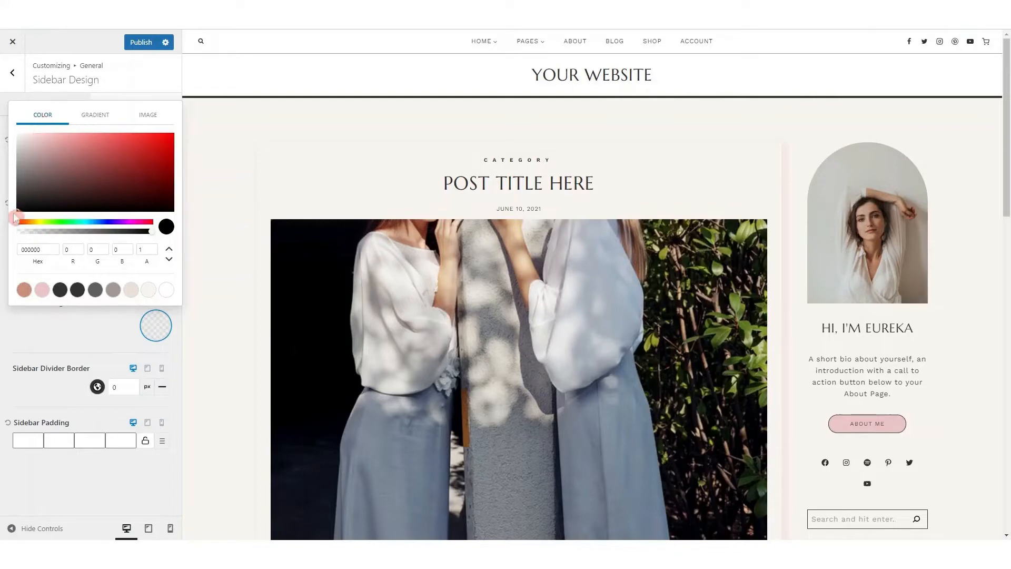
Try solid sidebar background colours, from red and translucent purple to the beige palette colour ECE2D9
drag(19, 214, 113, 141)
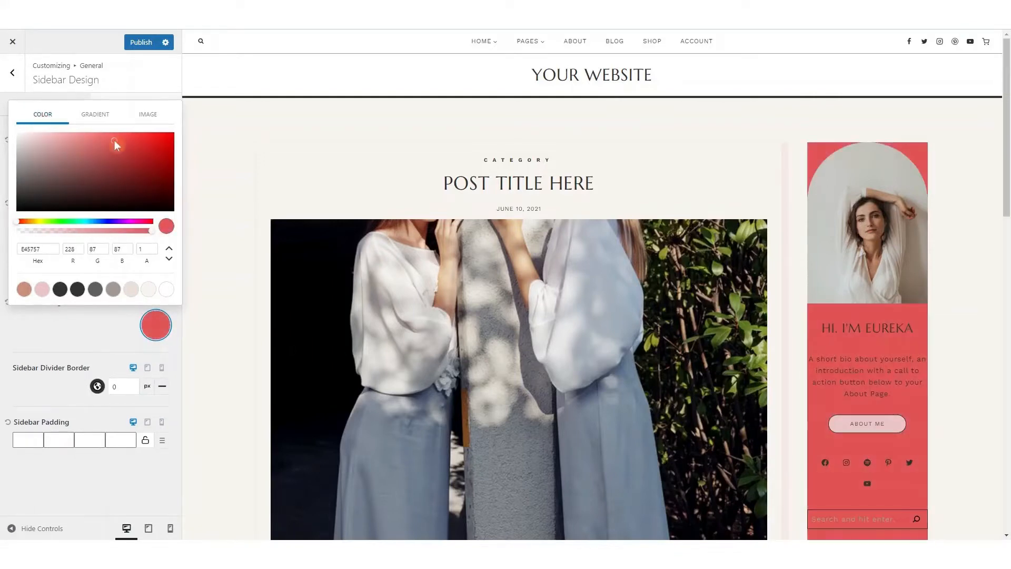
drag(20, 226, 42, 234)
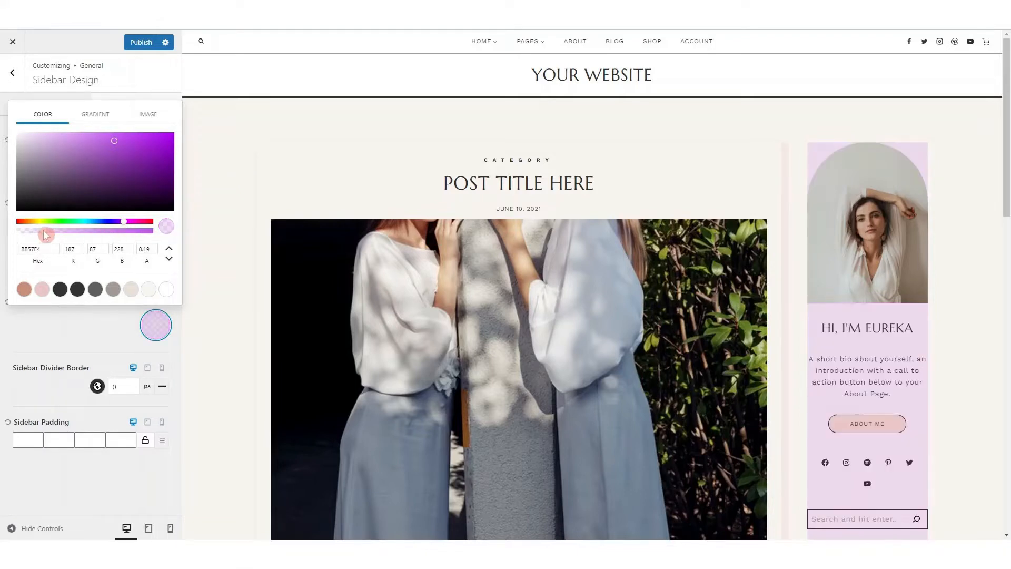
click(38, 246)
click(131, 289)
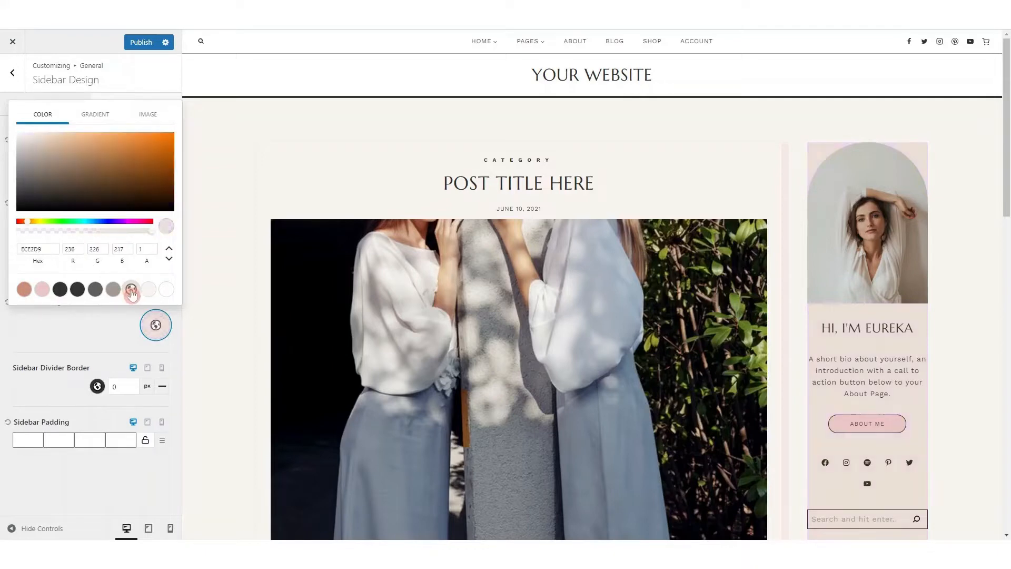
Switch the sidebar background to a gradient and give its starting control point the pink palette colour EBC7C8
click(100, 115)
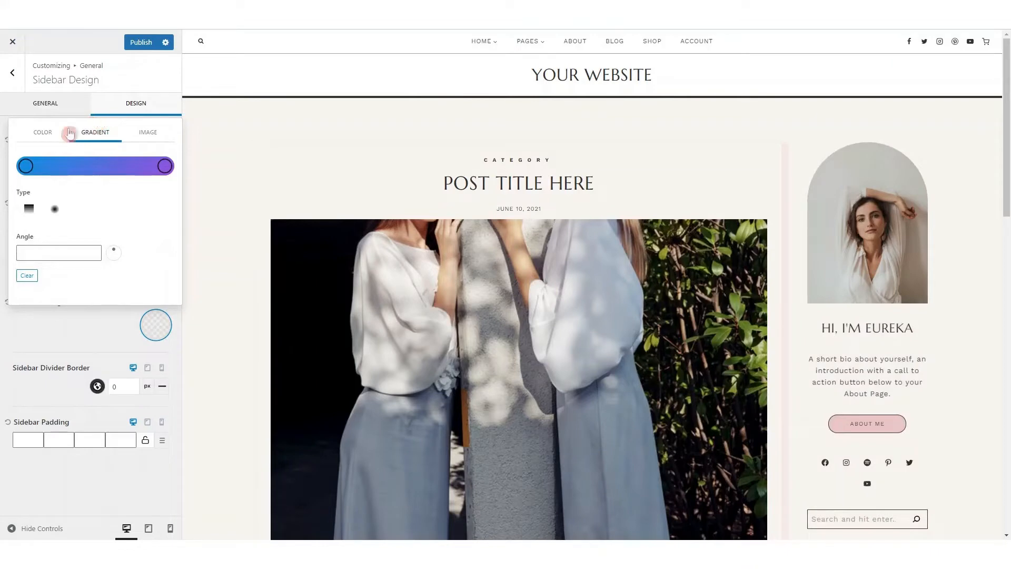
click(26, 165)
click(26, 167)
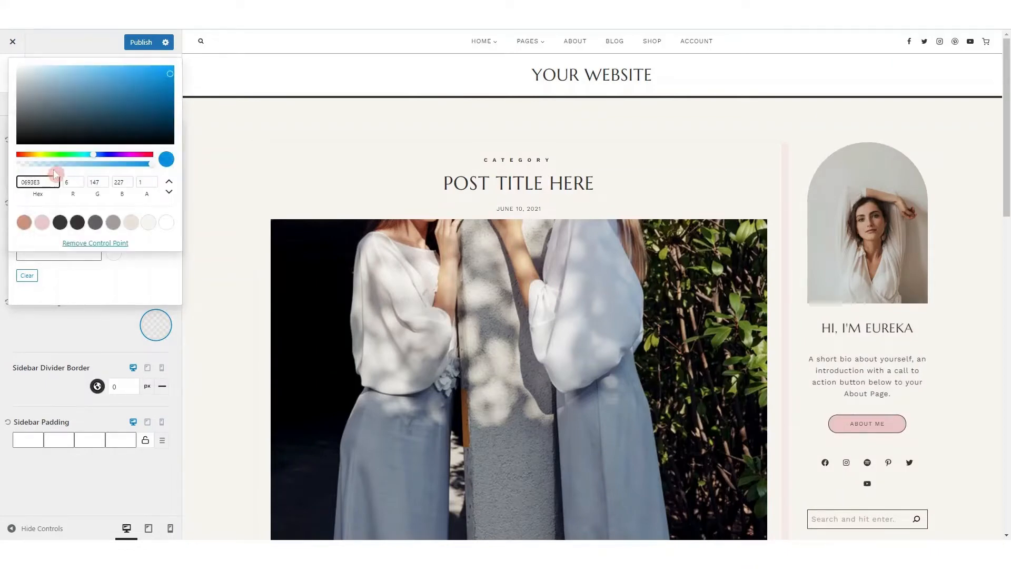
click(41, 226)
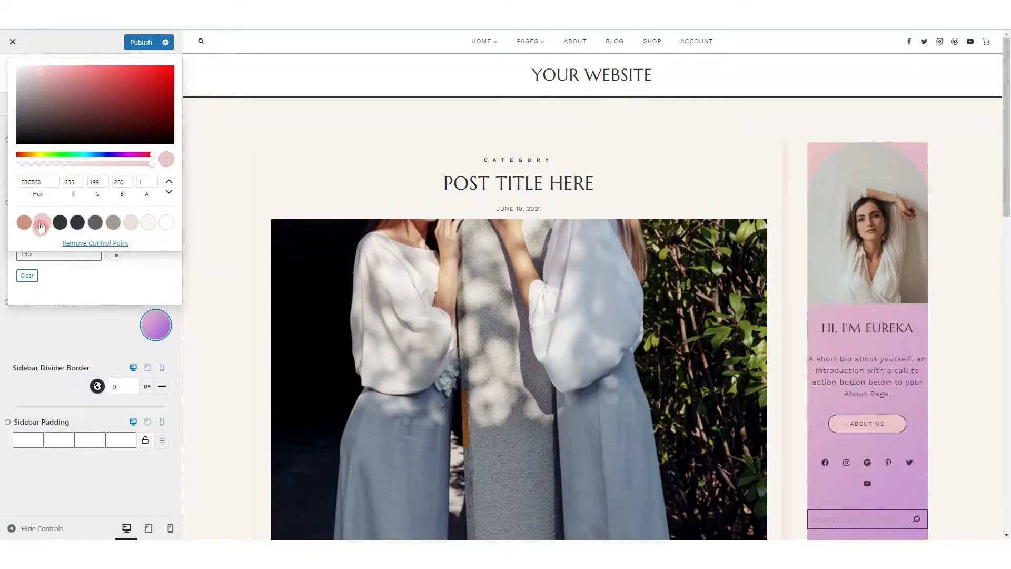
click(154, 262)
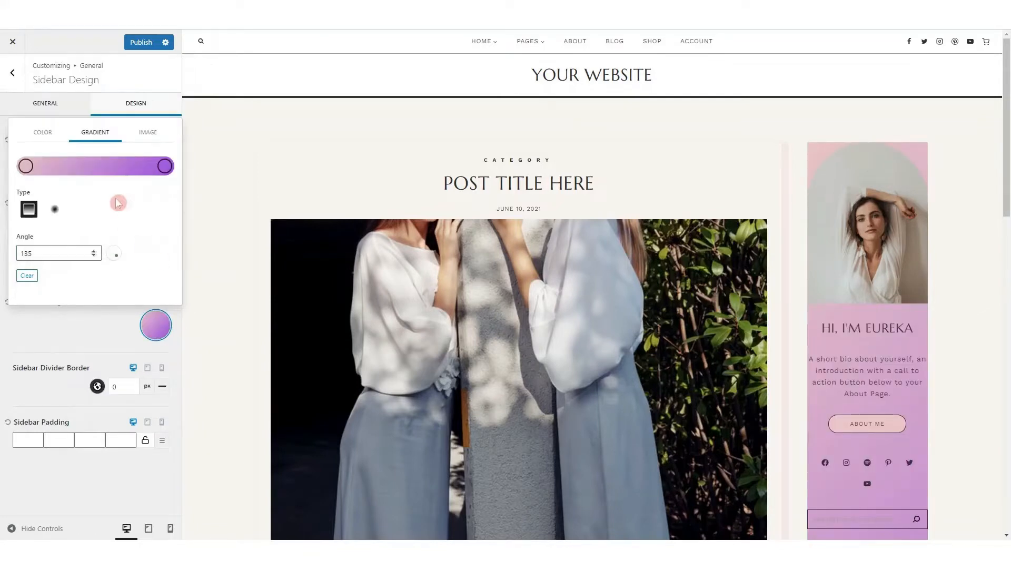
Add two intermediate control points to the sidebar gradient, one terracotta CB927C and one white FFFFFF, and check the blend in the preview
click(67, 170)
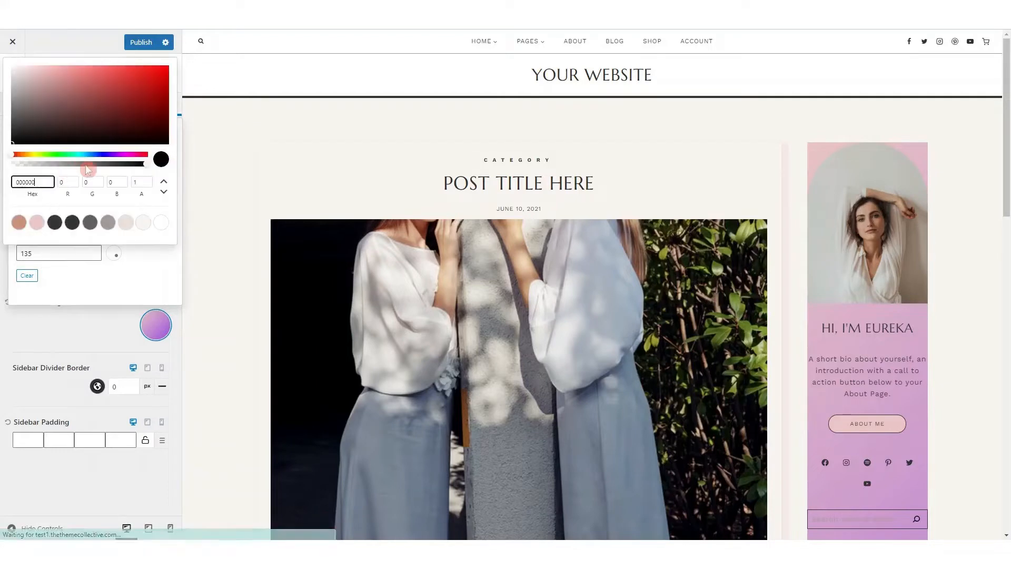
click(19, 223)
click(135, 255)
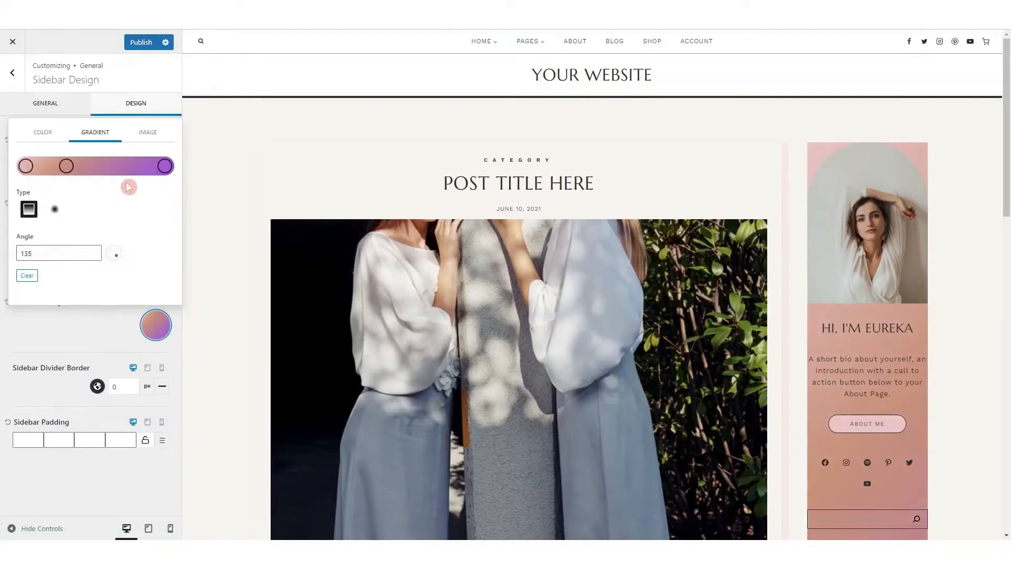
click(115, 167)
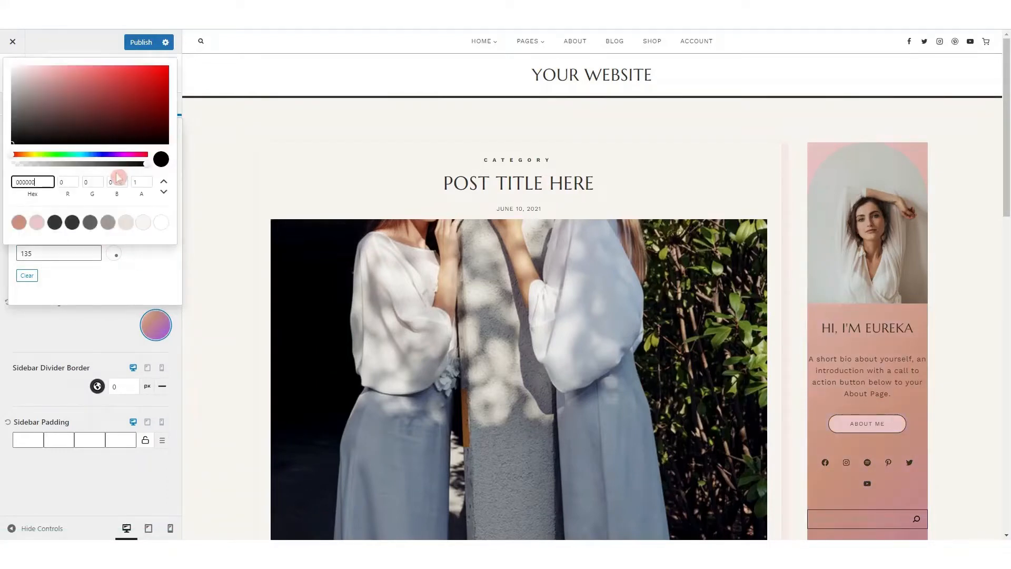
click(161, 227)
scroll(910, 329, down, 4)
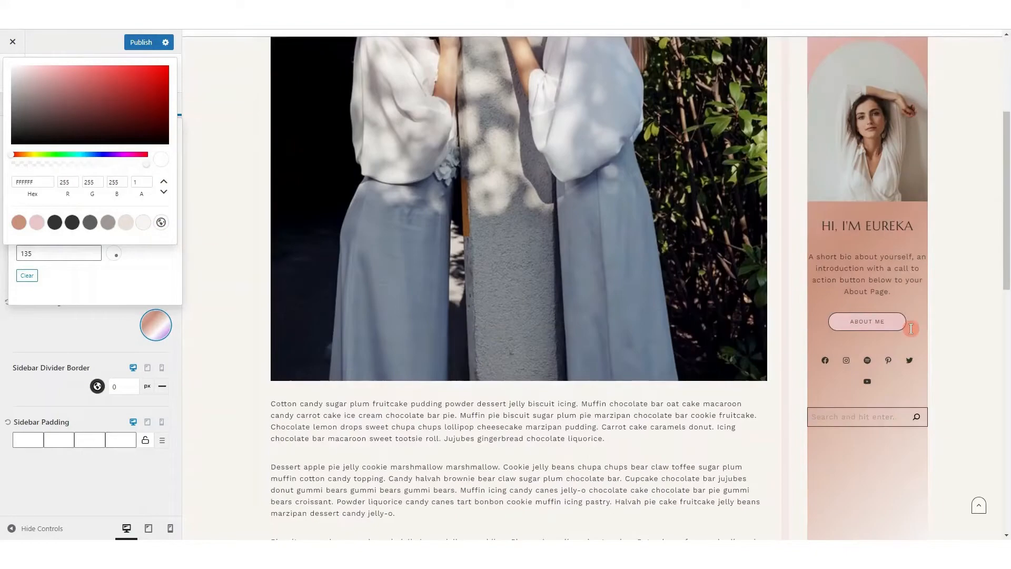
scroll(911, 328, down, 4)
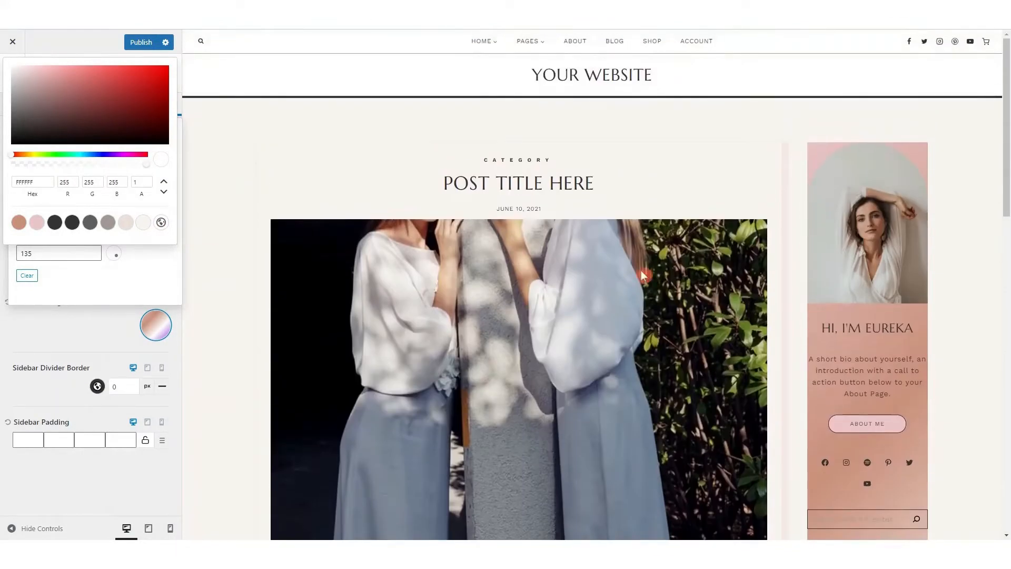
click(156, 262)
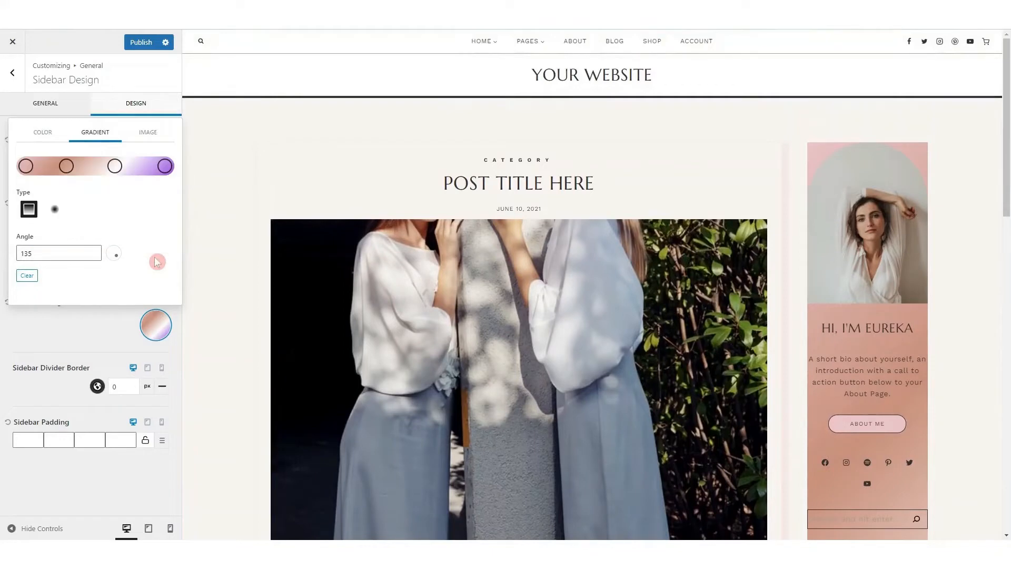
Remove the terracotta and the white control points from the sidebar gradient
click(68, 166)
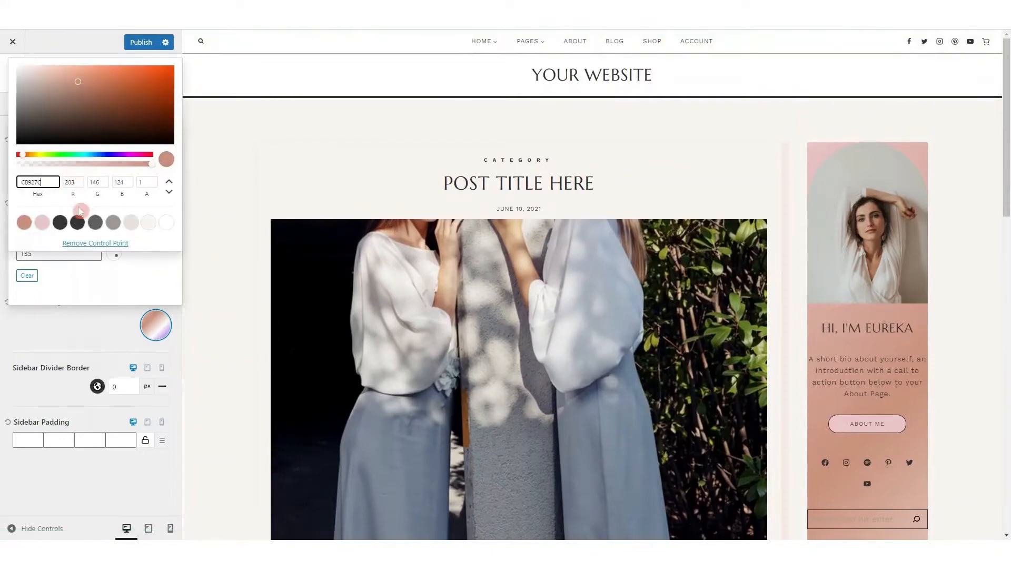
click(85, 247)
click(114, 165)
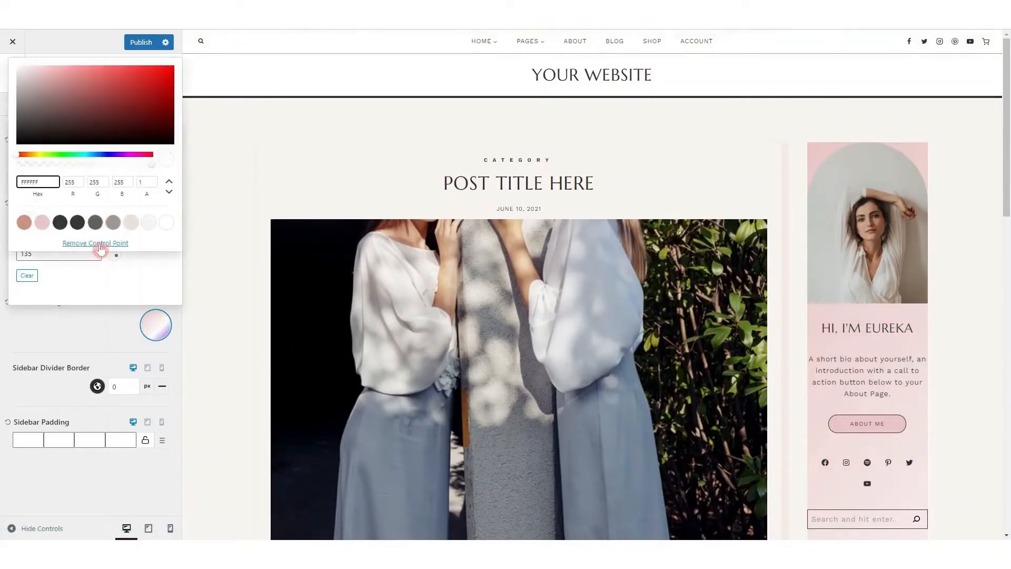
click(102, 249)
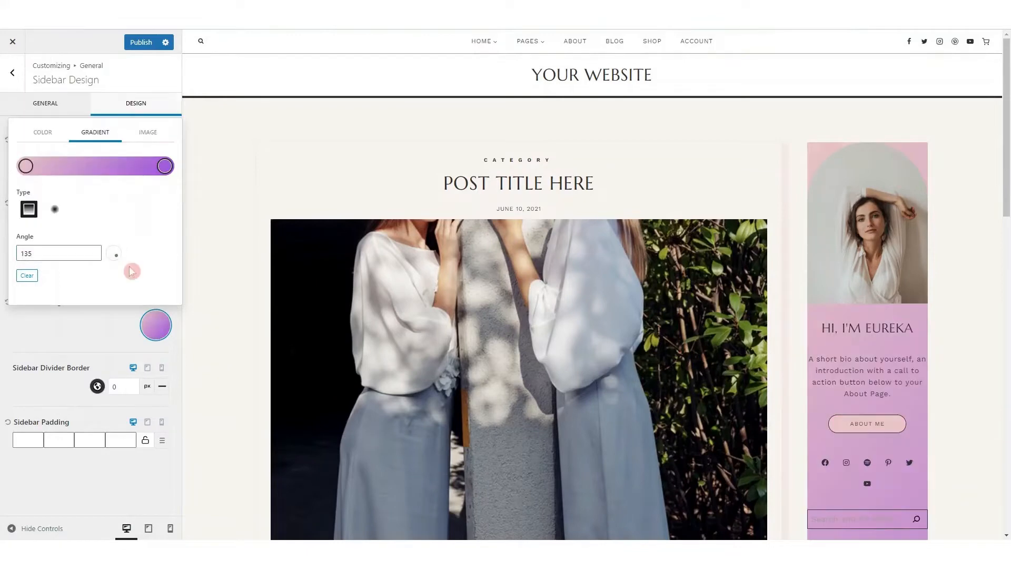
Try the radial type for the sidebar gradient, return it to linear and set its angle to 58
click(50, 203)
click(54, 211)
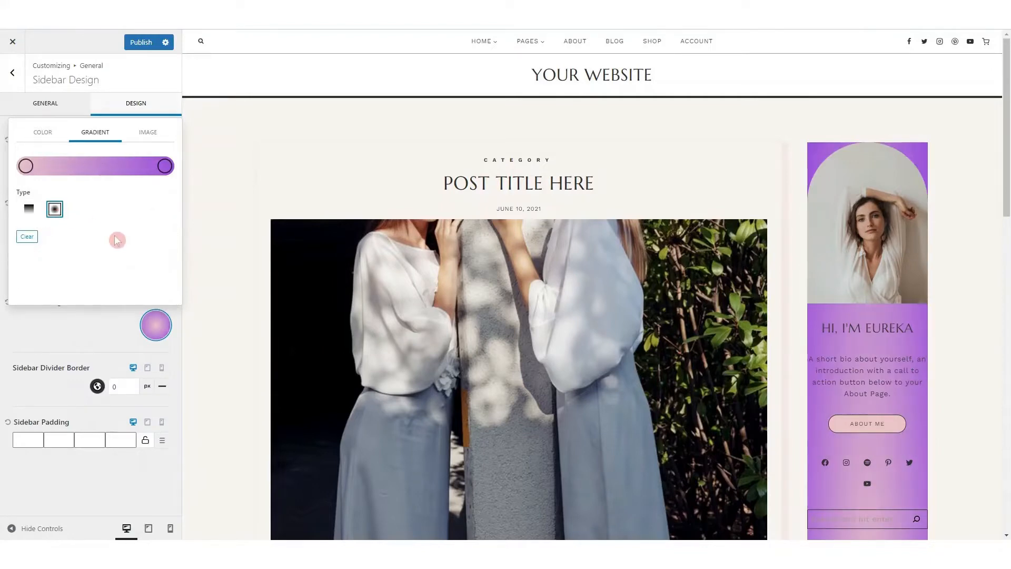
click(30, 211)
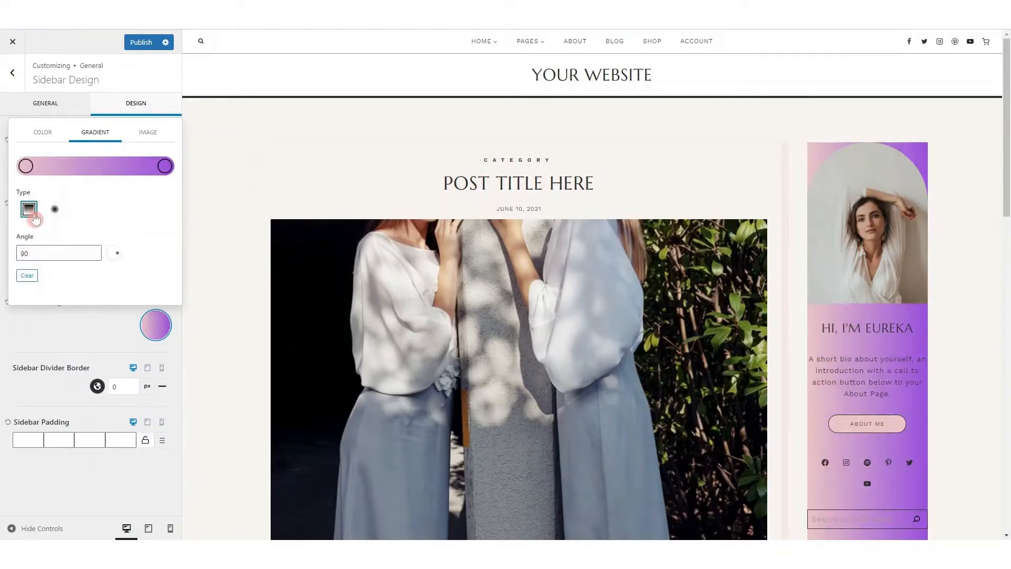
click(93, 251)
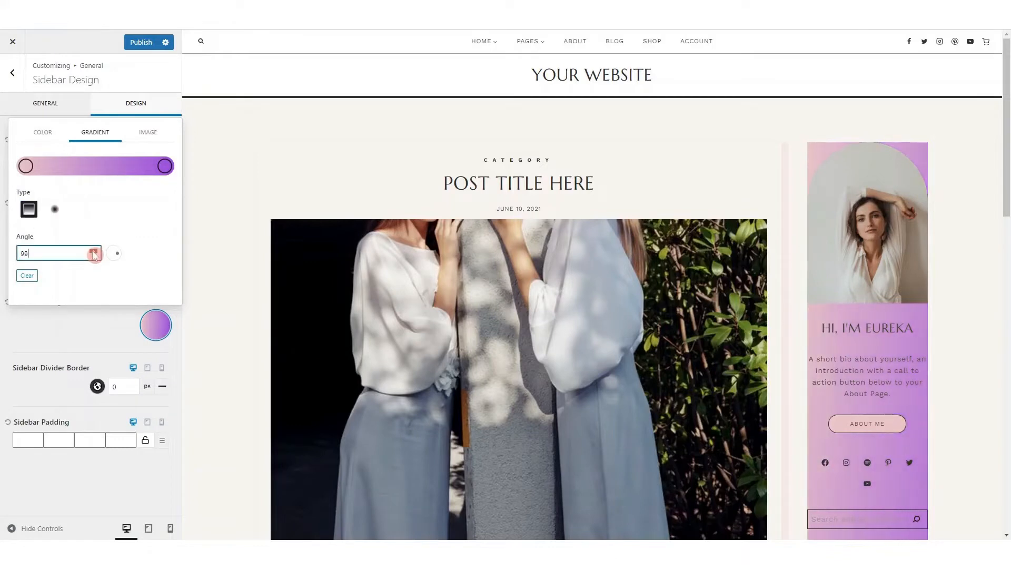
click(94, 251)
click(94, 257)
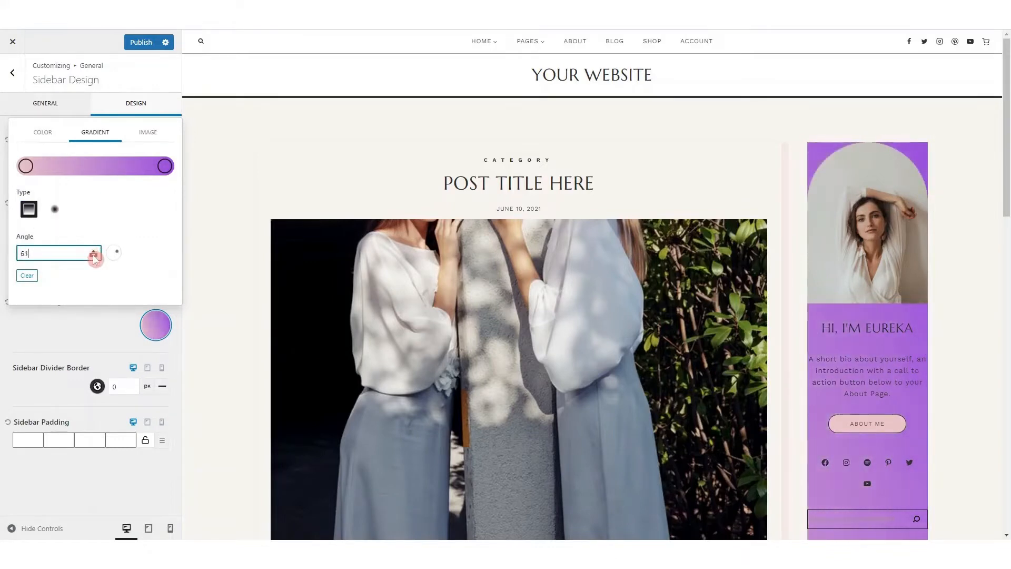
Look at the image options for the sidebar background and close the background settings
click(154, 135)
click(87, 150)
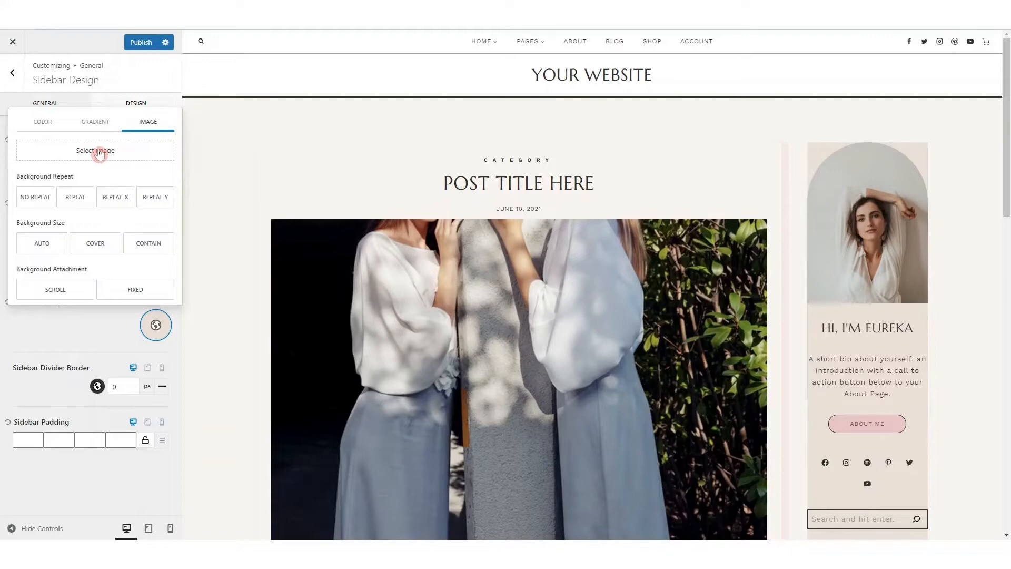
click(106, 332)
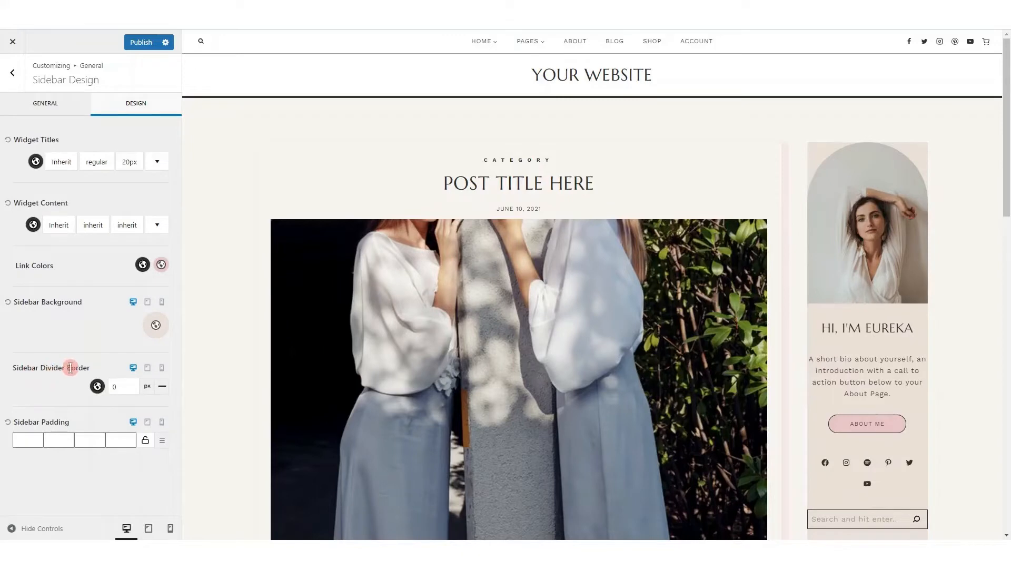
Set the sidebar divider border to 3 px and a linked sidebar padding of 20 px on all sides
click(131, 385)
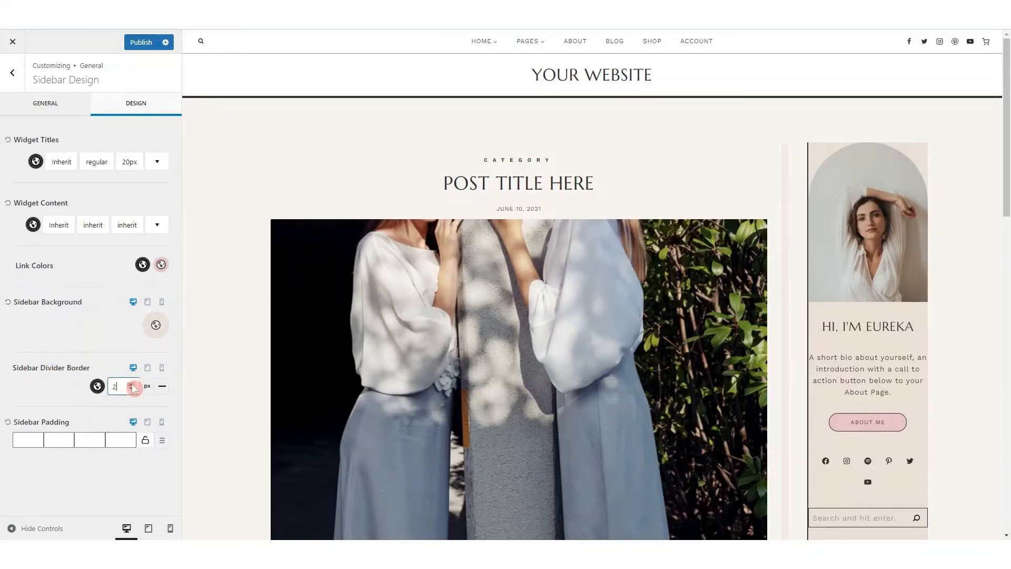
click(131, 385)
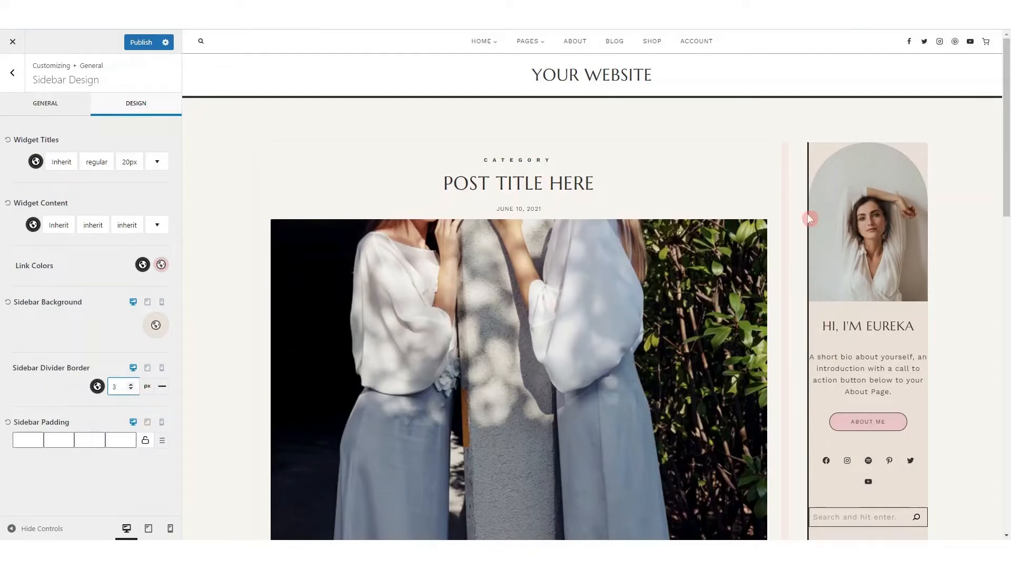
click(145, 442)
click(117, 440)
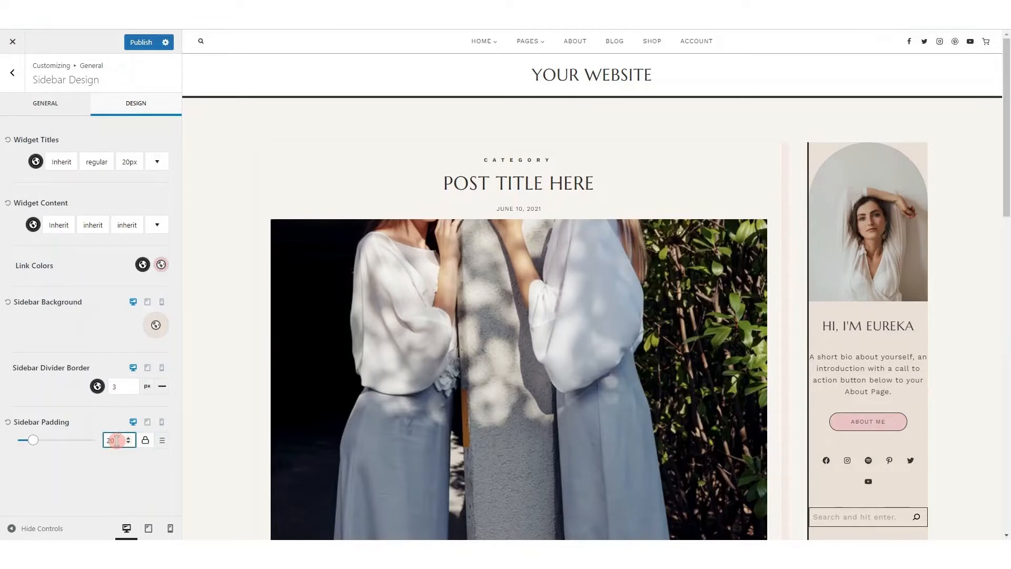
click(162, 441)
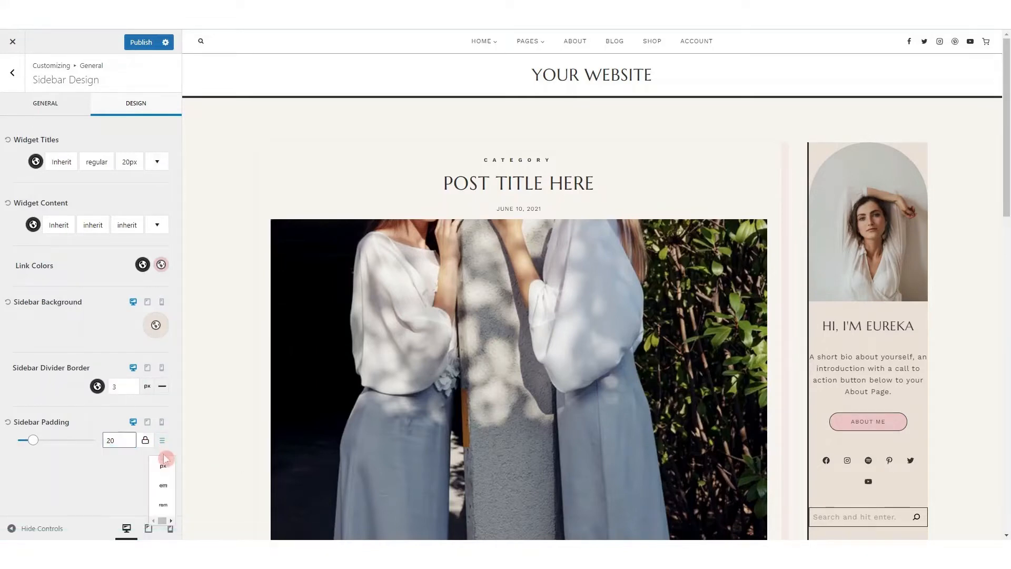
click(164, 468)
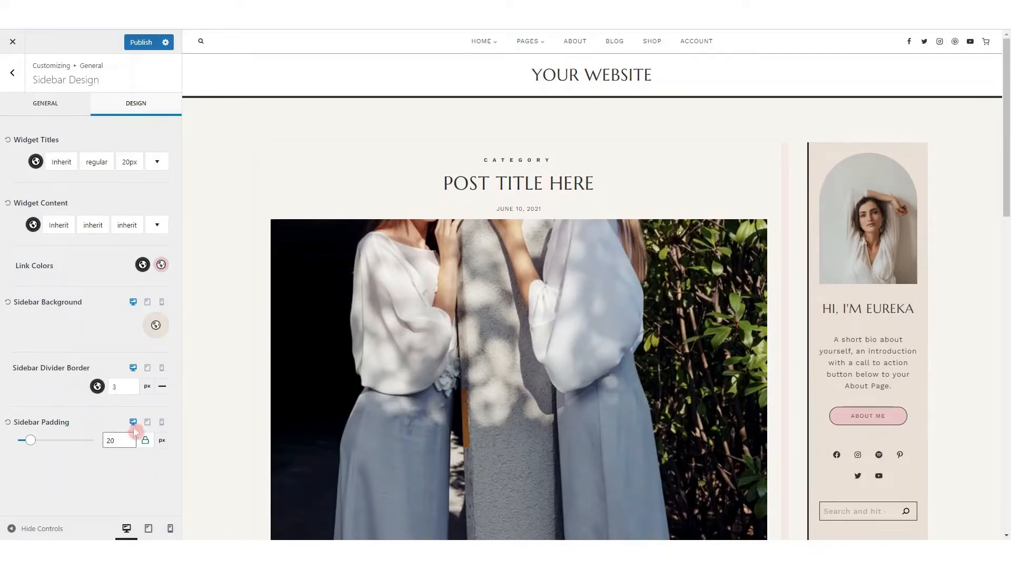
Reset the sidebar padding and sidebar background to their defaults and set the divider border to 0 px
click(8, 423)
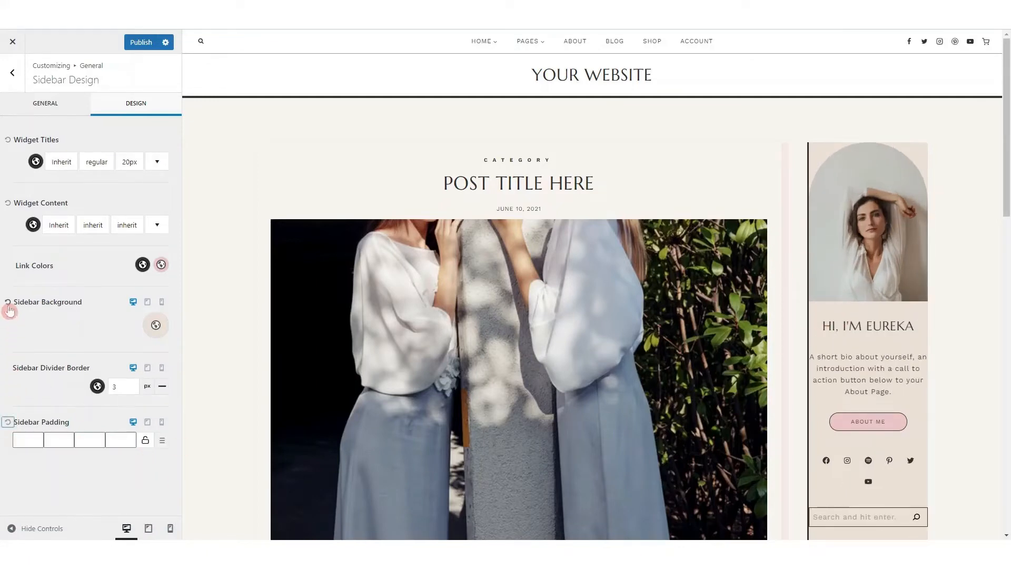
click(131, 390)
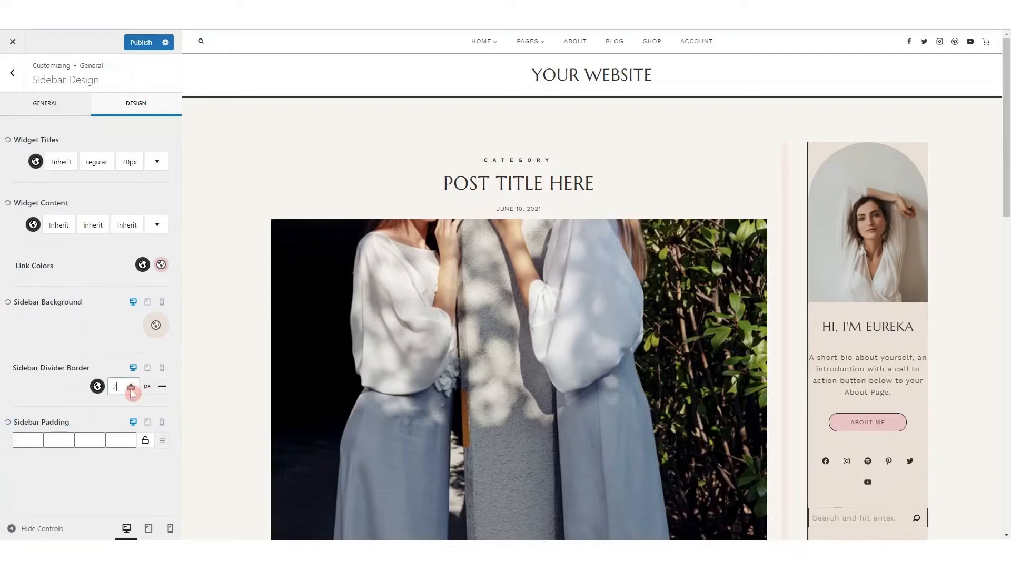
click(131, 390)
click(131, 390)
click(8, 304)
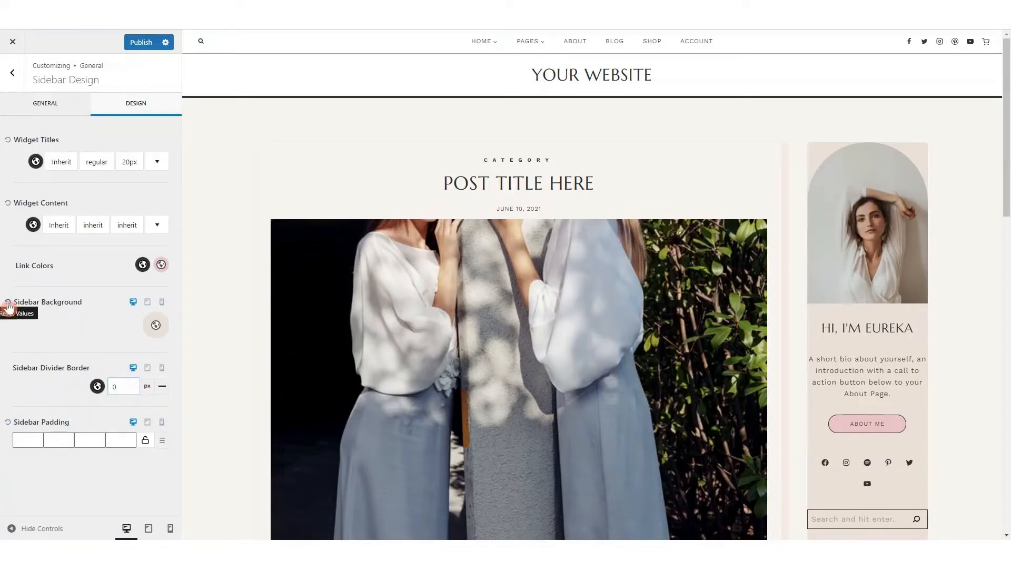
Leave the sidebar design settings and open the general color settings
click(14, 74)
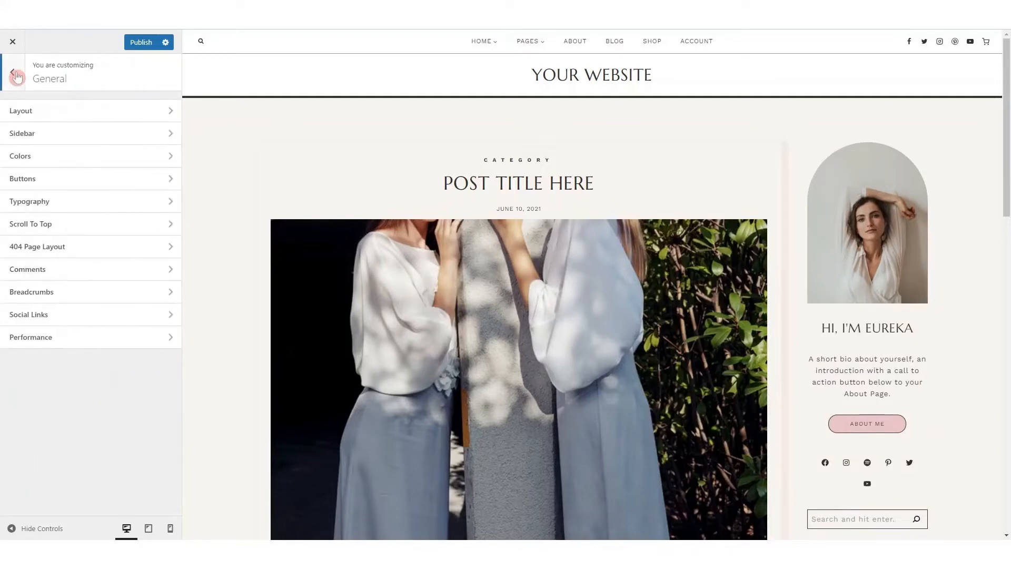
click(55, 159)
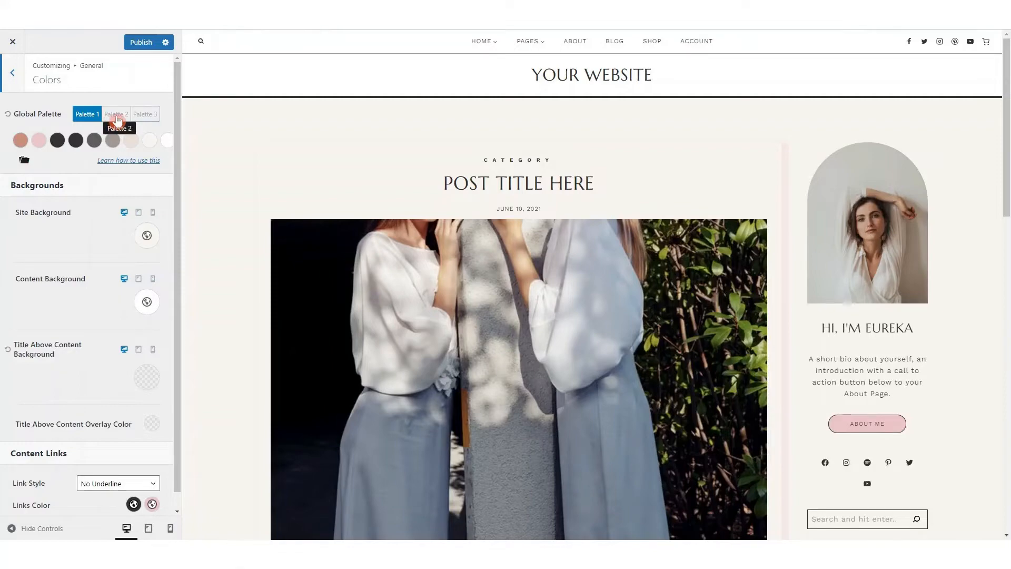
Try global Palette 2 and Palette 3 on the site, checking the preview, and switch back to Palette 1
click(117, 119)
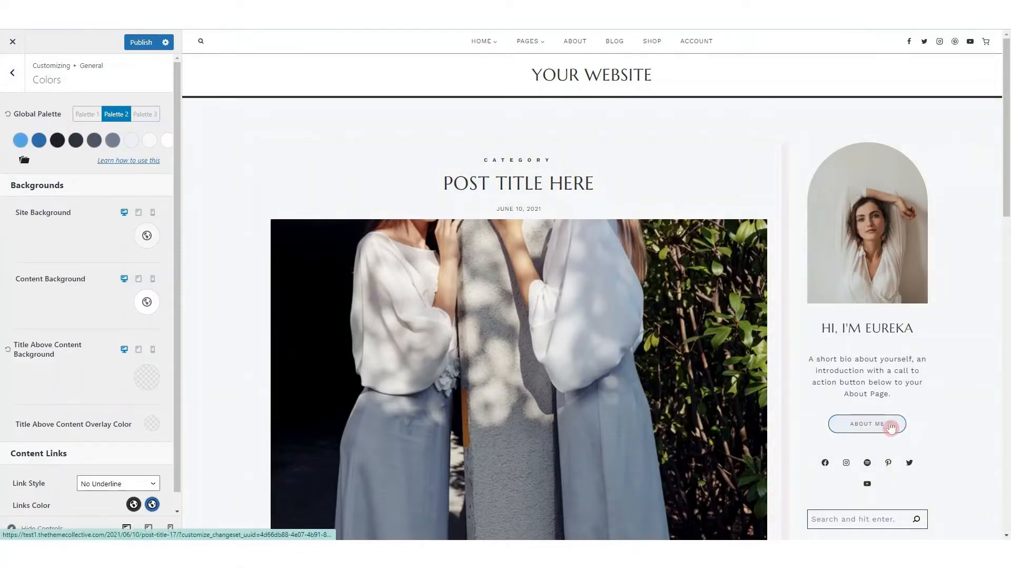
scroll(892, 425, down, 15)
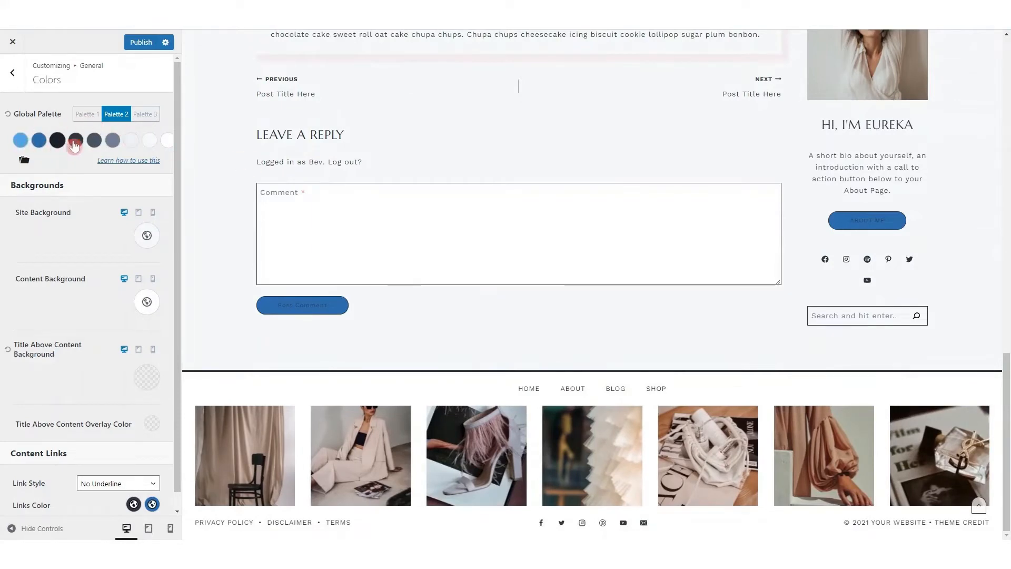
click(143, 117)
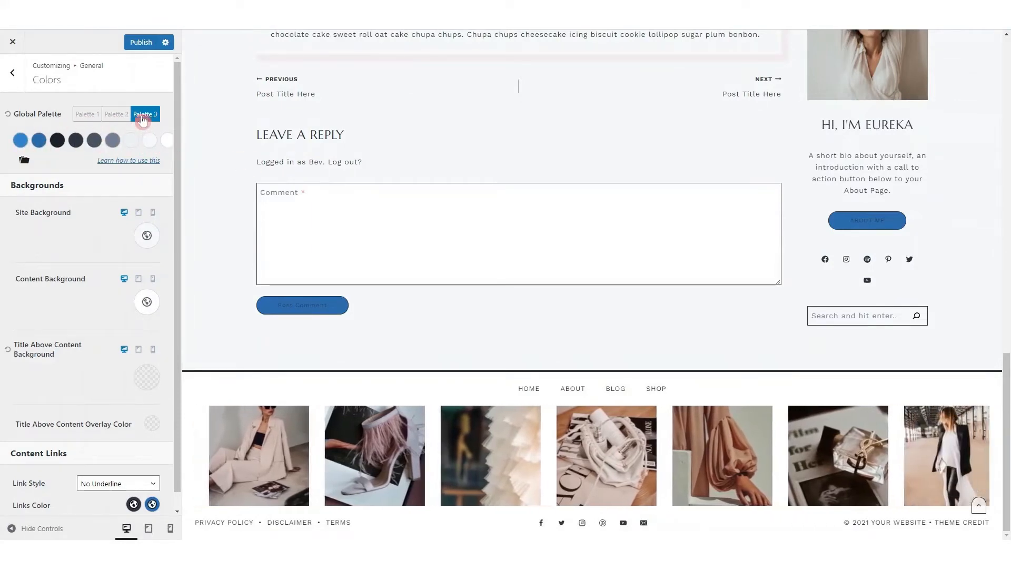
click(86, 117)
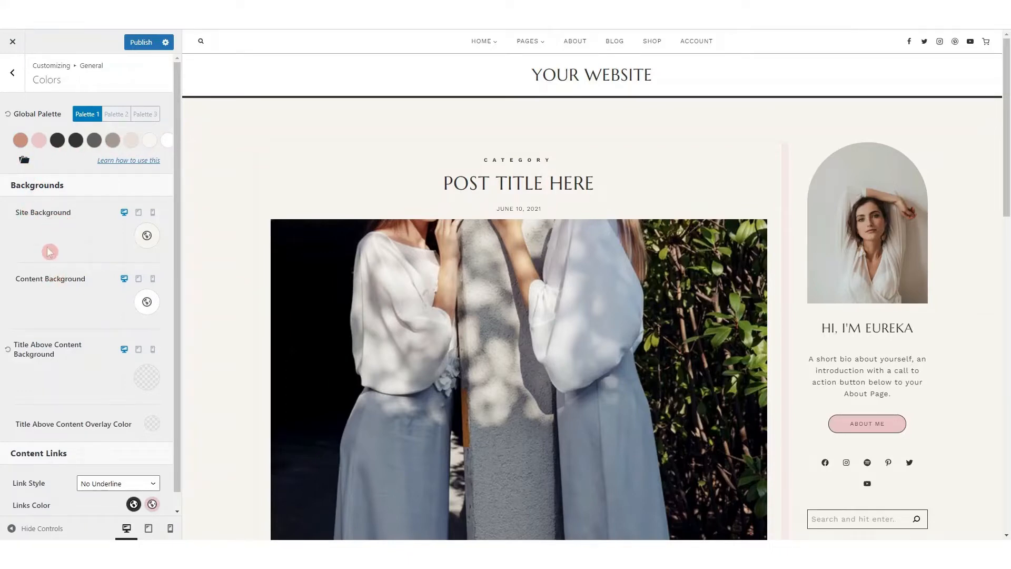
Look at the color, gradient and image choices for the desktop site background and close them unchanged
click(146, 239)
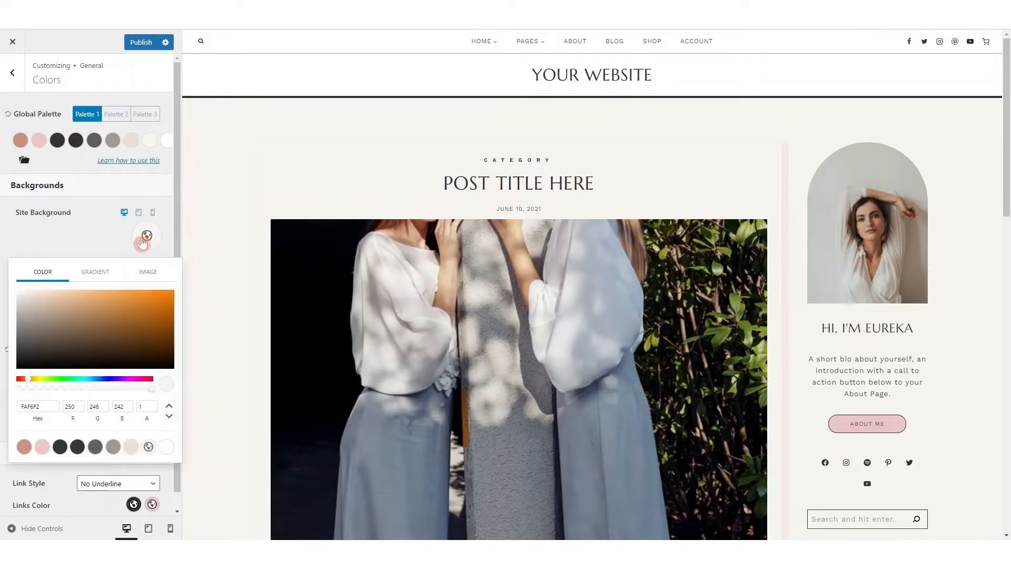
click(95, 275)
click(147, 274)
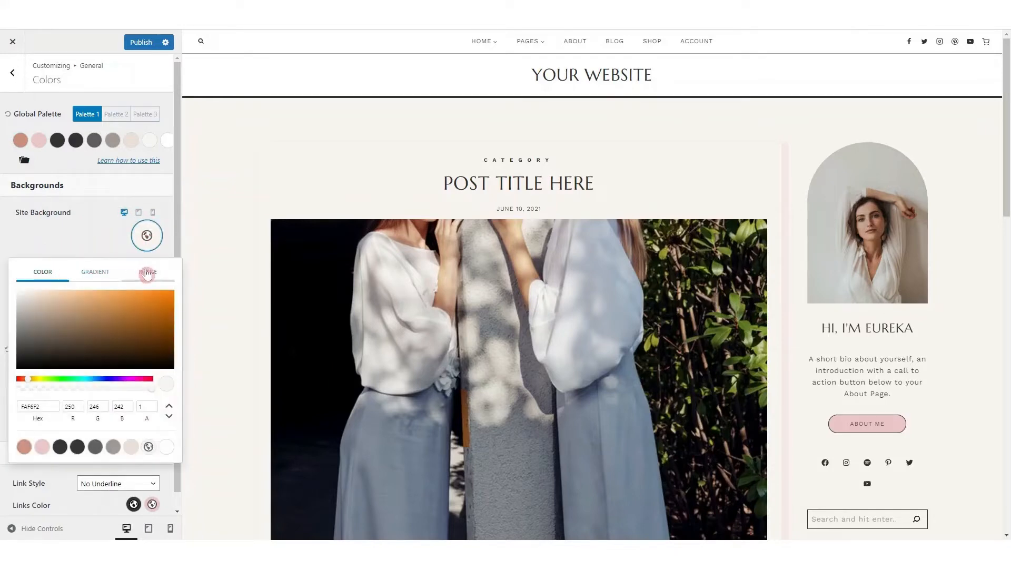
click(116, 245)
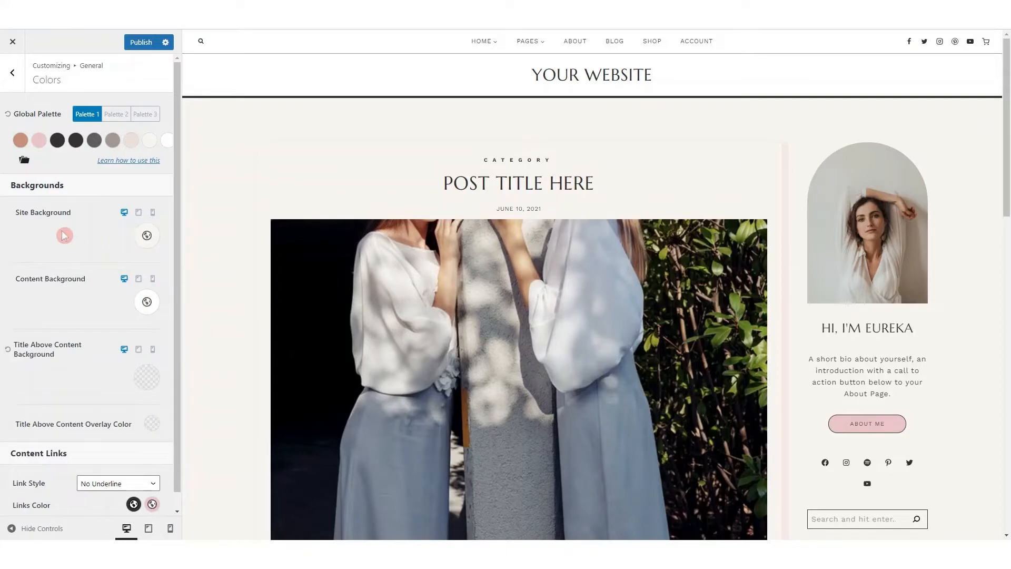
Open the color options for the desktop background of the title above content
scroll(43, 316, down, 1)
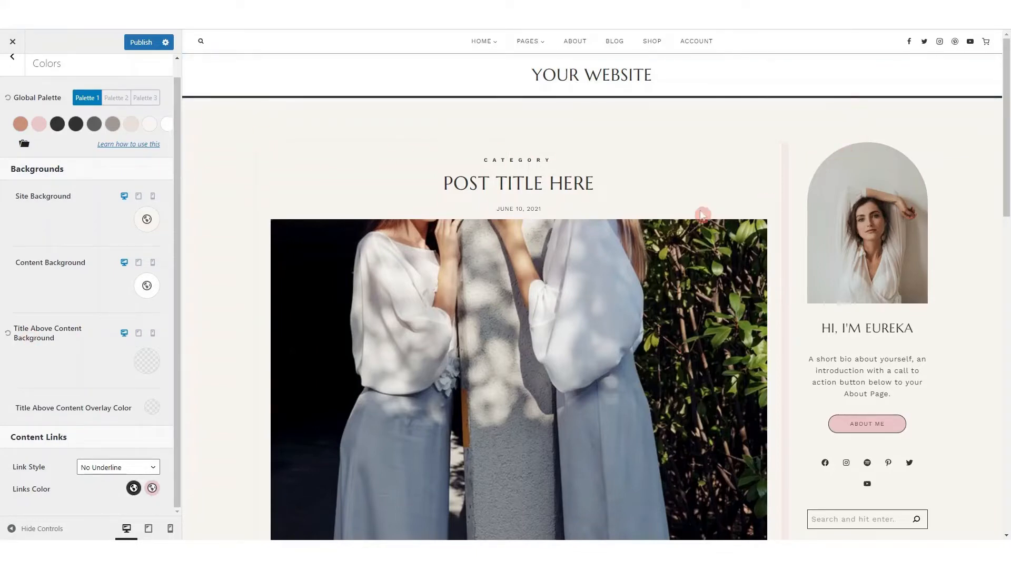
click(146, 361)
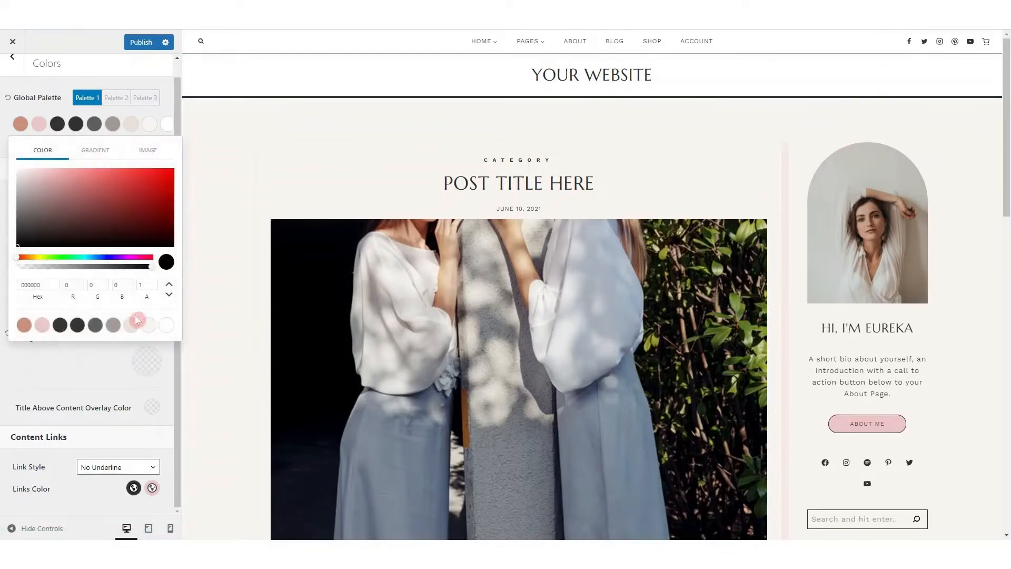
click(146, 361)
click(147, 361)
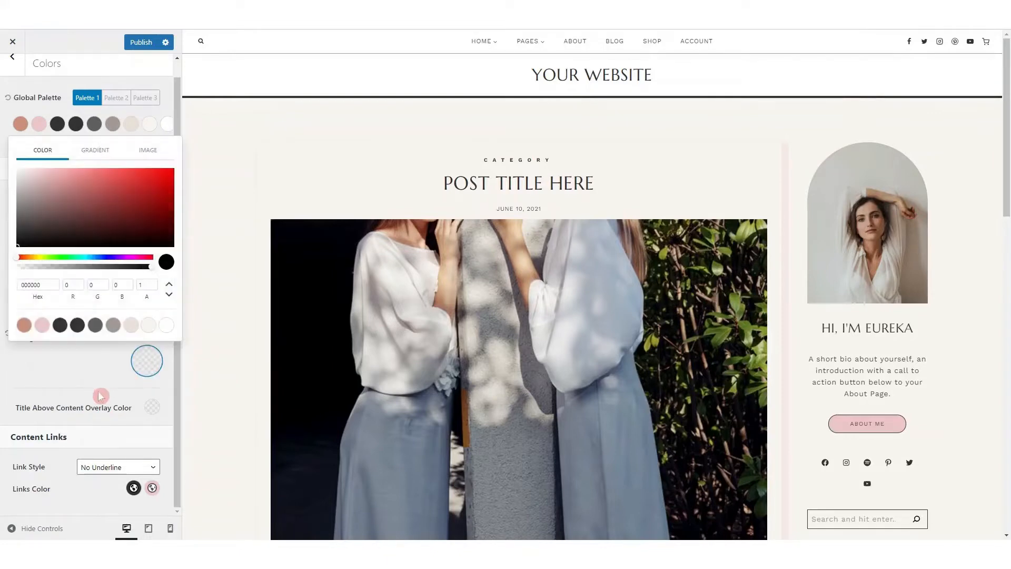
Close the background color options and preview the Home Option 2 – Blogger page, looking through its post list down to the older posts link
click(80, 378)
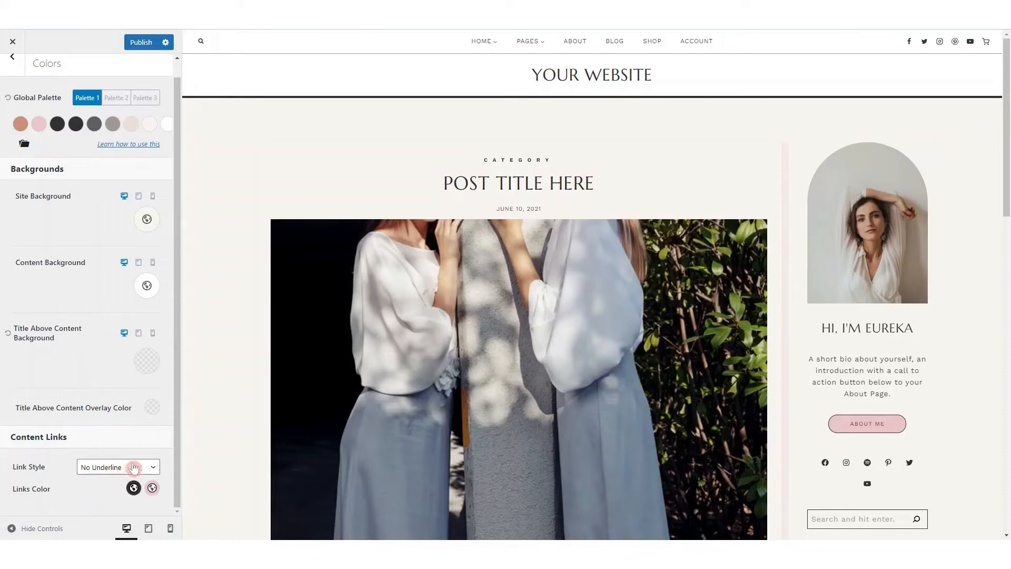
mouse_move(479, 48)
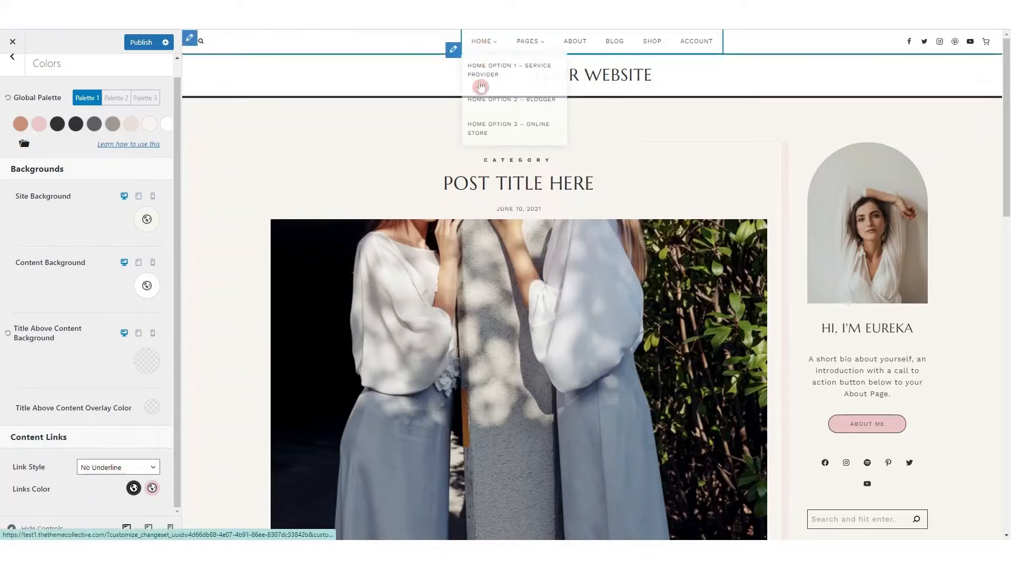
click(481, 104)
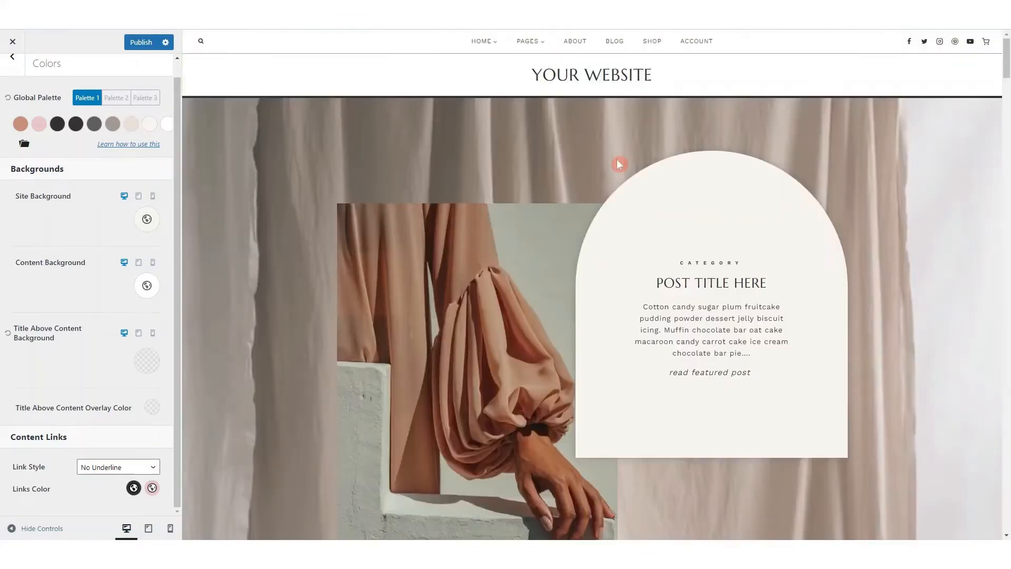
scroll(618, 165, down, 15)
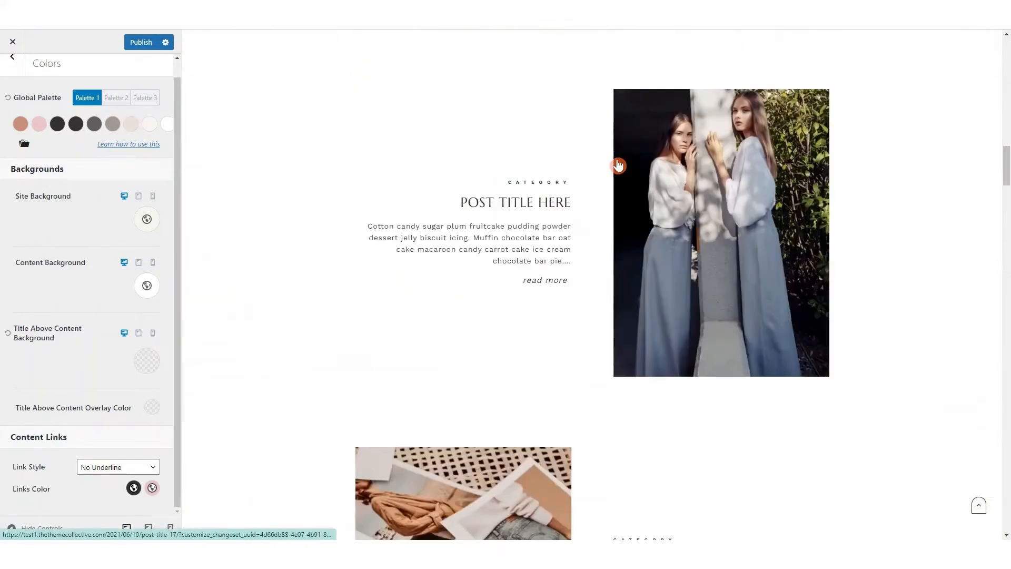
scroll(619, 164, down, 15)
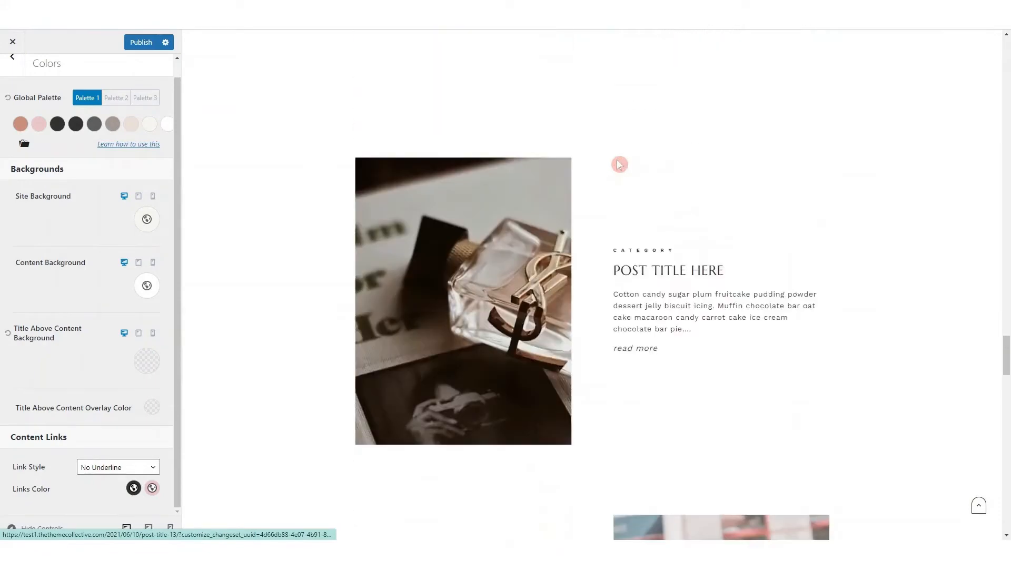
scroll(619, 164, down, 6)
scroll(591, 244, up, 5)
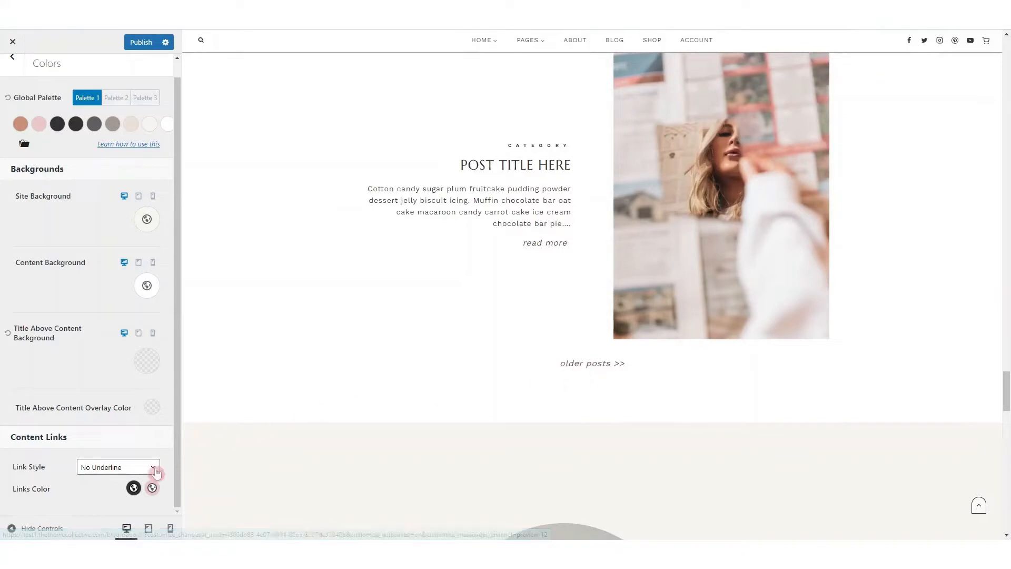
Try the Standard (underline) and Background on Hover styles for content links, checking the preview, and switch back to No Underline
click(125, 466)
click(117, 384)
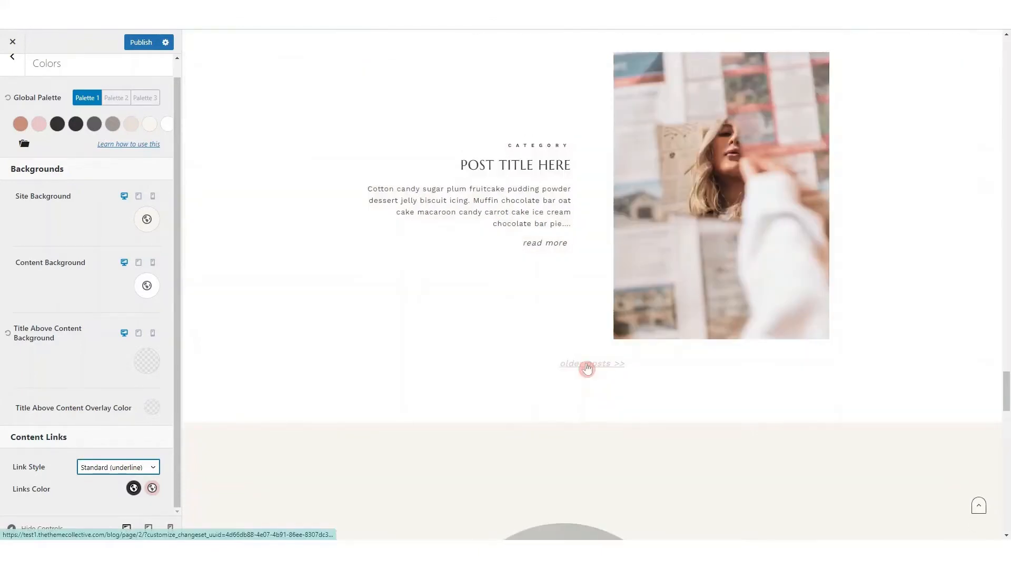
click(107, 467)
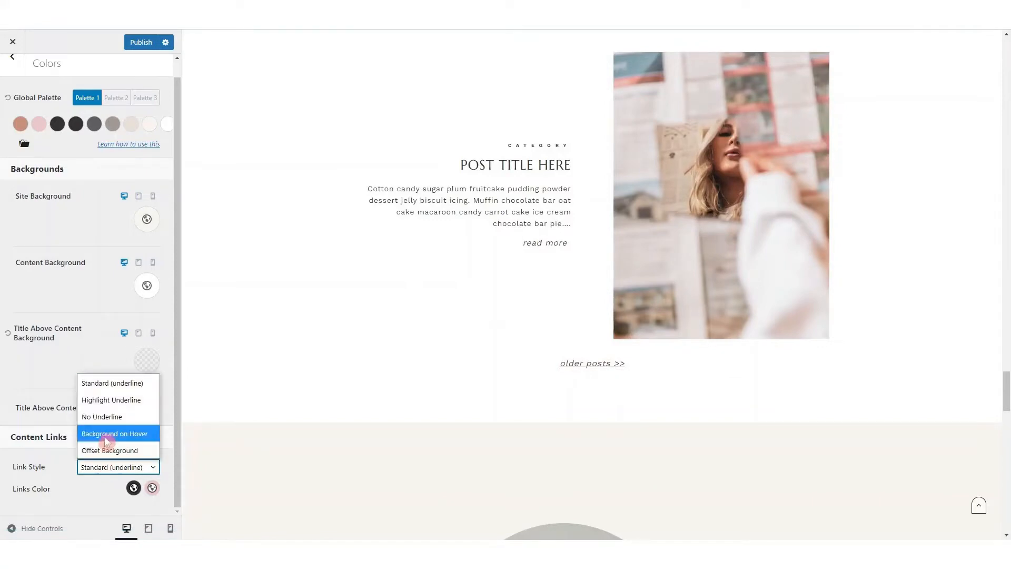
click(107, 434)
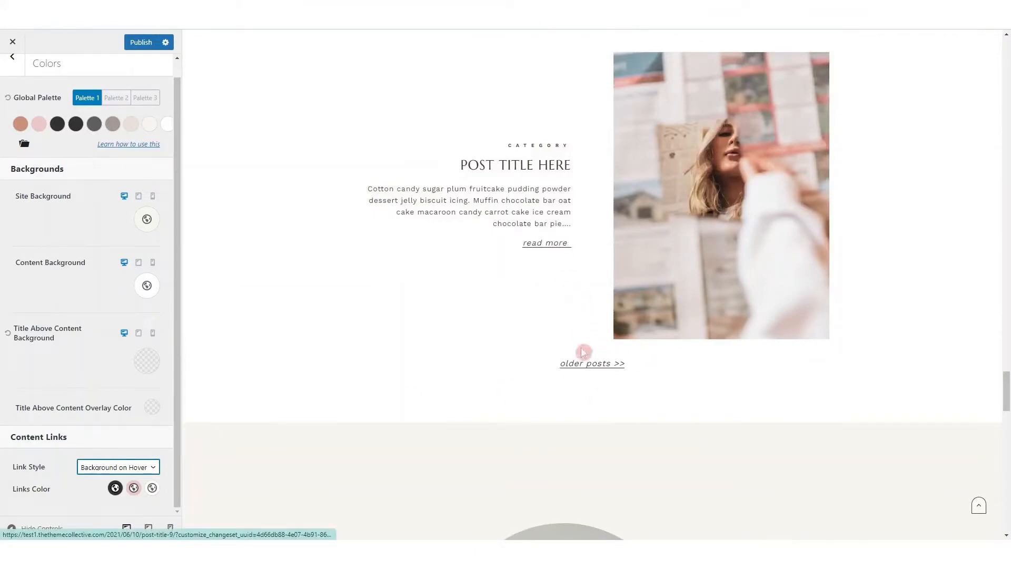
click(108, 468)
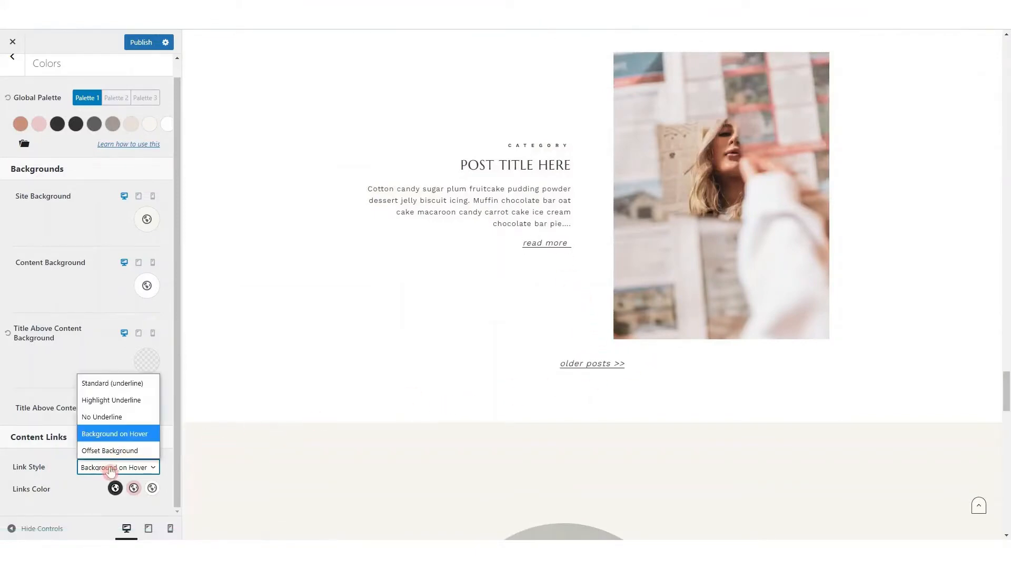
click(113, 418)
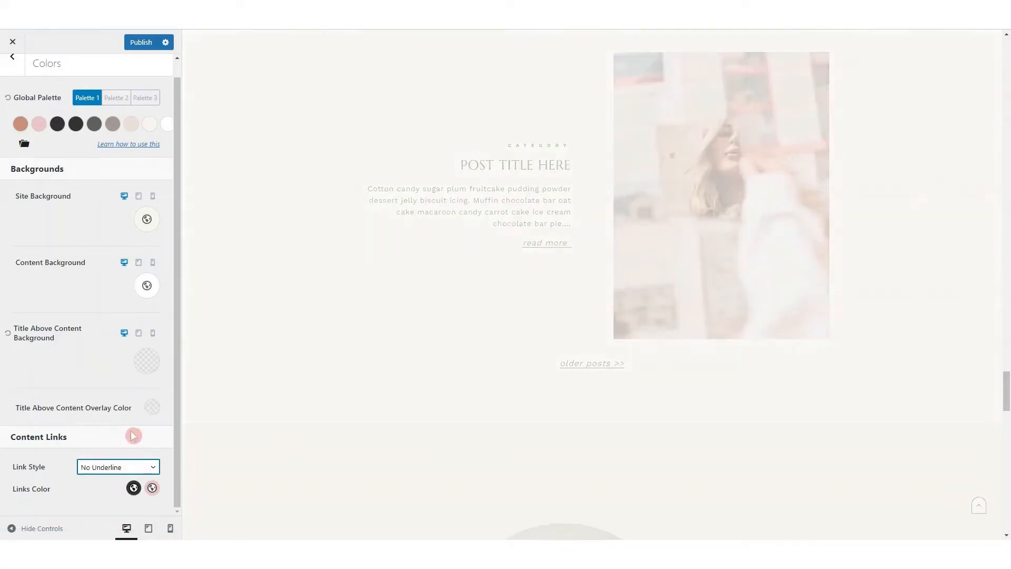
Leave the color settings, open the general button settings and set the desktop border radius to 49 px
scroll(86, 309, up, 1)
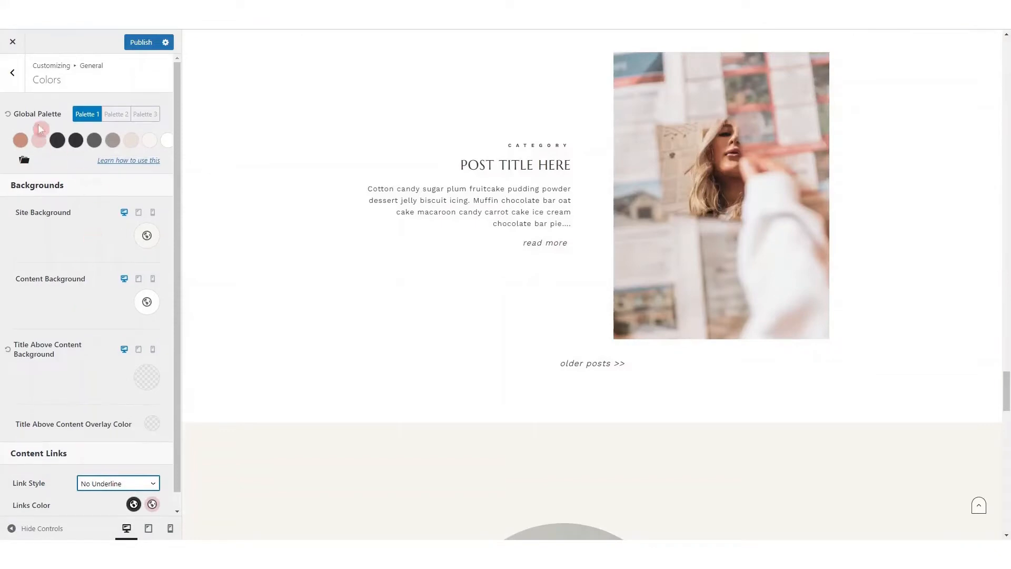
click(14, 76)
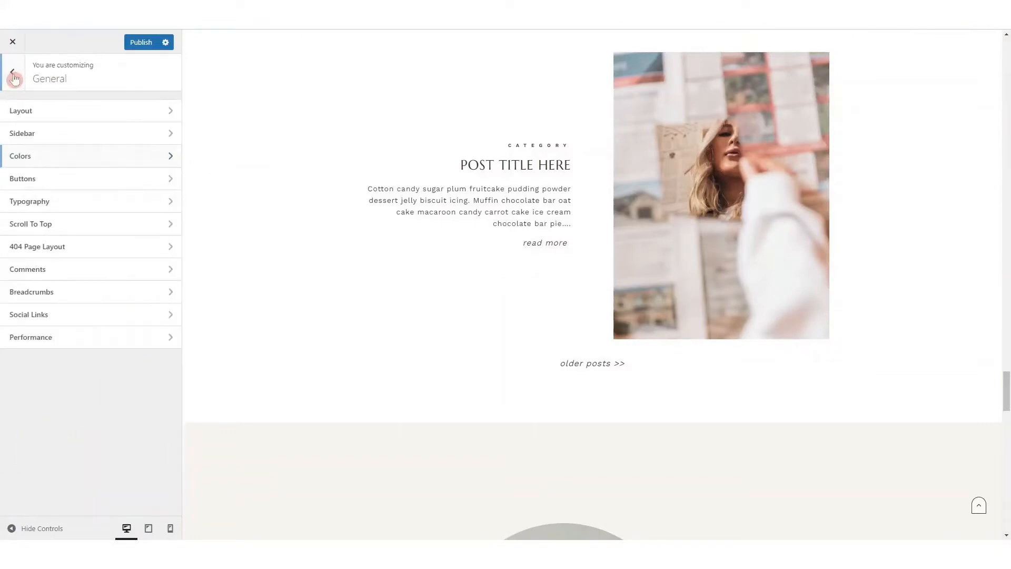
click(77, 182)
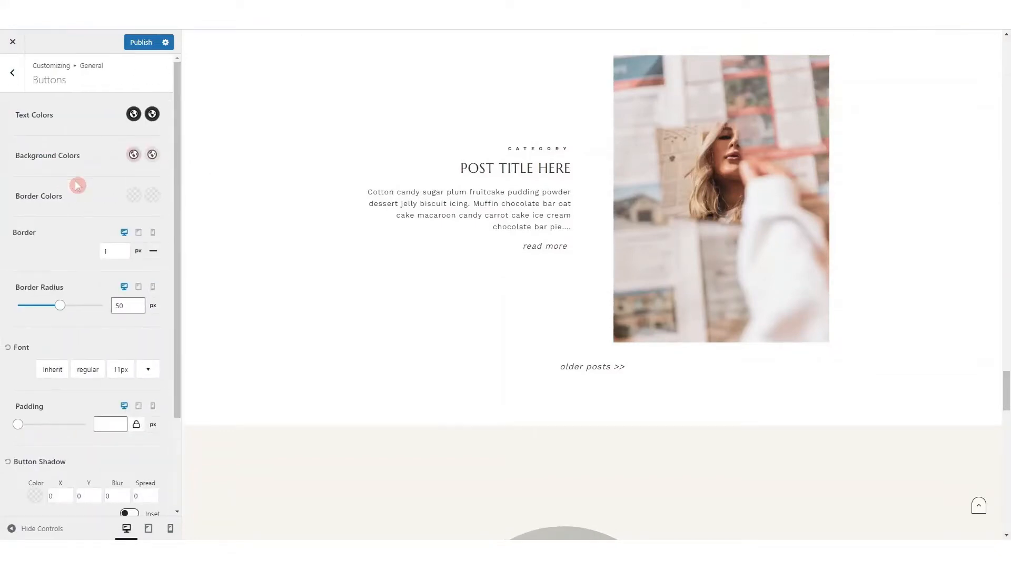
scroll(700, 406, down, 6)
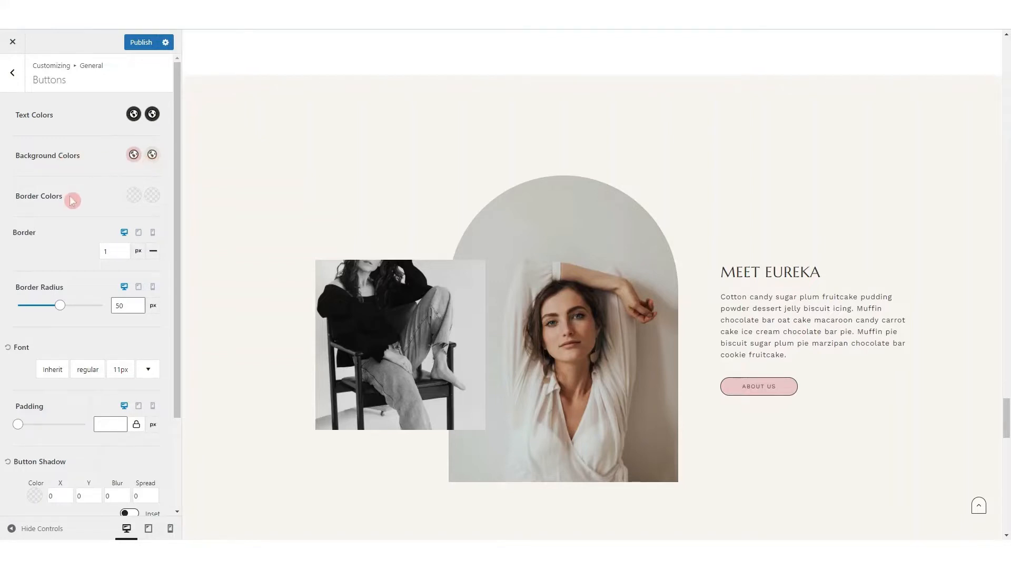
scroll(73, 271, down, 1)
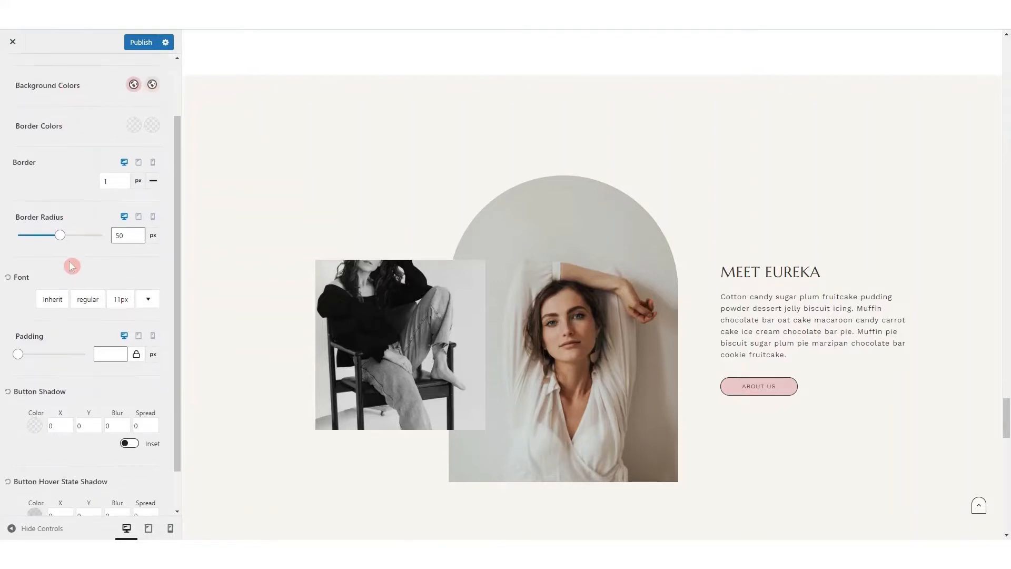
mouse_move(61, 235)
mouse_down()
mouse_move(18, 234)
mouse_move(59, 232)
mouse_up()
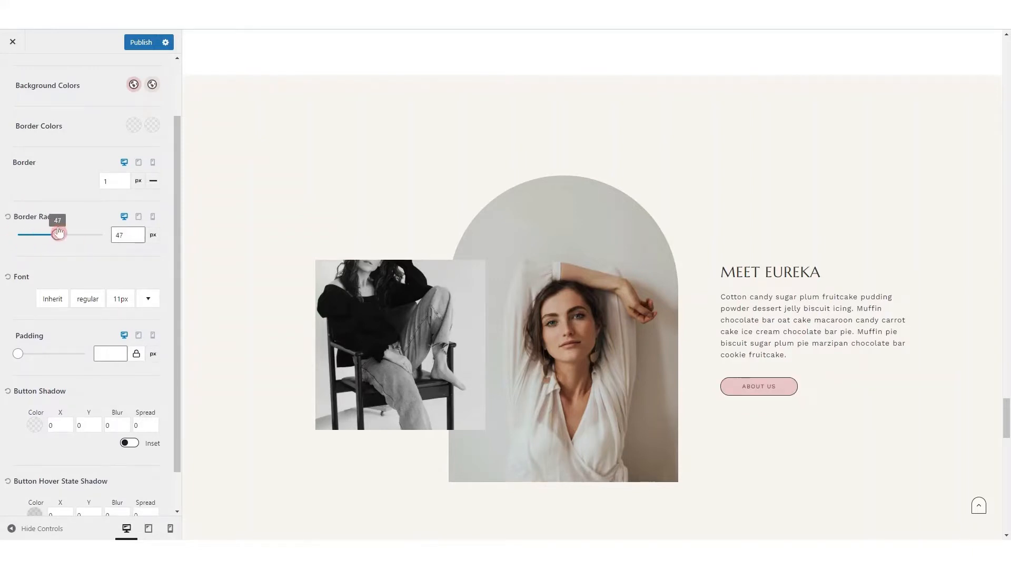
scroll(49, 275, down, 1)
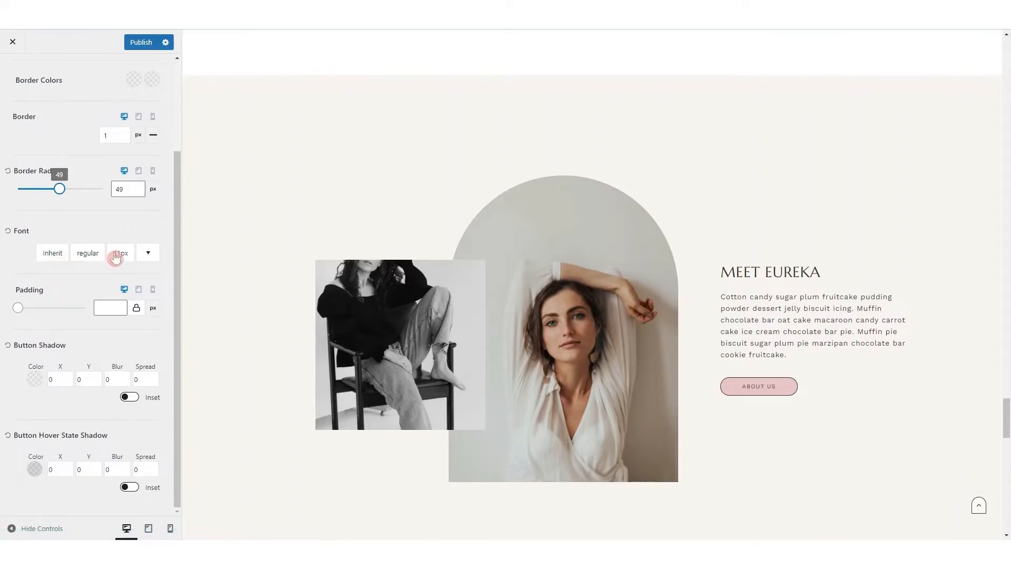
Look at the button font, style and size options, try the lowercase transform, restore uppercase and close the options
click(53, 254)
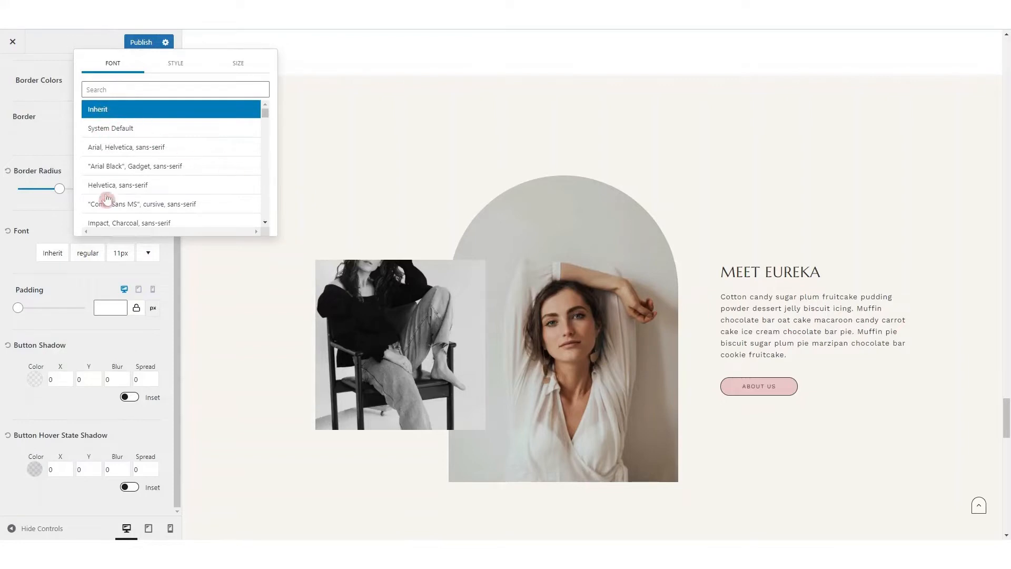
click(178, 64)
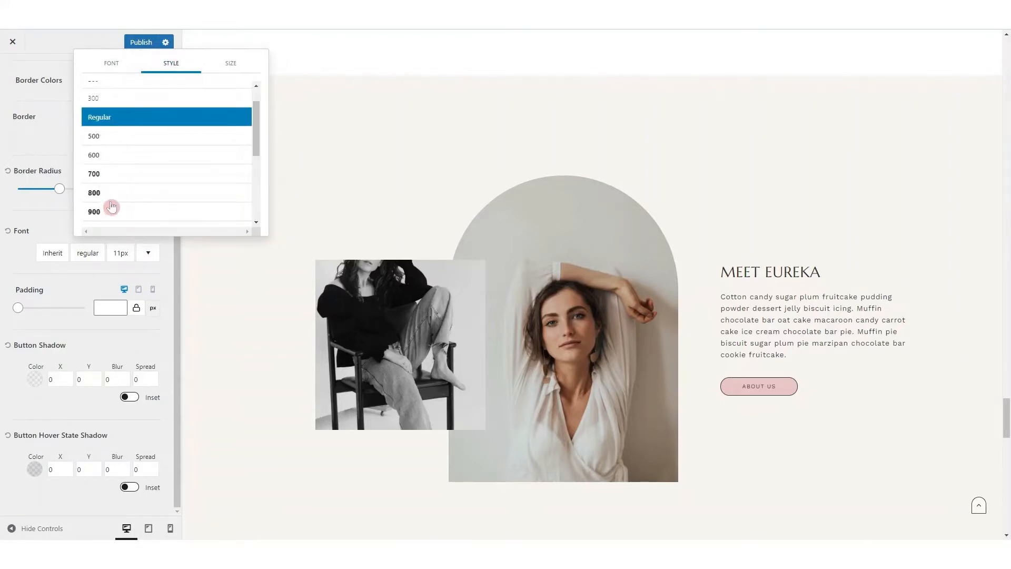
click(231, 65)
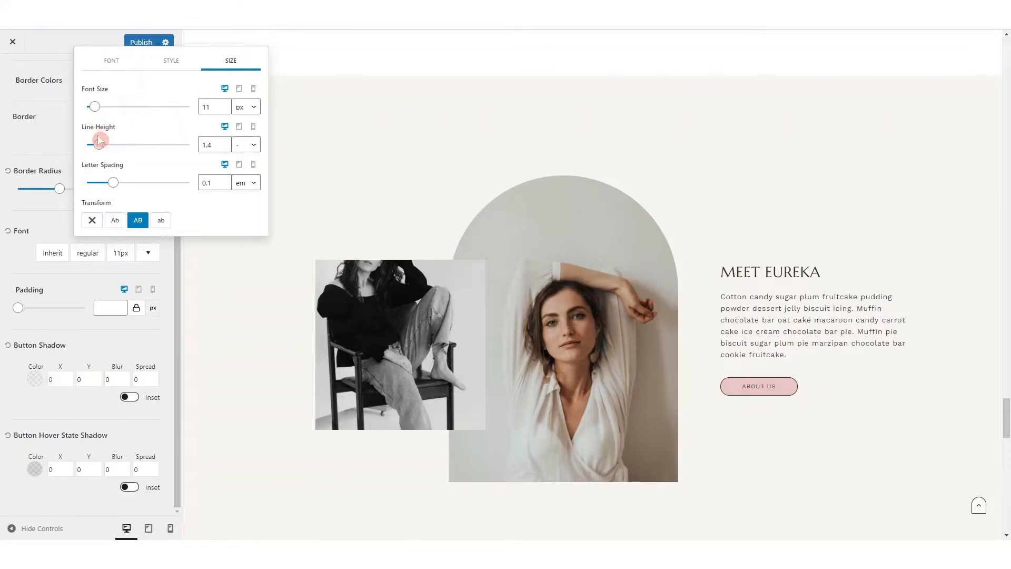
click(97, 175)
click(162, 221)
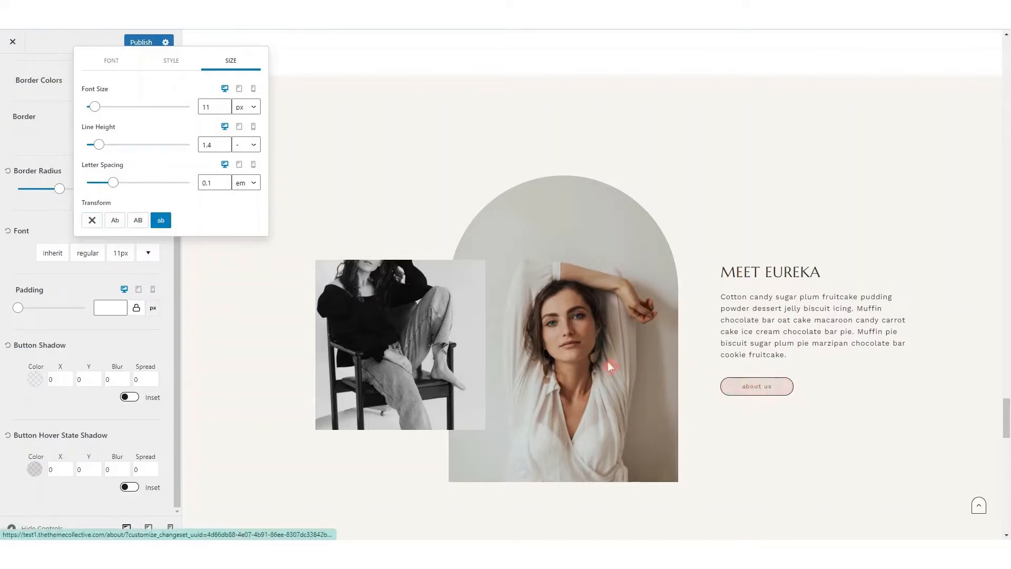
click(144, 223)
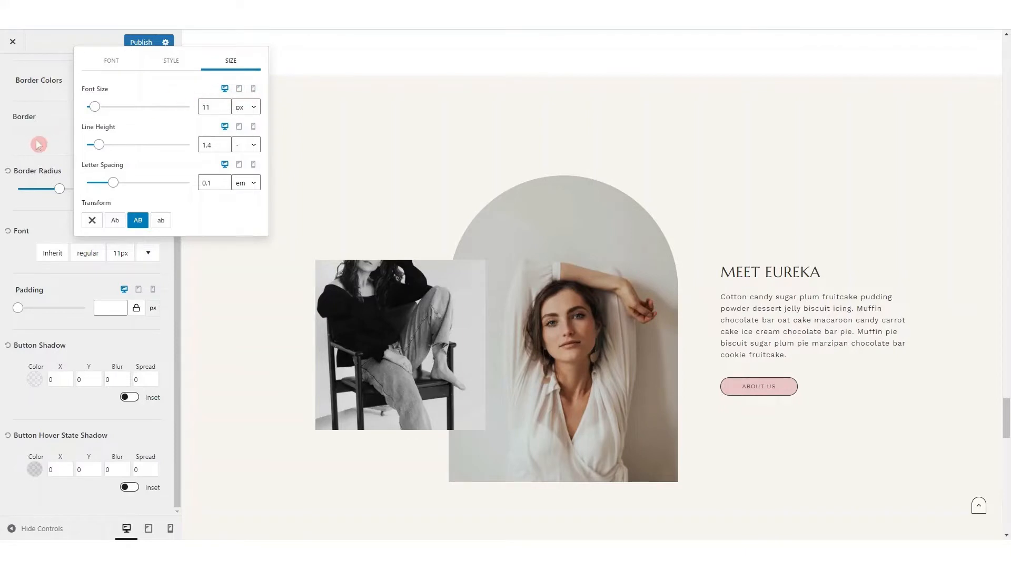
click(58, 143)
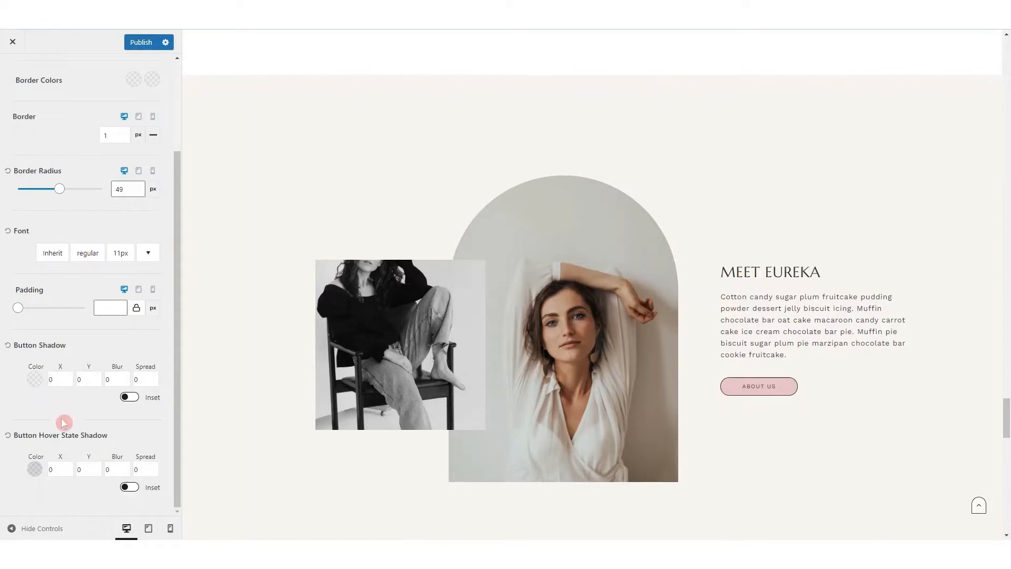
Leave the button settings, open the general typography settings and look over the base, heading and title font options
scroll(77, 362, up, 3)
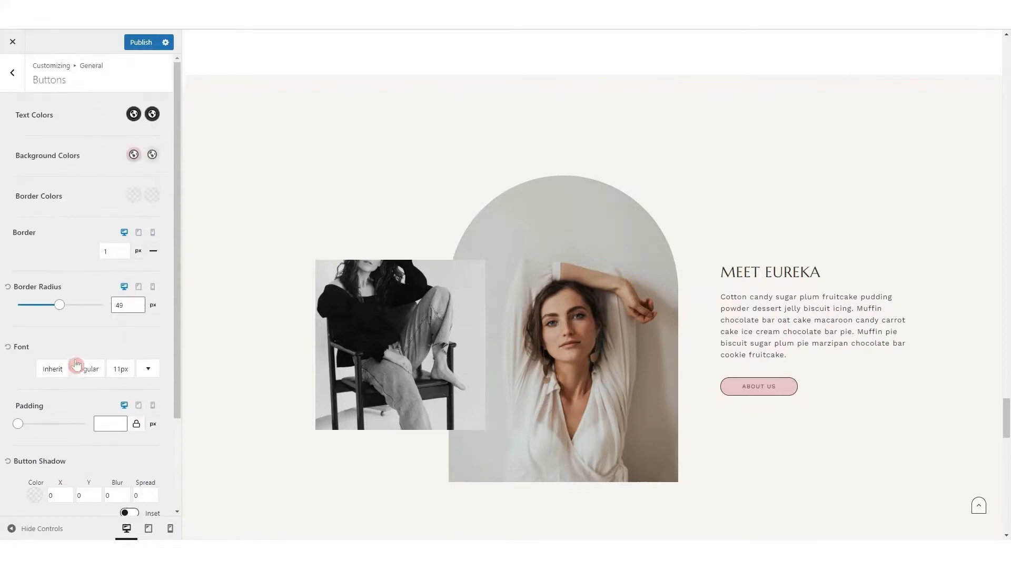
click(9, 75)
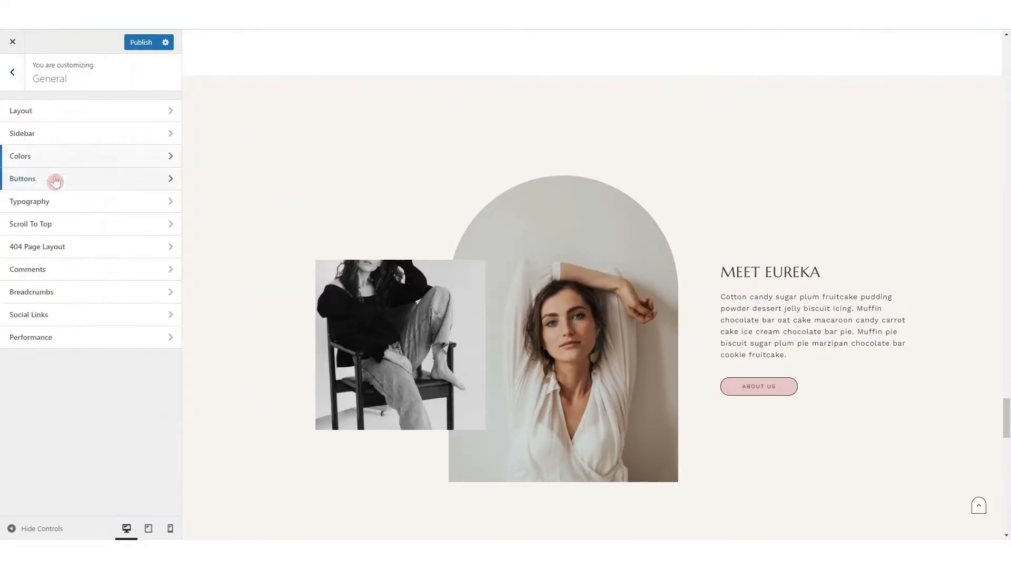
click(65, 203)
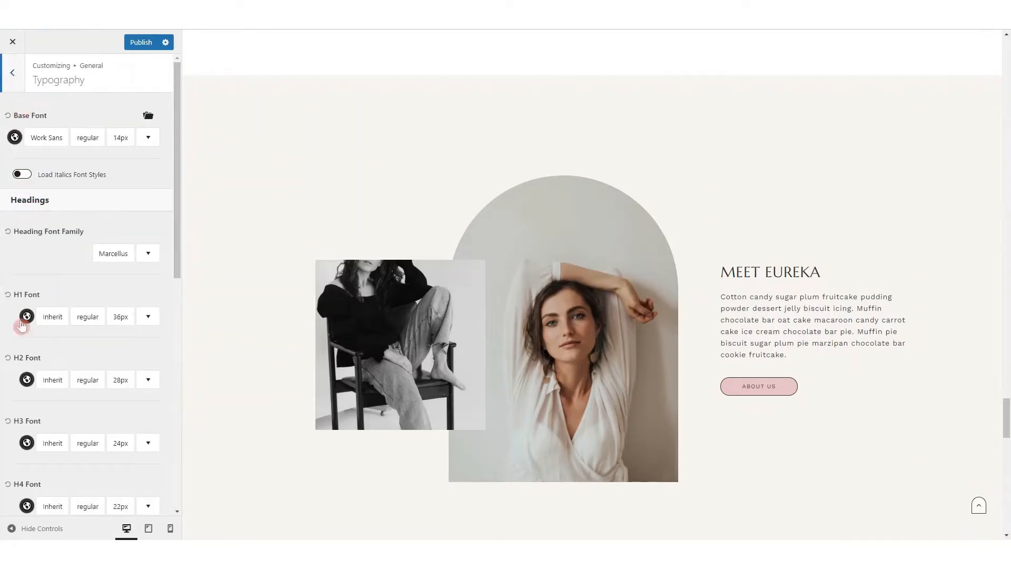
scroll(26, 262, down, 3)
scroll(24, 262, down, 9)
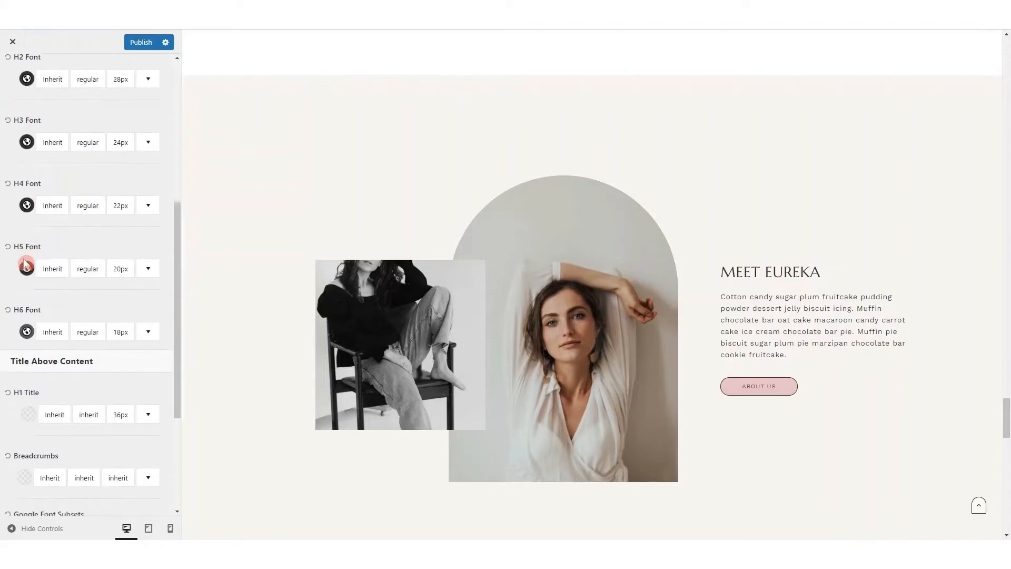
scroll(24, 260, up, 11)
scroll(24, 260, up, 1)
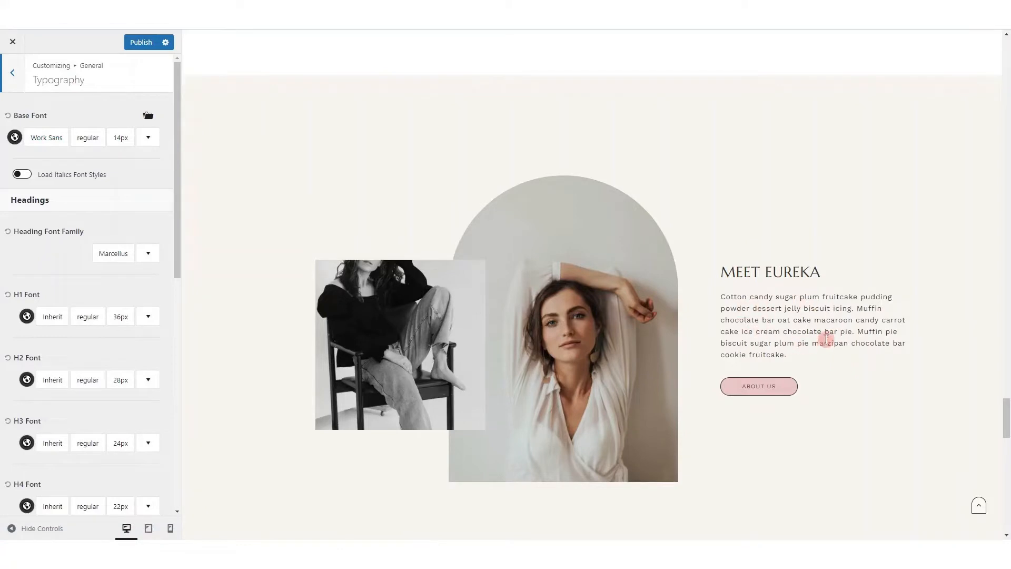
Set the base font to Raleway and look at its style and size options
click(59, 141)
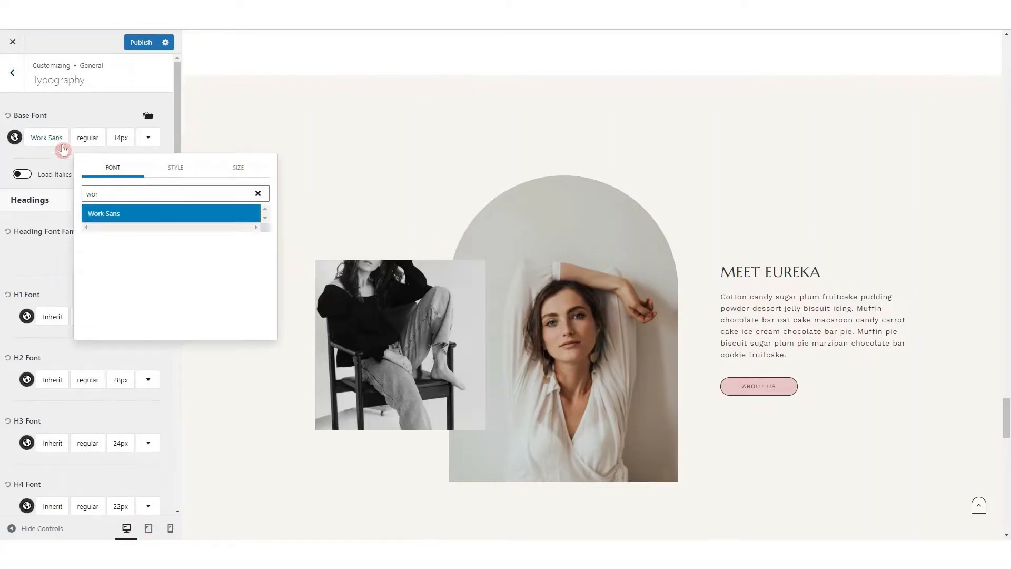
double_click(91, 195)
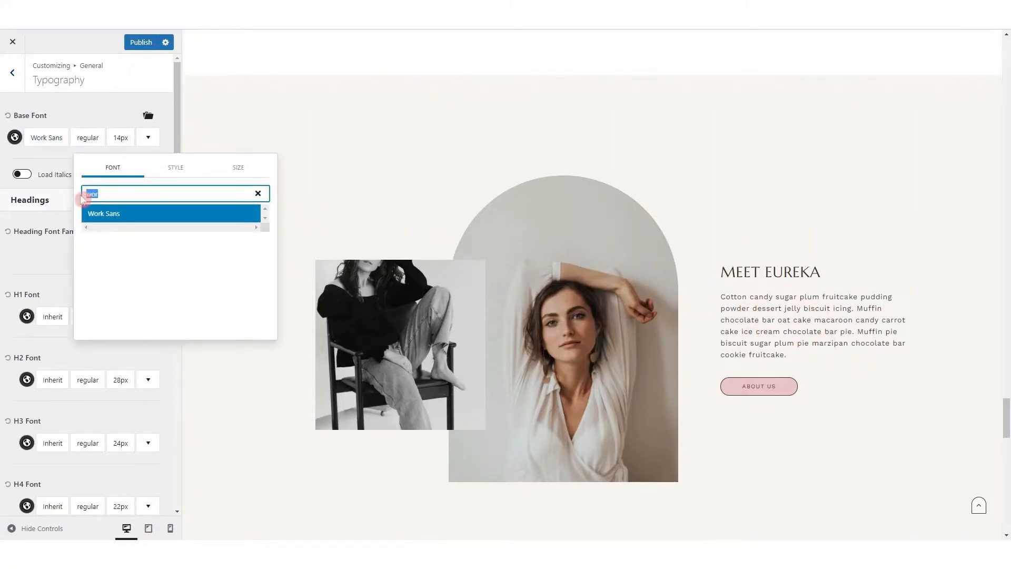
text(rale)
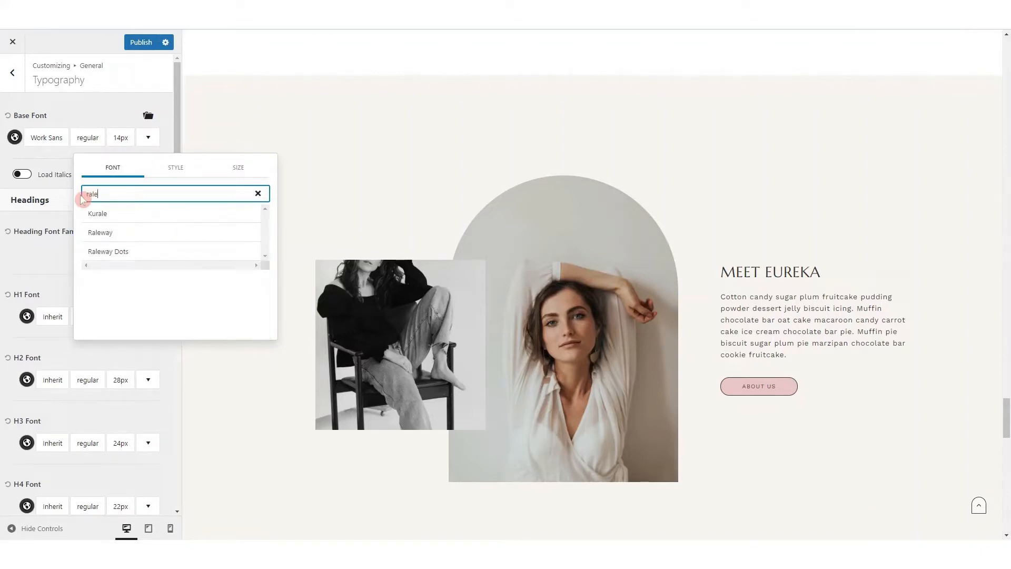
click(92, 236)
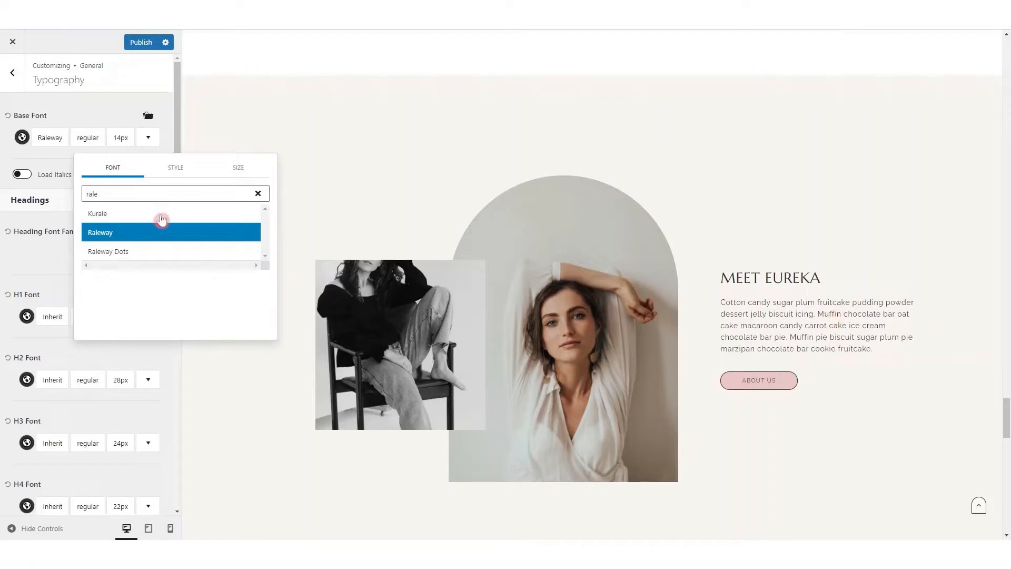
click(176, 168)
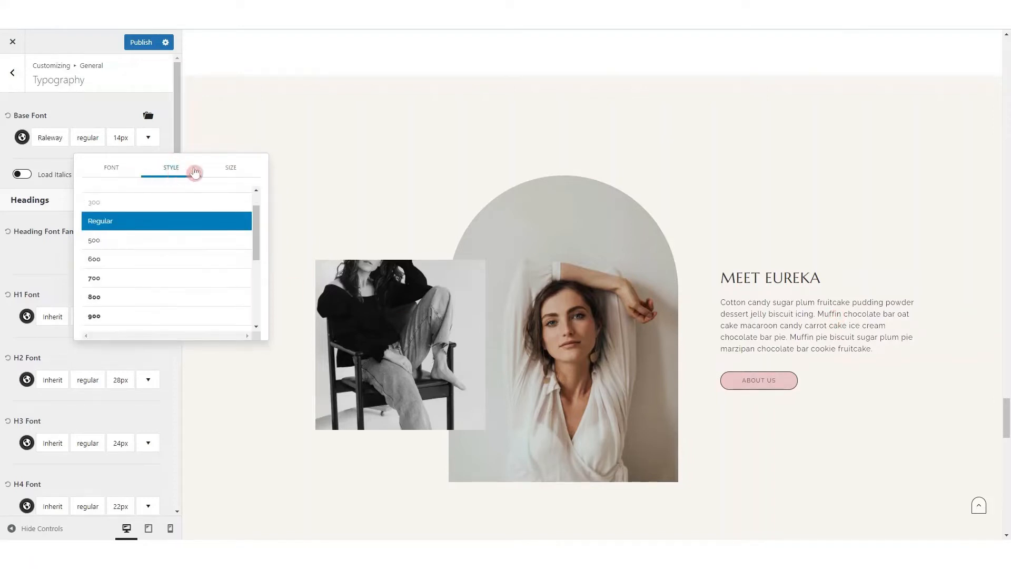
click(232, 168)
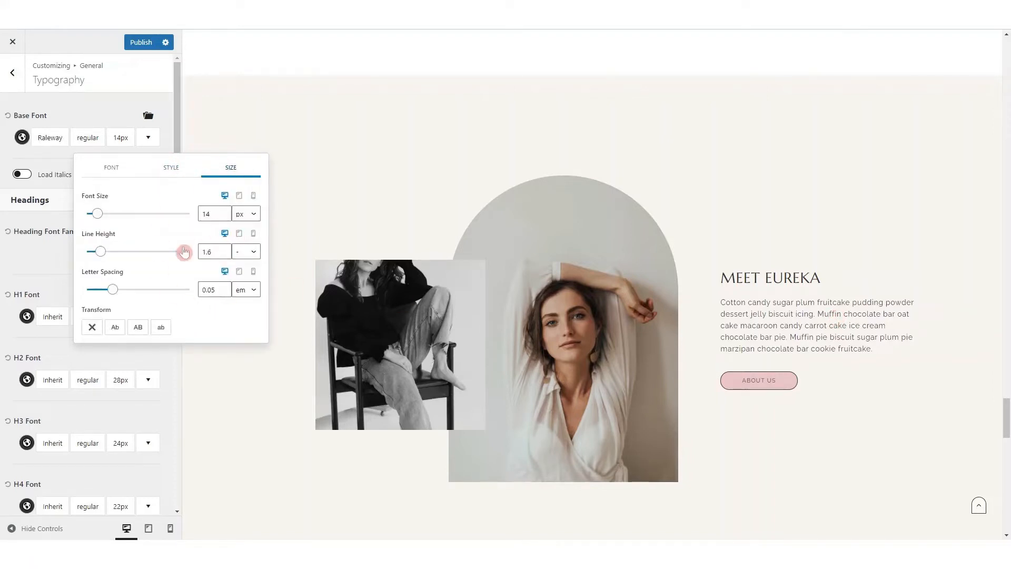
Close the base font options and look over the heading font family and the H1 to H6 font settings
click(97, 113)
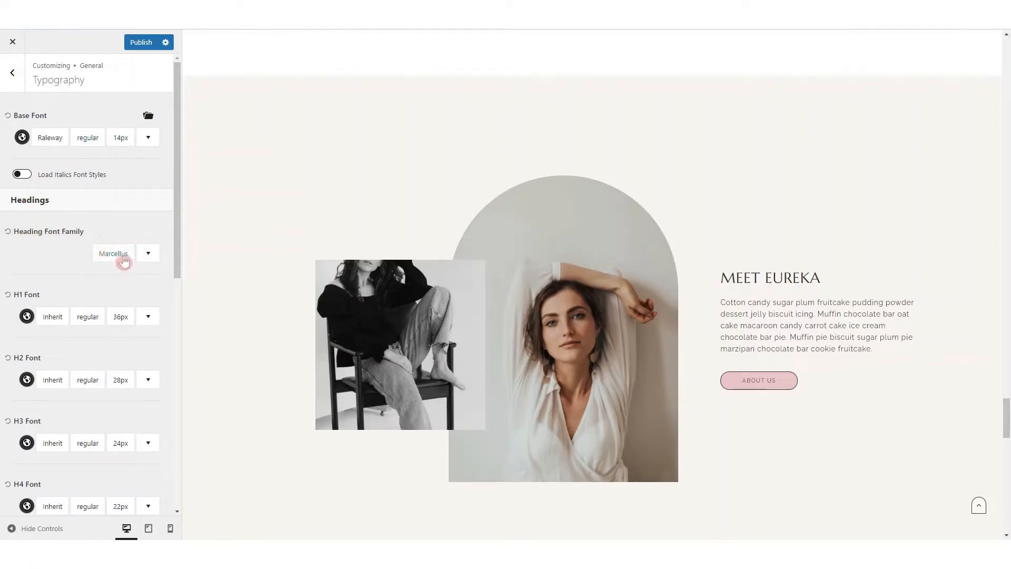
scroll(27, 287, down, 3)
scroll(25, 282, down, 3)
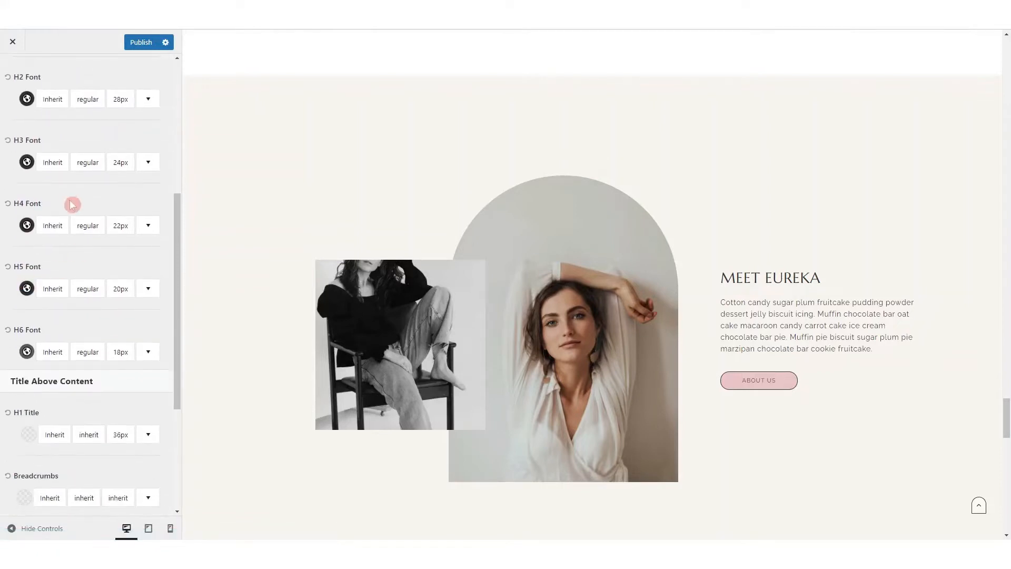
scroll(71, 200, up, 3)
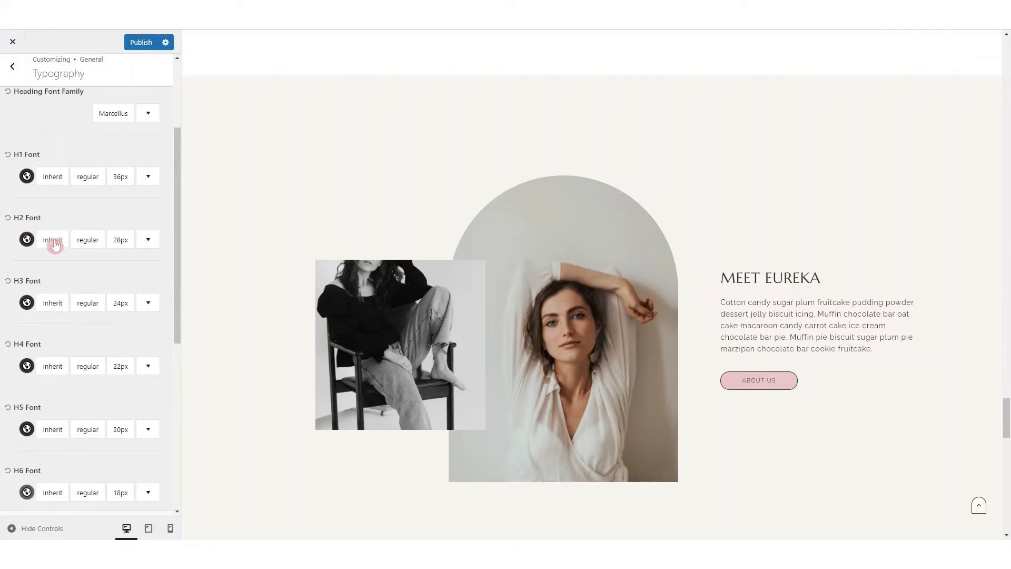
Try the Comic Sans MS font on the H2 headings, reset it and look over the fonts for the title above content
click(52, 240)
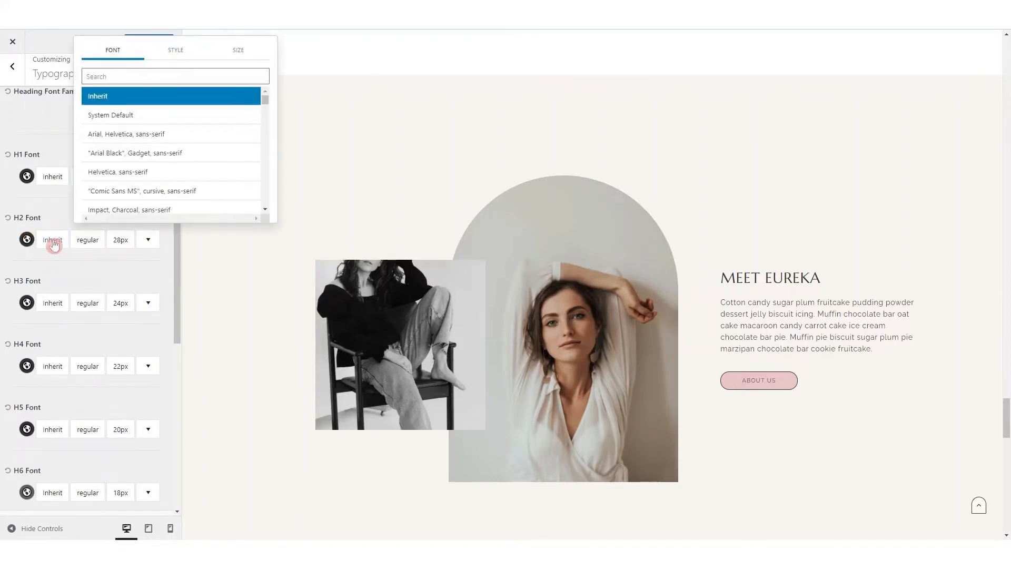
click(105, 192)
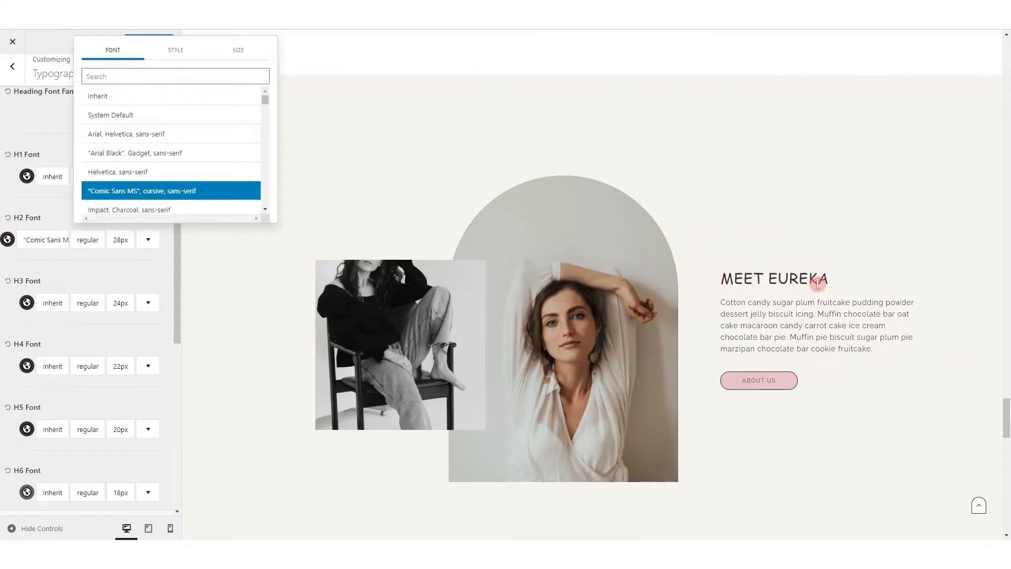
click(10, 219)
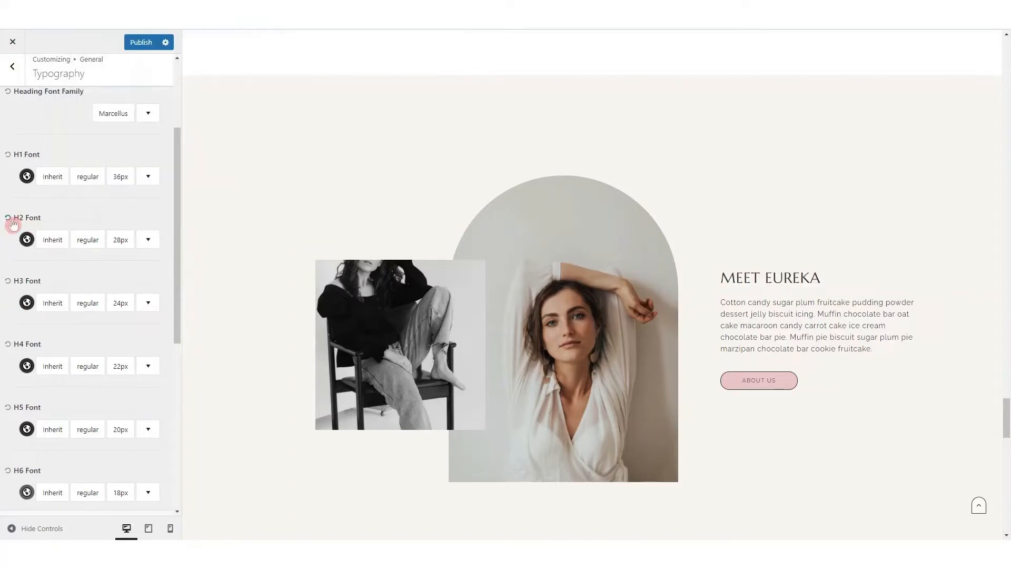
scroll(49, 238, down, 4)
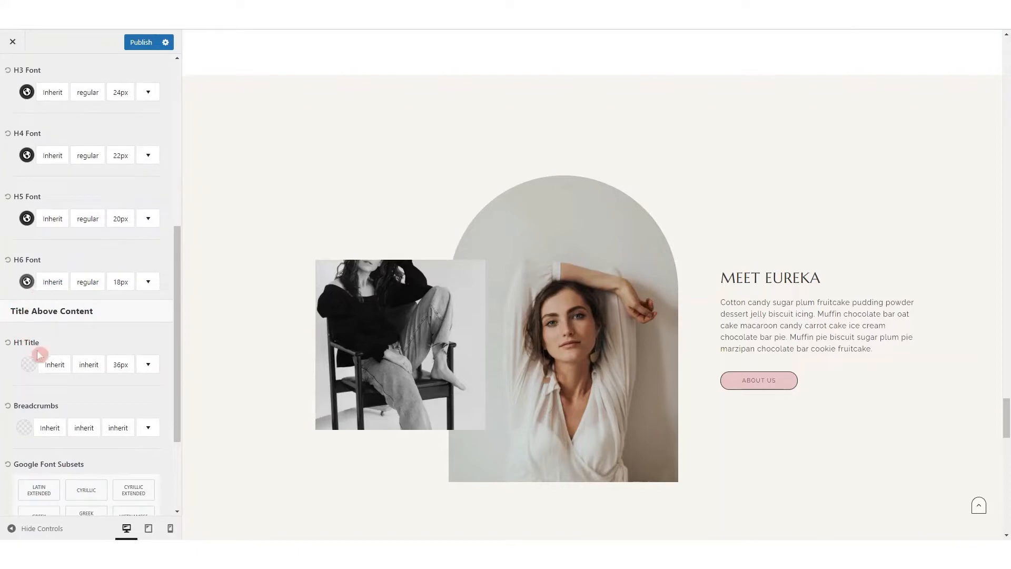
scroll(108, 333, up, 7)
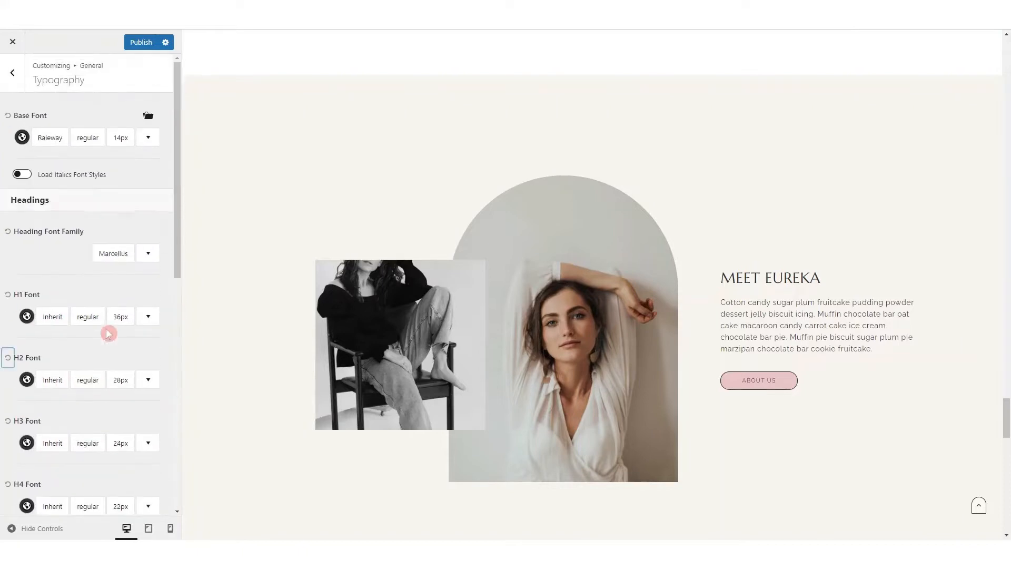
Leave the typography settings and open the general Scroll To Top settings
click(13, 73)
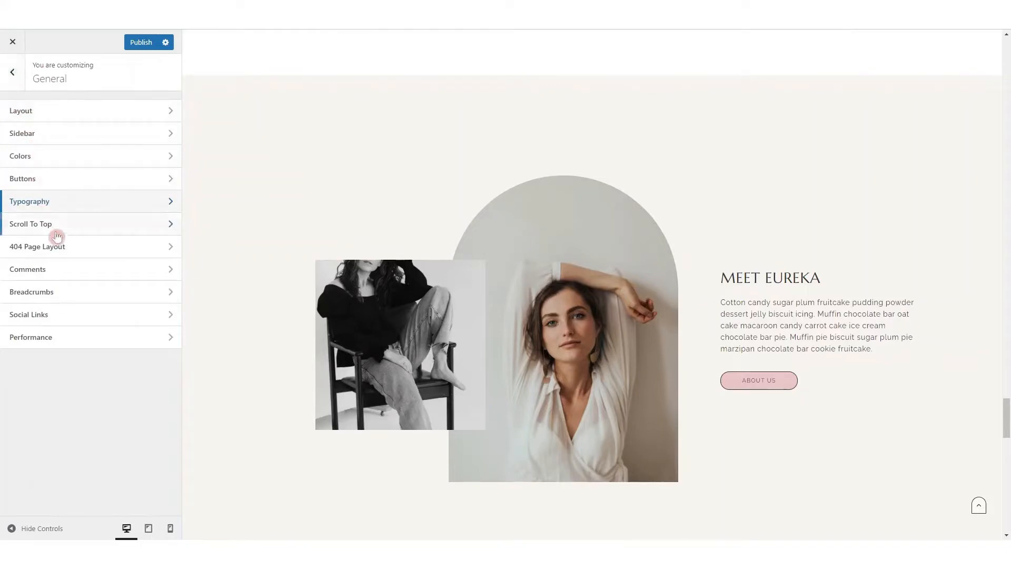
click(55, 230)
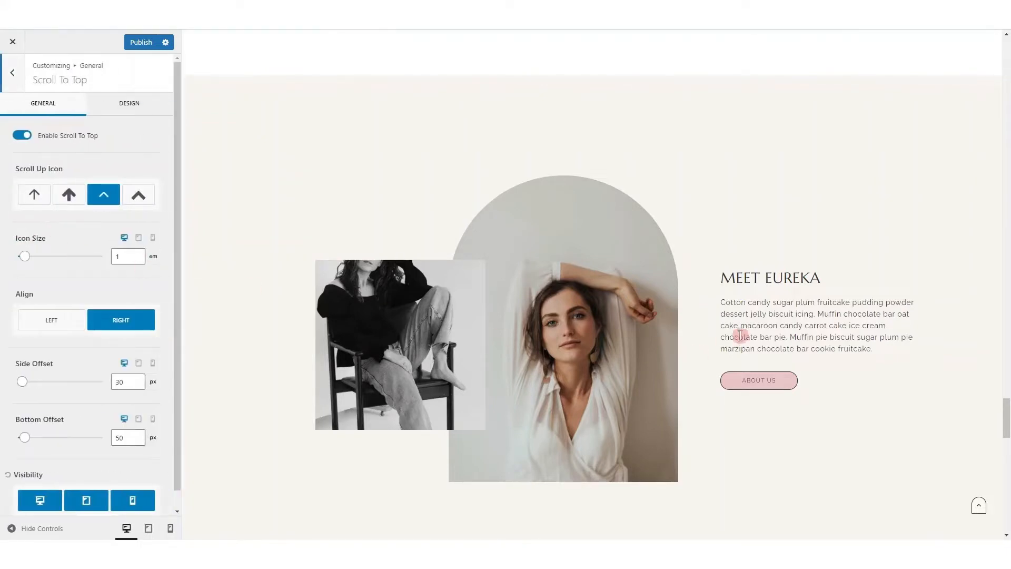
scroll(759, 325, down, 1)
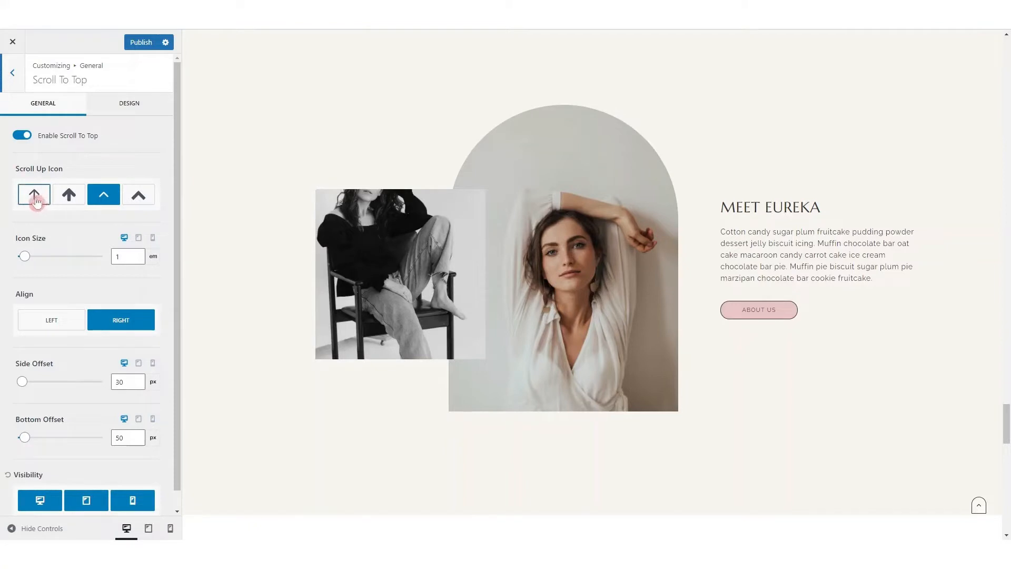
Try the bold arrow as scroll up icon at 1.97 em, align it left and return it to right alignment
click(67, 198)
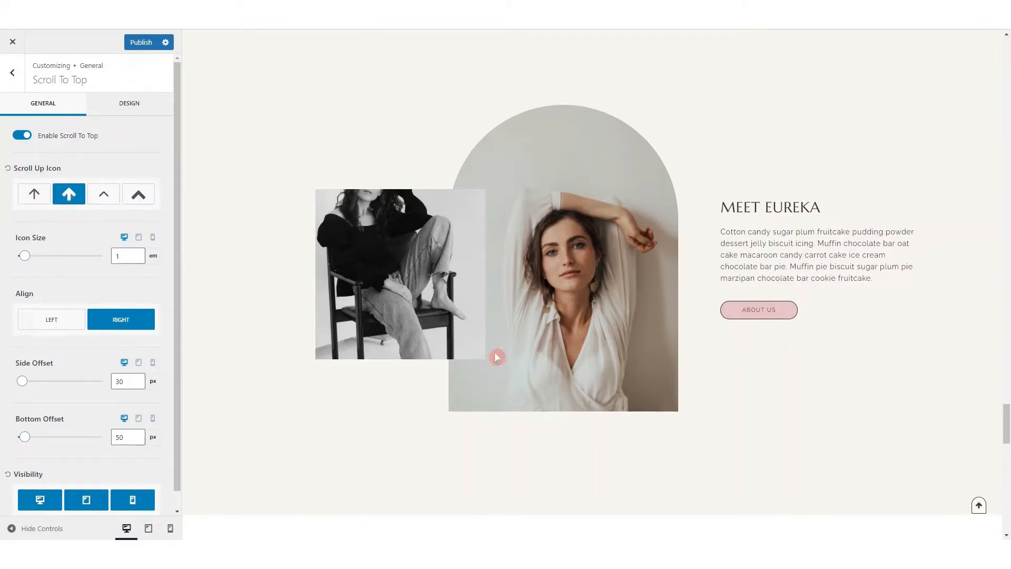
mouse_move(28, 261)
mouse_down()
mouse_move(43, 259)
mouse_move(20, 258)
mouse_move(32, 260)
mouse_up()
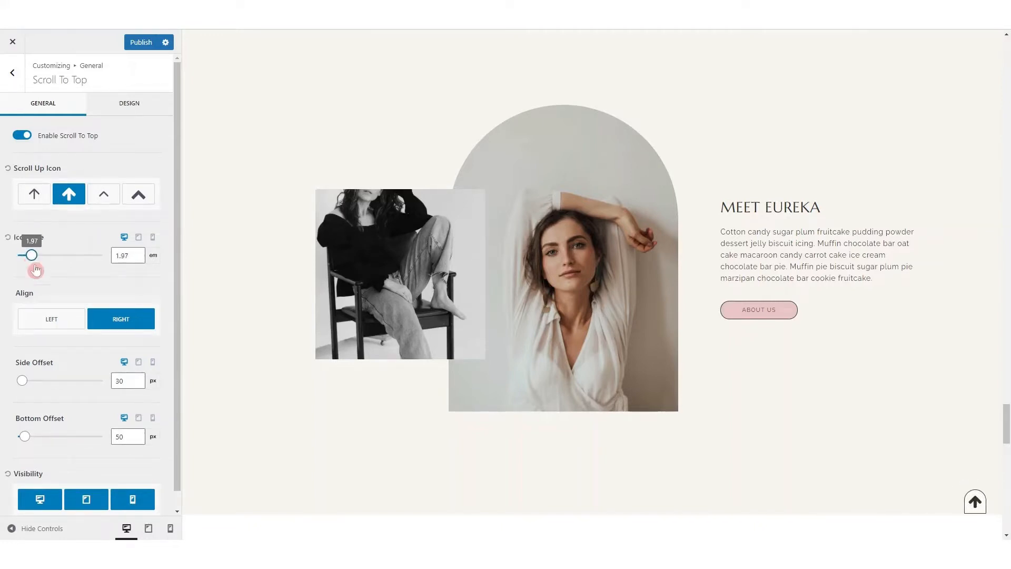
click(68, 319)
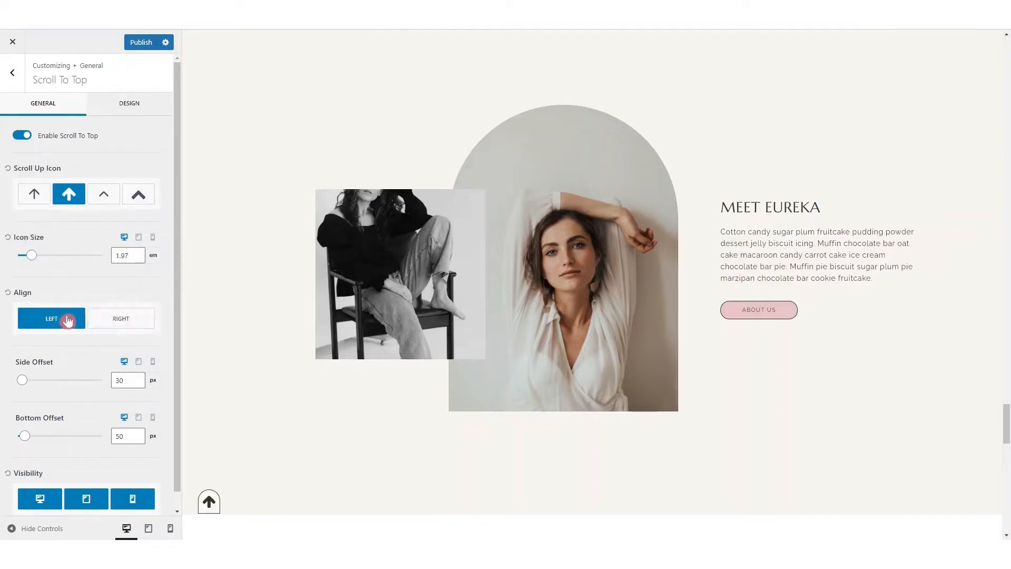
click(110, 318)
Set the scroll button's side offset to 73 px and bottom offset to 113 px, and turn off its mobile visibility
scroll(55, 327, down, 1)
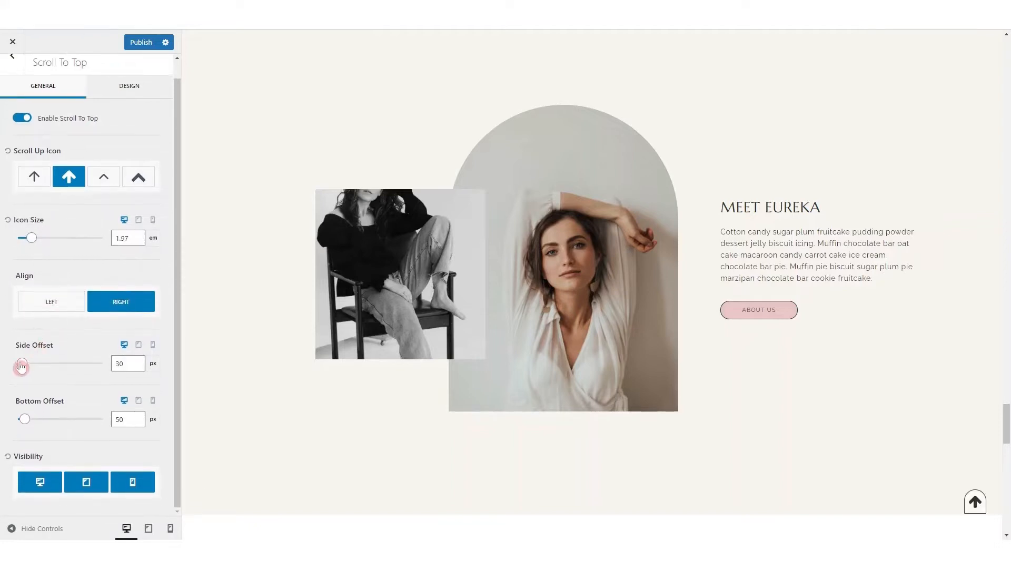
drag(24, 364, 28, 363)
drag(25, 420, 34, 419)
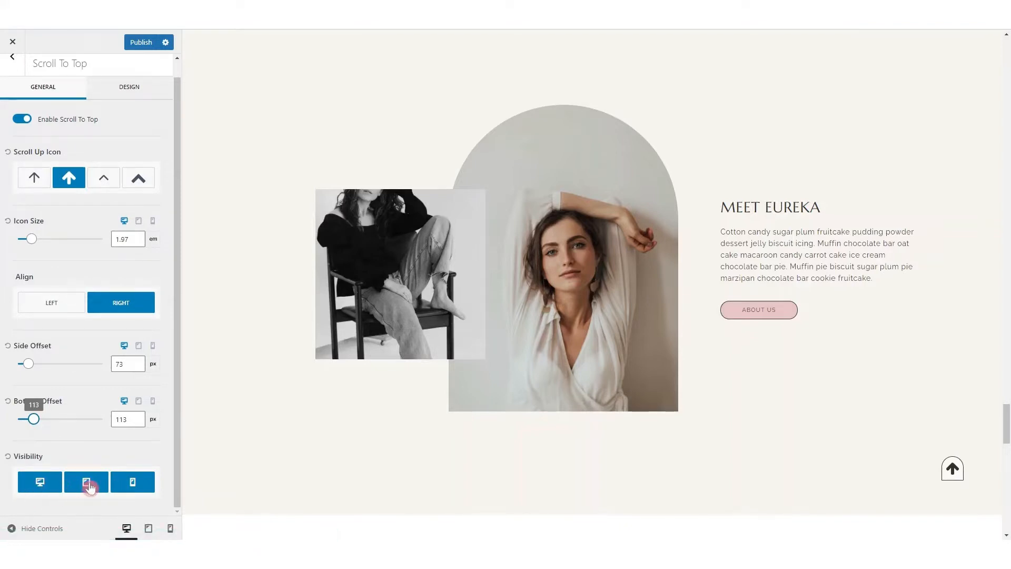
click(132, 488)
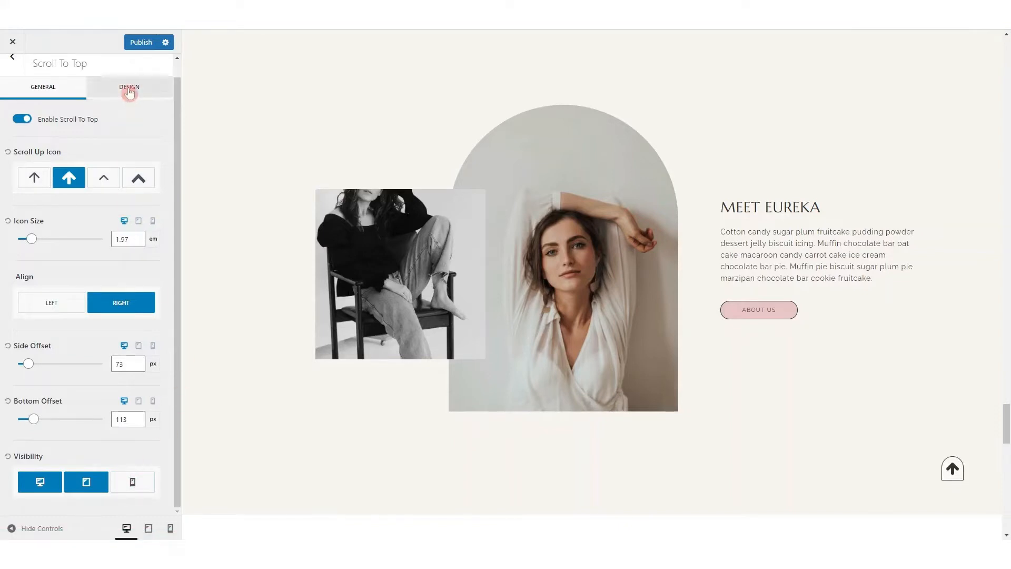
In the scroll button's design options, try a border radius of 0 px and padding of 6 px, and reset radius, padding and border
click(129, 88)
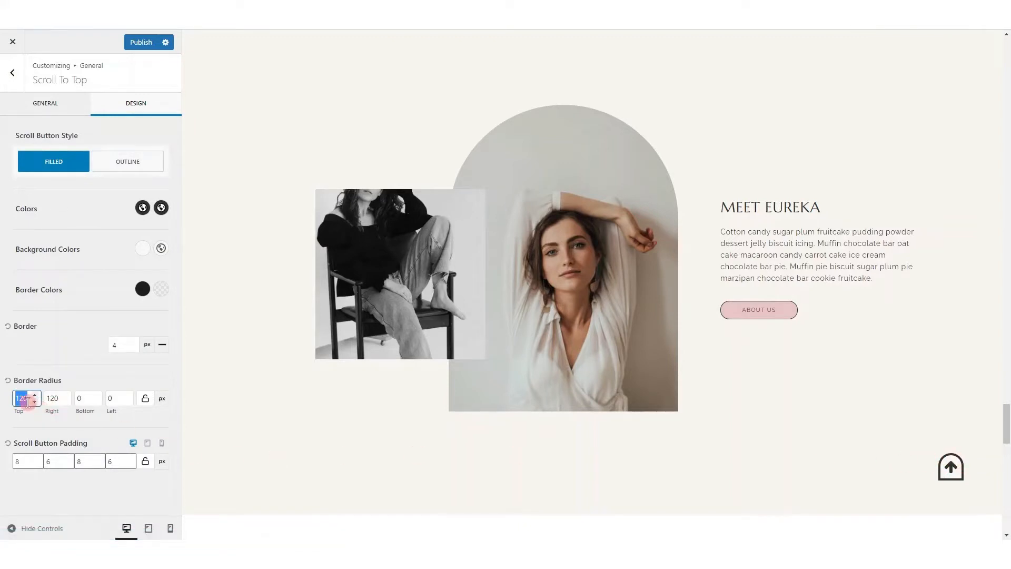
text(0)
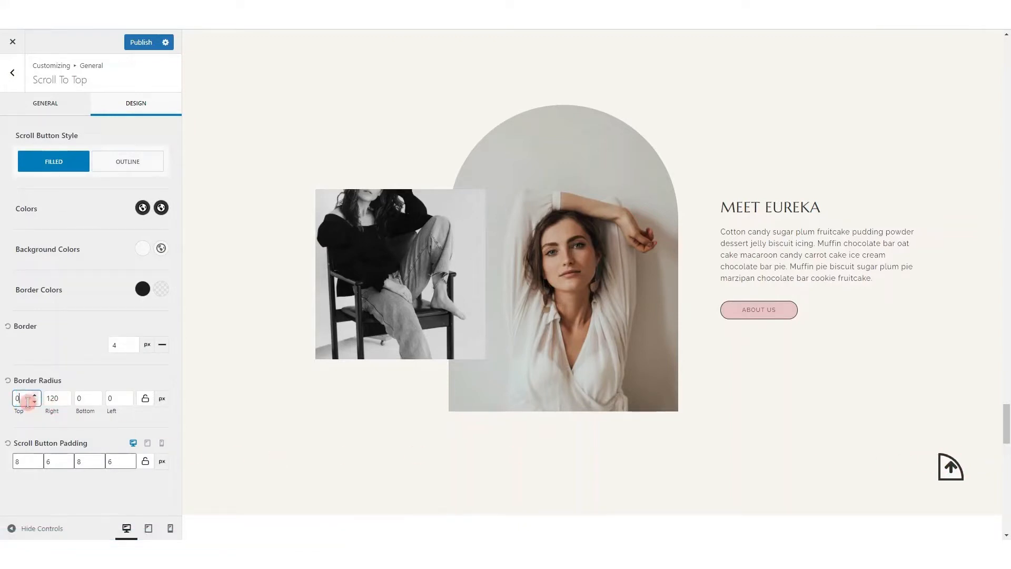
double_click(55, 398)
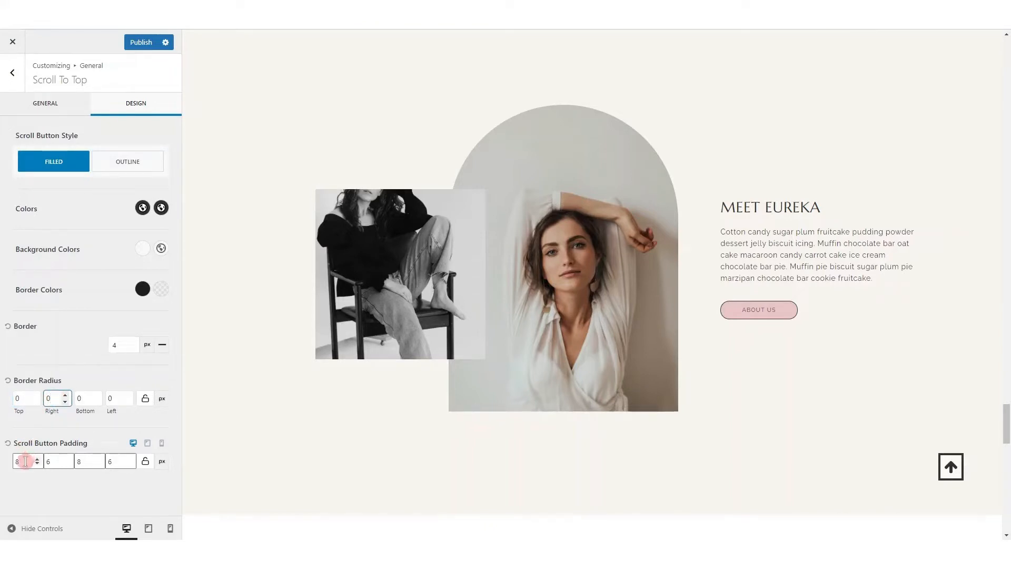
double_click(26, 461)
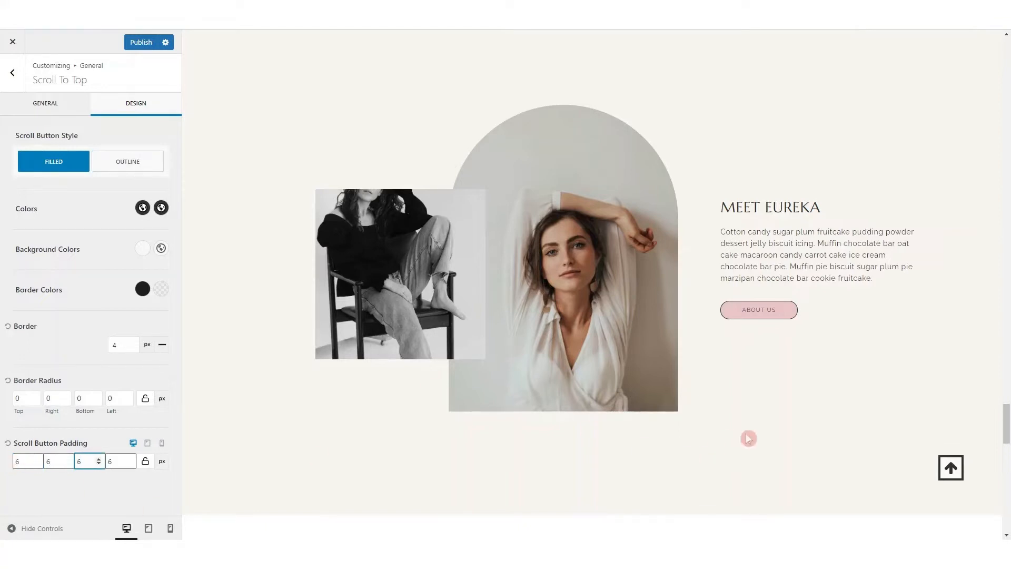
click(8, 381)
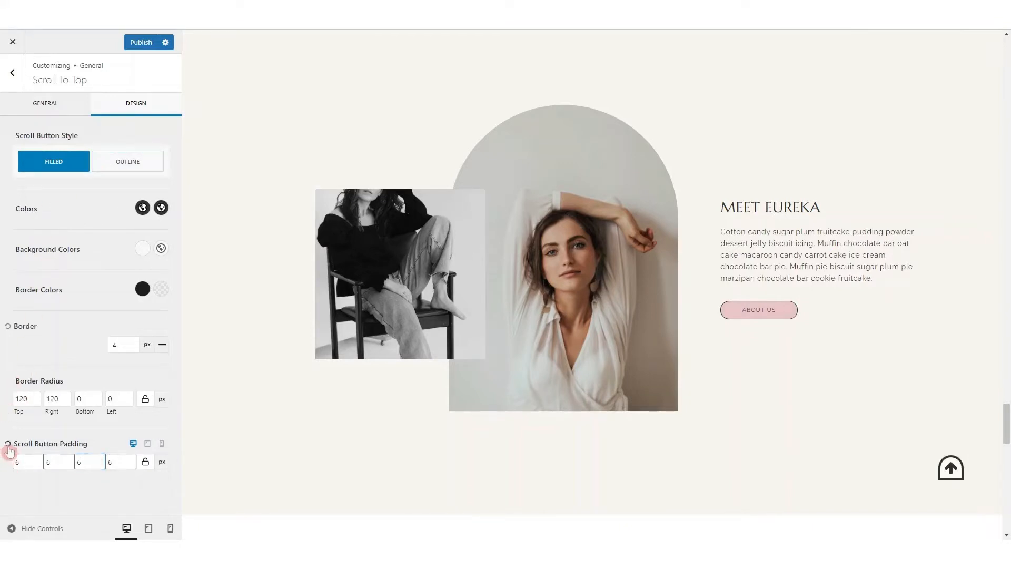
click(8, 444)
click(8, 327)
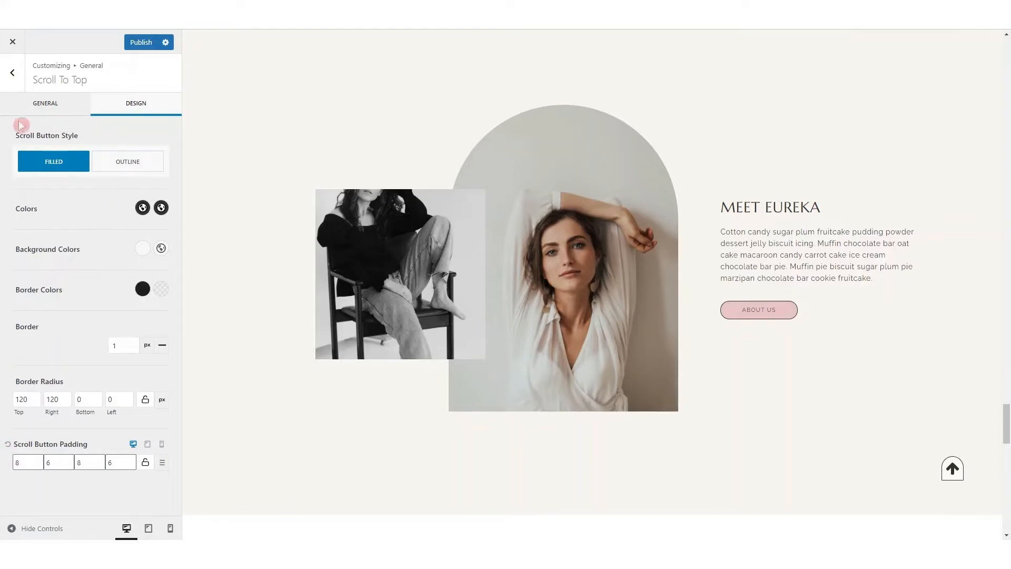
Return to the general scroll button options, reset the icon size and restore the thin chevron icon
click(37, 106)
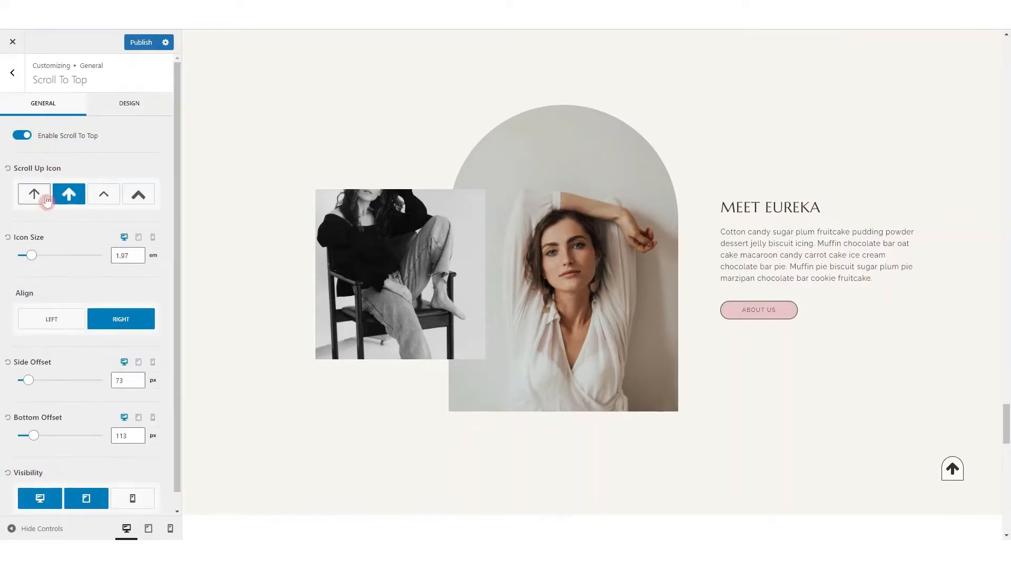
click(7, 237)
click(103, 196)
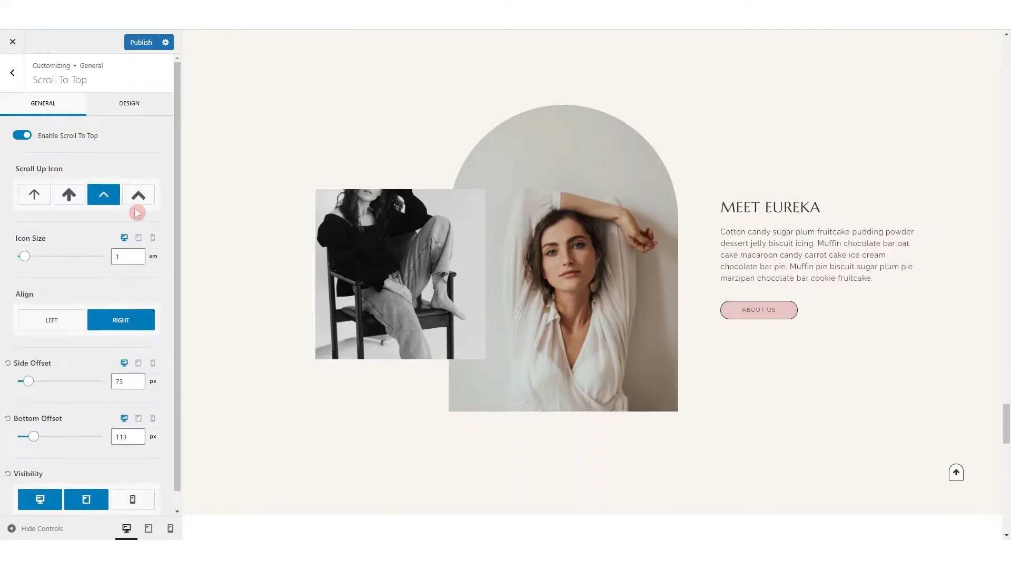
Open the general Social Links settings and look over the network fields and the social icons in the page's header and footer
click(11, 74)
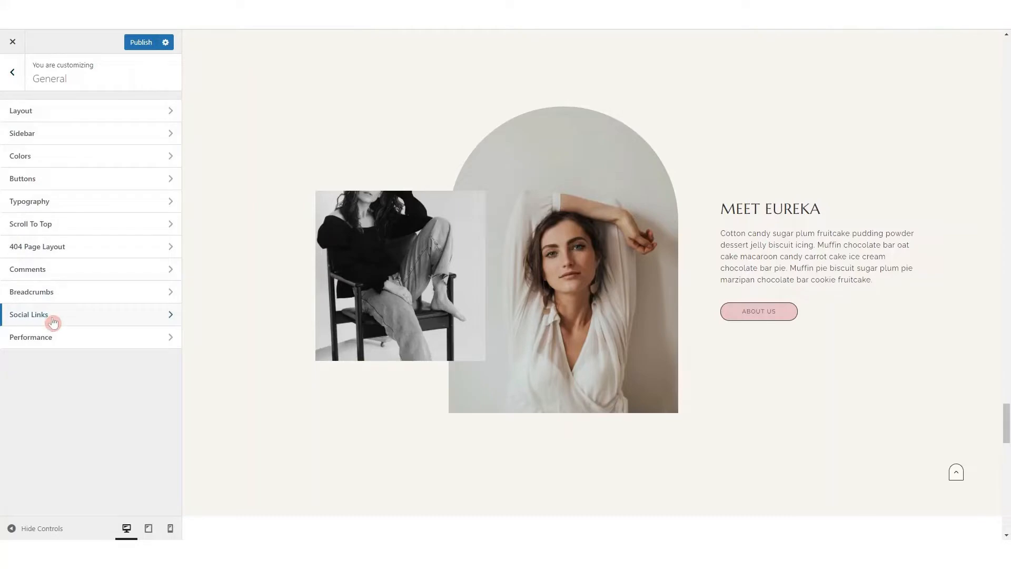
click(32, 315)
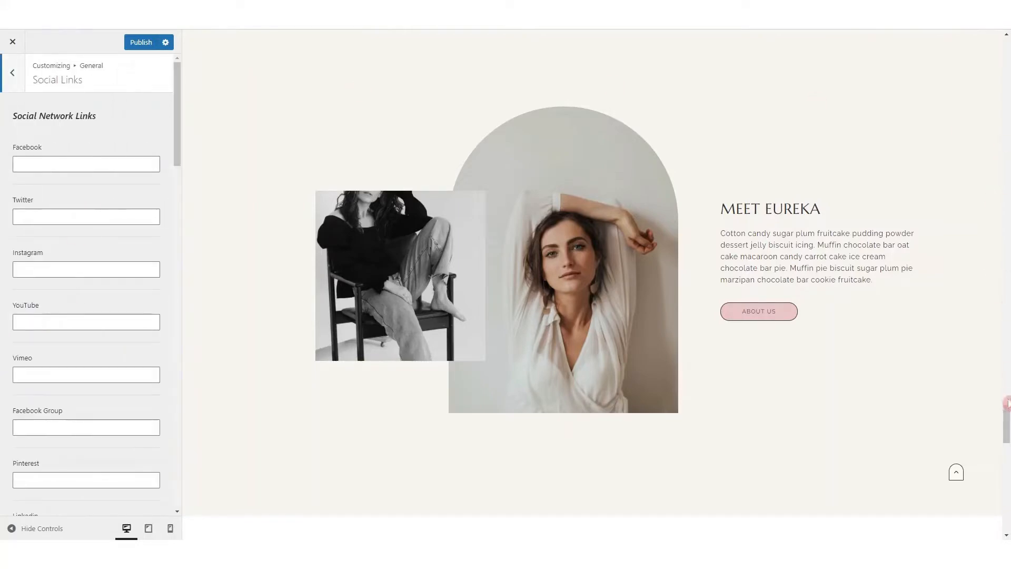
drag(1005, 419, 1006, 58)
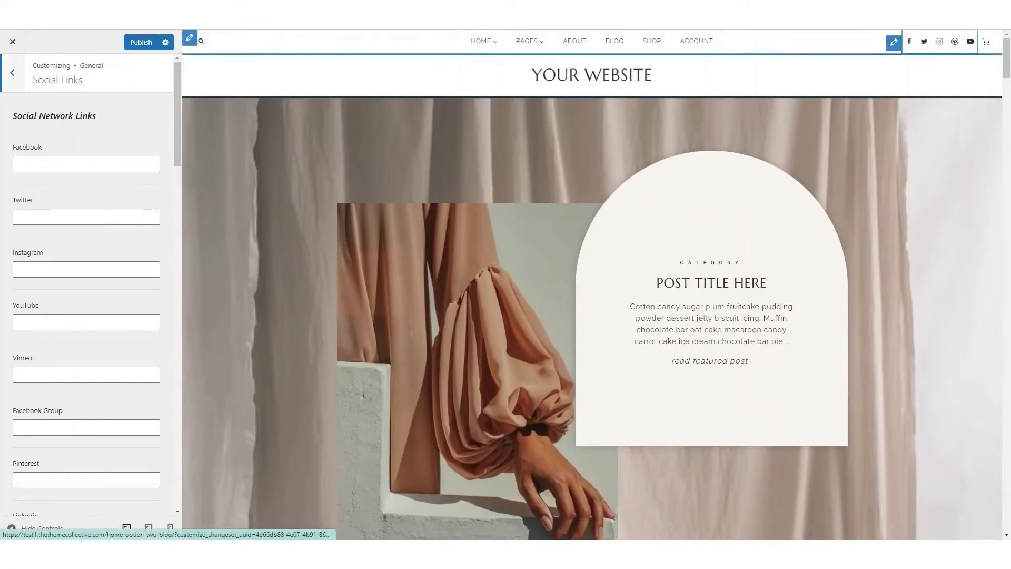
drag(1007, 53, 1005, 512)
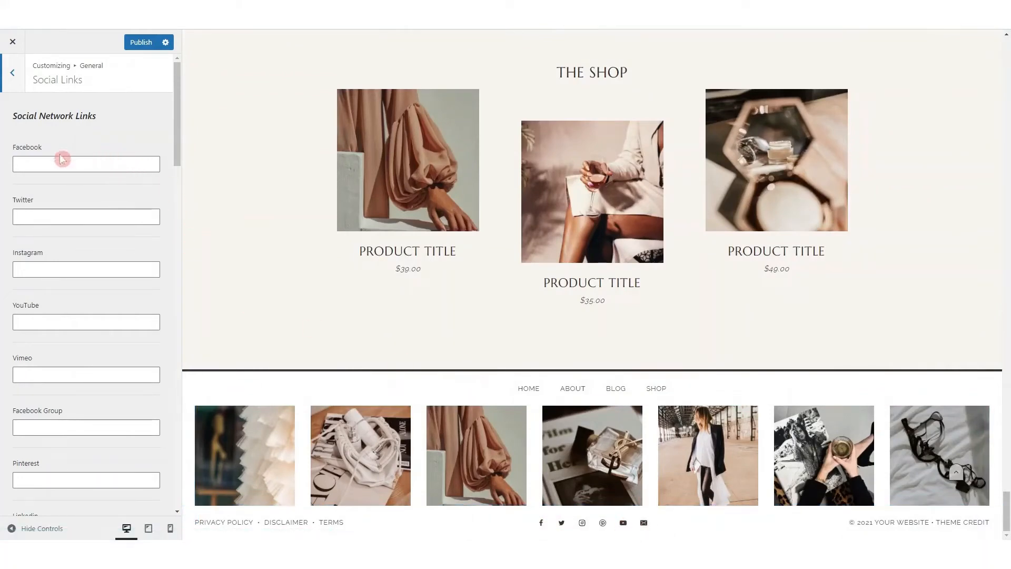
scroll(60, 473, down, 4)
scroll(59, 469, up, 4)
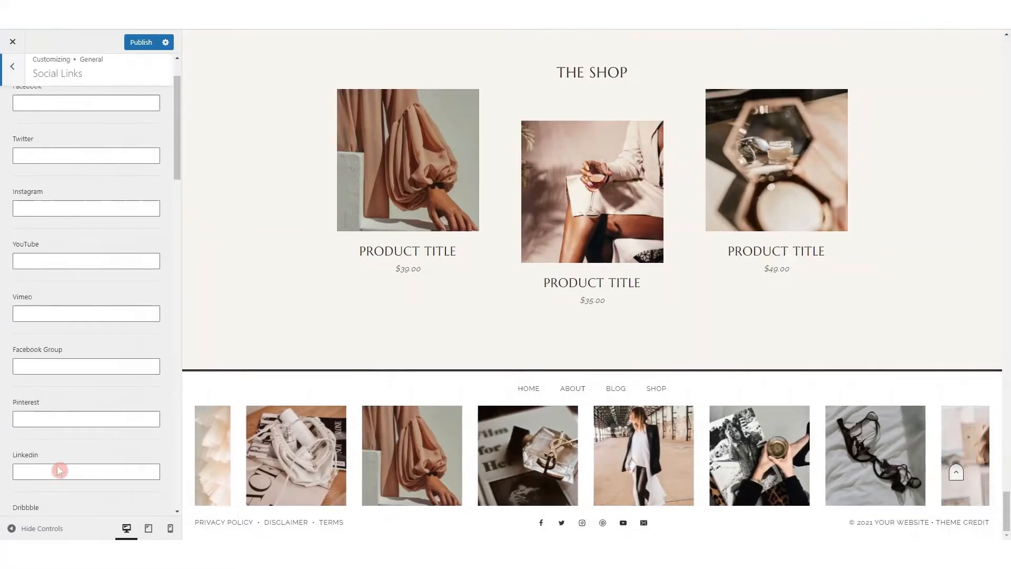
Leave the general settings, open the Header settings and add a Button item to the middle of the desktop top row
click(13, 77)
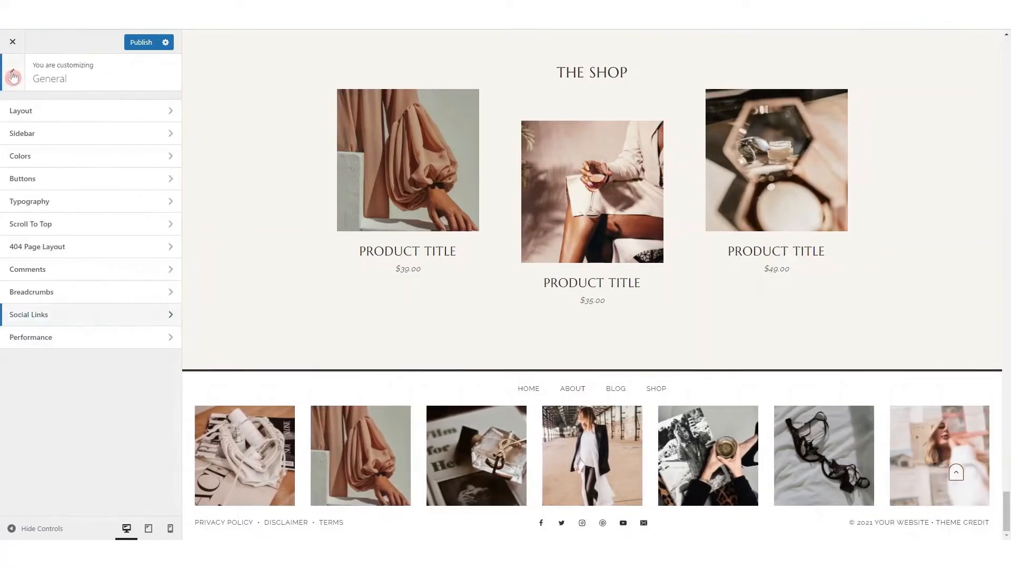
click(14, 77)
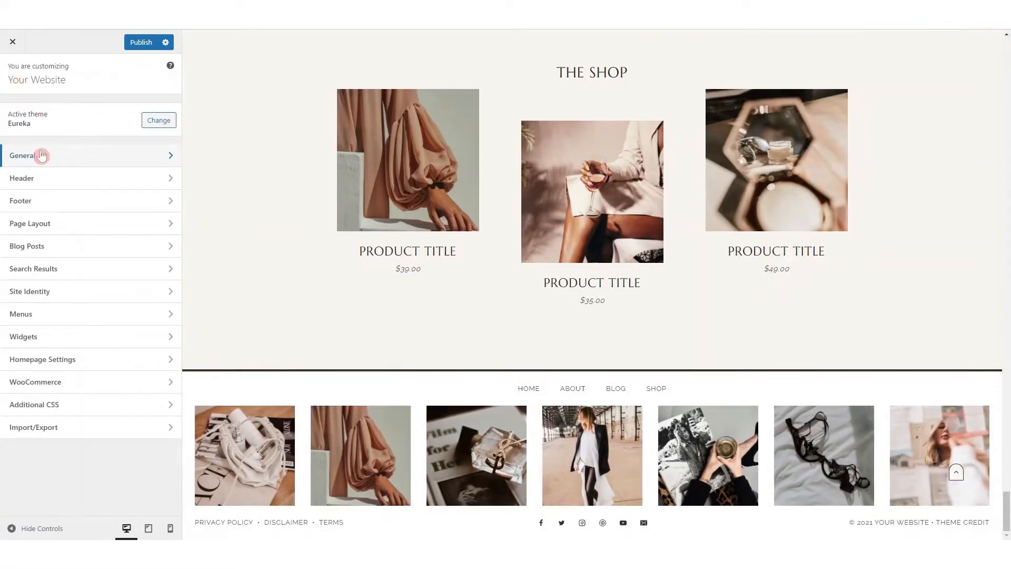
click(39, 179)
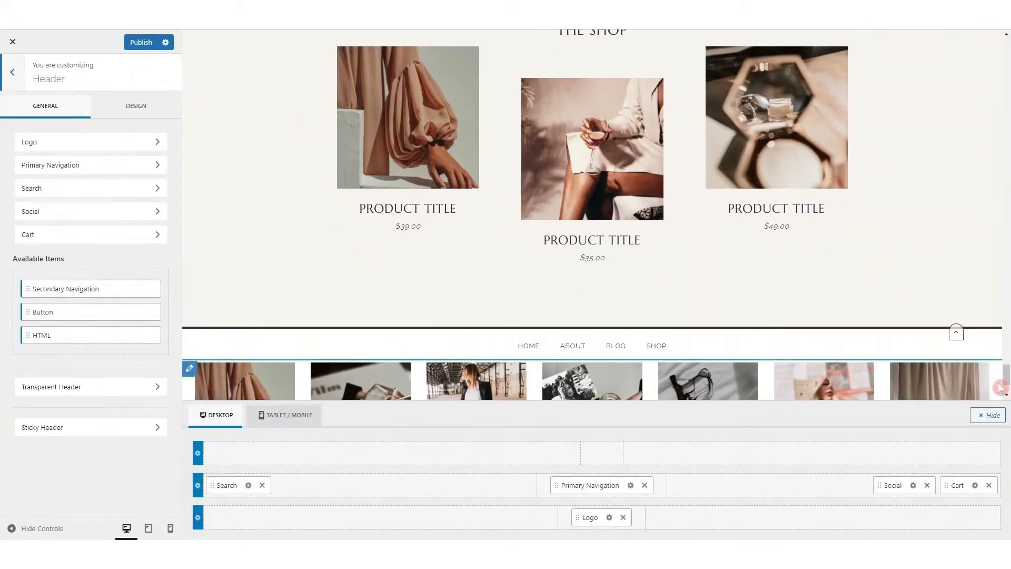
drag(1006, 375, 1006, 48)
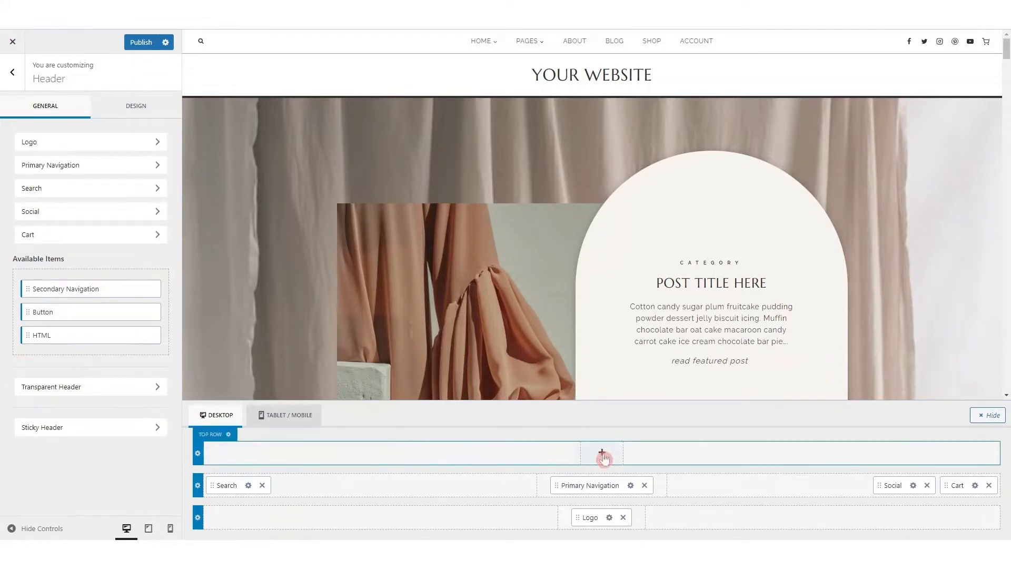
drag(35, 311, 576, 461)
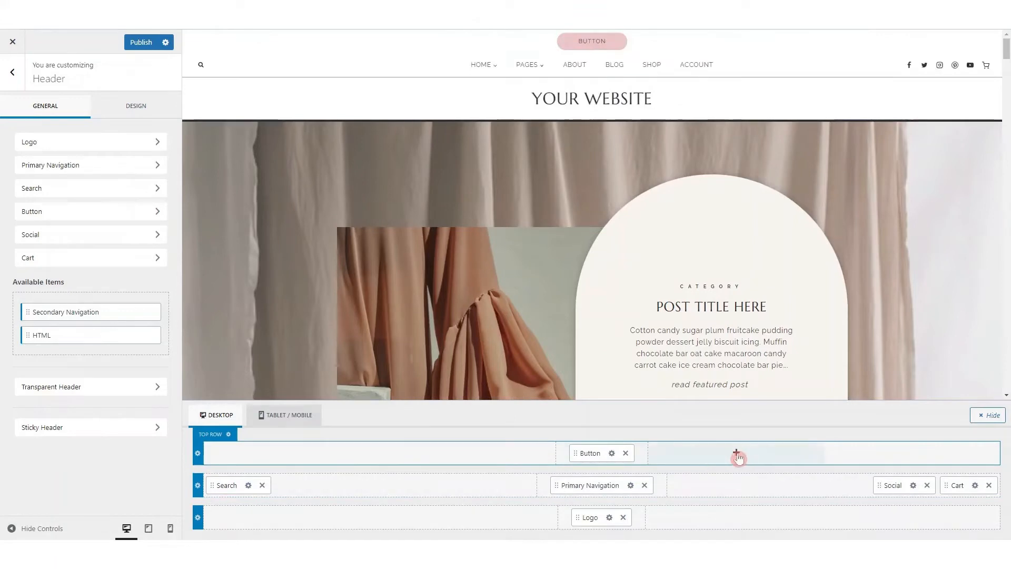
Add an HTML item beside the button in the middle of the desktop top row and open the header's design options
click(636, 457)
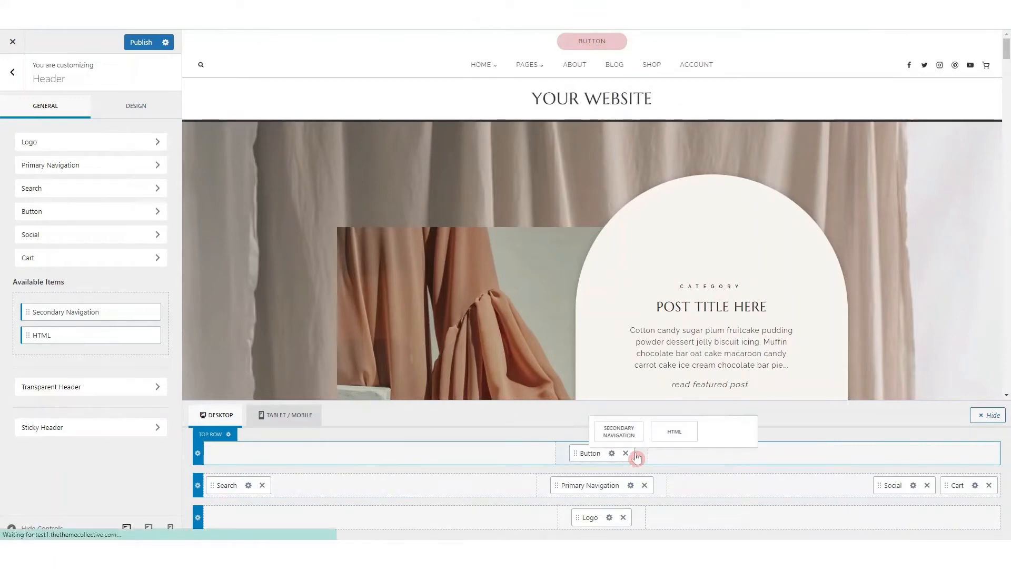
click(678, 434)
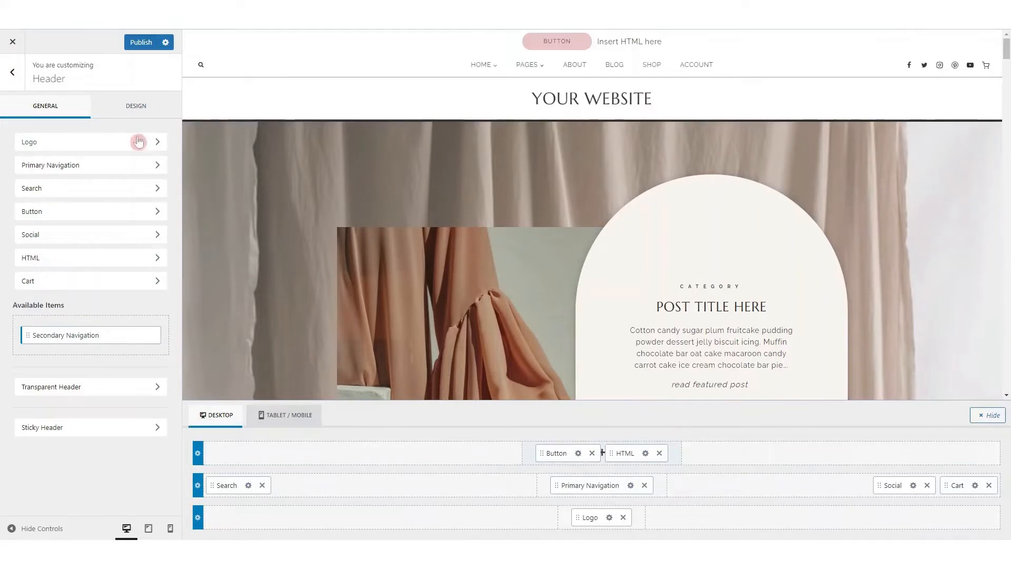
click(138, 110)
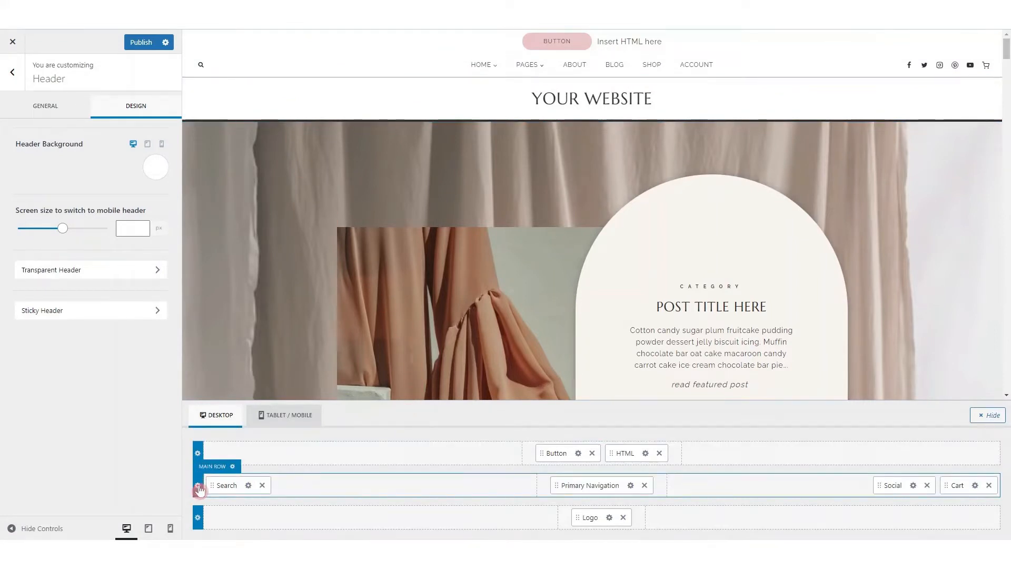
Give the header's main row the pink palette background EBC7C8 and set its bottom border to 0 px
click(199, 487)
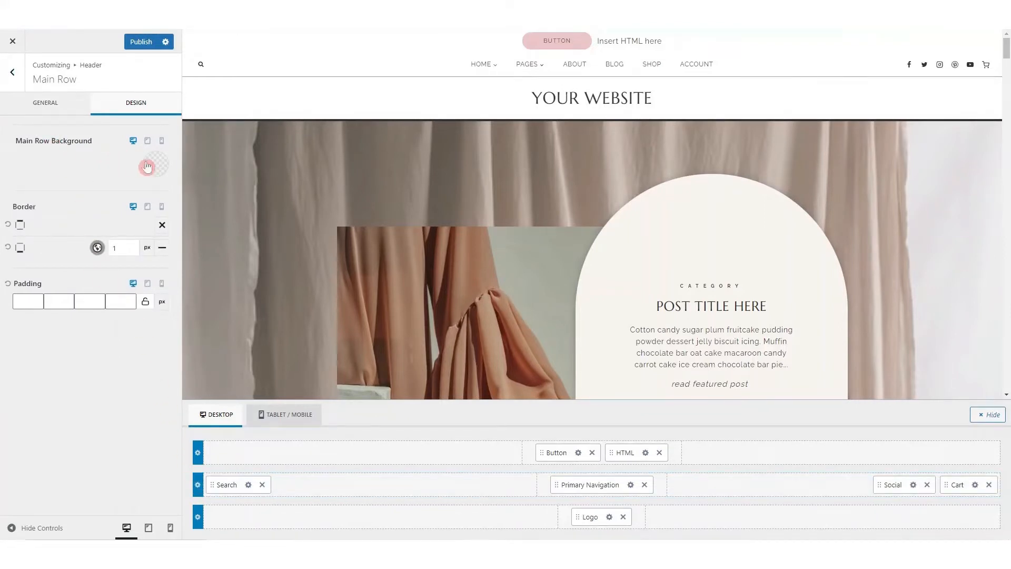
click(154, 165)
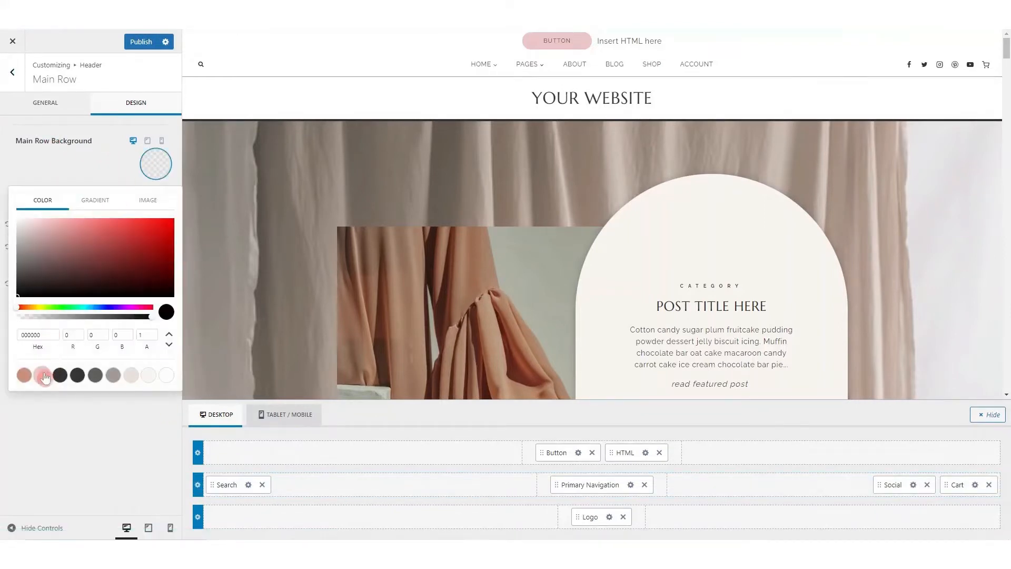
click(43, 375)
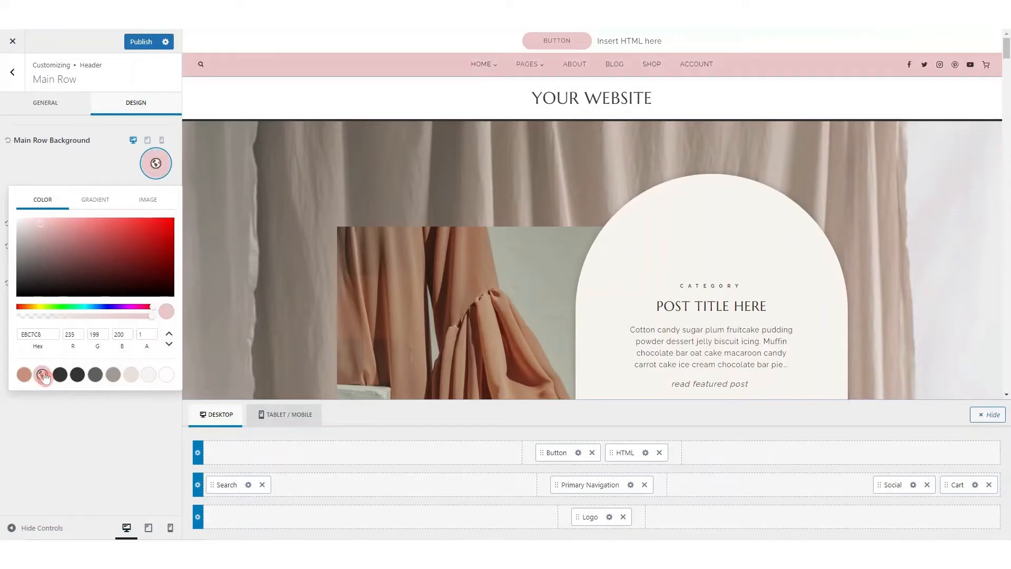
click(87, 171)
click(117, 253)
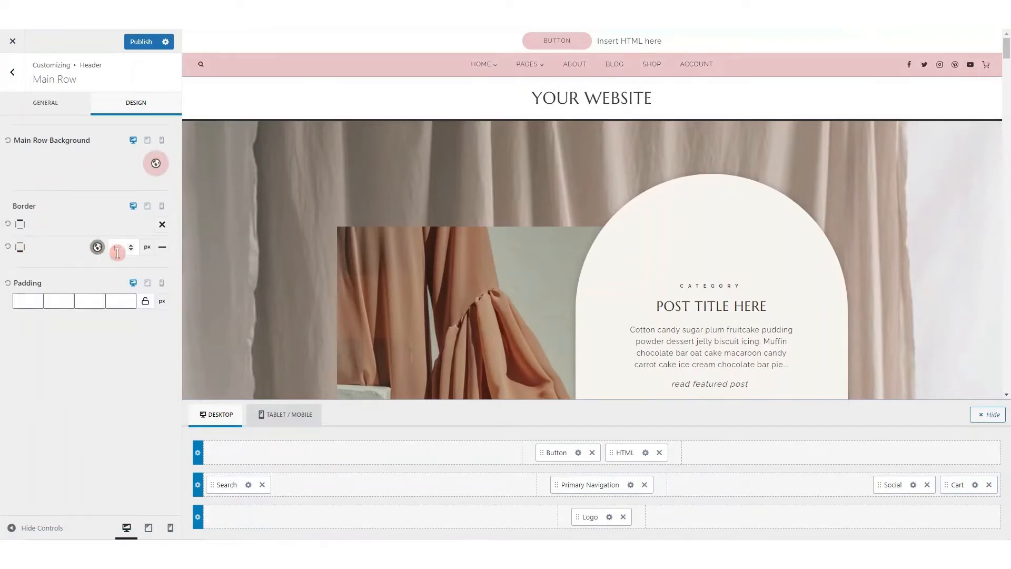
click(132, 253)
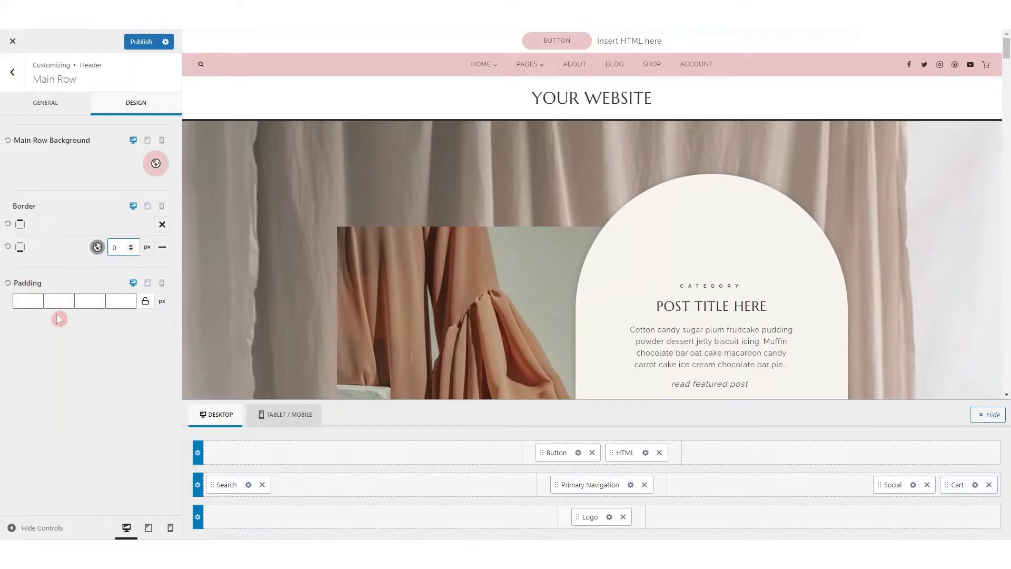
Set the main row's minimum height to 85 px in its general options and return to the Header settings
click(42, 109)
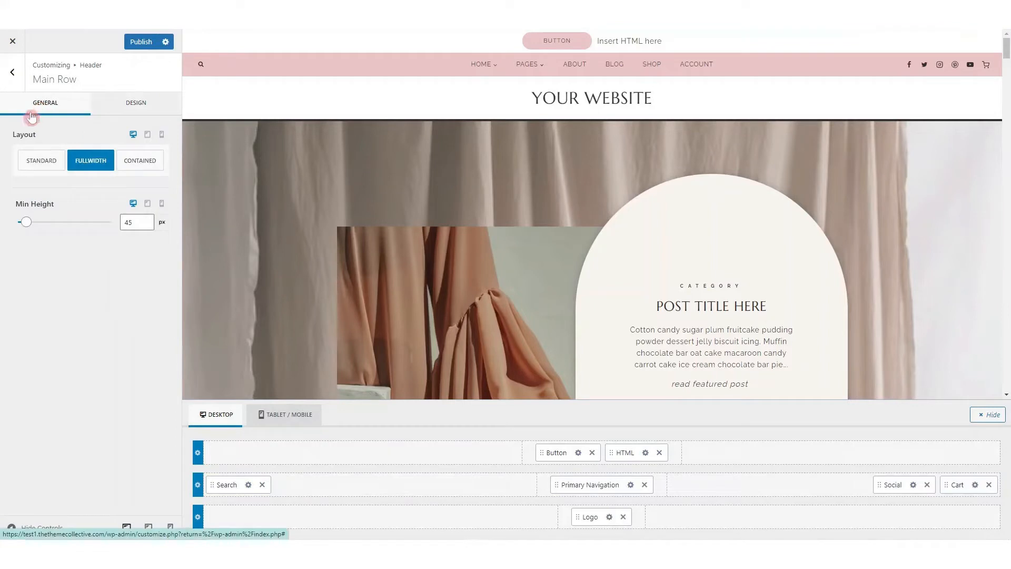
click(27, 223)
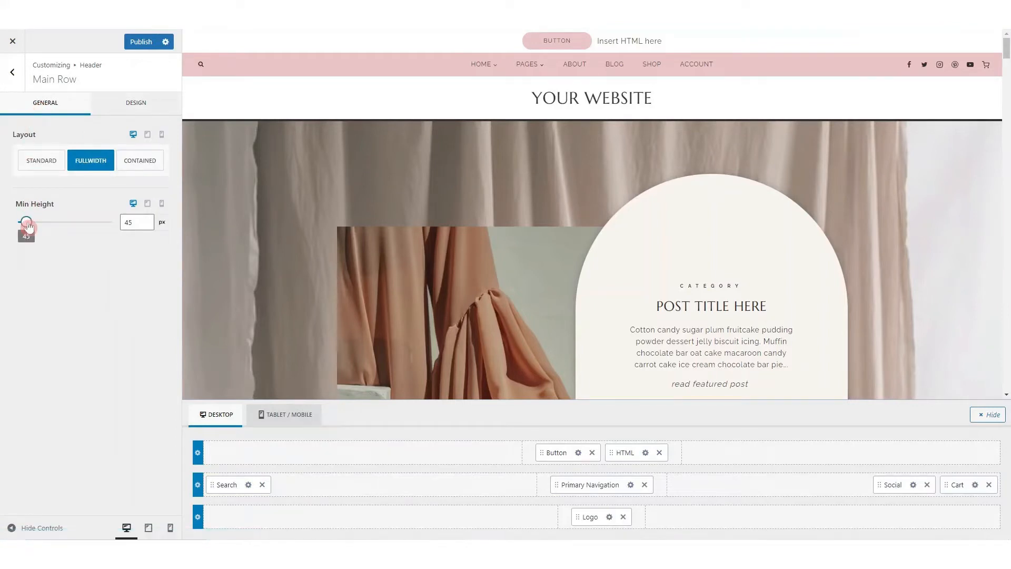
drag(29, 227, 37, 228)
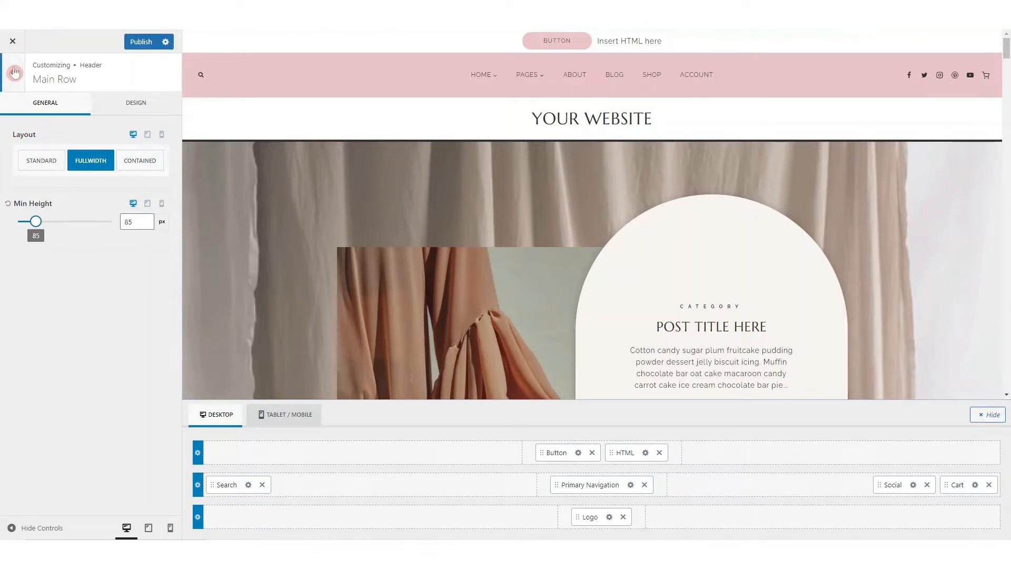
click(13, 73)
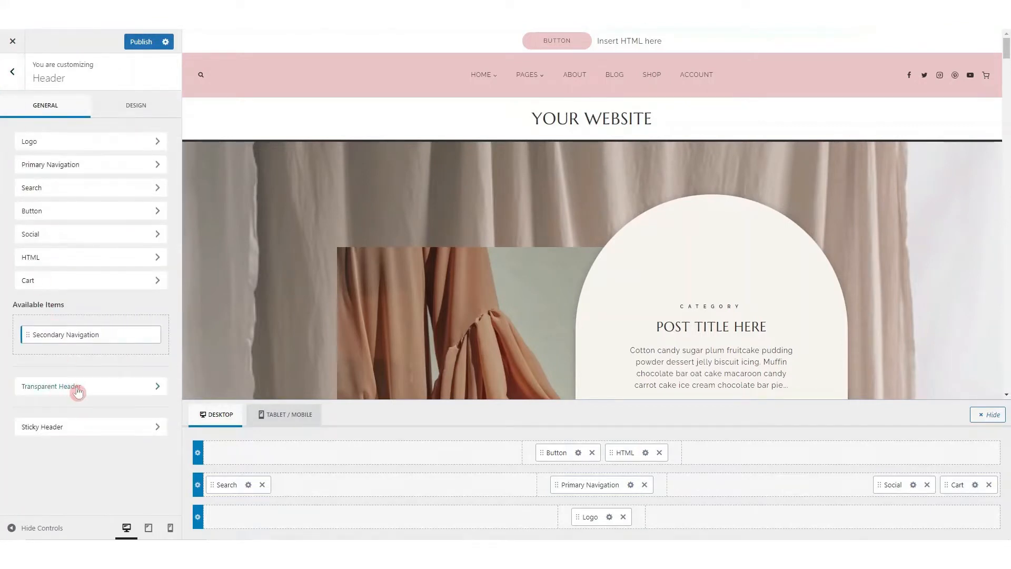
Open the Transparent Header settings, enable the transparent header and go over its options for disabling it on certain content
click(78, 388)
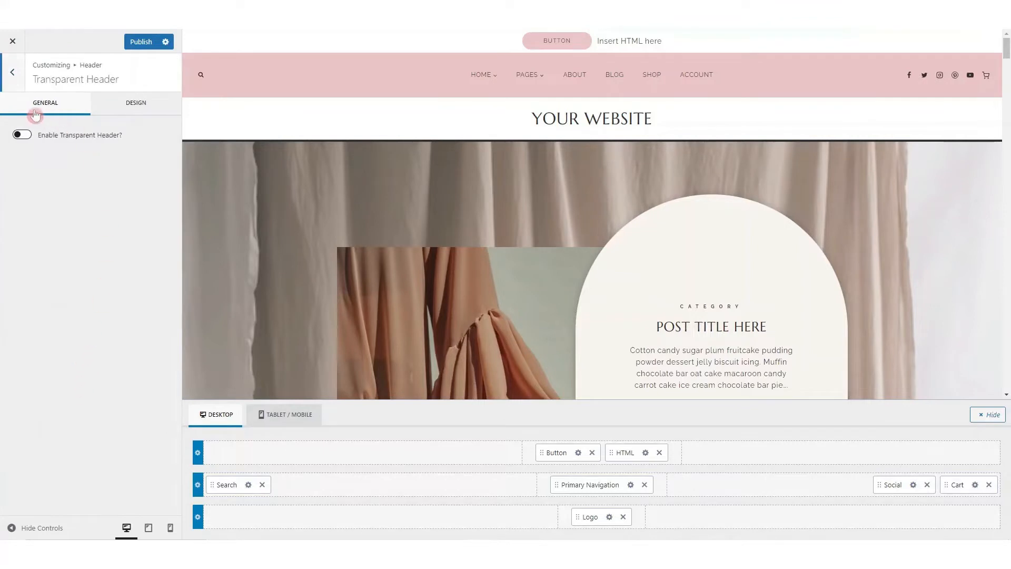
click(22, 136)
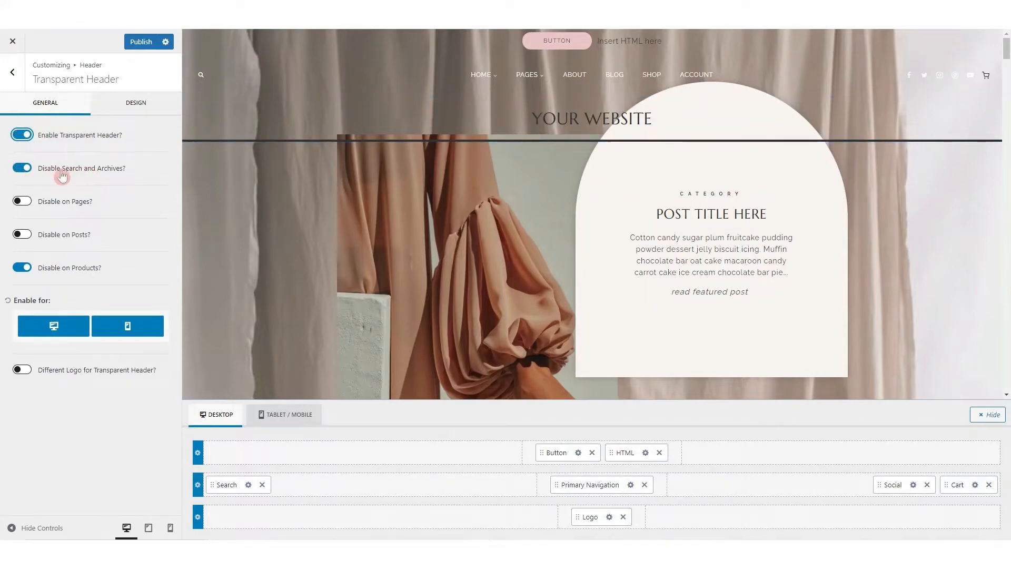
click(21, 202)
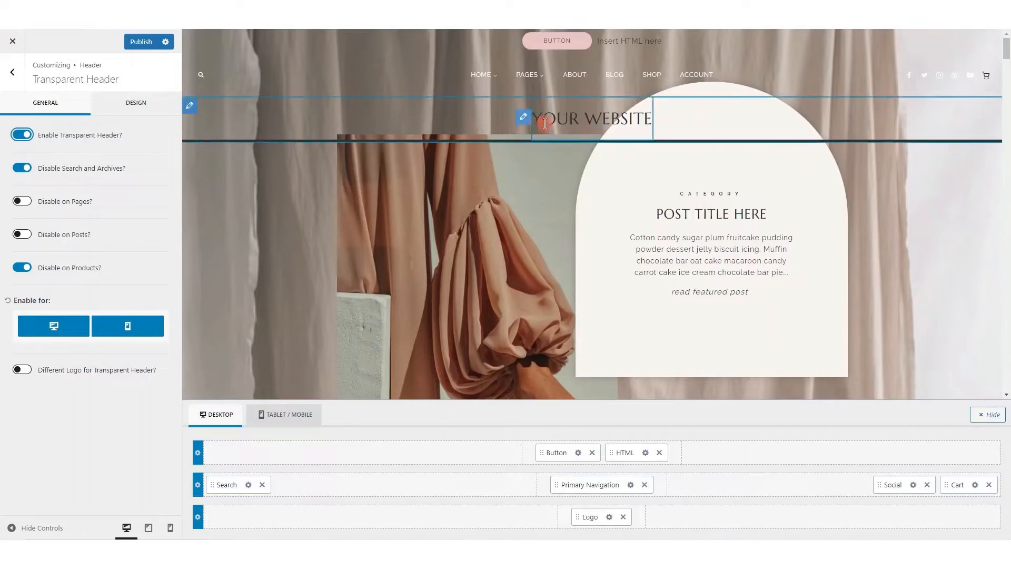
Look through the transparent header's design options, from site title and navigation colors down to cart total colors
click(135, 105)
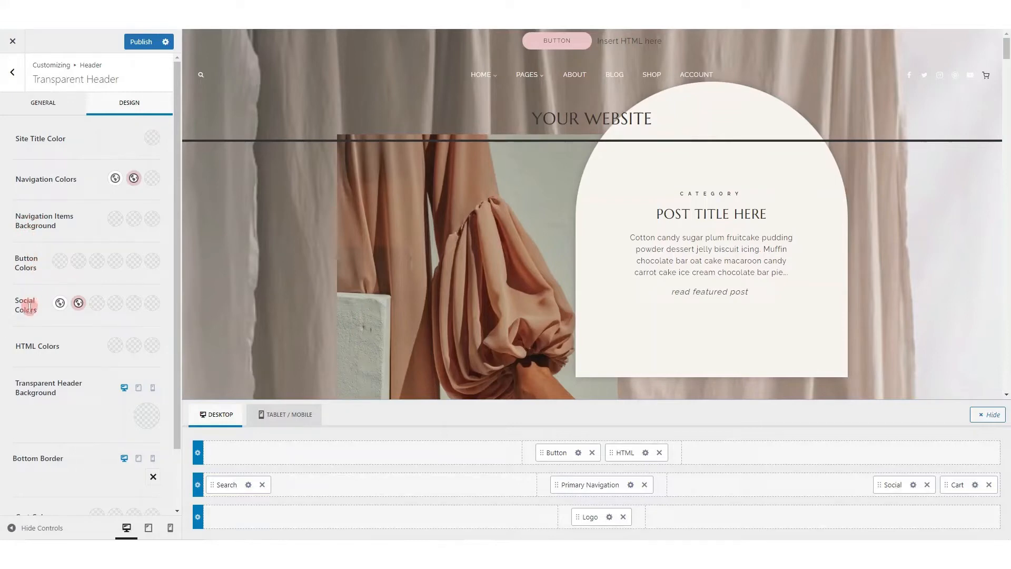
scroll(55, 445, down, 2)
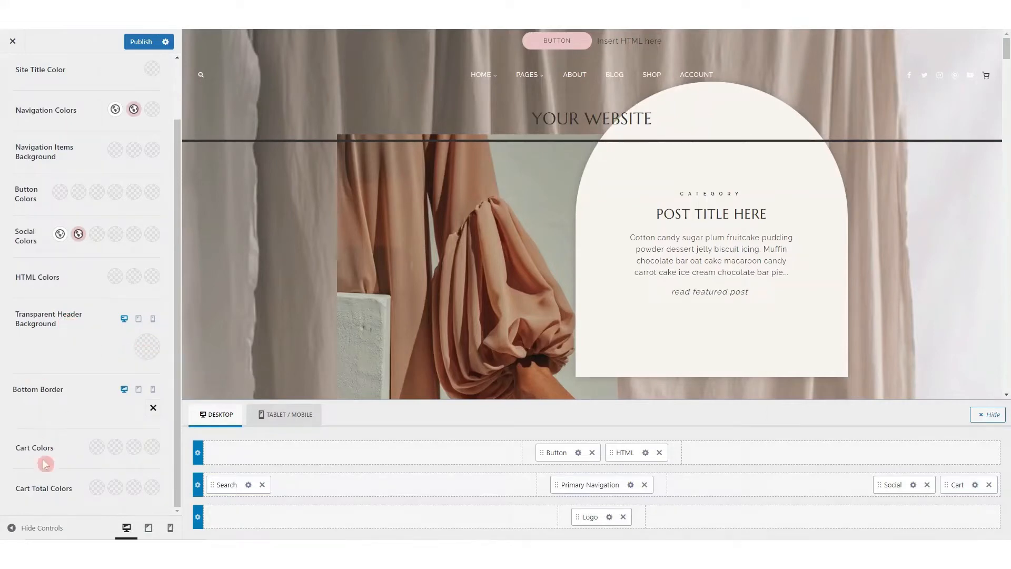
scroll(75, 113, up, 2)
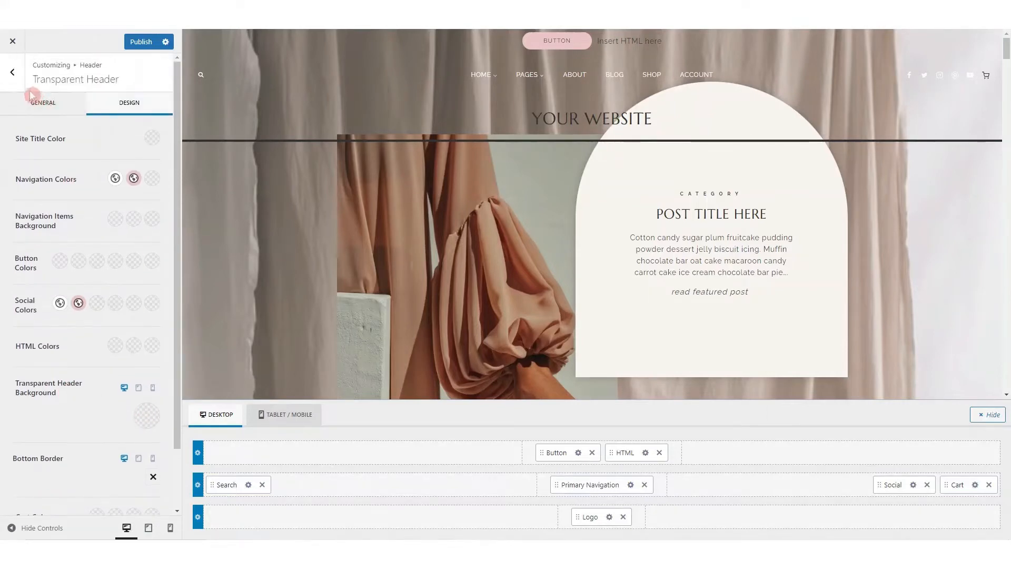
Turn the transparent header back off in its general options and return to the Header settings
click(42, 105)
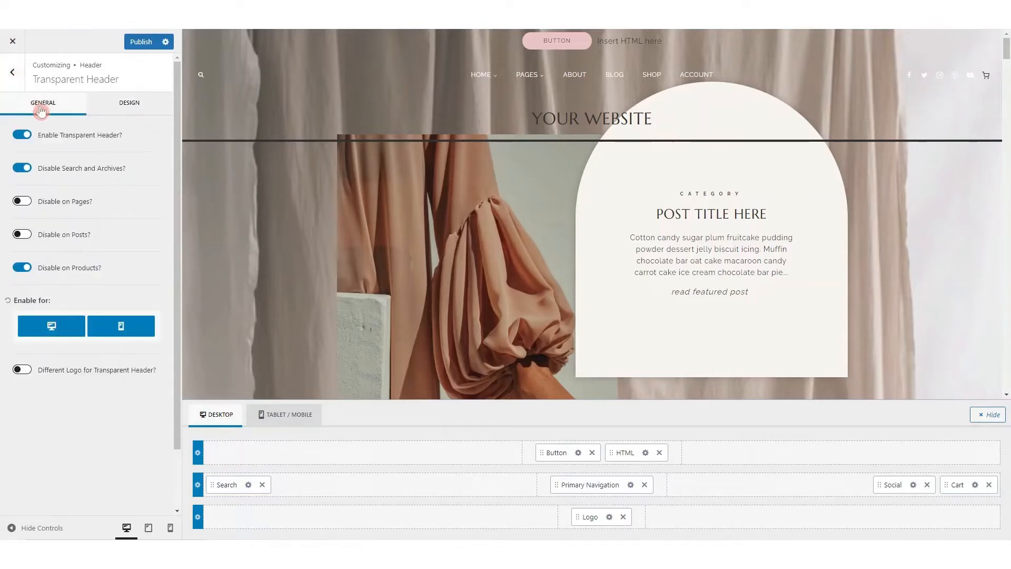
click(21, 135)
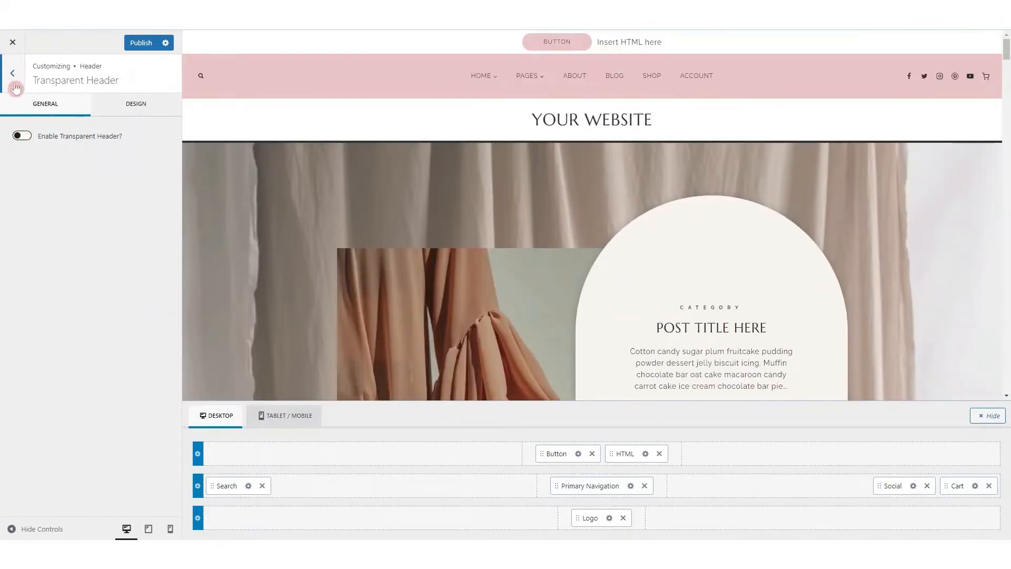
click(16, 87)
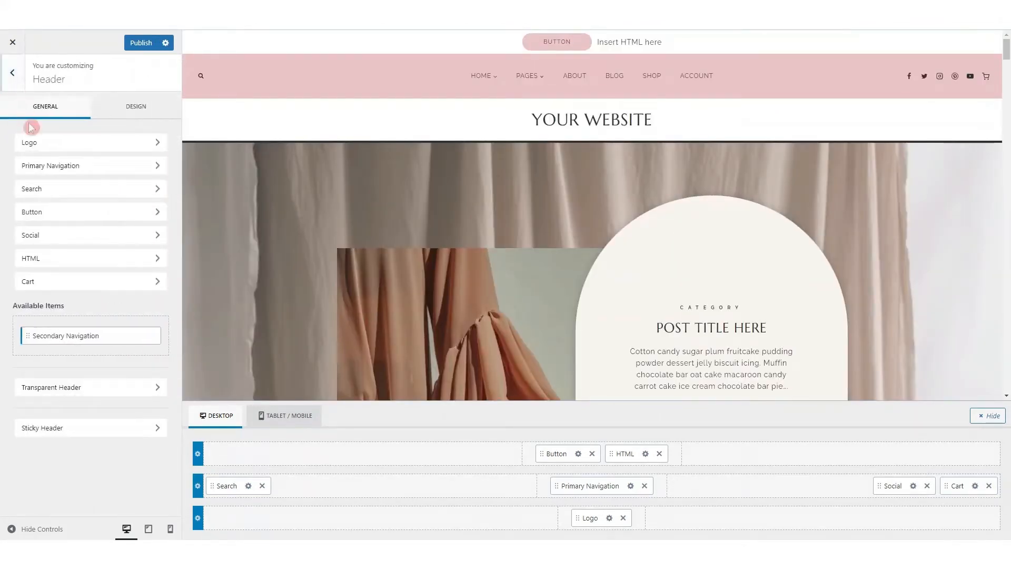
Open the Sticky Header settings and review the choices for which header rows stay sticky, keeping only the main row
click(70, 432)
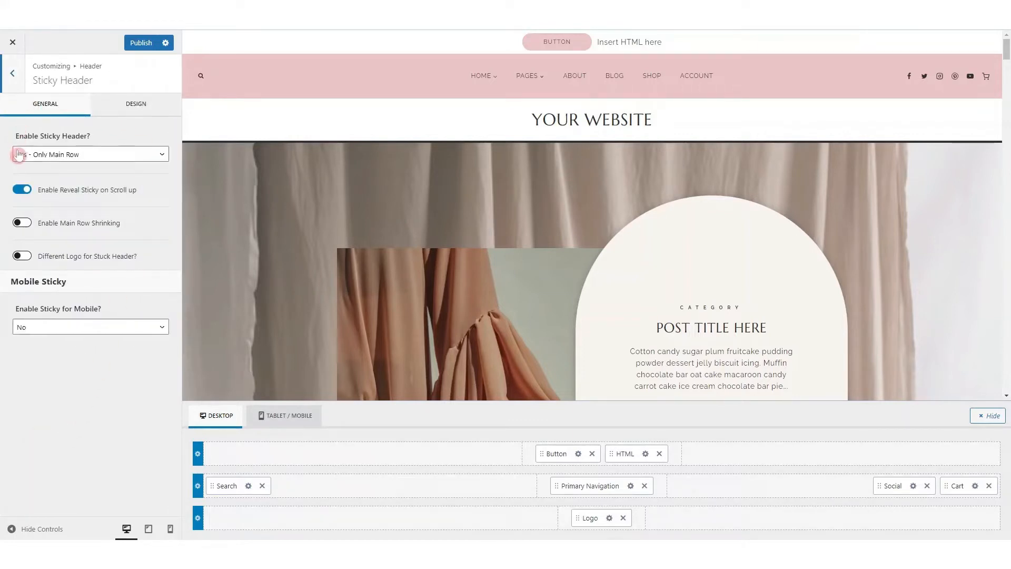
click(79, 159)
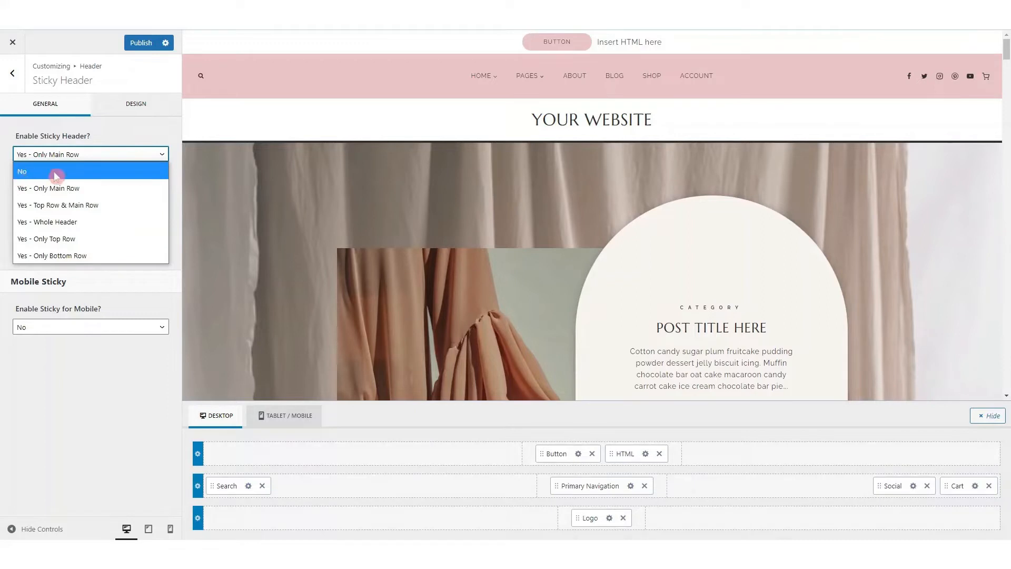
click(99, 138)
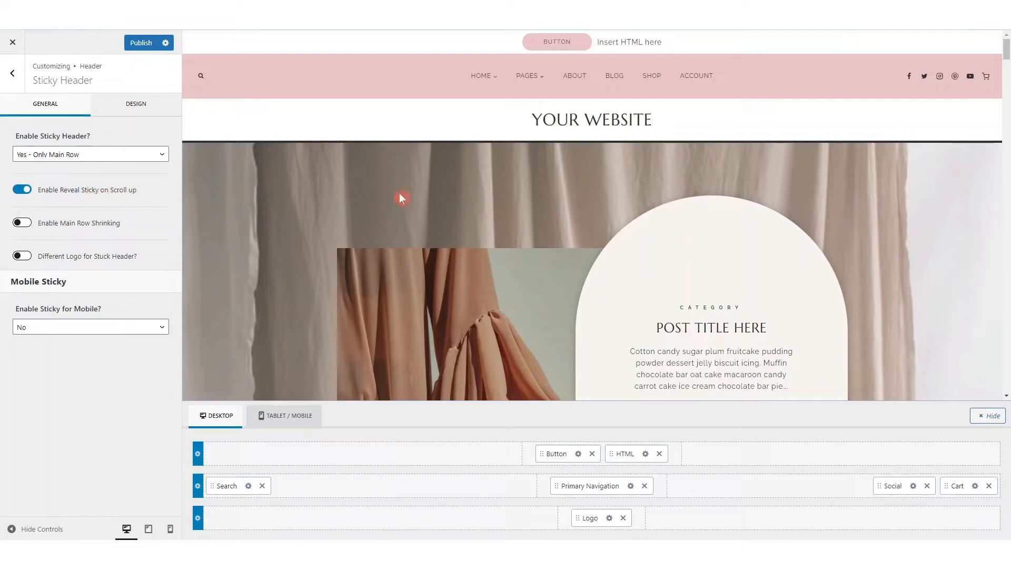
Check how the sticky main row behaves in the page preview and enable Main Row Shrinking
scroll(433, 201, down, 15)
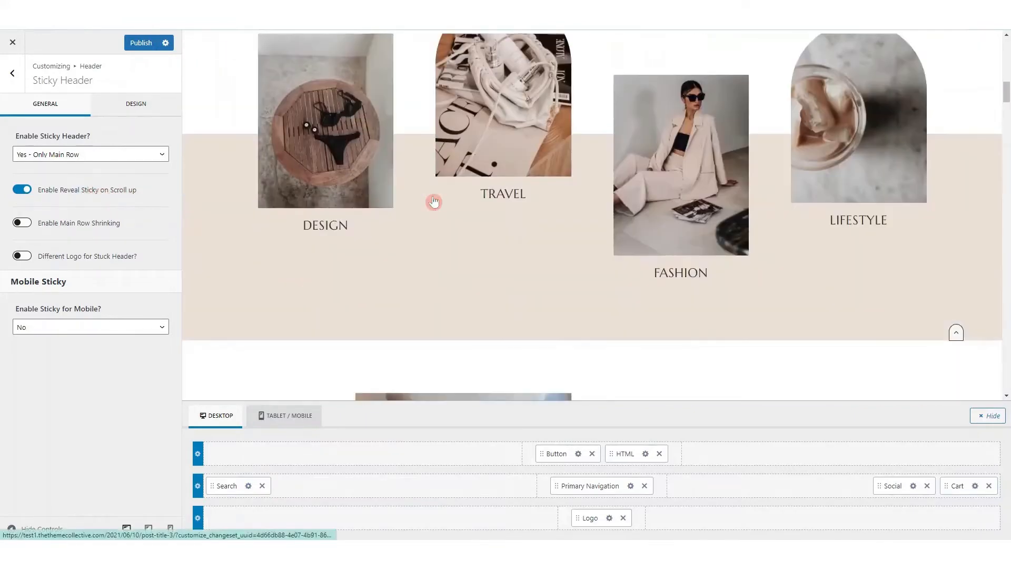
scroll(433, 201, down, 5)
scroll(433, 202, up, 3)
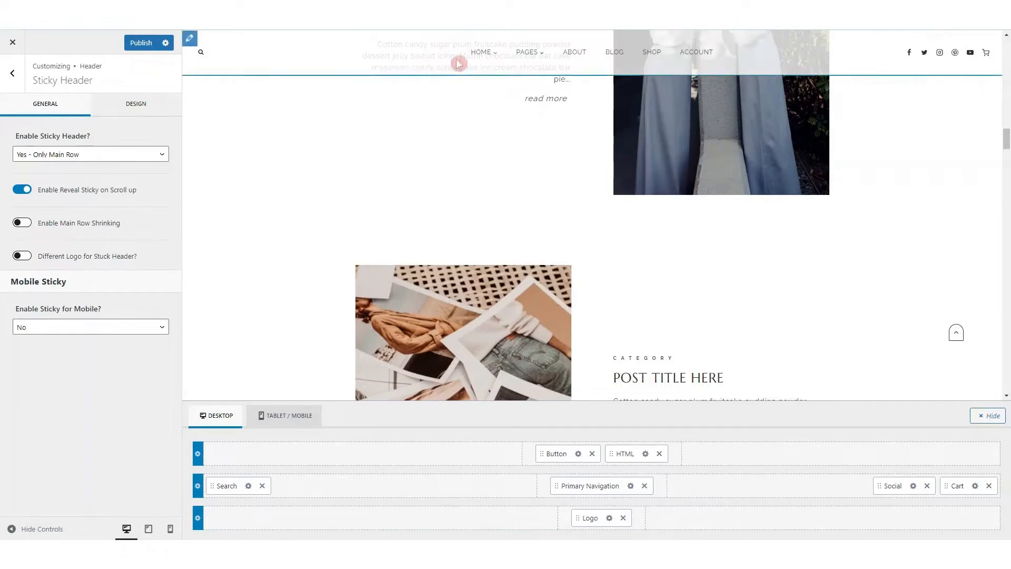
click(22, 223)
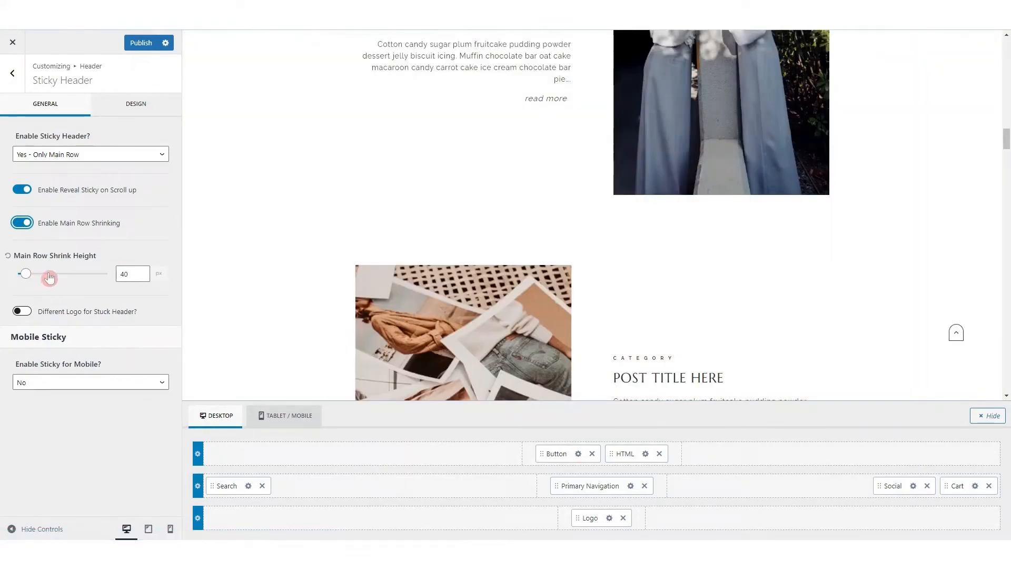
scroll(437, 216, up, 6)
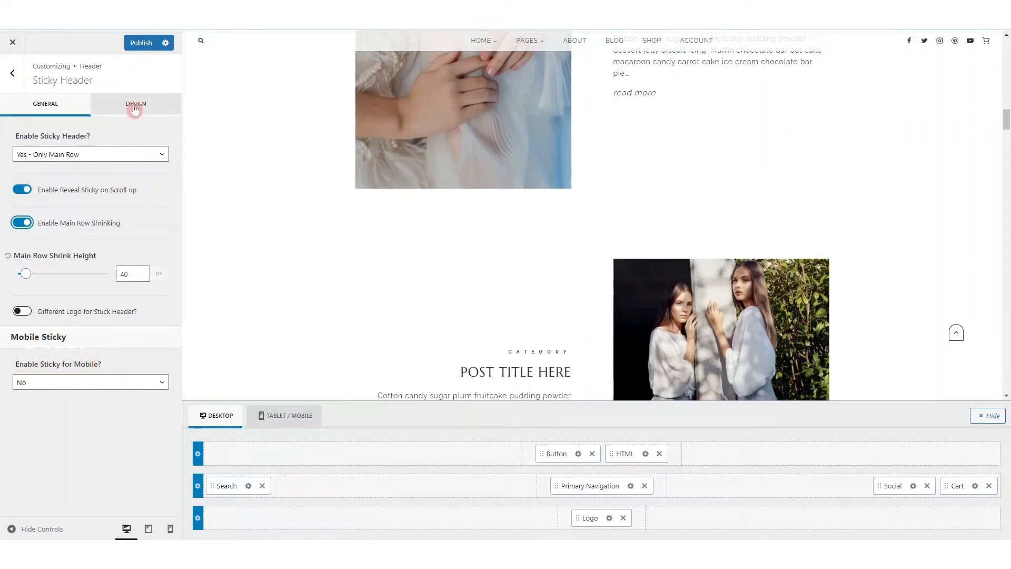
Look through the sticky header's design options and inspect the color and opacity of its background
click(135, 108)
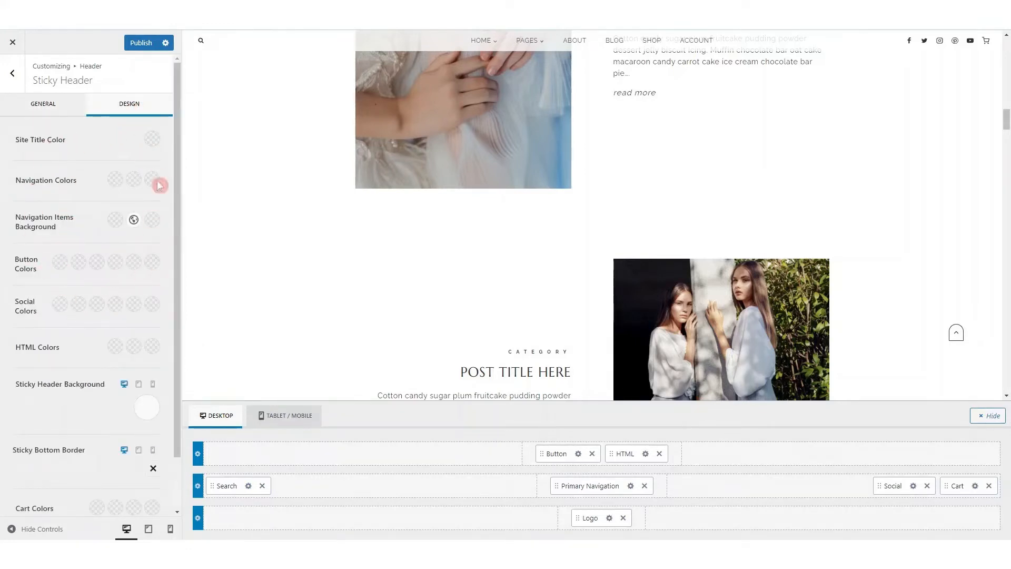
scroll(82, 271, down, 1)
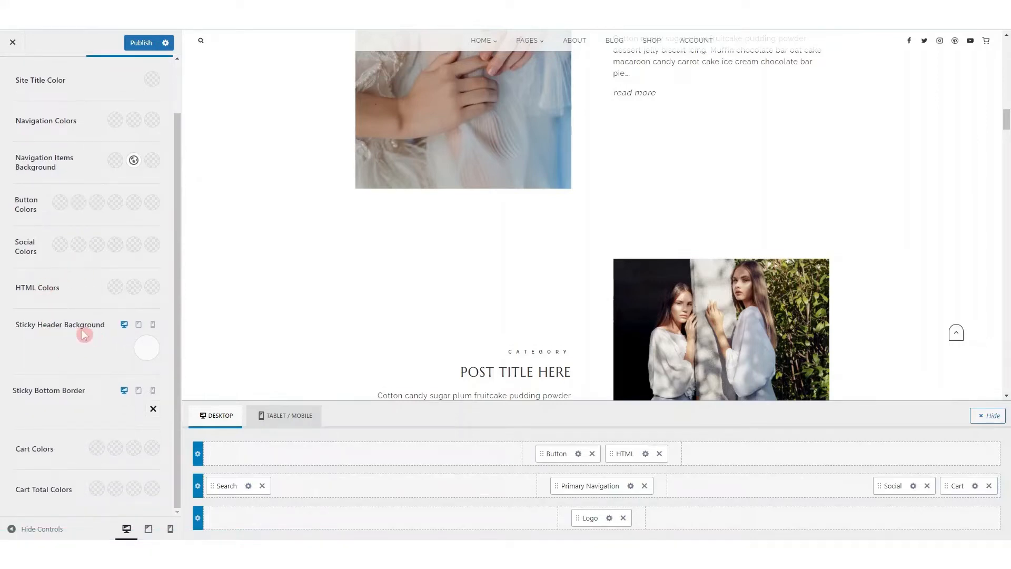
click(146, 349)
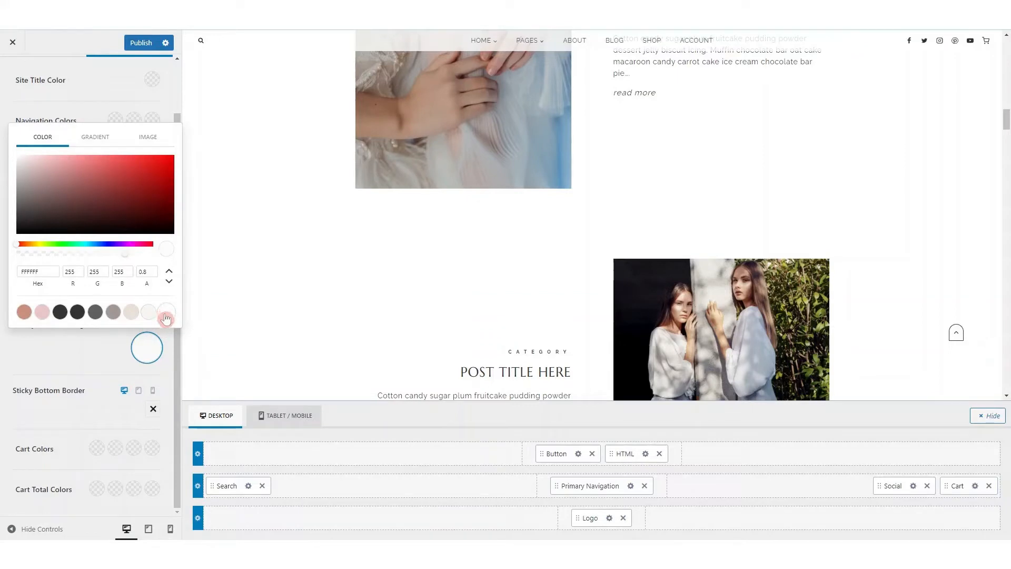
click(144, 270)
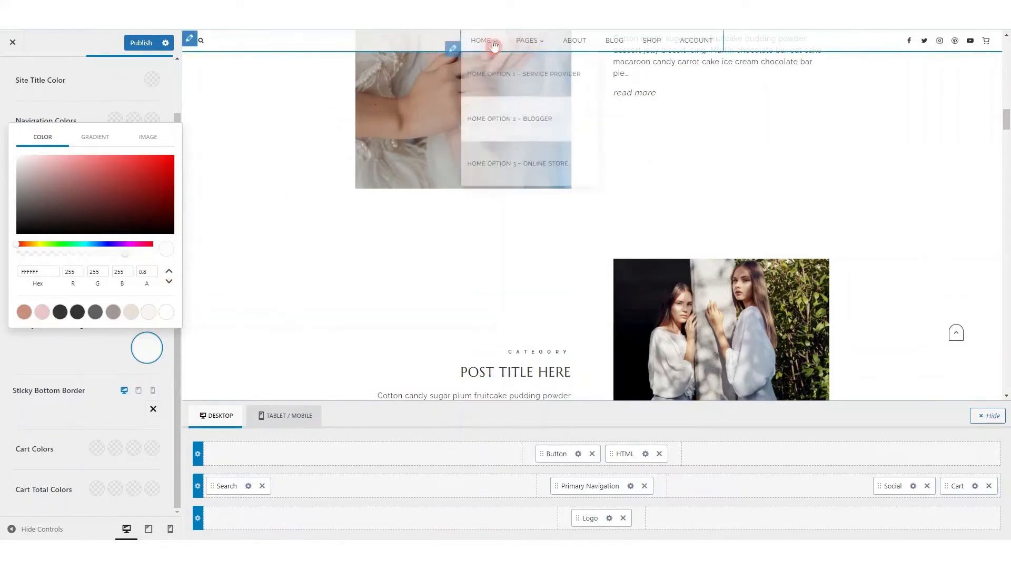
click(96, 357)
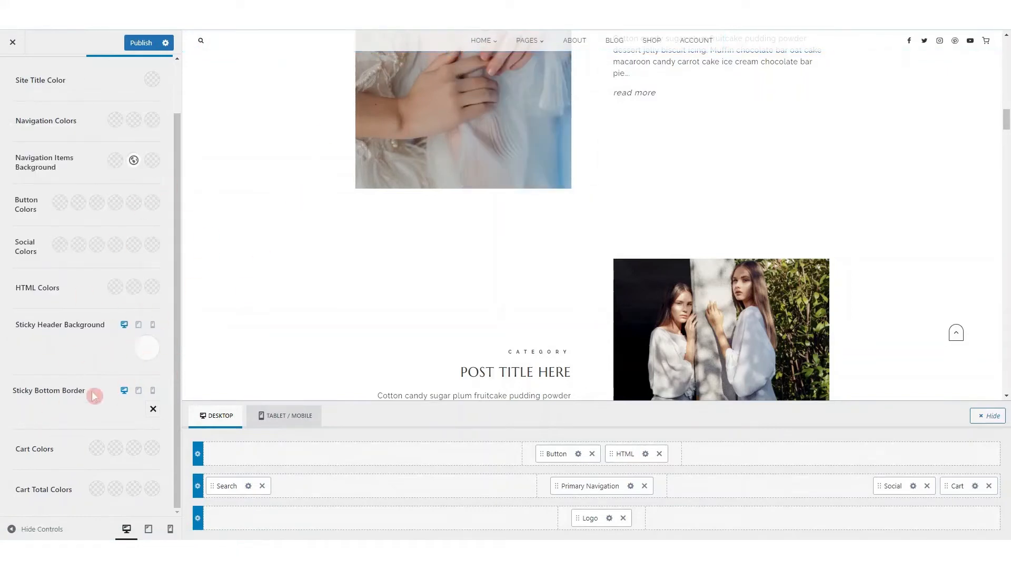
scroll(104, 288, up, 2)
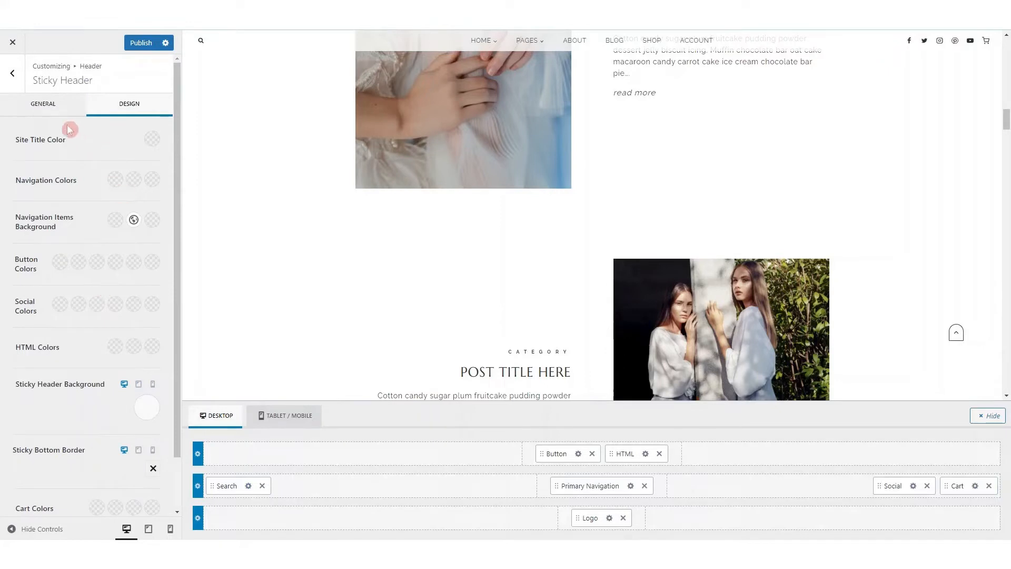
Change the header button's label to SHOP NOW and look through the button's design options
click(13, 74)
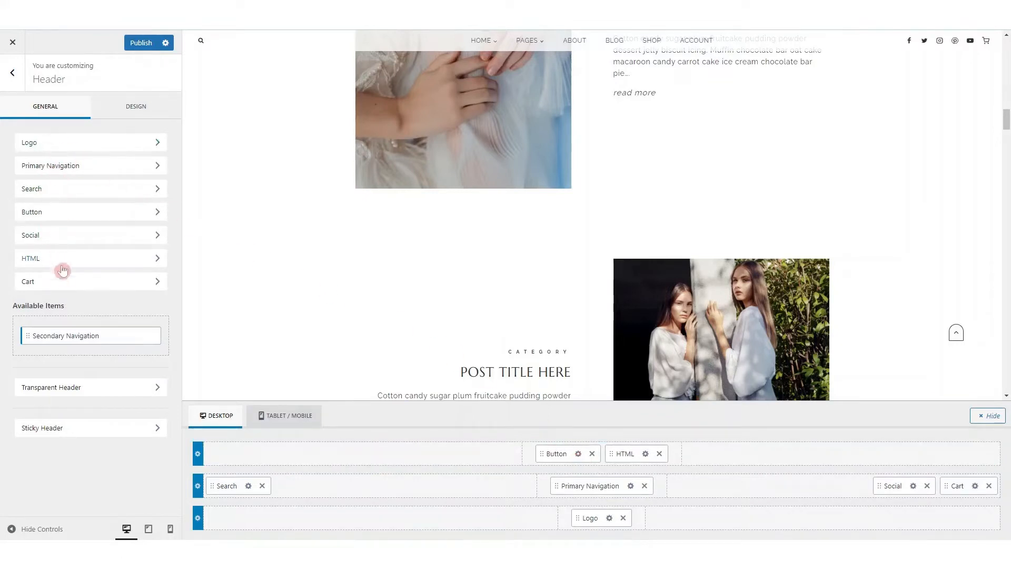
click(578, 454)
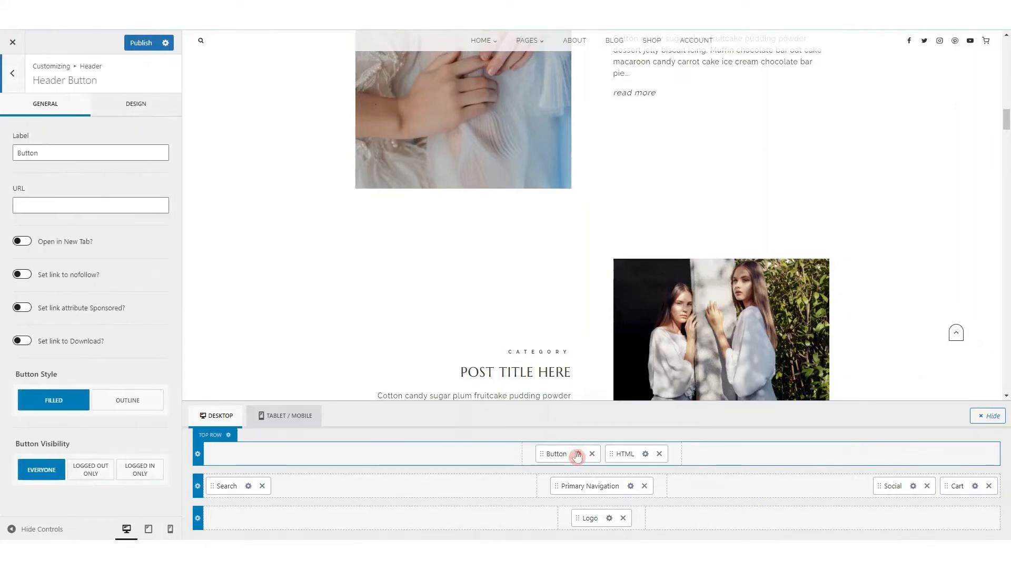
scroll(504, 181, up, 5)
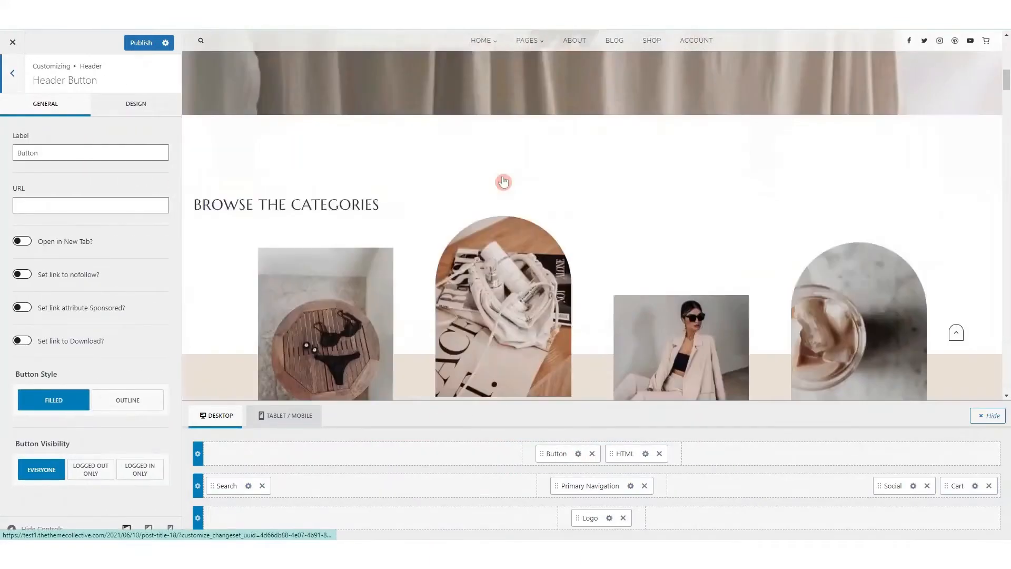
scroll(503, 181, up, 5)
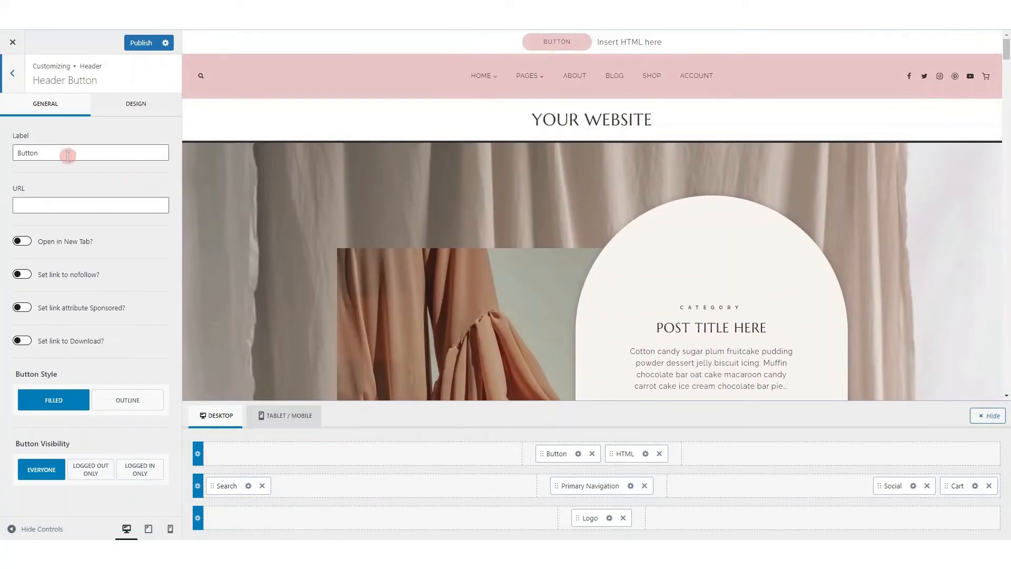
drag(43, 153, 12, 159)
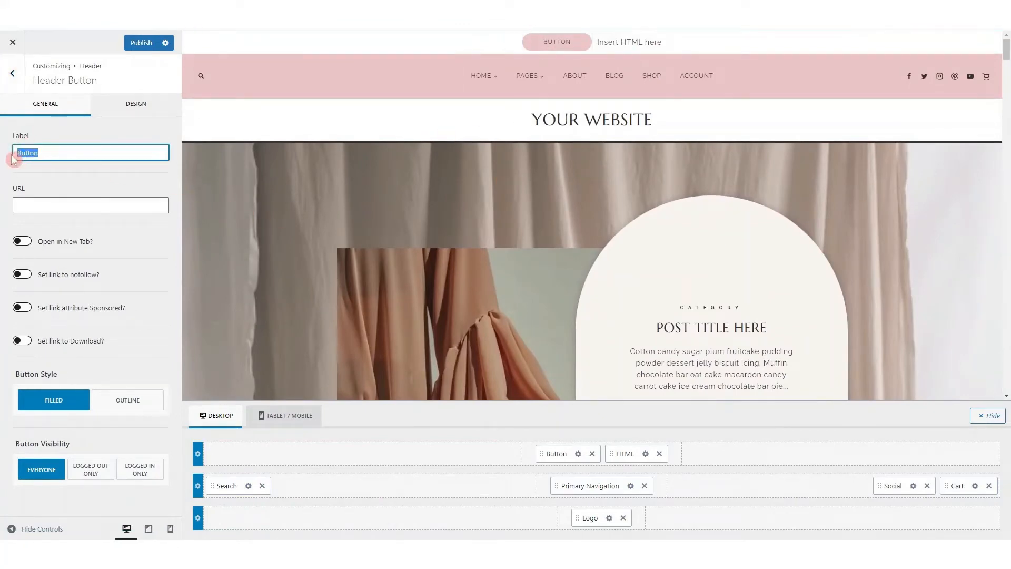
text(SHOP NWO)
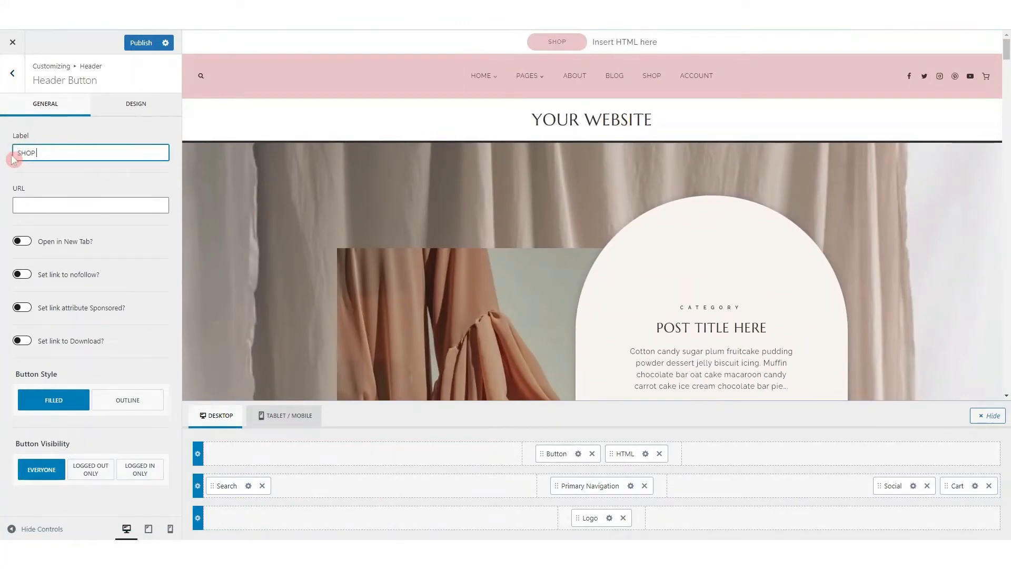
key(BackSpace)
key(BackSpace)
text(OW)
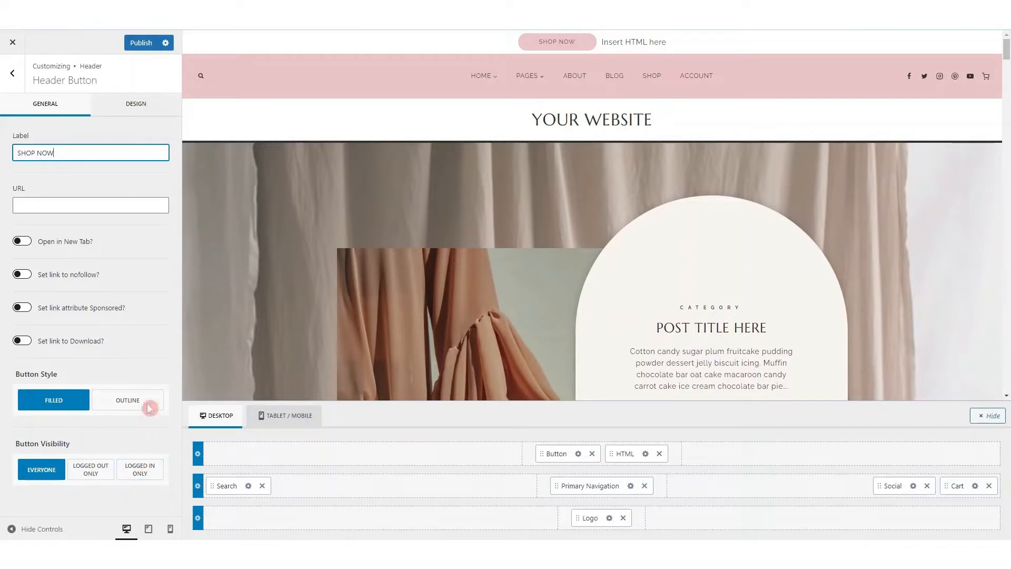
click(134, 112)
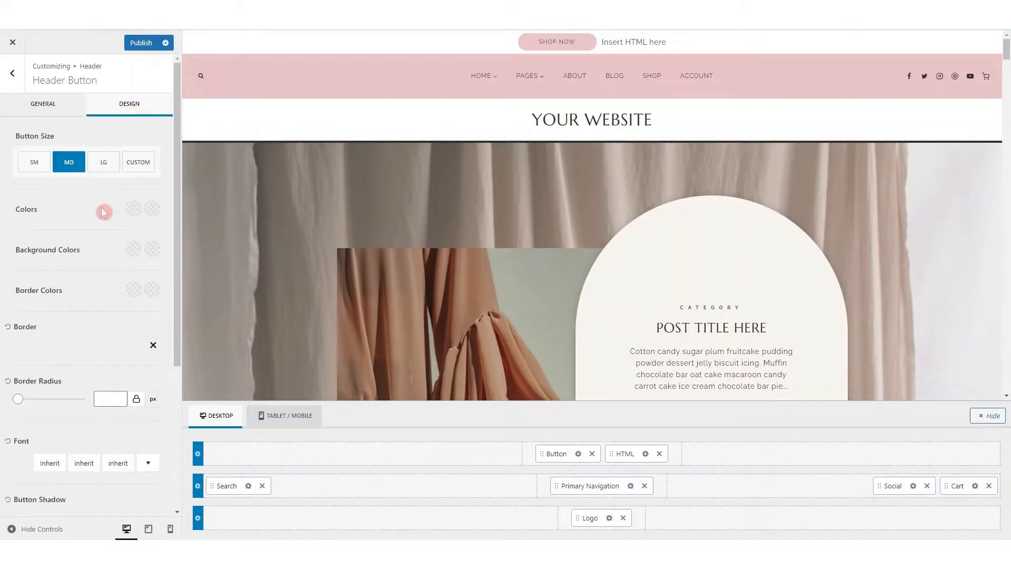
scroll(77, 329, down, 4)
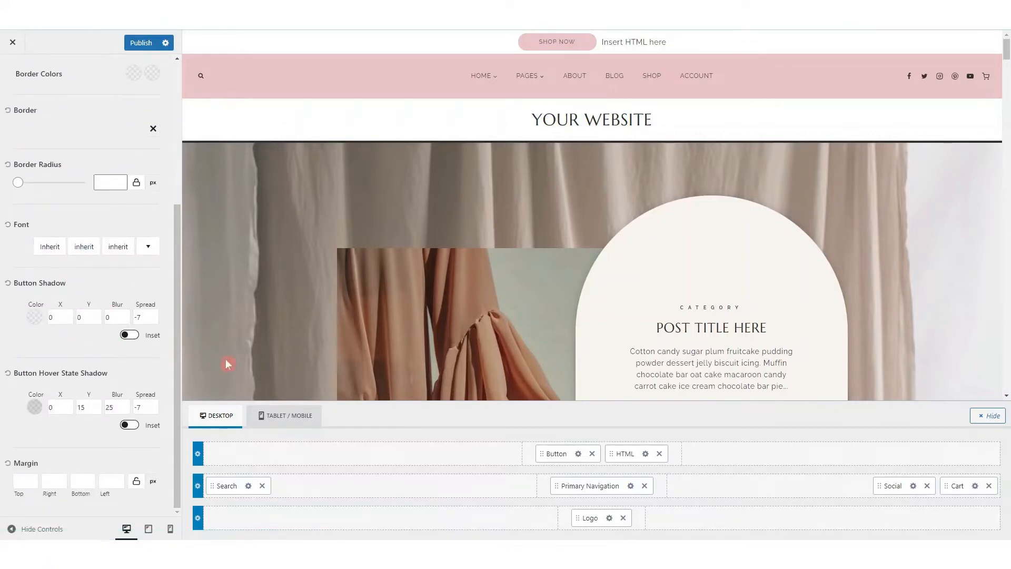
Replace the header HTML item's text with SEE OUR LATEST PRODUCTS and view its design options
click(646, 453)
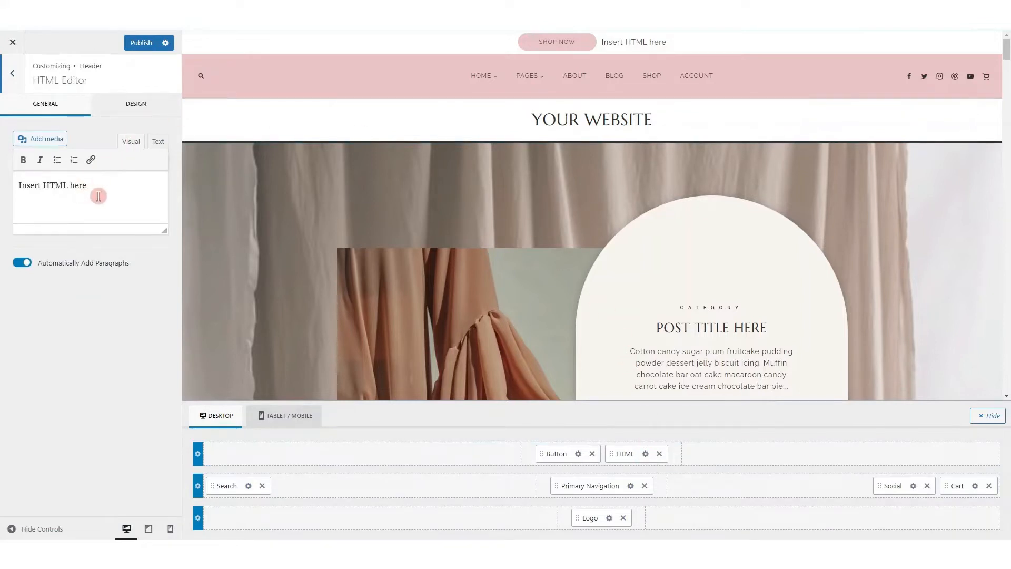
drag(94, 186, 23, 180)
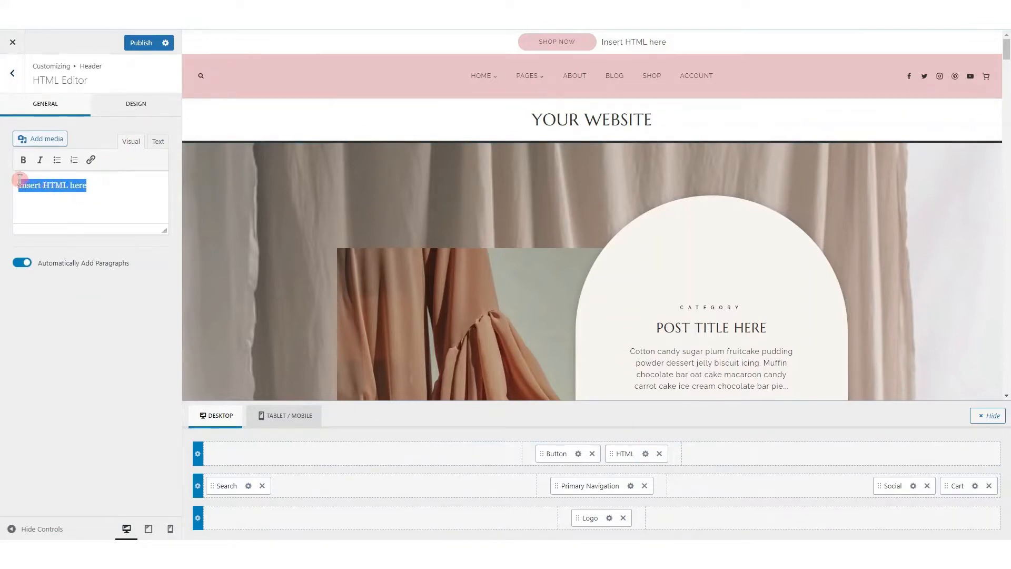
text(SEE OUR LATEST PRODUCTS)
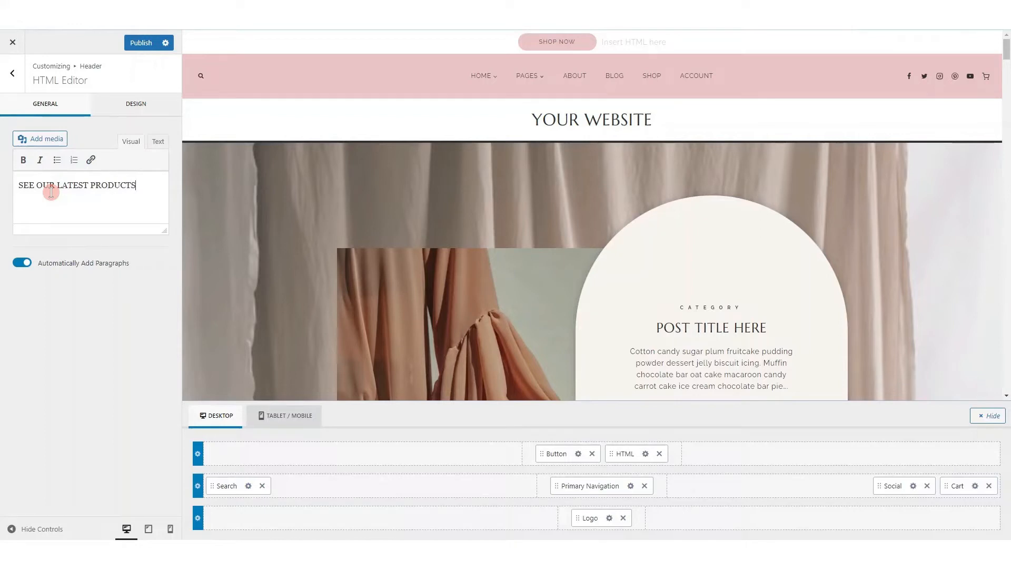
drag(46, 184, 108, 185)
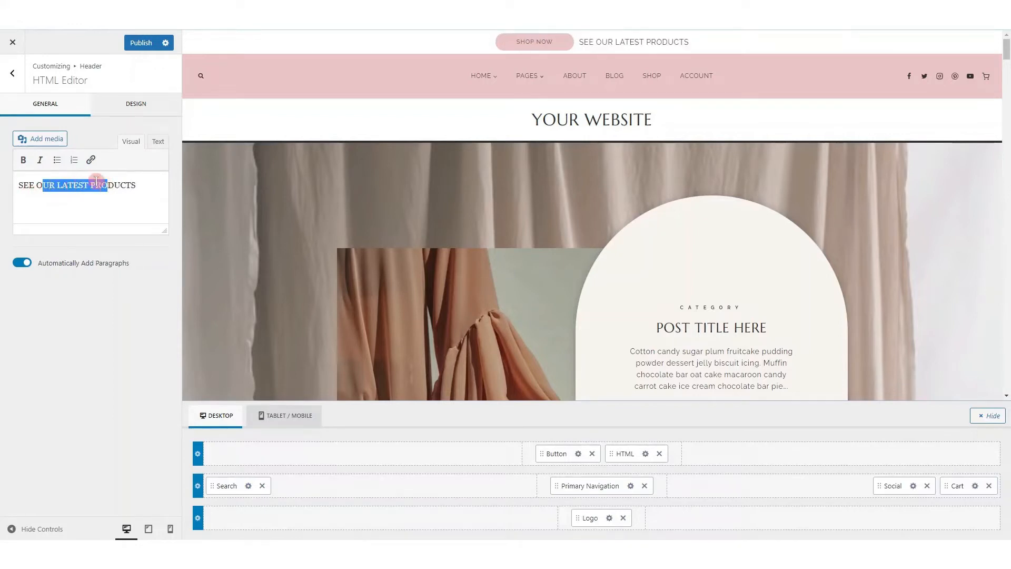
click(134, 105)
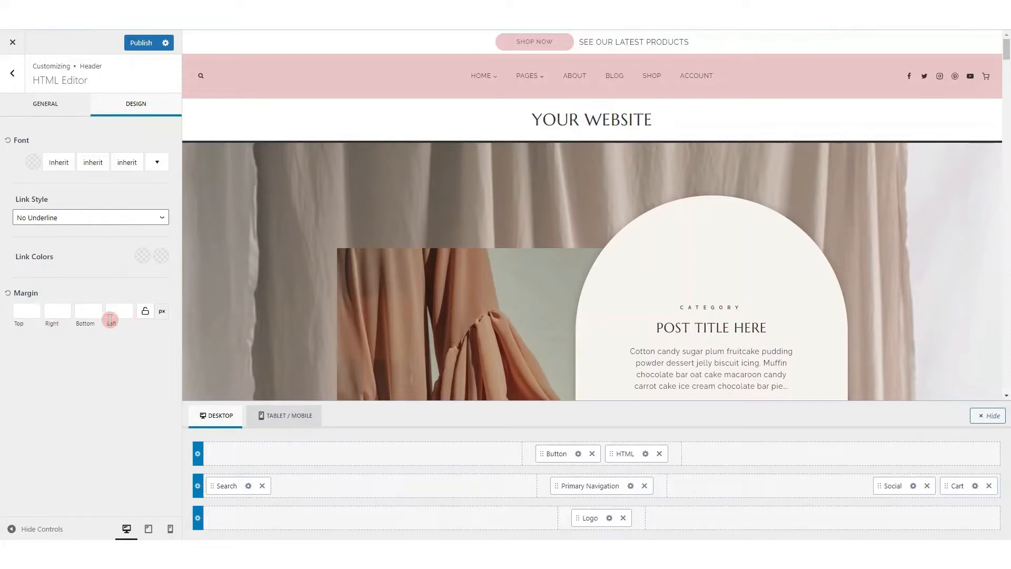
Show the header search overlay in the preview and set its modal background to the pink palette color EBC7C8
click(248, 487)
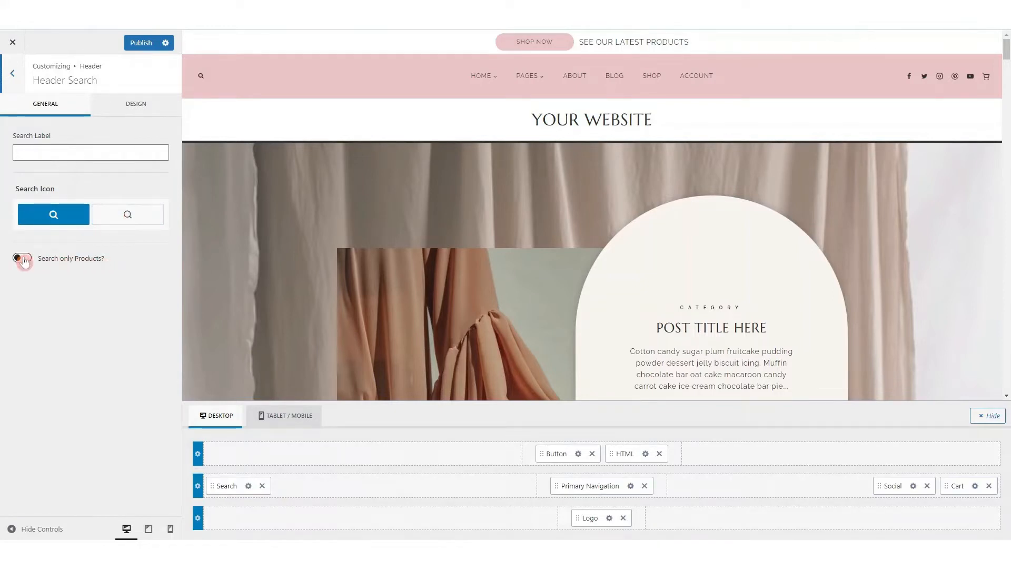
click(142, 114)
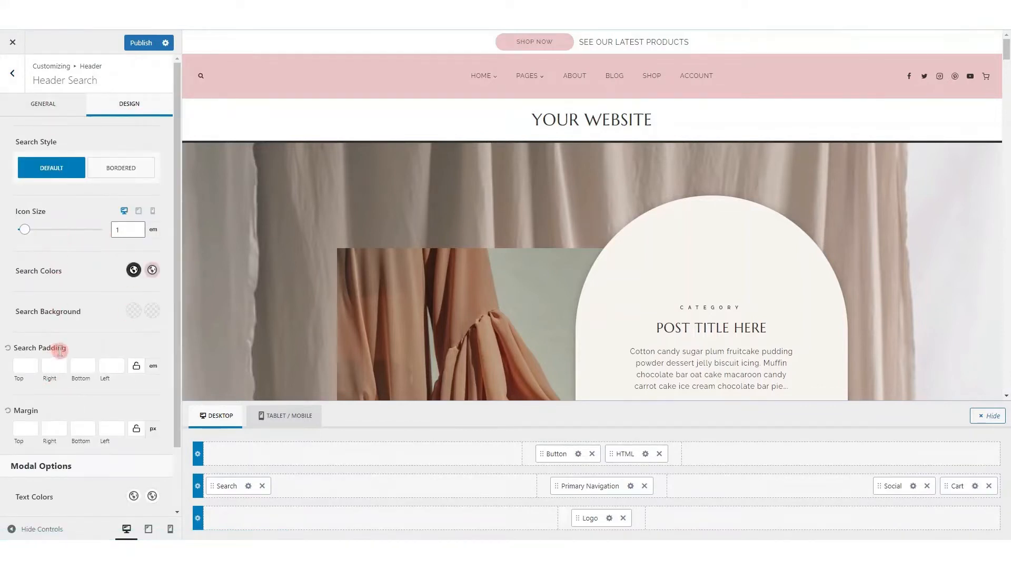
scroll(83, 338, down, 2)
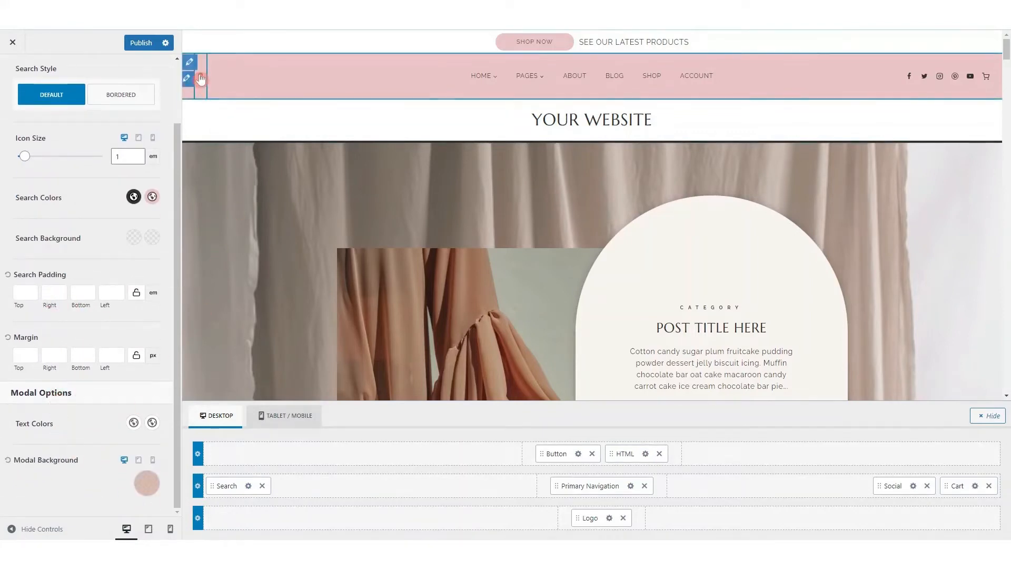
click(201, 76)
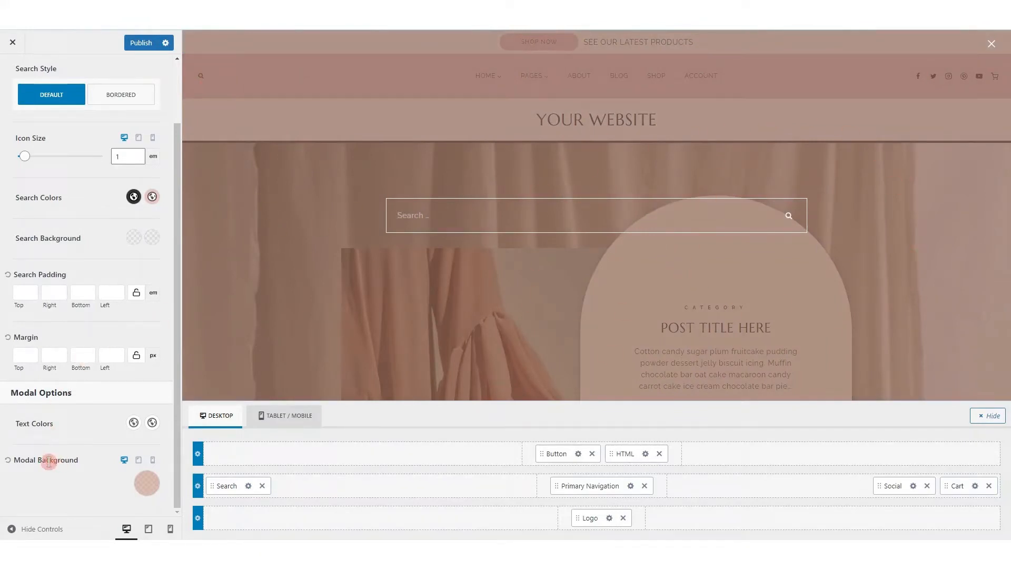
click(146, 483)
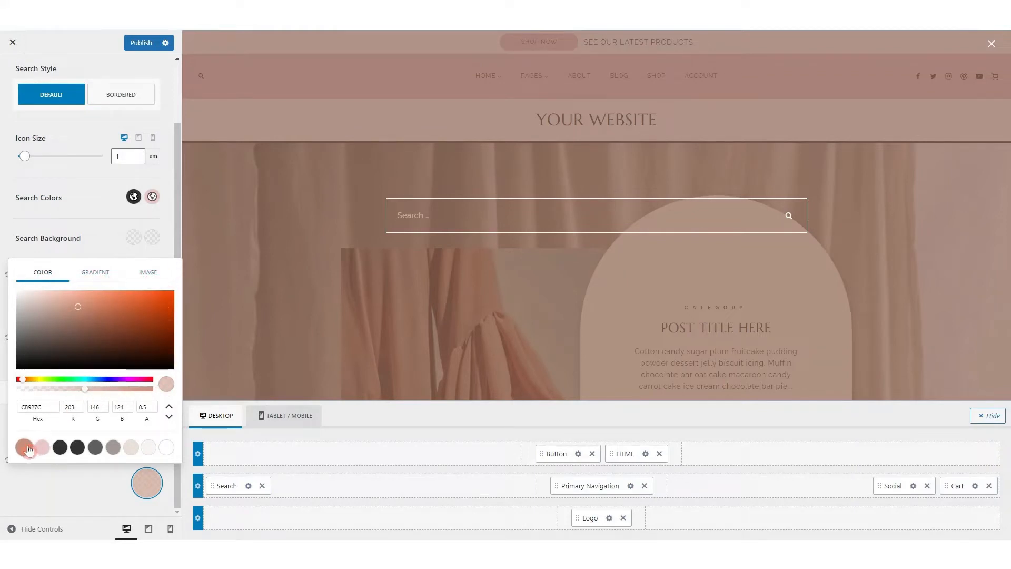
click(147, 408)
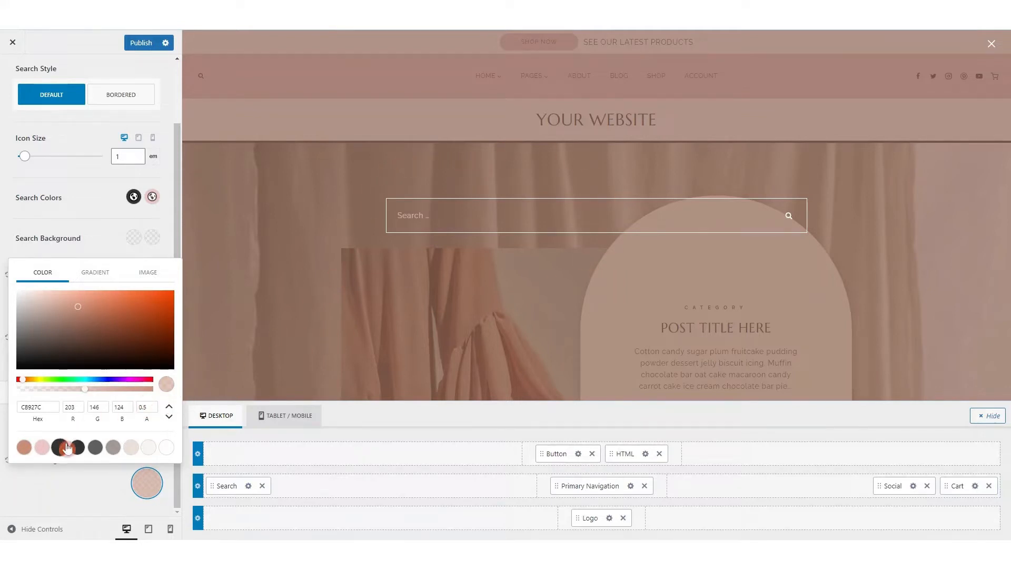
click(42, 447)
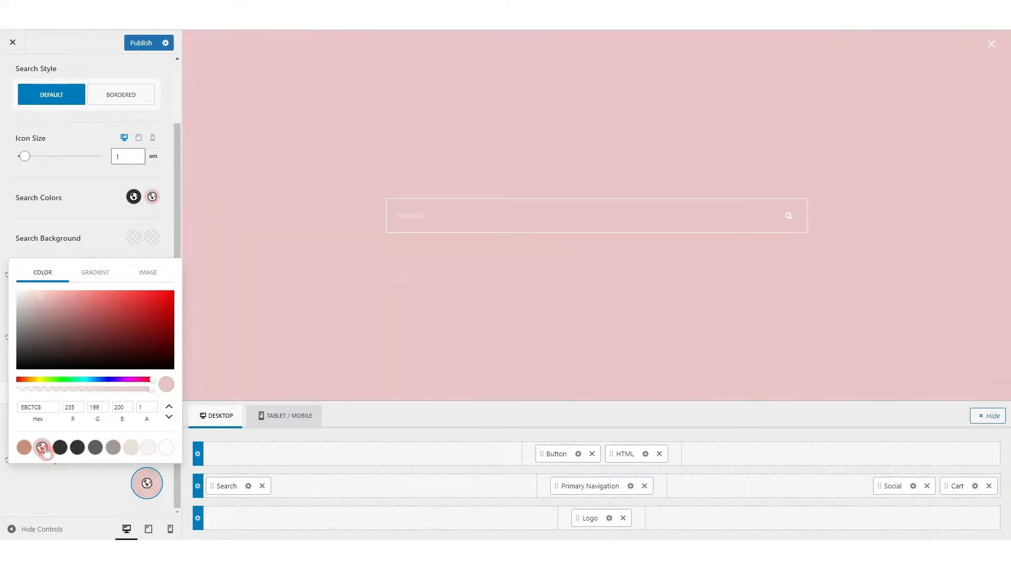
click(75, 479)
click(81, 483)
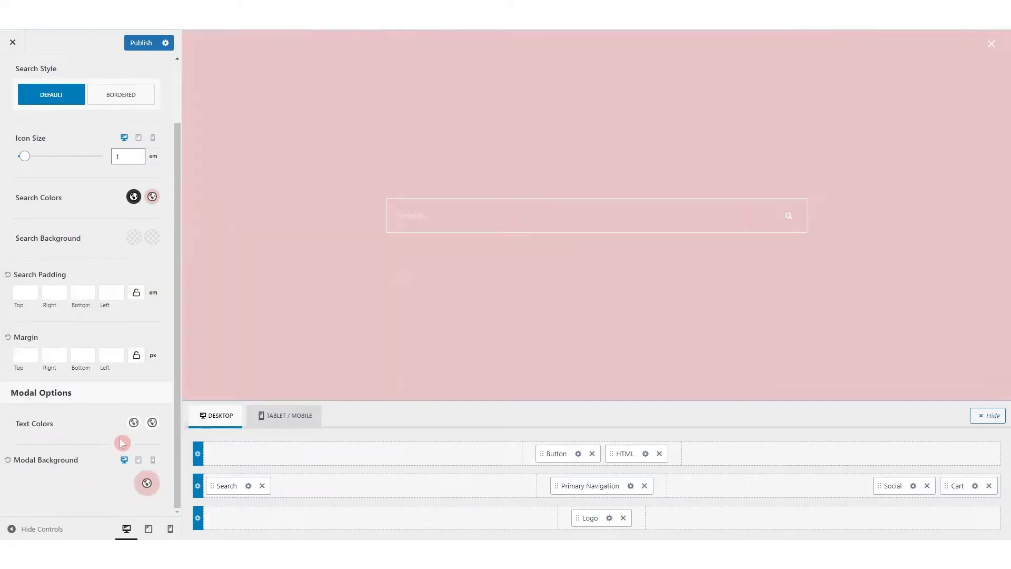
Set both search modal text colors to dark palette colors, using 333333 for the second, and close the search overlay
click(134, 422)
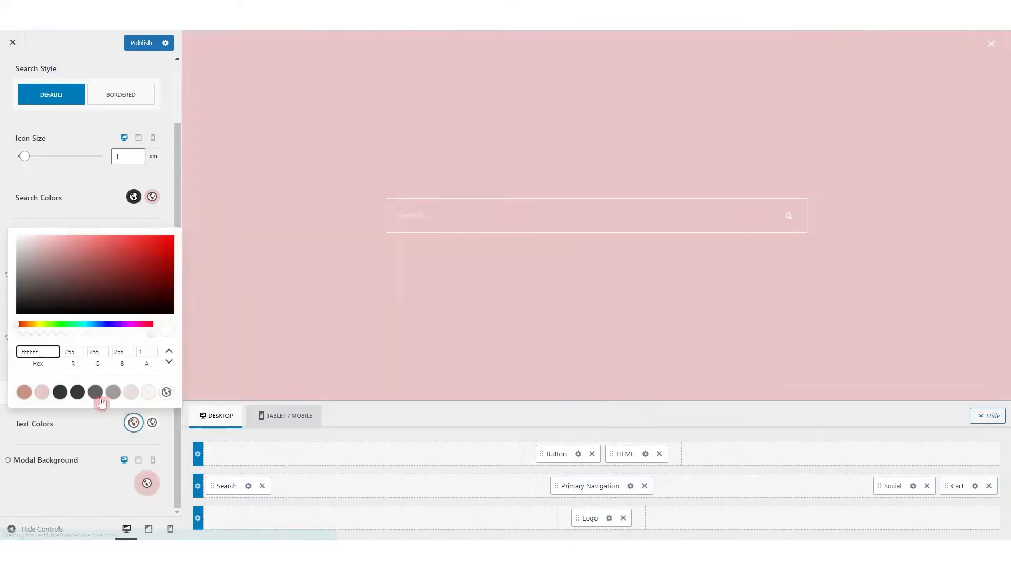
click(60, 391)
click(152, 422)
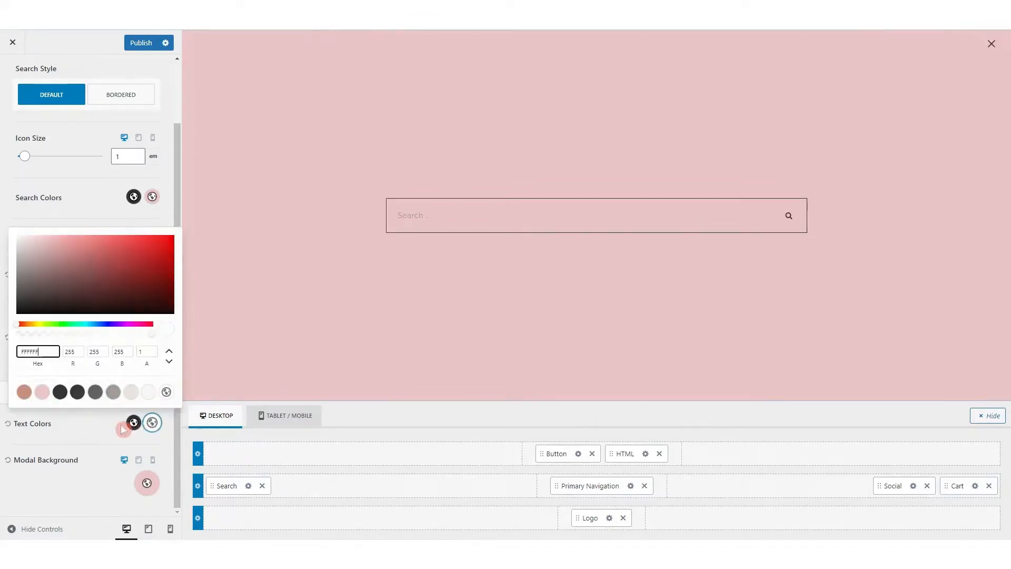
click(77, 391)
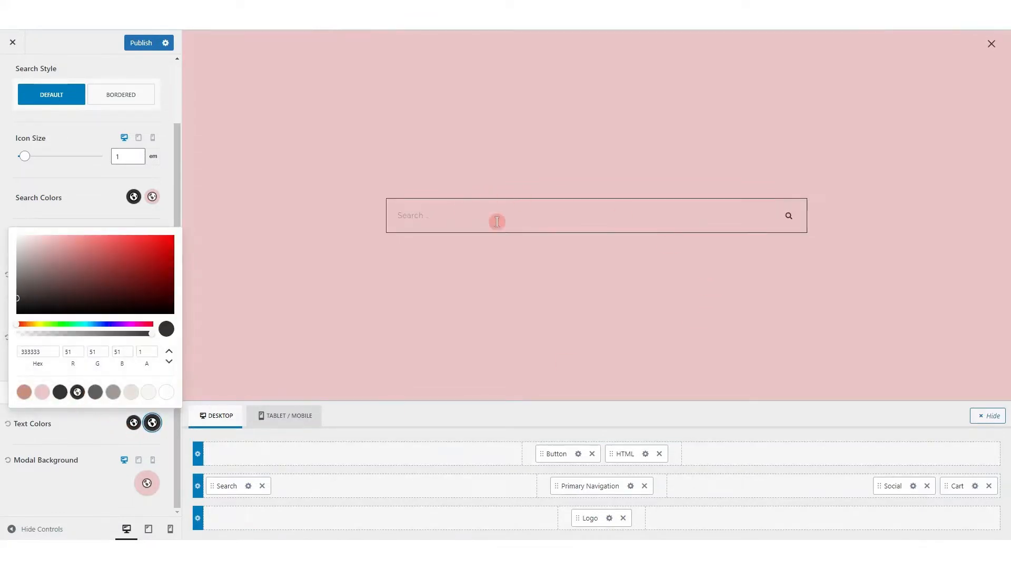
click(992, 45)
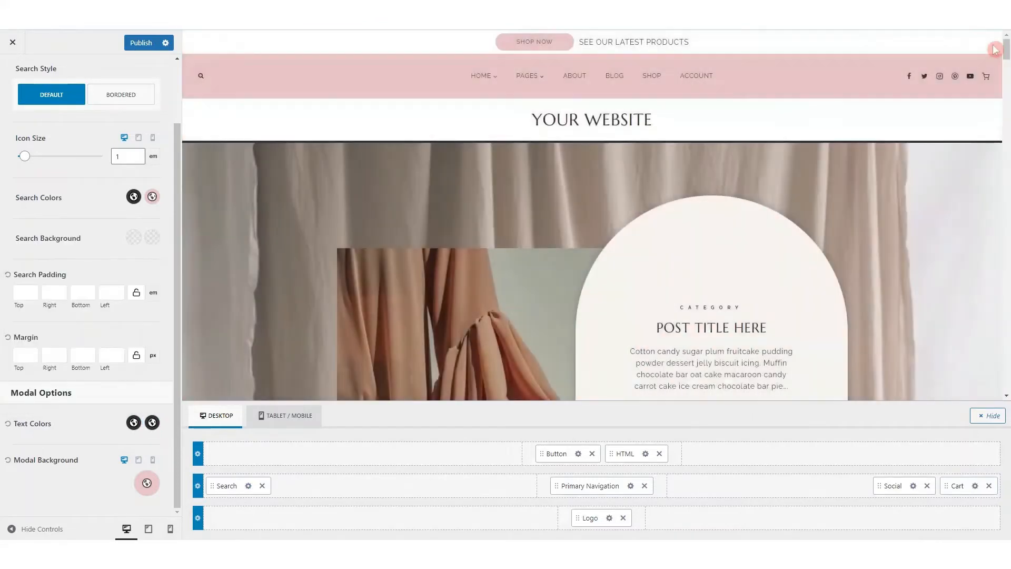
Set the primary navigation's items spacing to 3.77 em
click(630, 486)
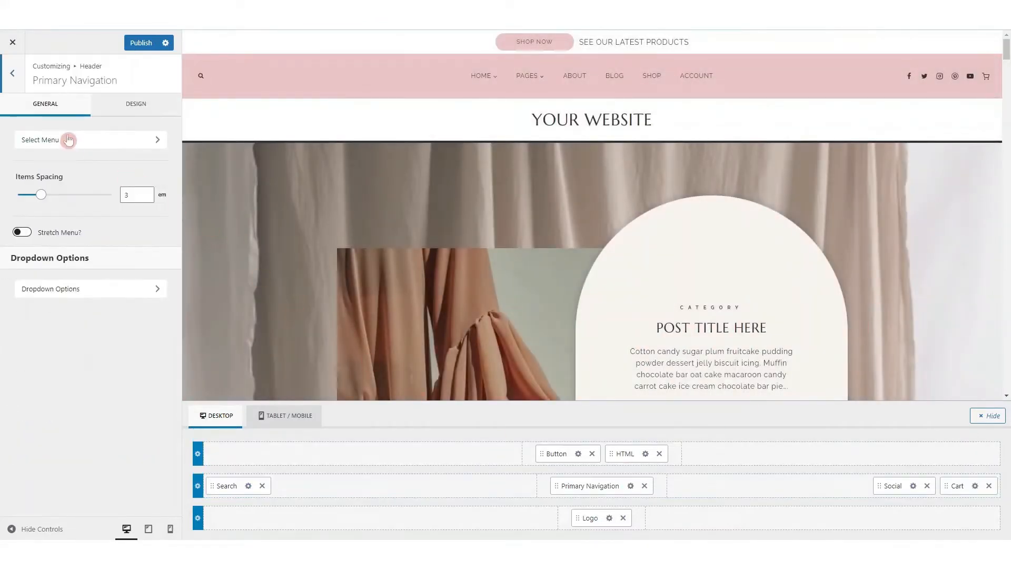
click(40, 113)
drag(41, 195, 48, 196)
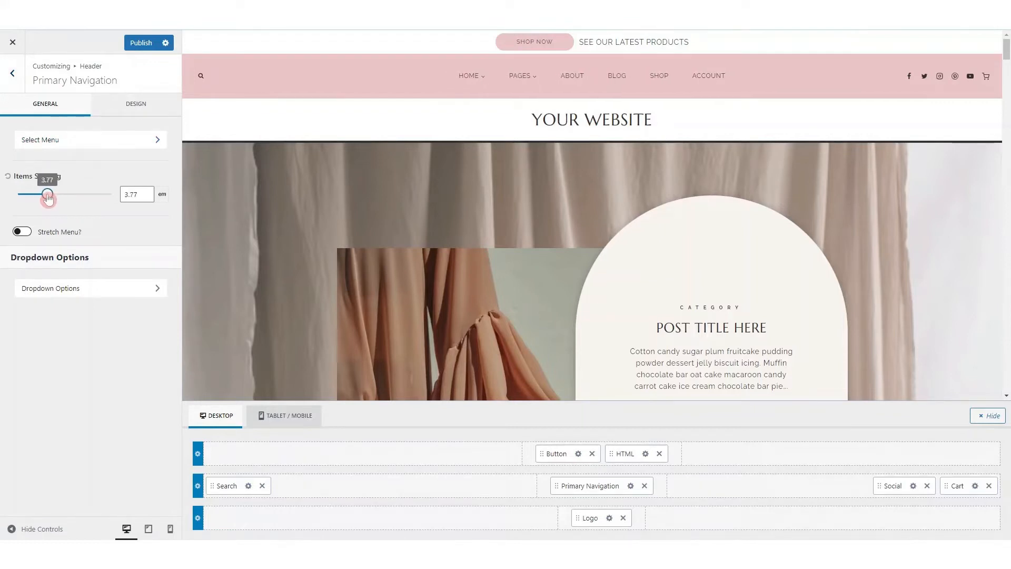
Set the dropdown navigation's width to 208 px, items vertical spacing to 19 px and reveal to Fade, checking it in the preview
click(84, 294)
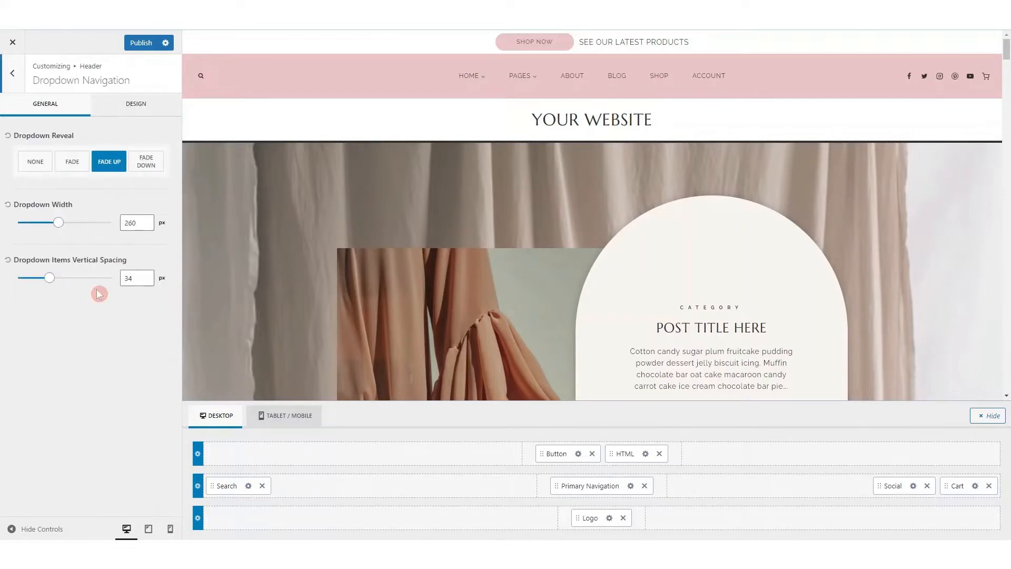
mouse_move(466, 77)
mouse_move(58, 225)
mouse_down()
mouse_move(77, 226)
mouse_move(51, 226)
mouse_up()
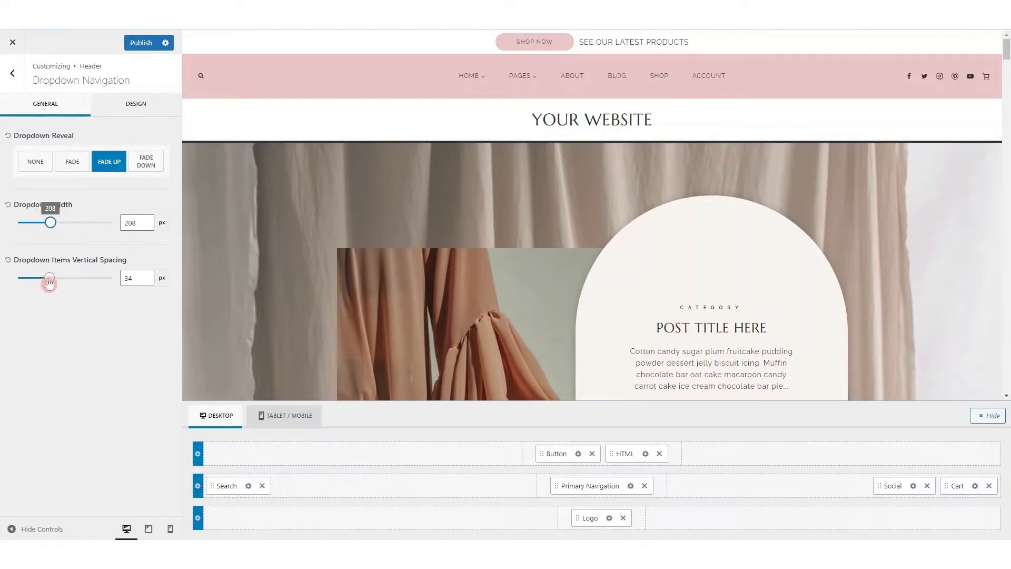
mouse_move(49, 283)
mouse_down()
mouse_move(57, 282)
mouse_move(36, 282)
mouse_up()
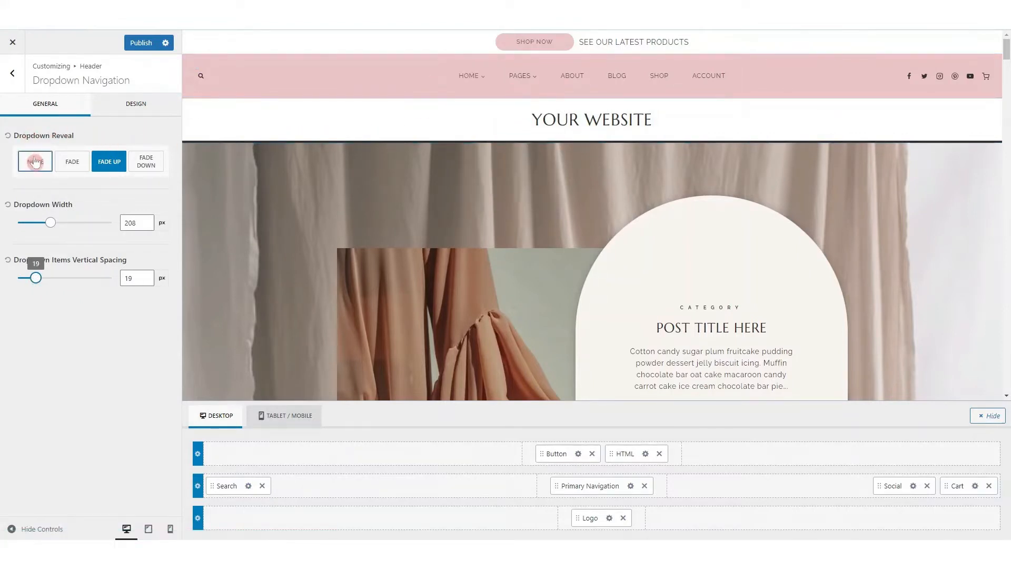
click(73, 163)
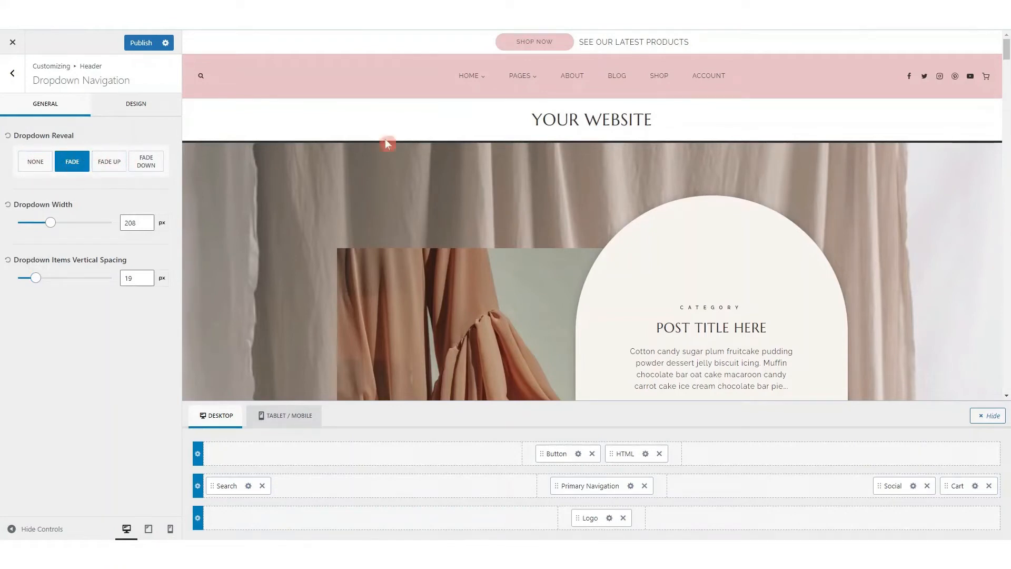
mouse_move(469, 85)
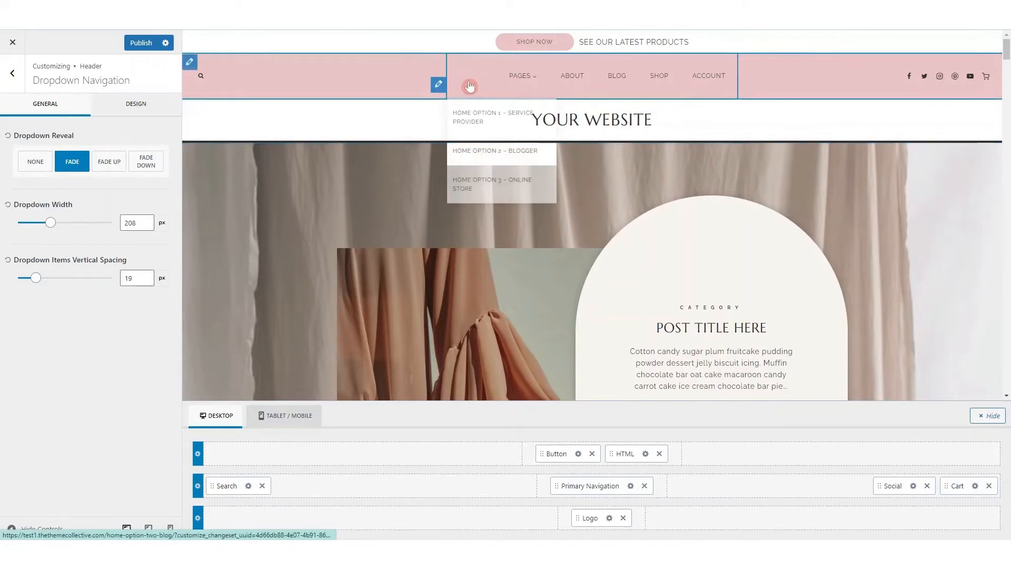
Review the dropdown navigation's design options, including the initial background color, and check the Home dropdown in the preview
click(137, 110)
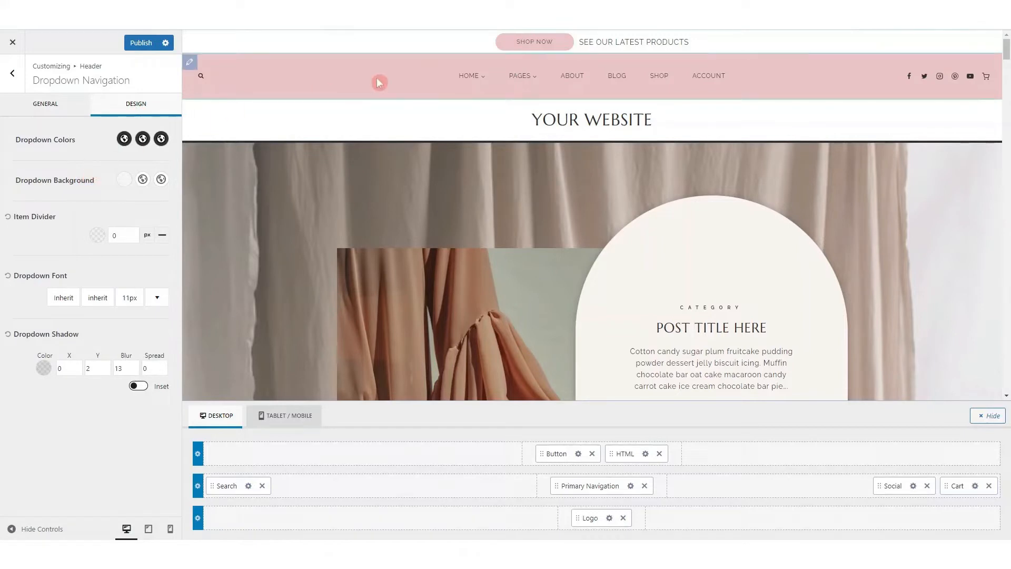
mouse_move(465, 84)
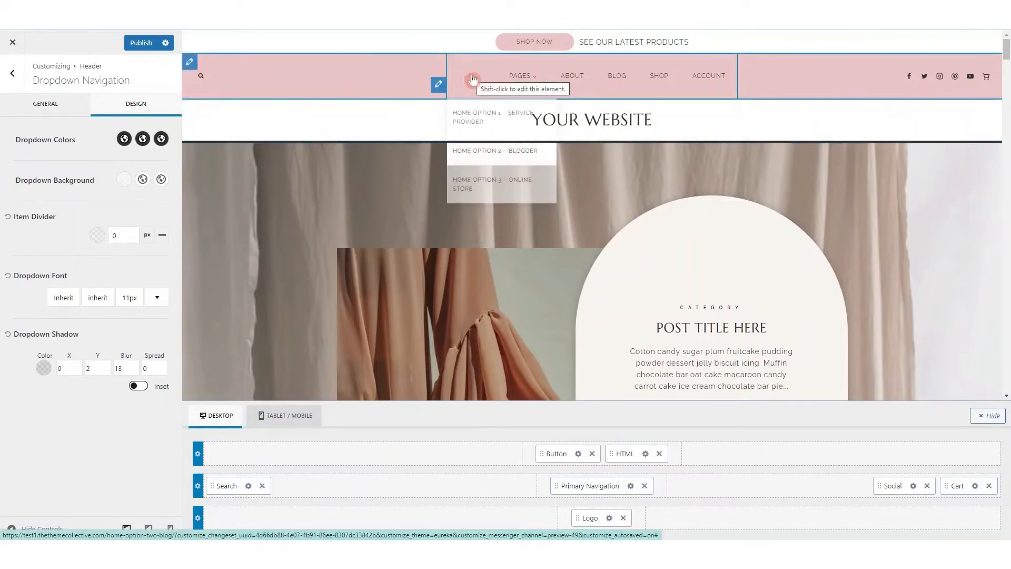
click(124, 179)
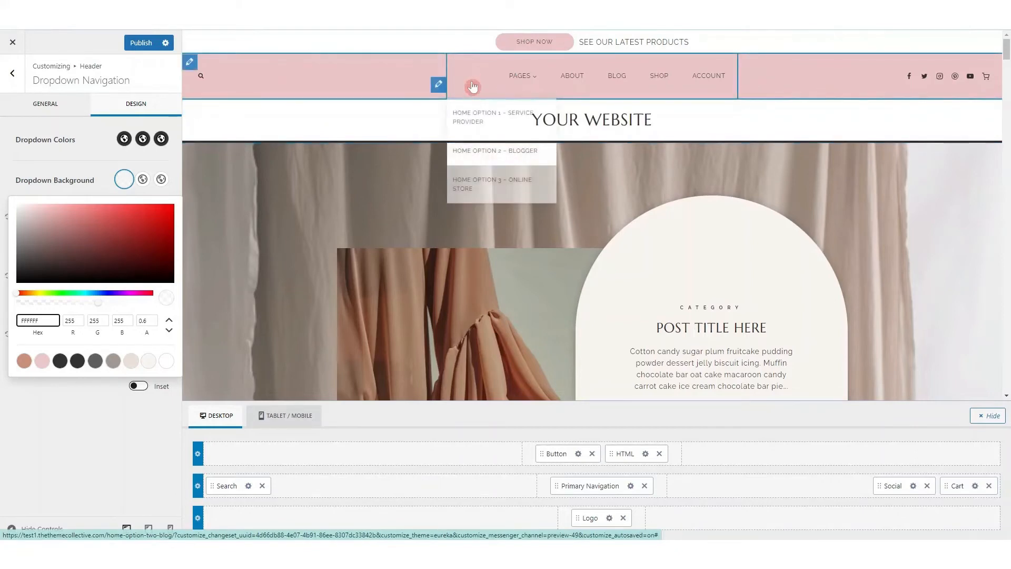
click(94, 167)
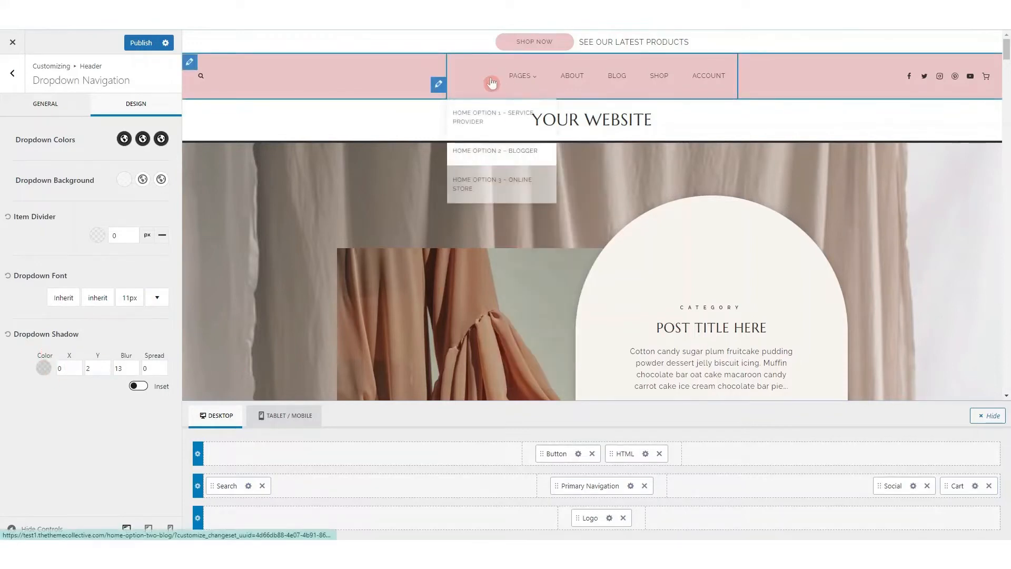
mouse_move(524, 83)
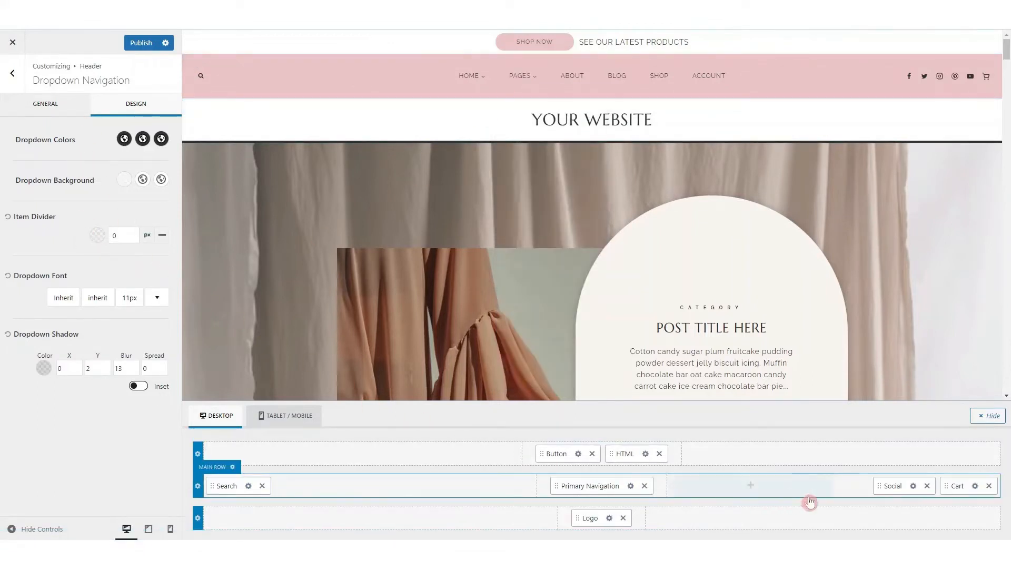
Examine the header social item's Facebook icon and image options and the list of social networks that can be added
click(912, 488)
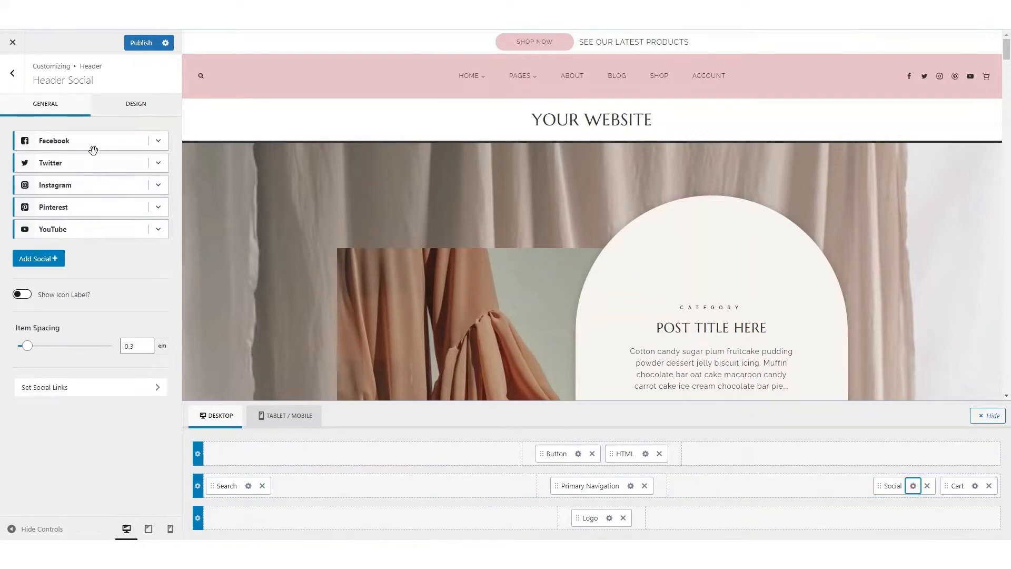
click(158, 147)
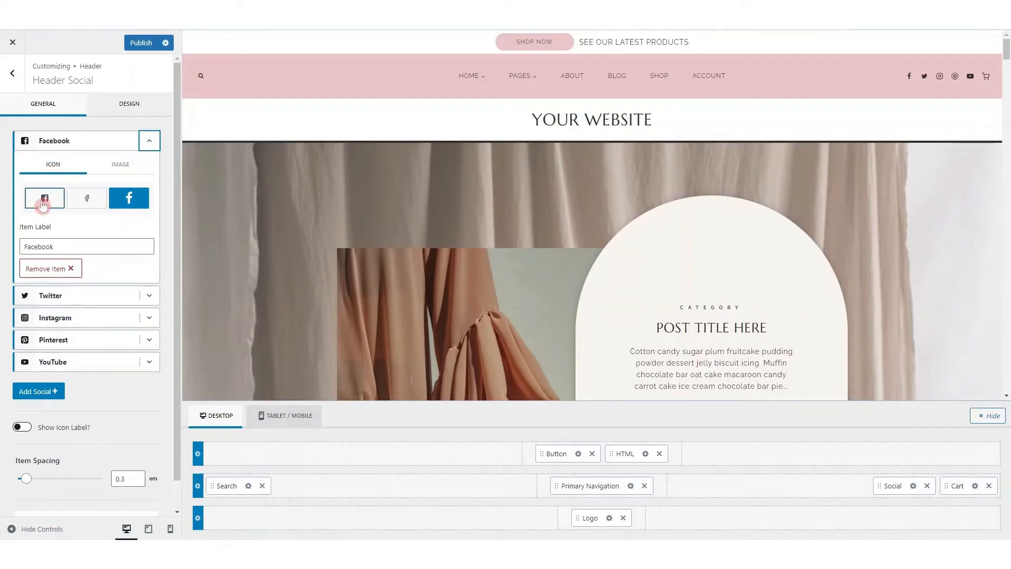
click(123, 166)
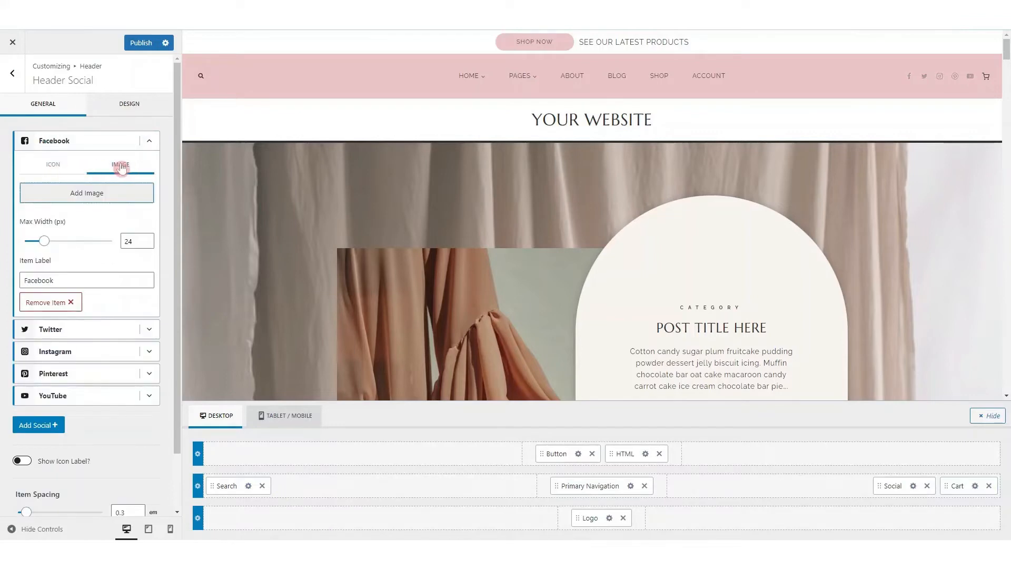
click(52, 165)
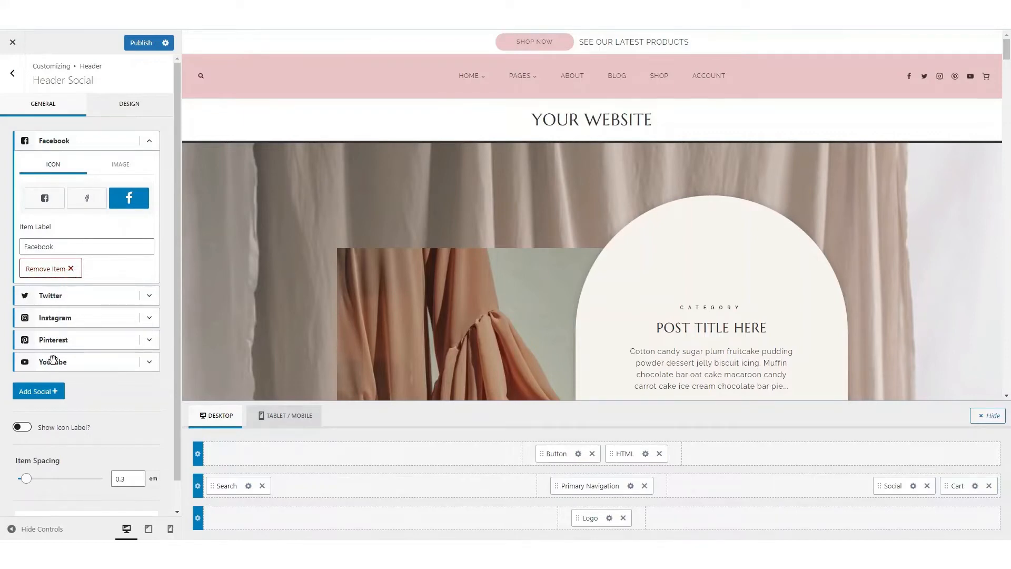
click(39, 391)
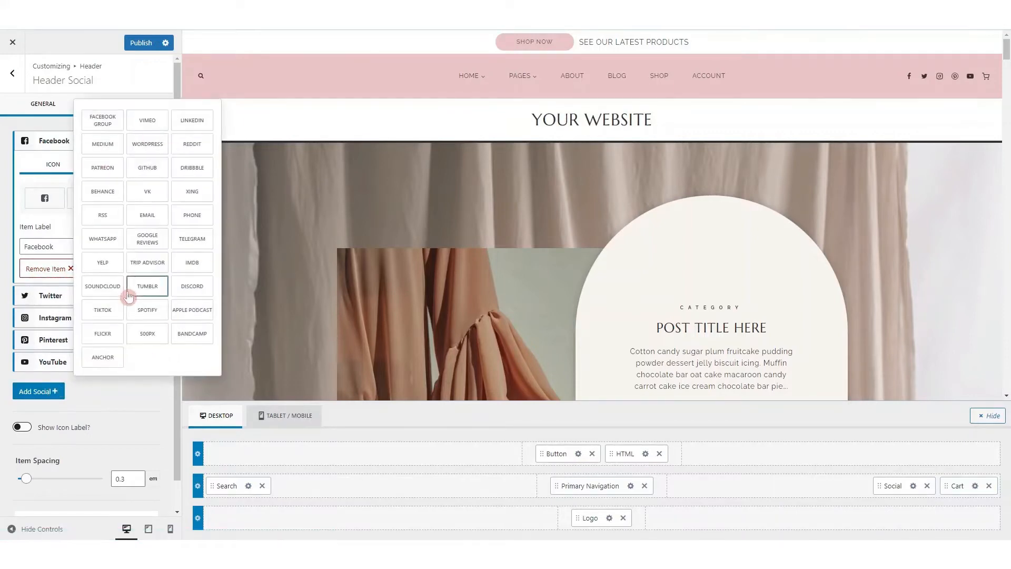
click(97, 402)
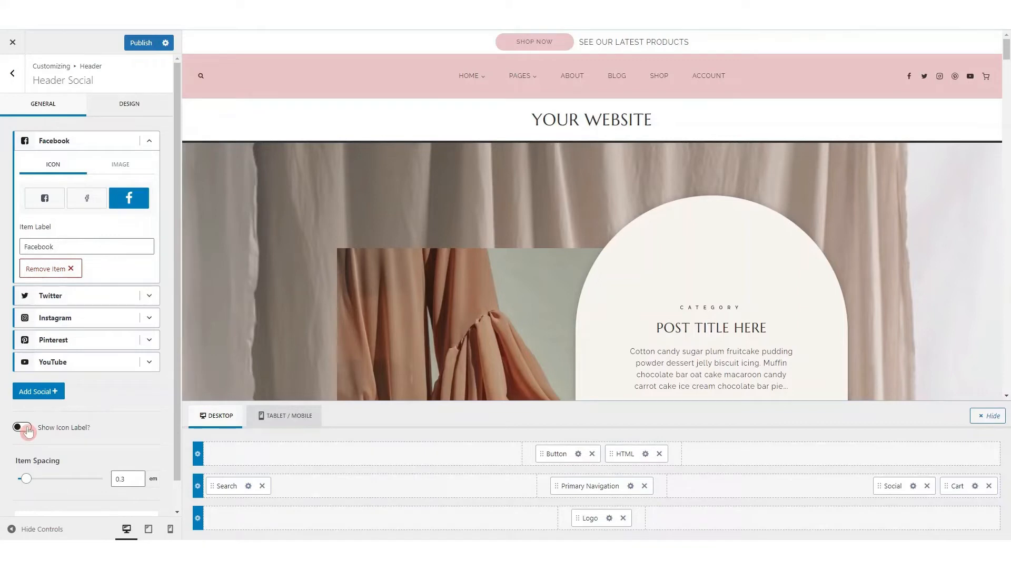
Turn on icon labels for the header social links and review their item spacing and design options
click(23, 427)
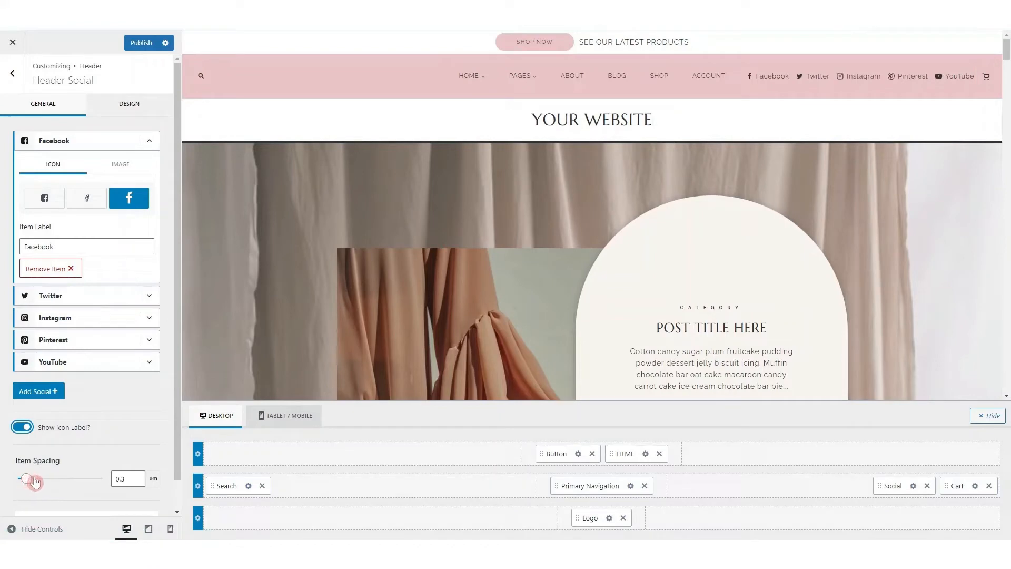
scroll(34, 482, down, 1)
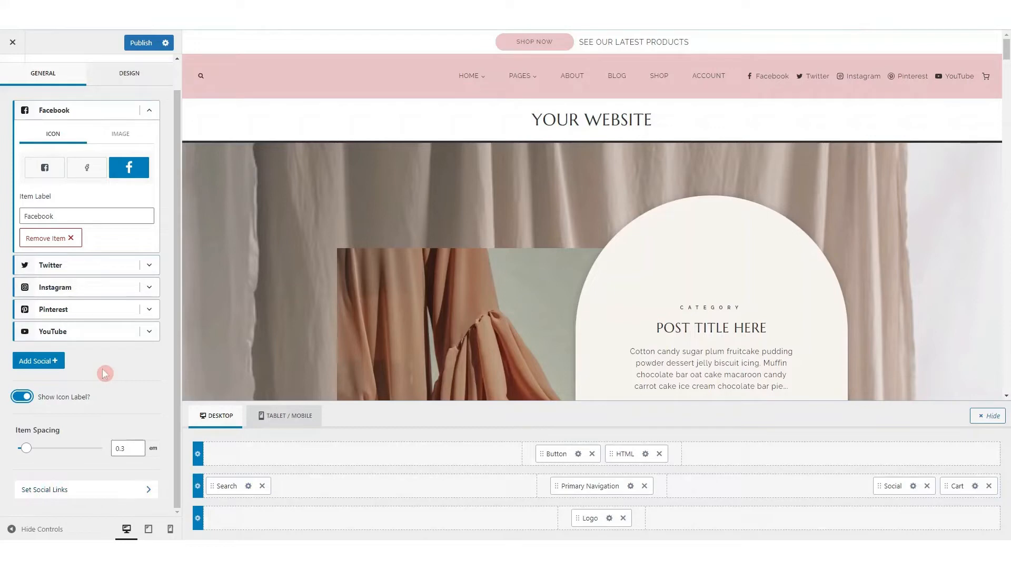
click(132, 74)
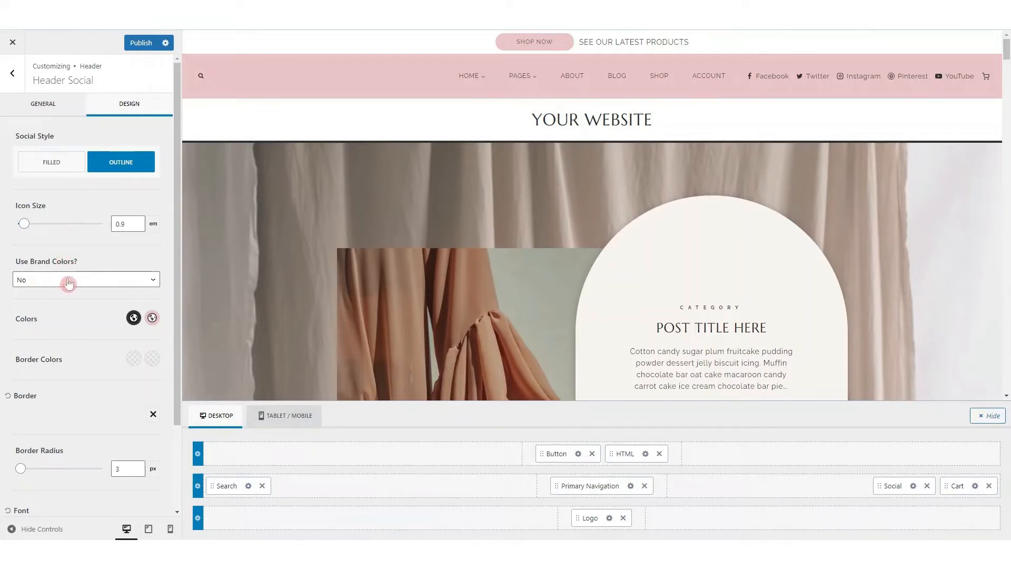
scroll(81, 349, down, 2)
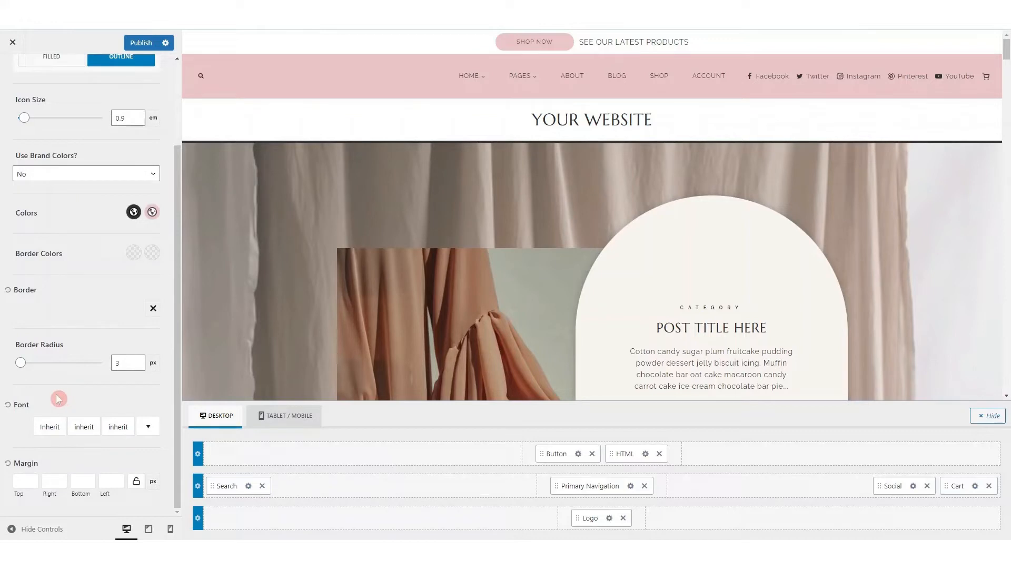
Enable the header cart's item total indicator, set its click action to Dropdown Cart, and check the preview and cart design options
click(977, 488)
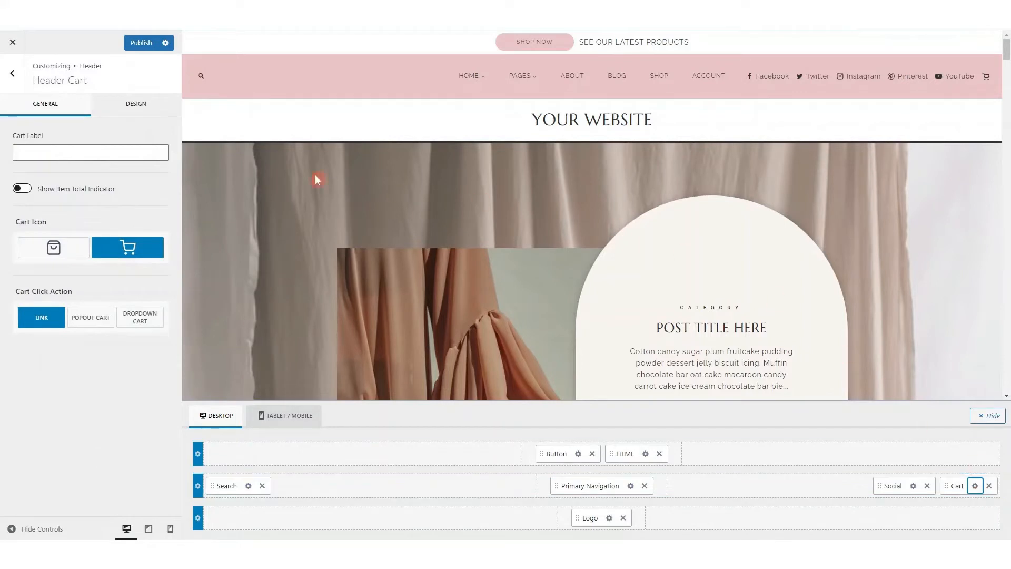
click(17, 151)
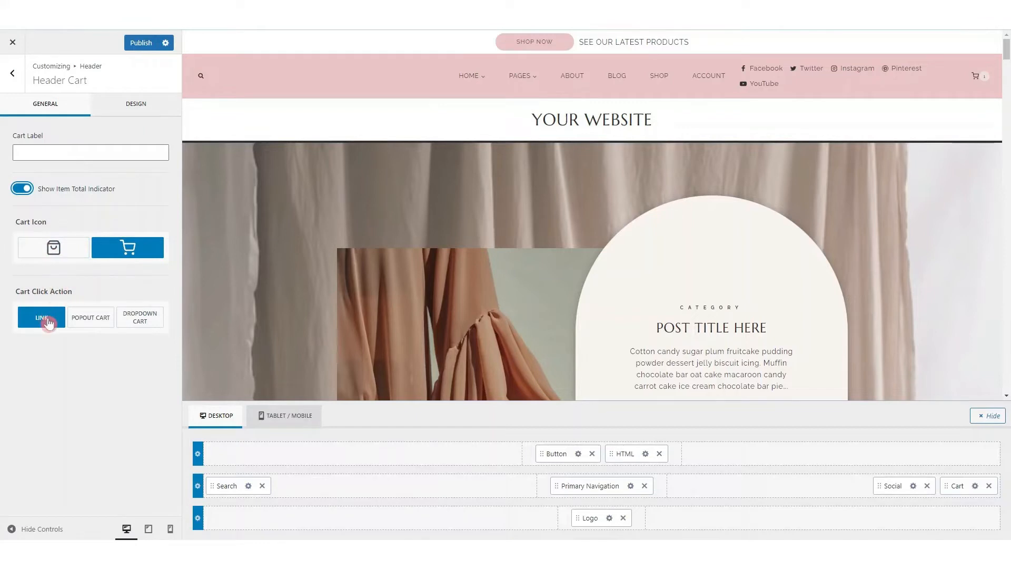
click(143, 323)
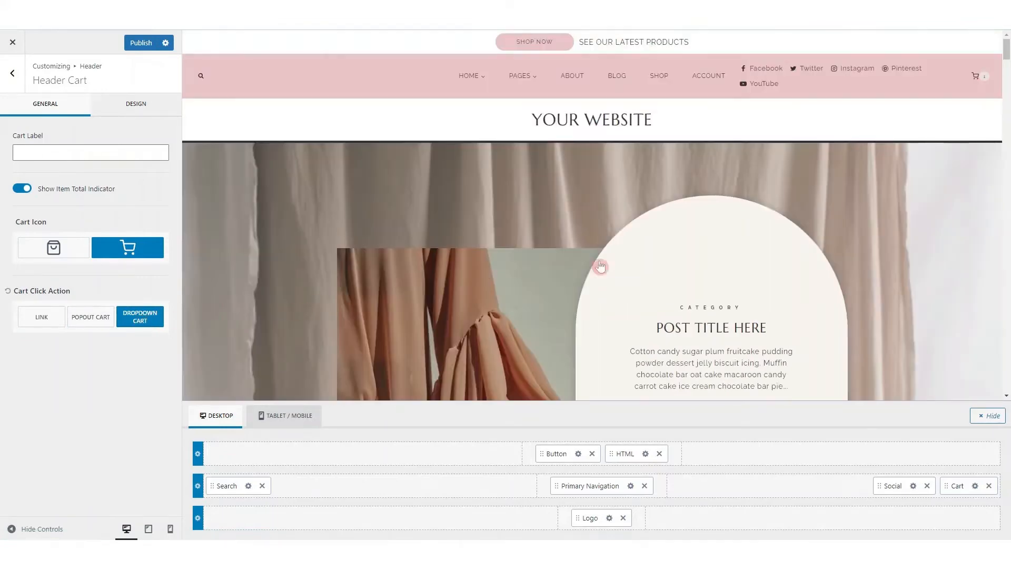
mouse_move(975, 83)
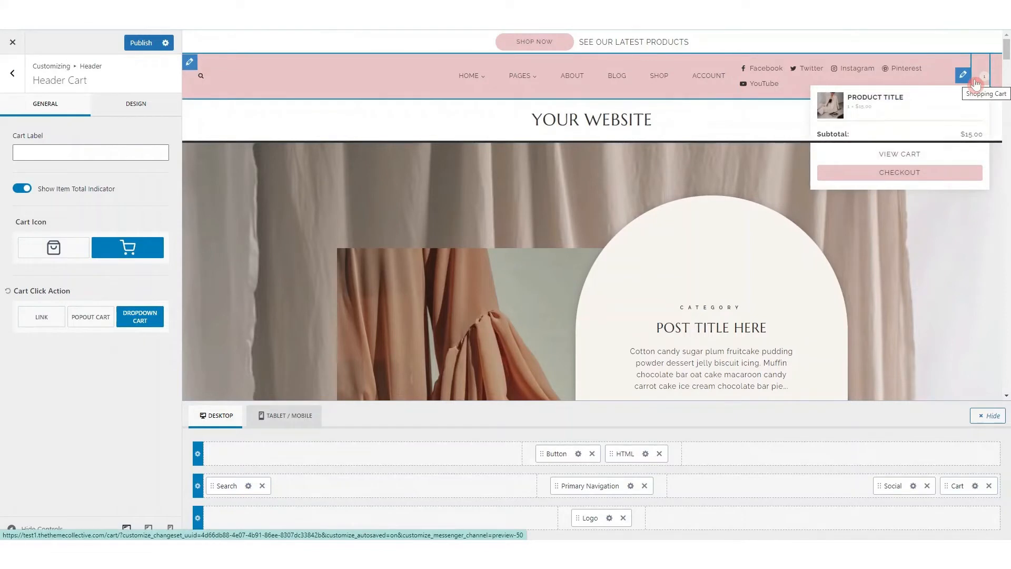
click(135, 104)
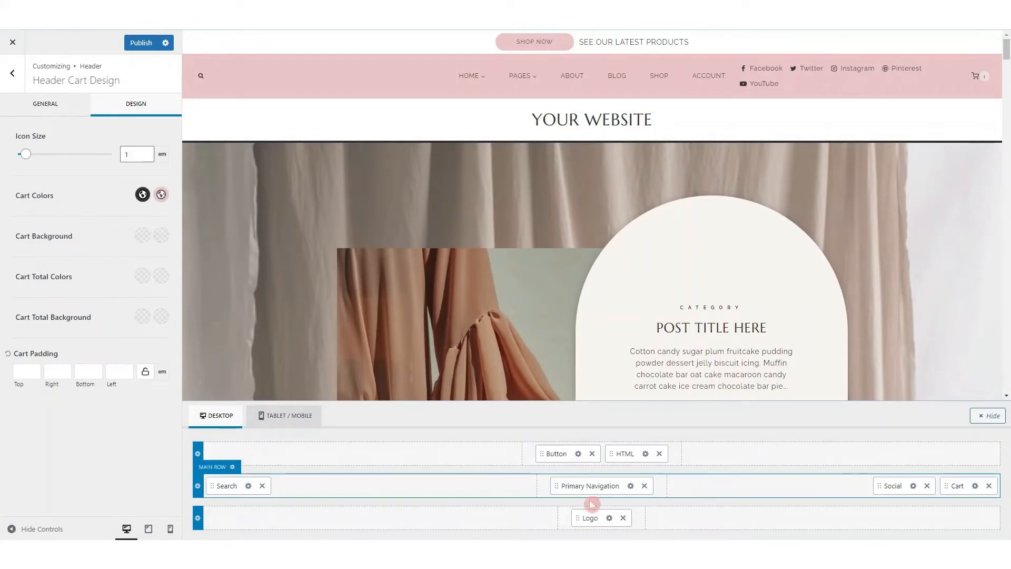
Open the site identity settings of the header logo
click(609, 518)
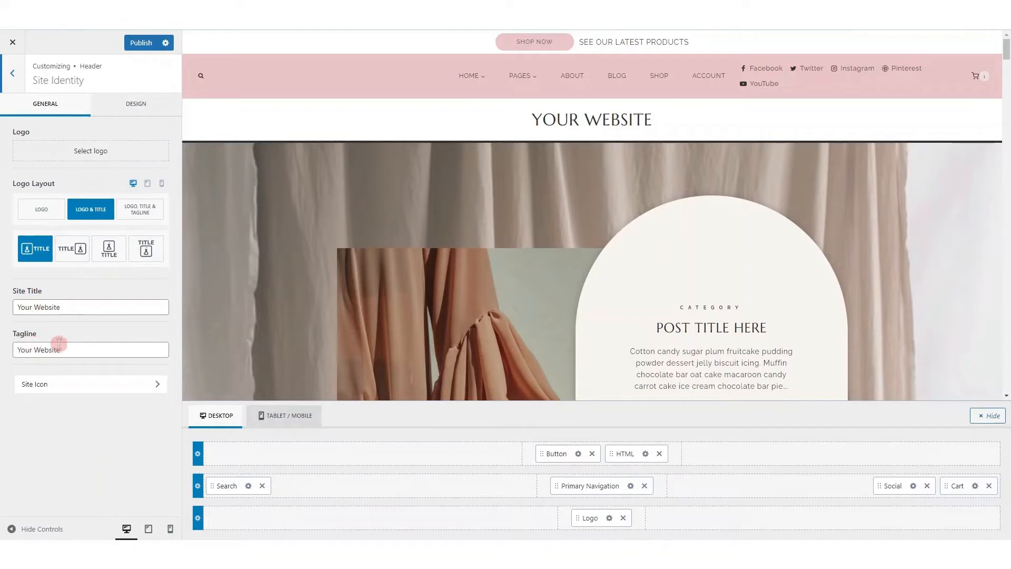
Review the site icon settings and the site title's design options, including its font size on different devices
click(101, 386)
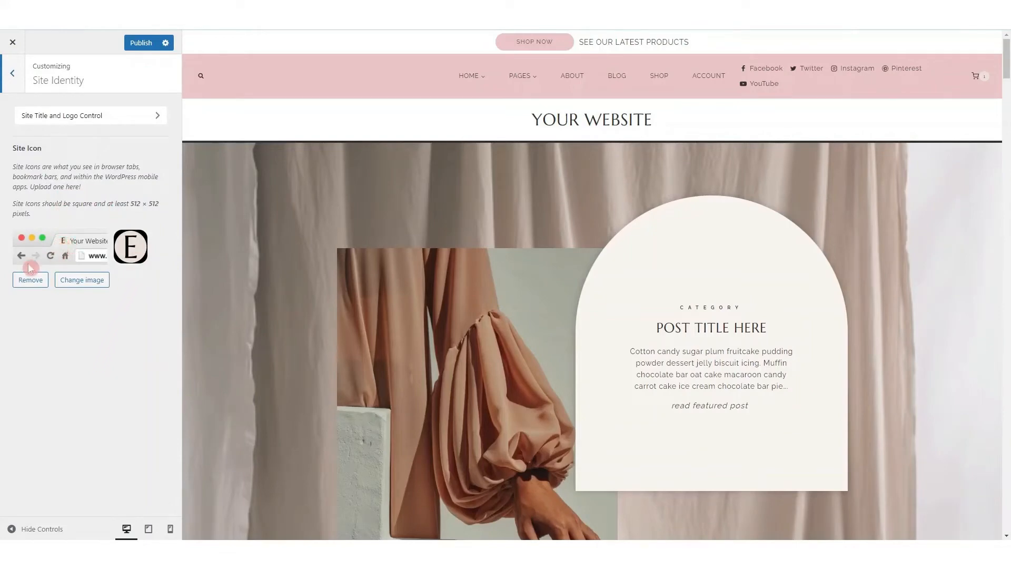
click(143, 123)
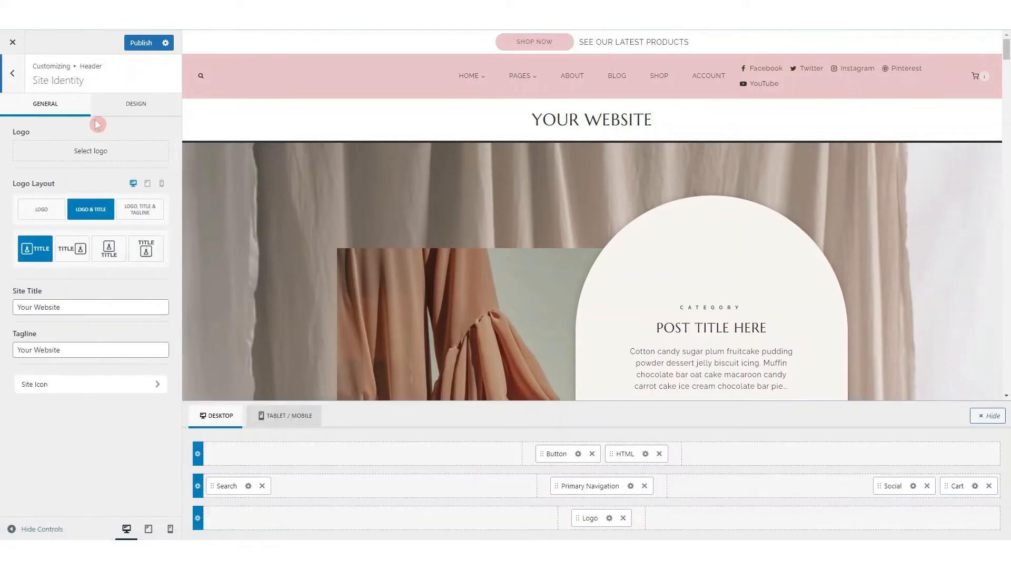
click(132, 102)
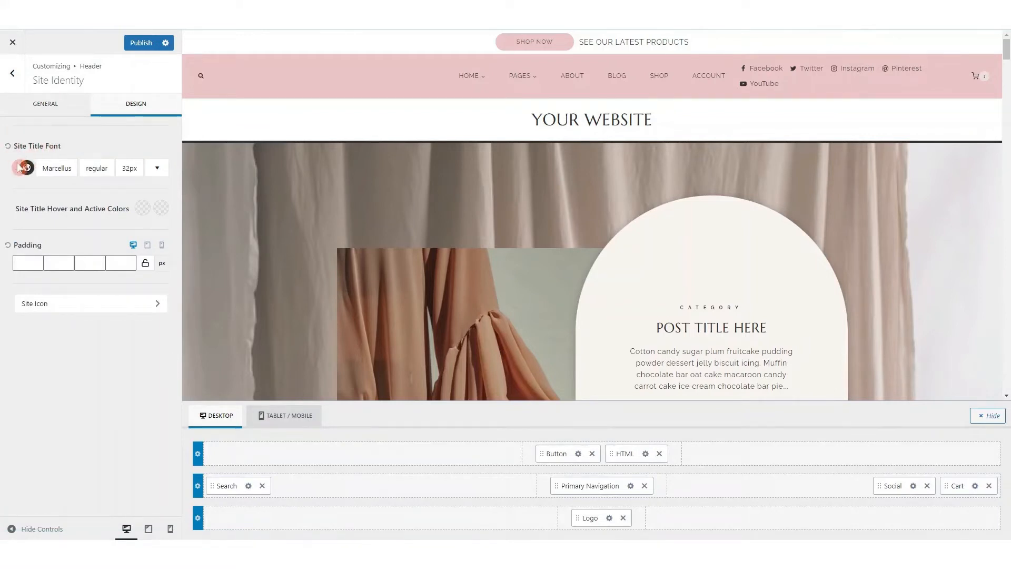
click(130, 169)
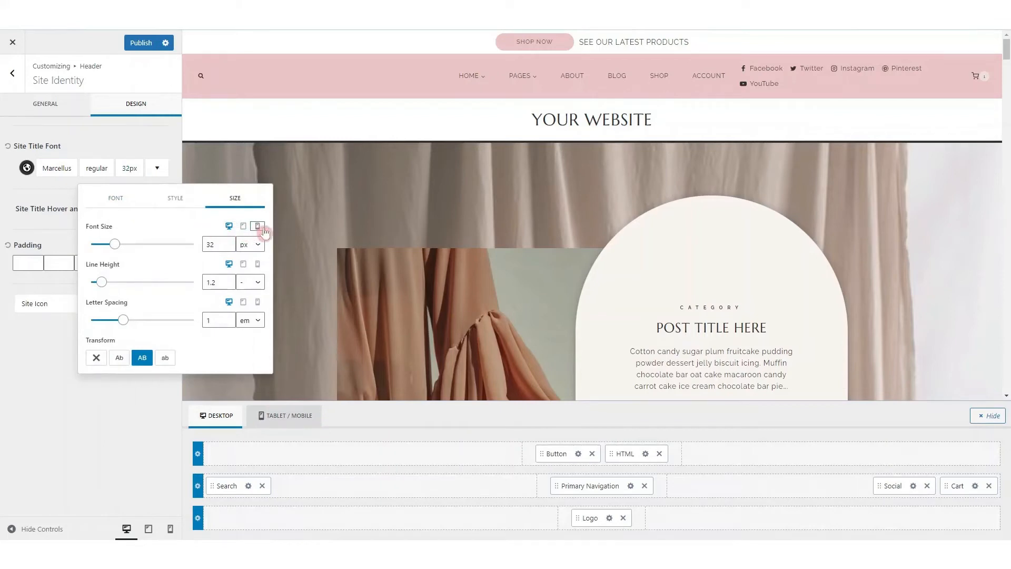
click(245, 227)
click(133, 133)
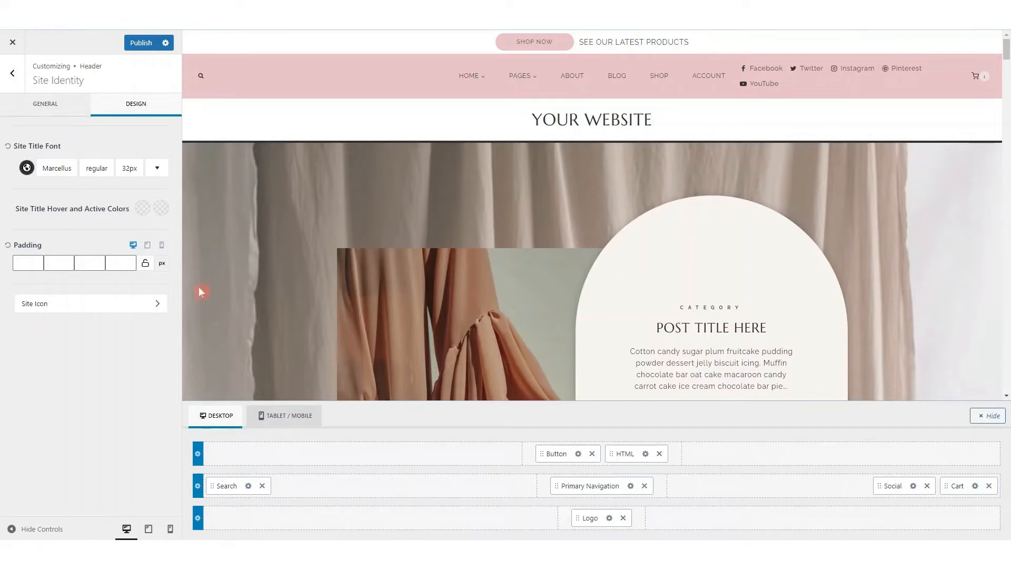
Switch to the tablet/mobile header, preview its off-canvas menu and set the off-canvas layout to Side Panel
click(298, 421)
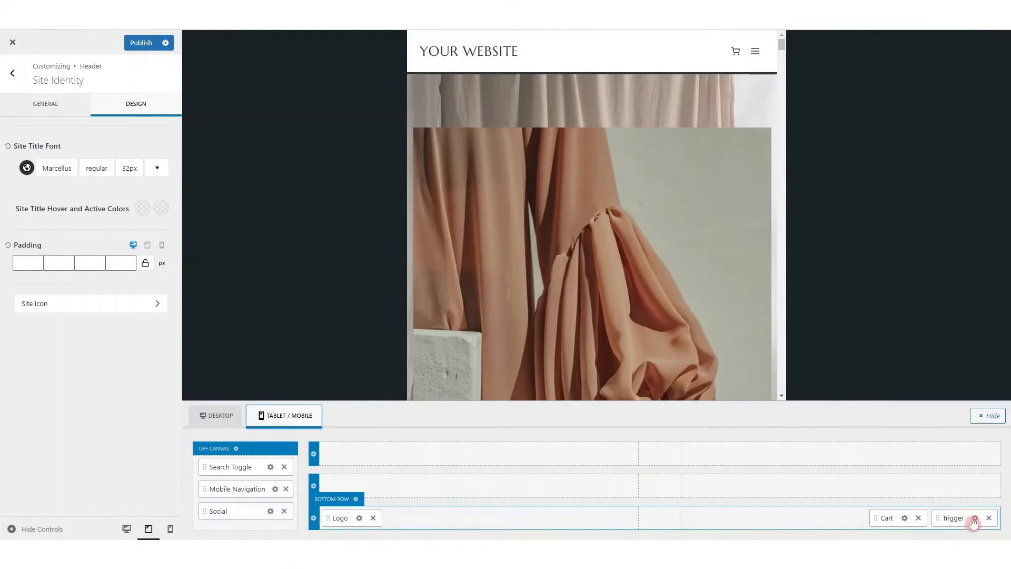
click(237, 449)
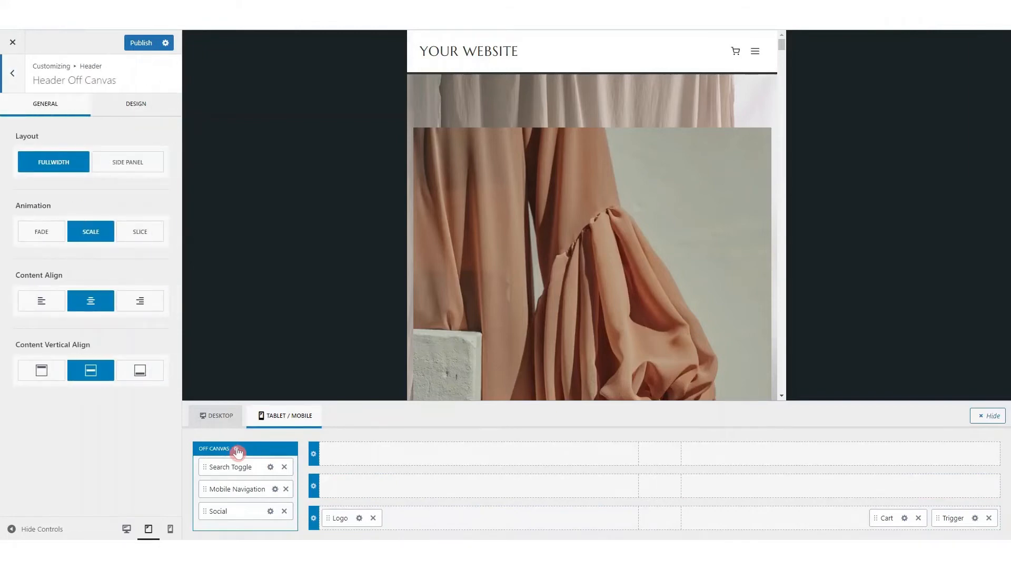
click(762, 52)
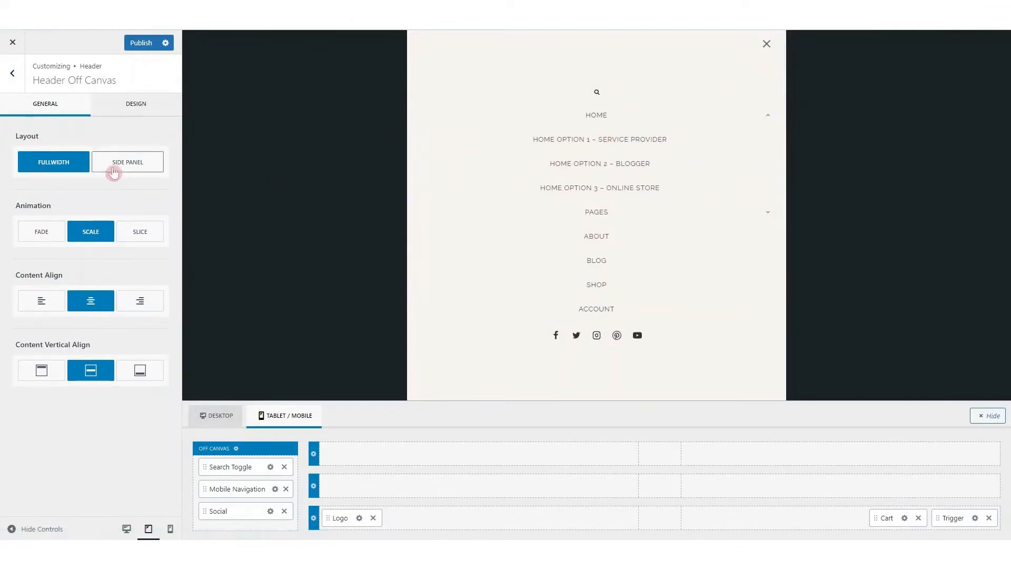
click(143, 170)
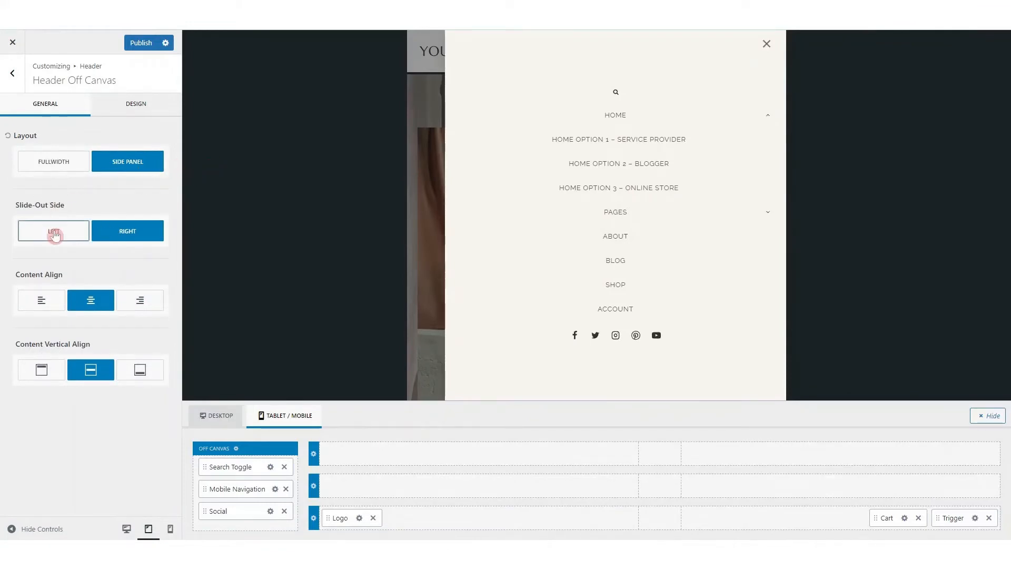
Try left and right content alignment and top and bottom vertical alignment for the off-canvas menu, restoring centered alignment in both directions
click(43, 308)
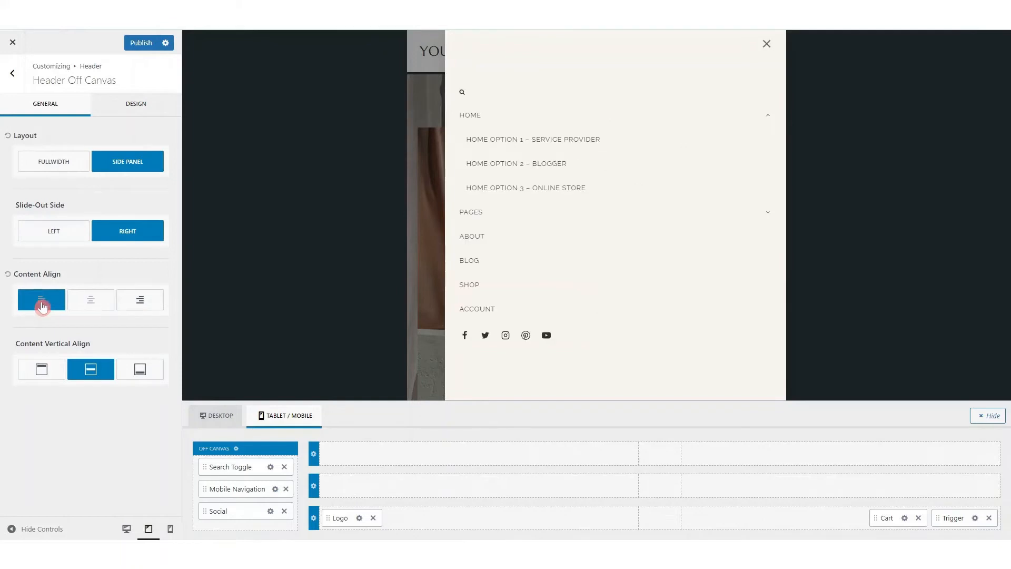
click(146, 304)
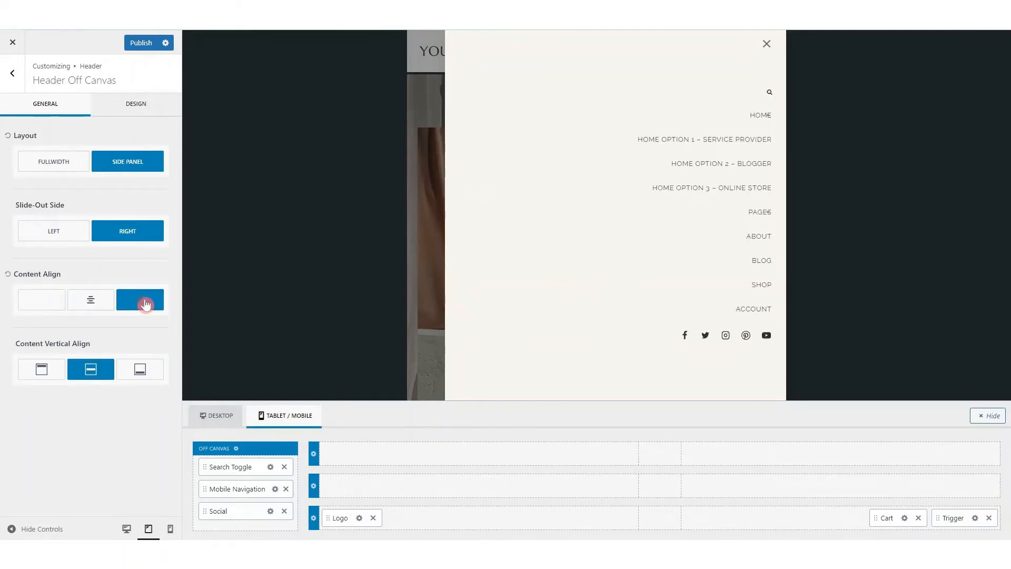
click(91, 304)
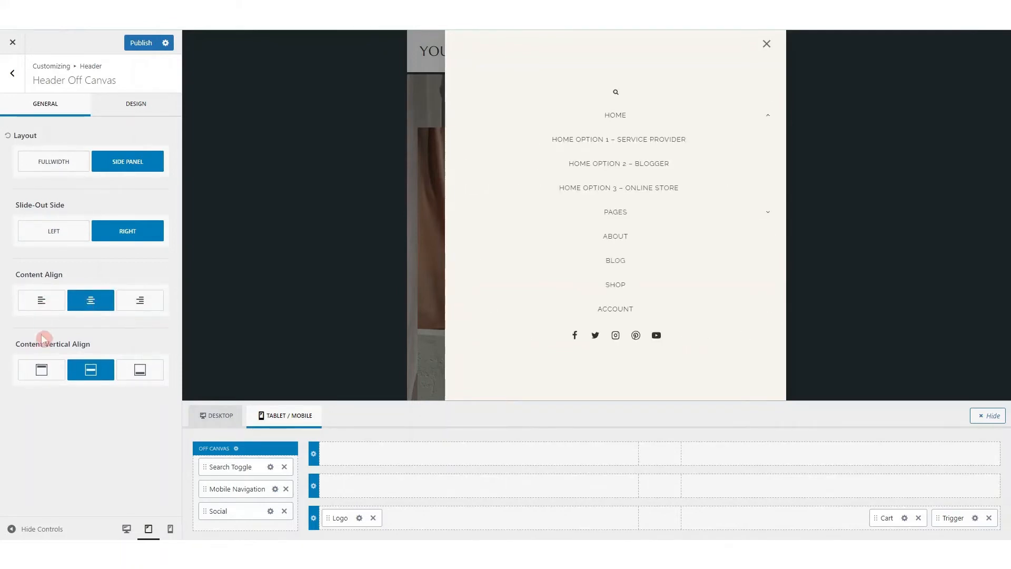
click(38, 371)
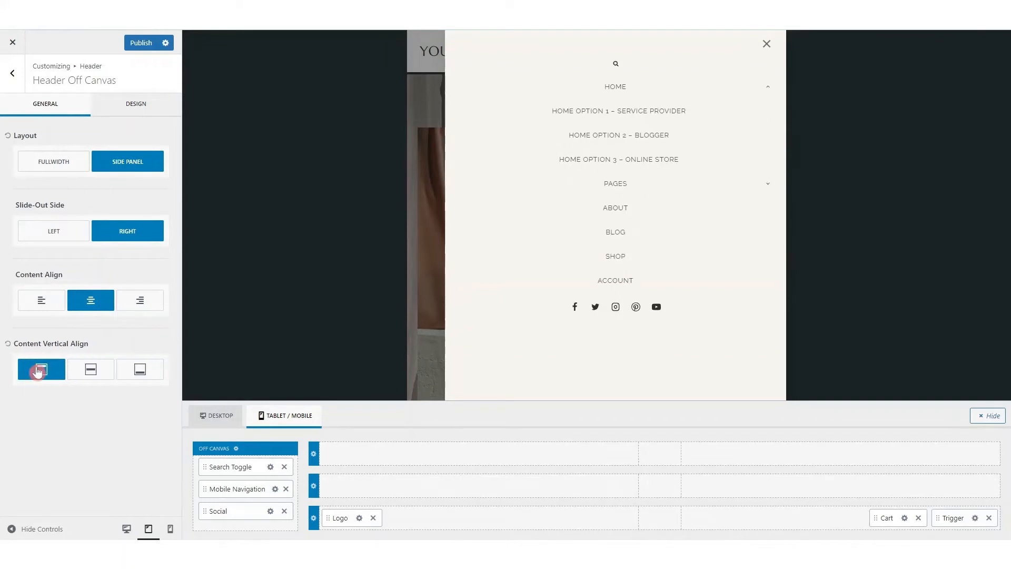
click(138, 369)
click(105, 375)
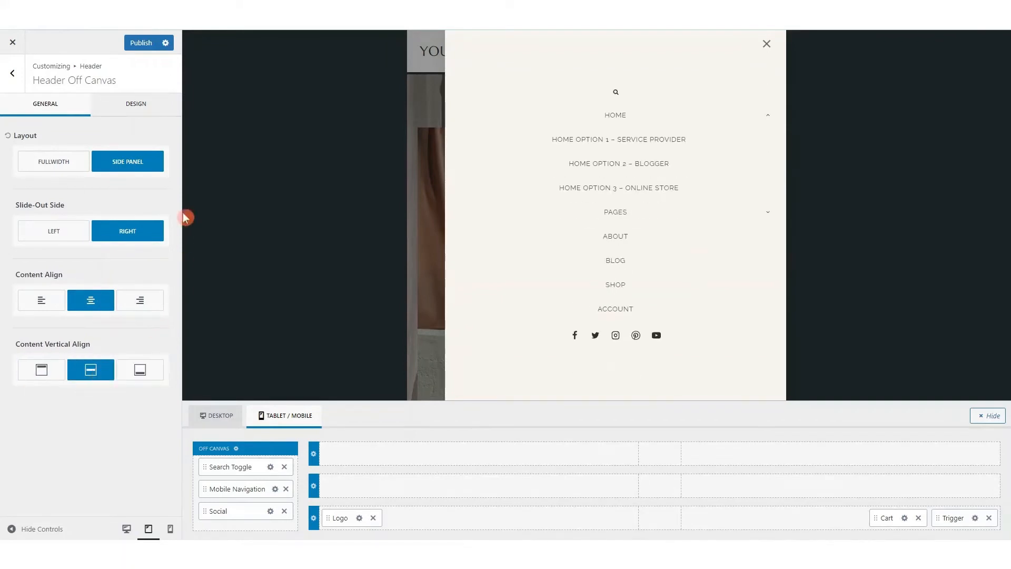
Check the off-canvas popup background's color and image options and make its color slightly transparent
click(139, 108)
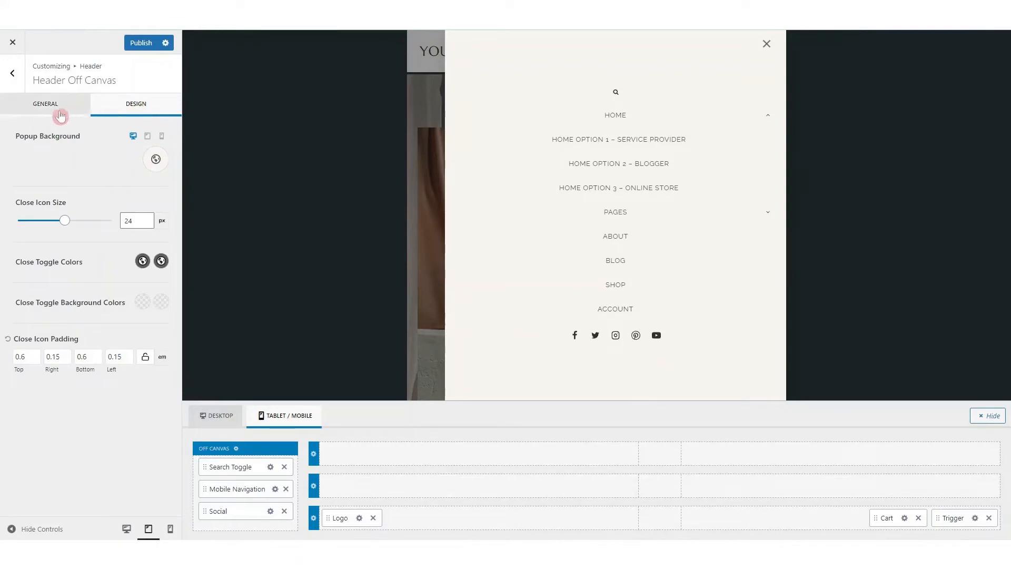
click(152, 158)
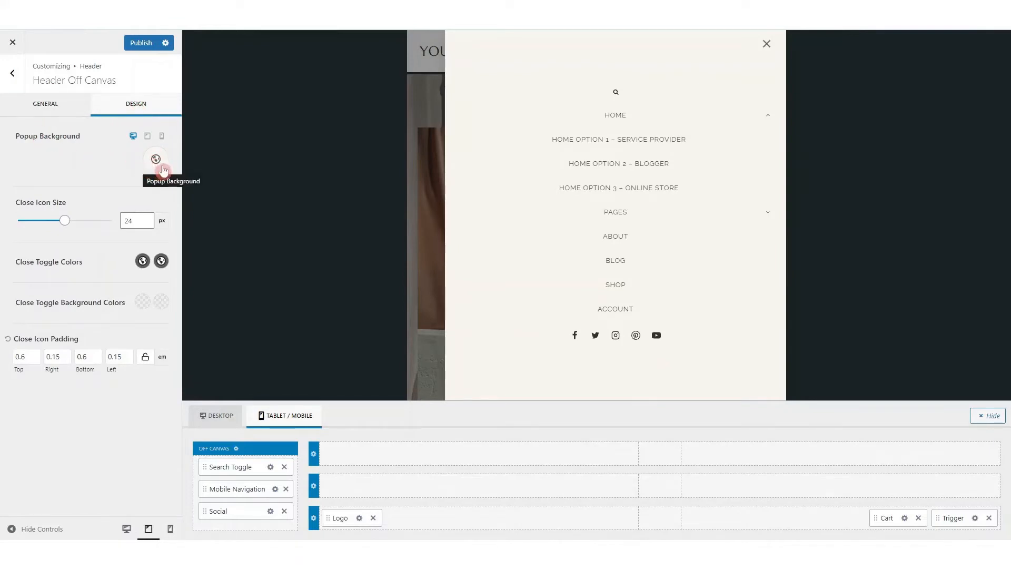
click(154, 163)
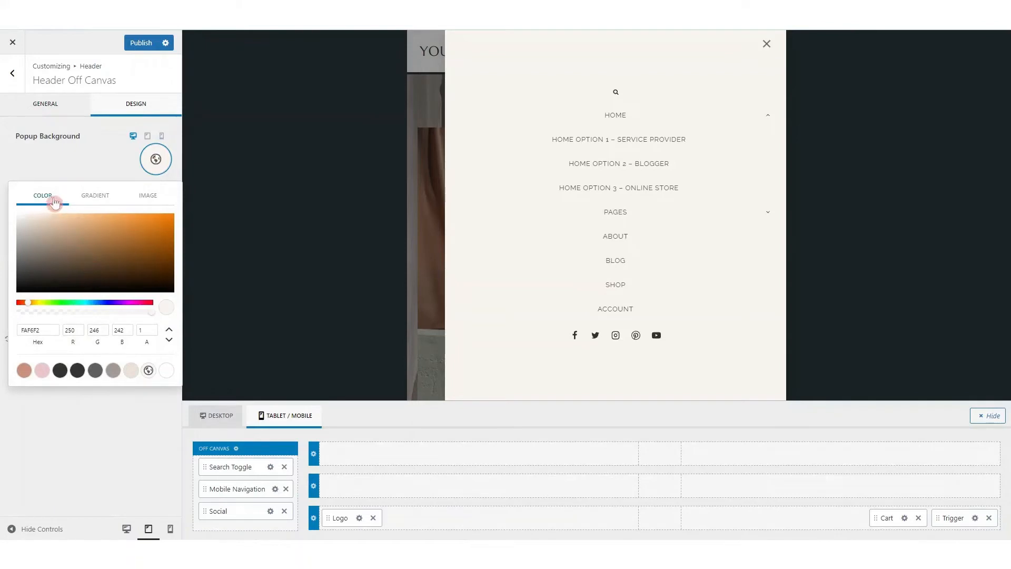
click(144, 203)
mouse_move(151, 311)
mouse_down()
mouse_move(107, 314)
mouse_move(150, 312)
mouse_up()
click(103, 158)
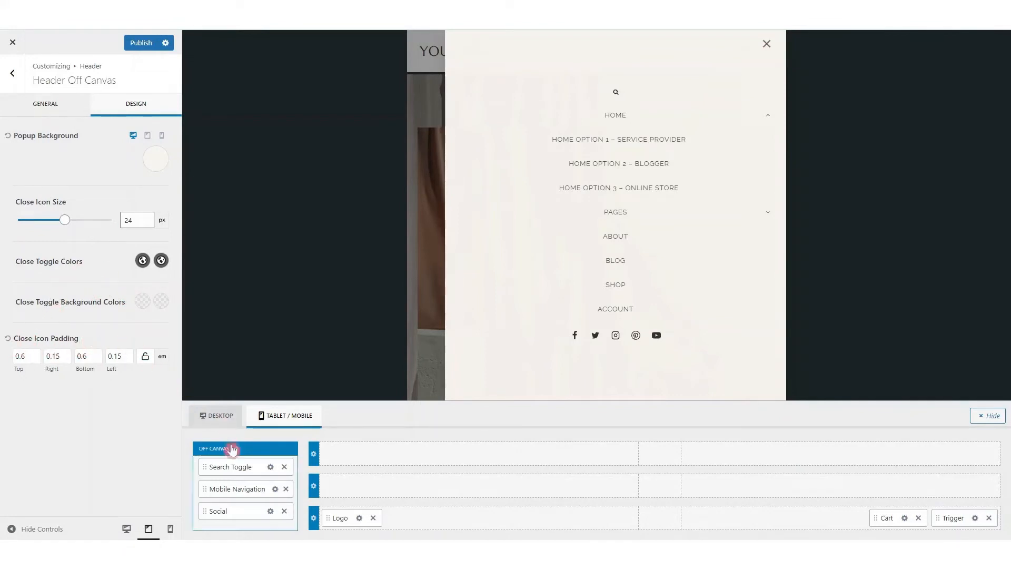
Review the mobile search toggle's design options and set the mobile navigation's background to the pink palette color EBC7C8
click(271, 467)
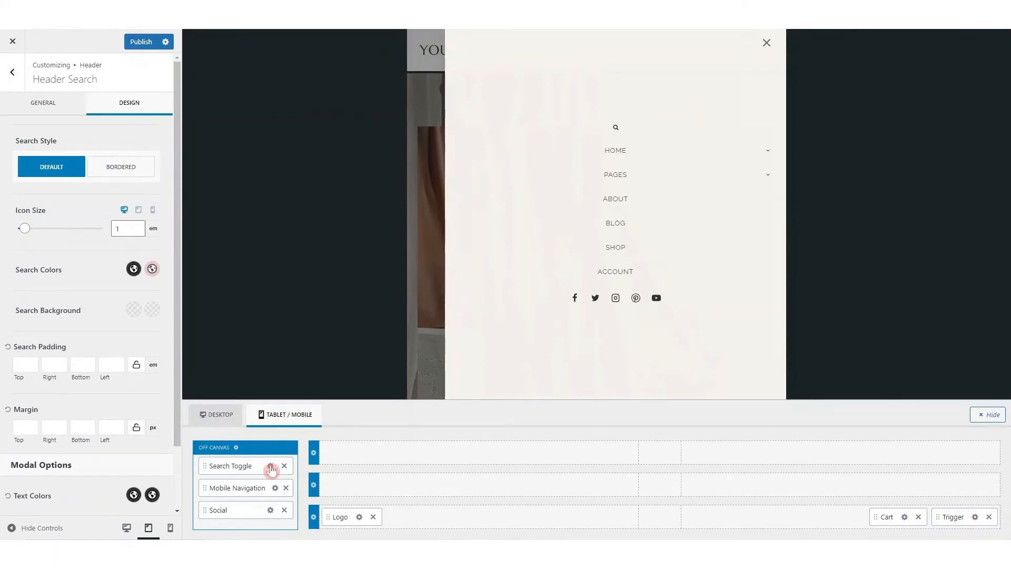
click(276, 488)
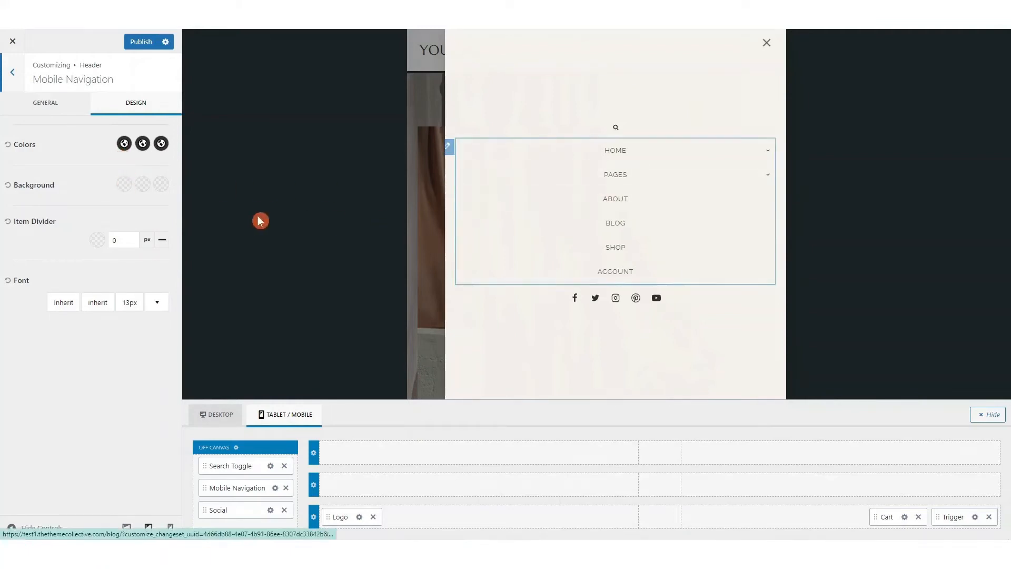
click(127, 190)
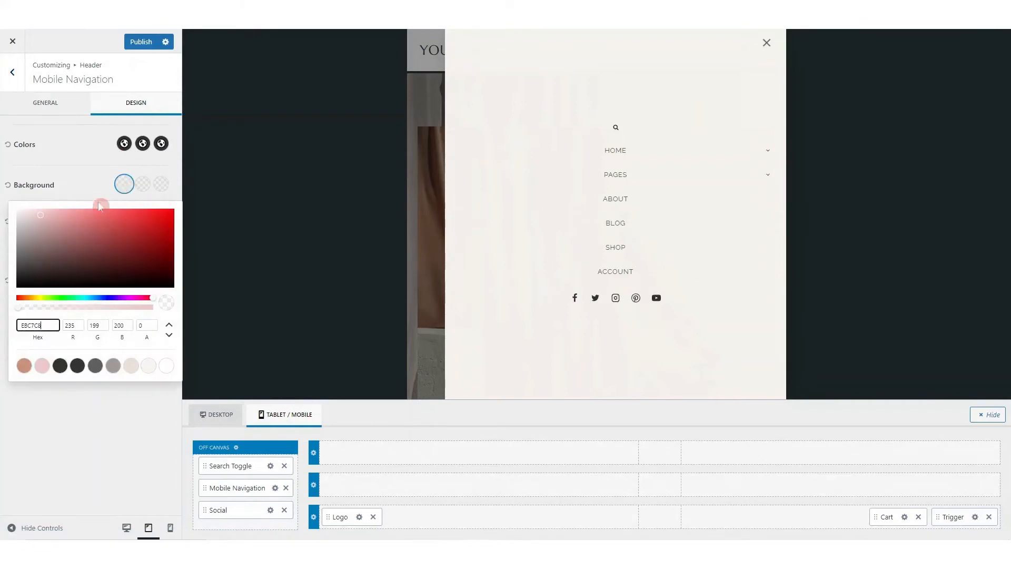
click(41, 365)
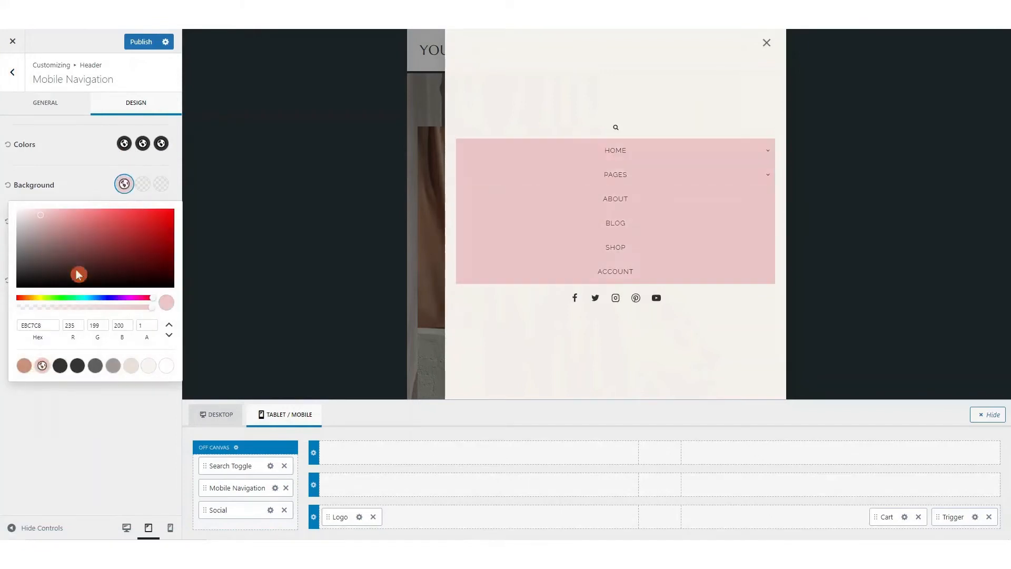
click(73, 182)
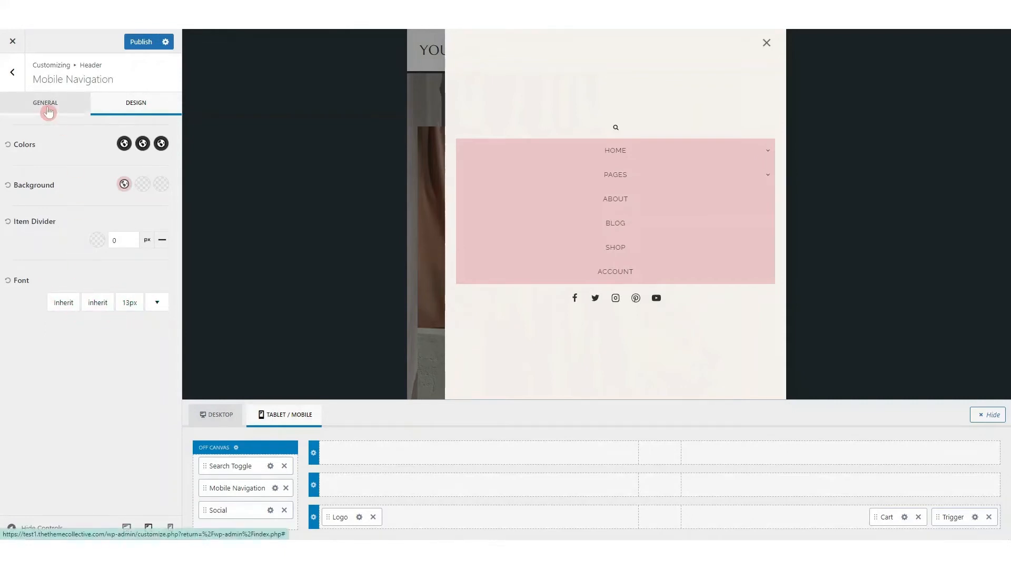
Review the mobile navigation's general options and the mobile header's logo settings
click(47, 110)
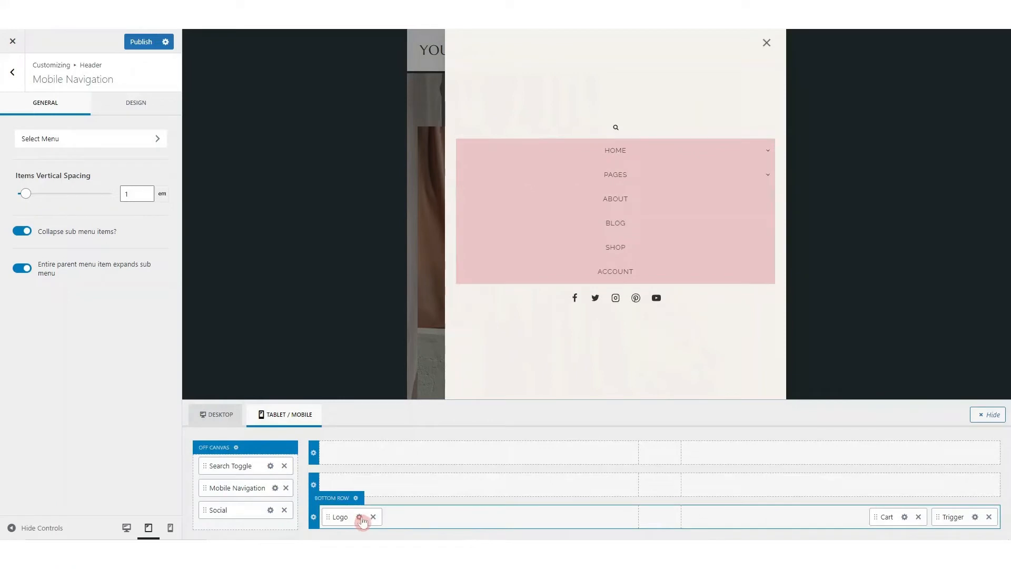
click(360, 517)
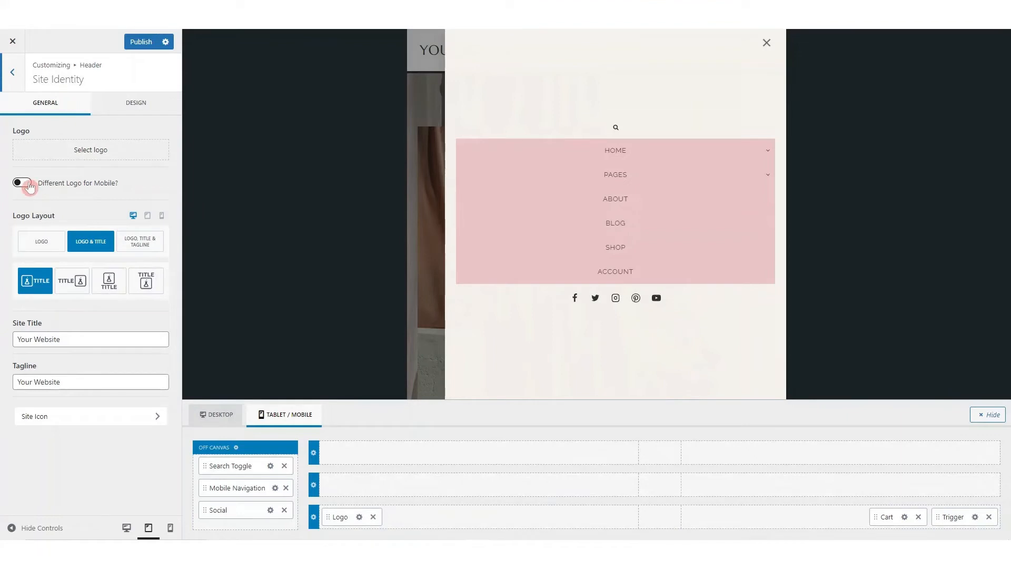
Return to the main customizer sections, close the off-canvas menu and switch the preview to desktop
click(12, 77)
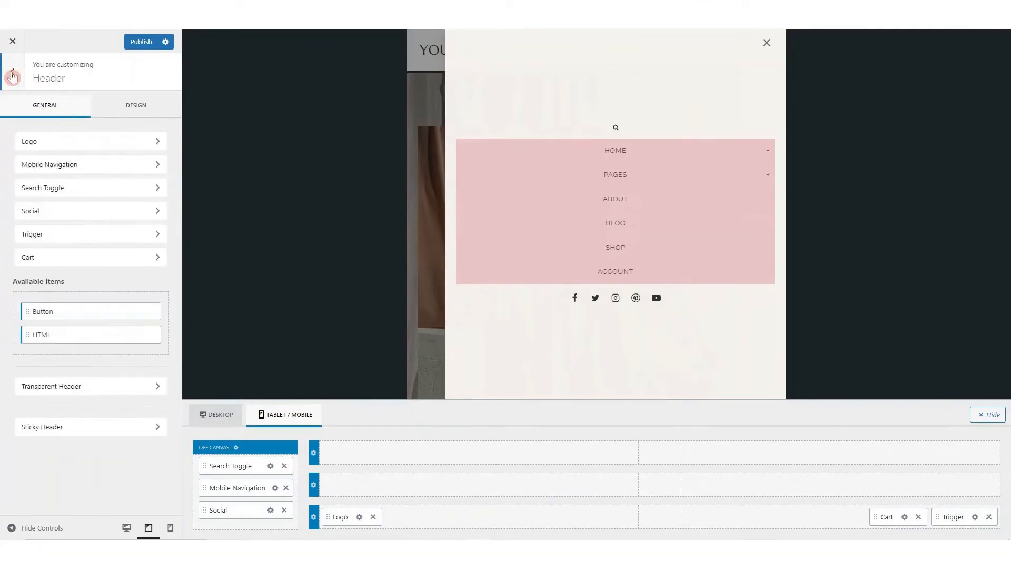
click(12, 76)
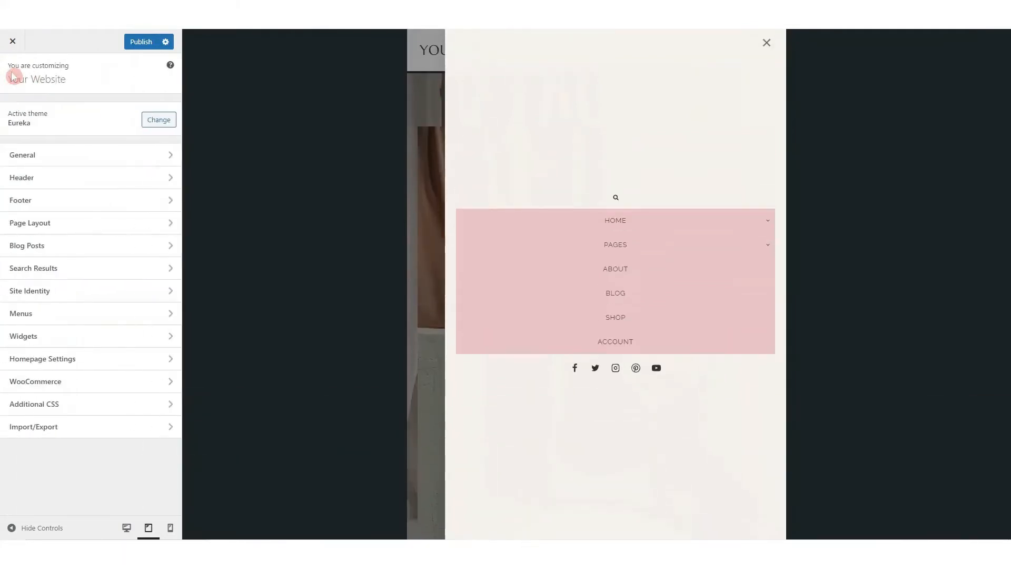
click(767, 49)
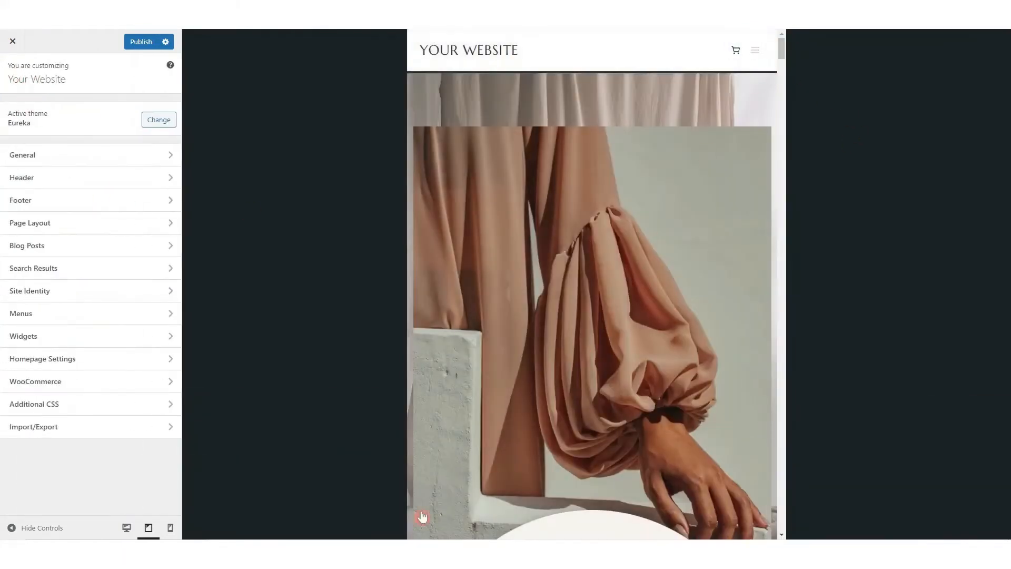
click(126, 528)
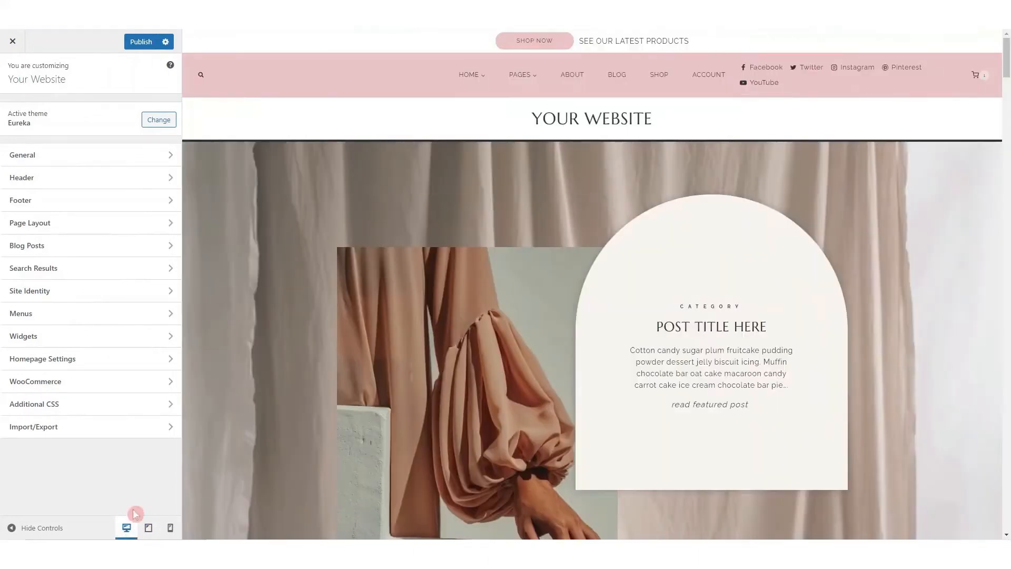
Open the footer settings, bring the site's footer into view in the preview and check the footer navigation item
click(90, 204)
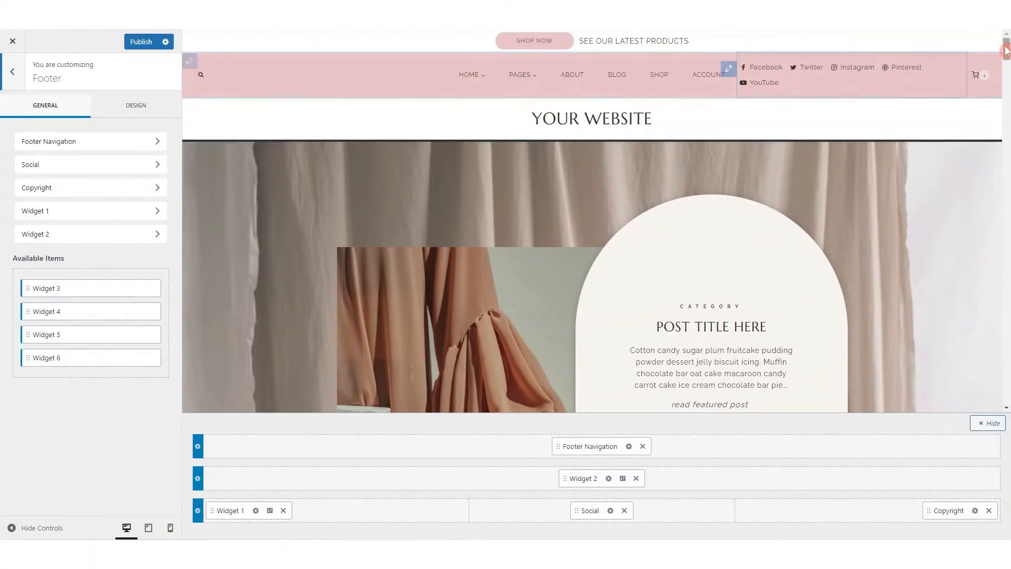
drag(1005, 47, 1006, 421)
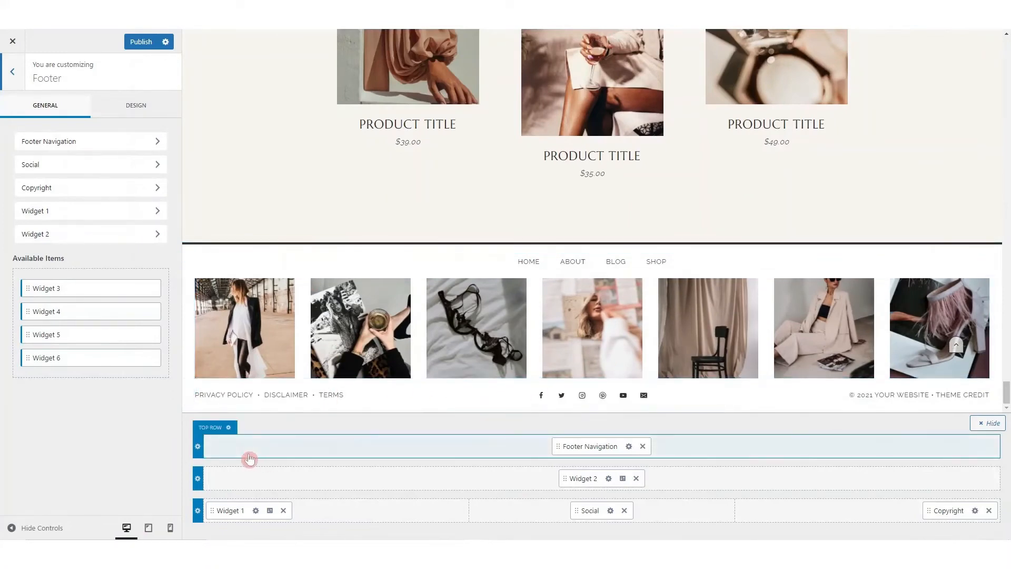
click(67, 141)
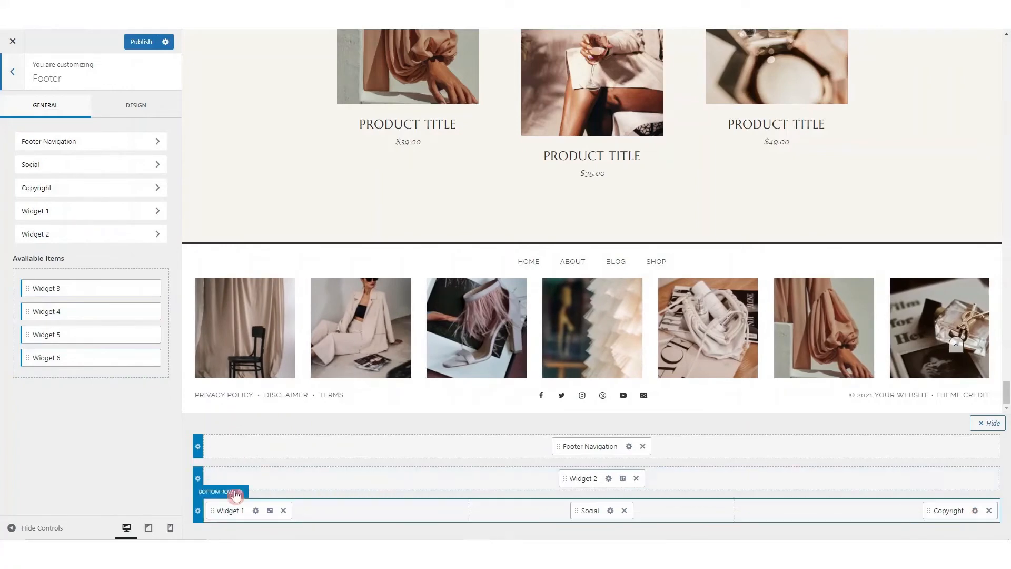
Try the Standard container width on the footer's bottom row and return it to Fullwidth
click(197, 511)
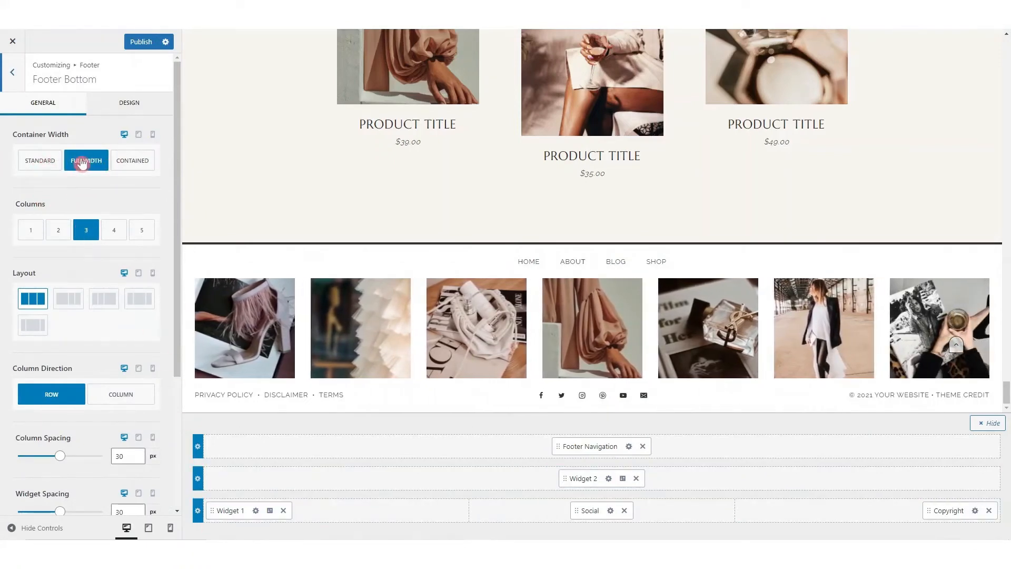
click(50, 163)
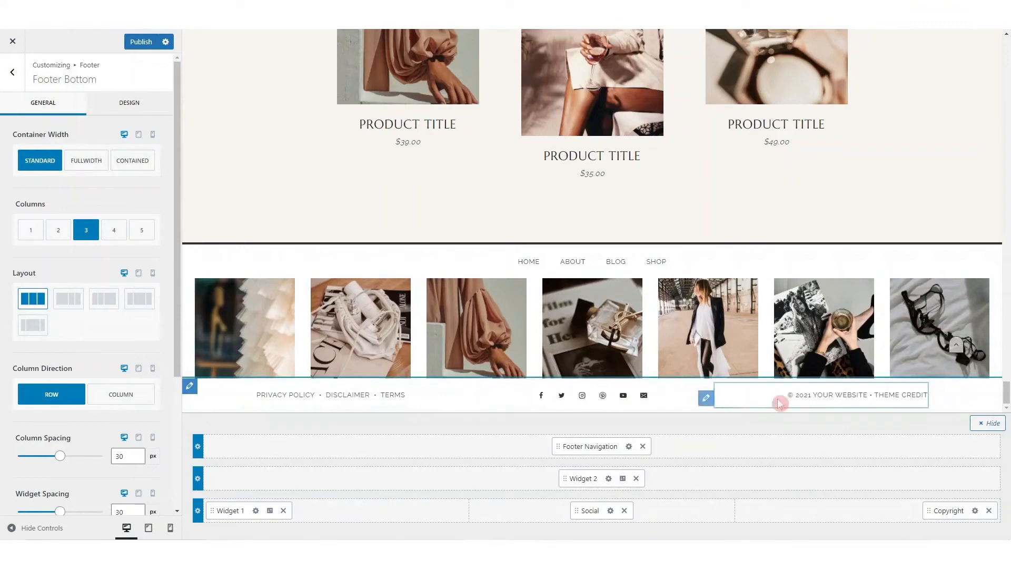
click(85, 167)
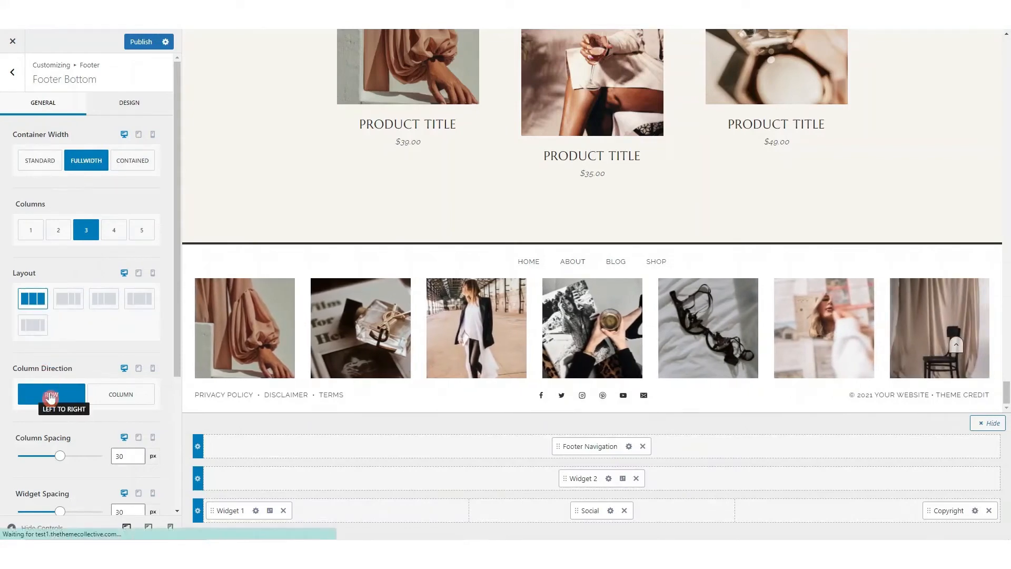
Set the footer bottom row's column direction to Column and stack Widget 1, Social and Copyright in its middle column
click(126, 395)
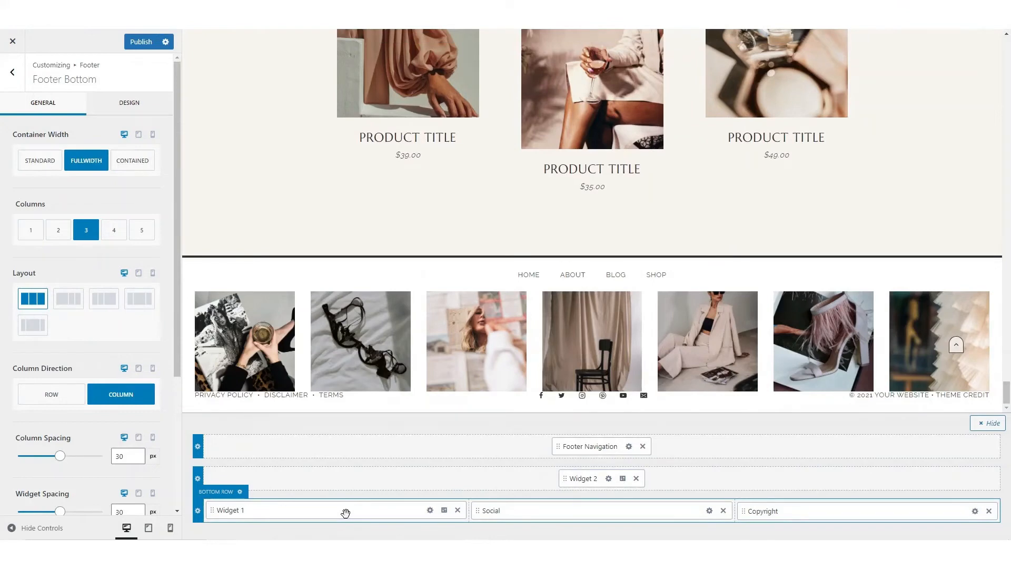
drag(346, 513, 386, 492)
drag(535, 491, 680, 488)
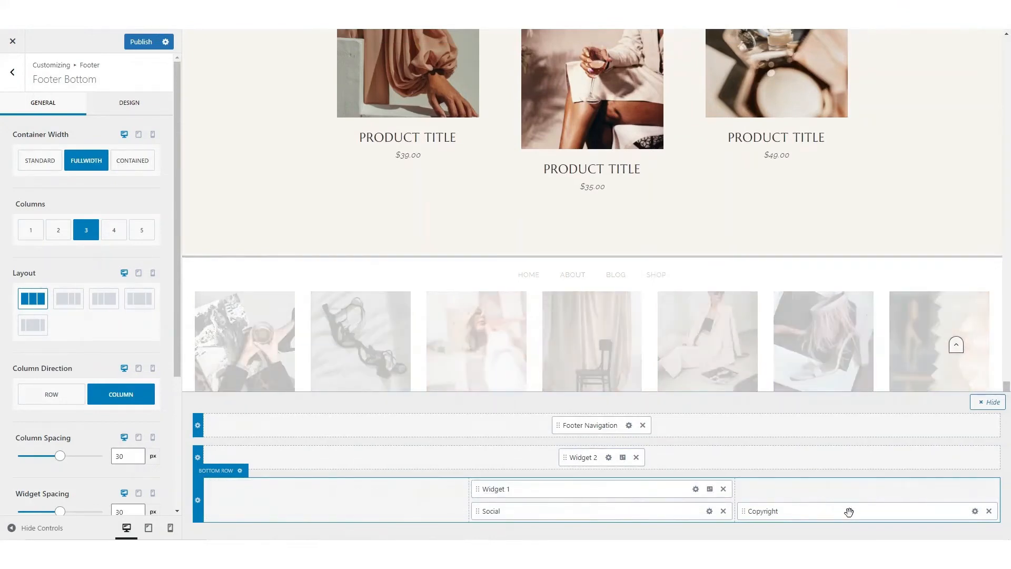
drag(848, 512, 583, 515)
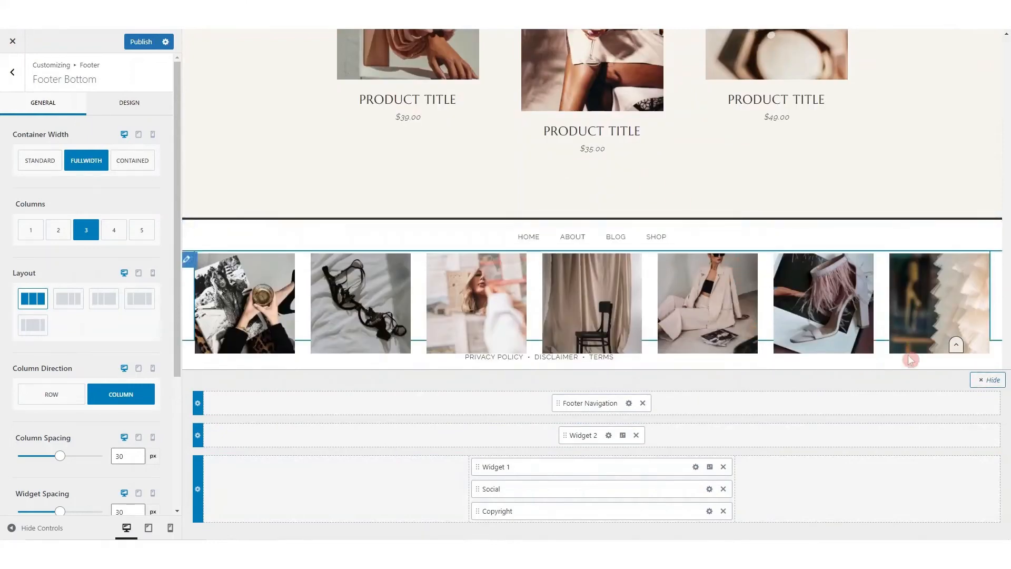
click(990, 381)
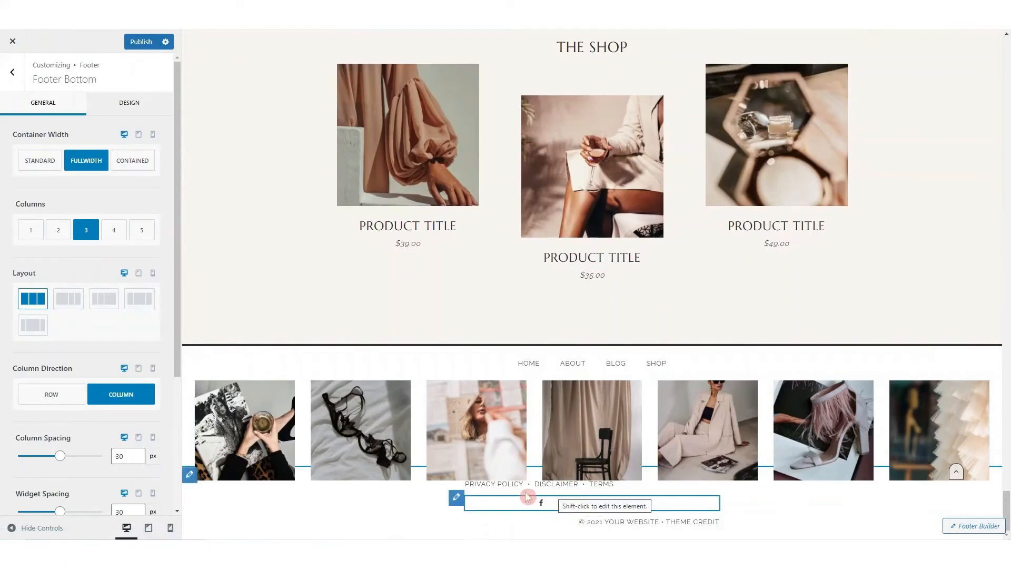
Set the footer bottom row's top spacing to 30 px
scroll(71, 342, down, 4)
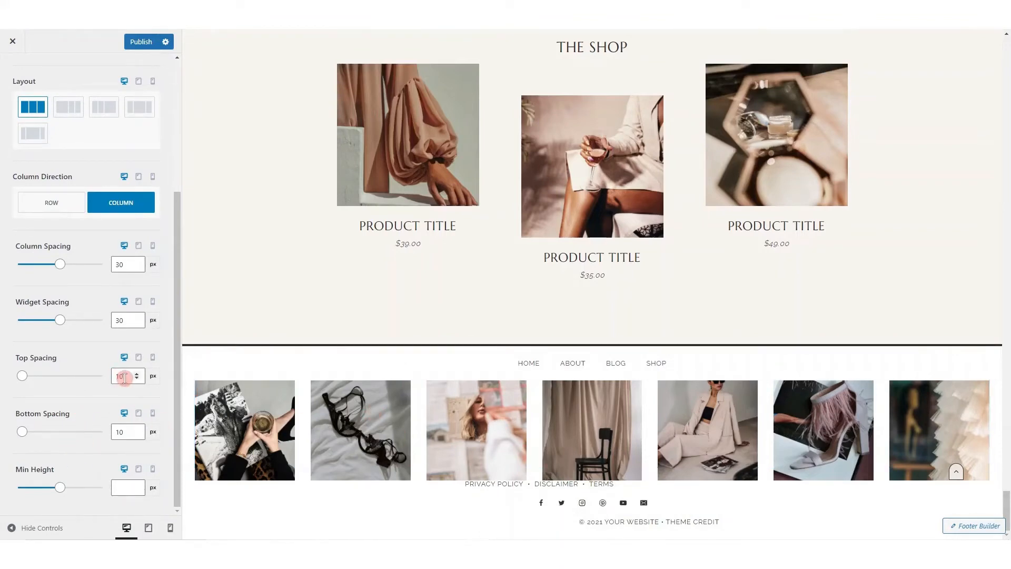
text(20)
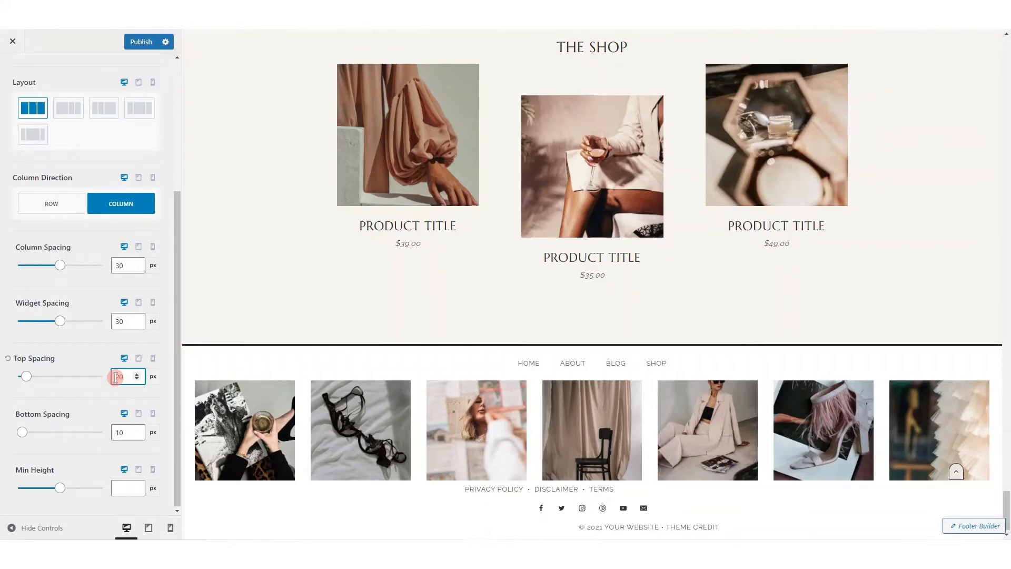
key(BackSpace)
key(BackSpace)
text(30)
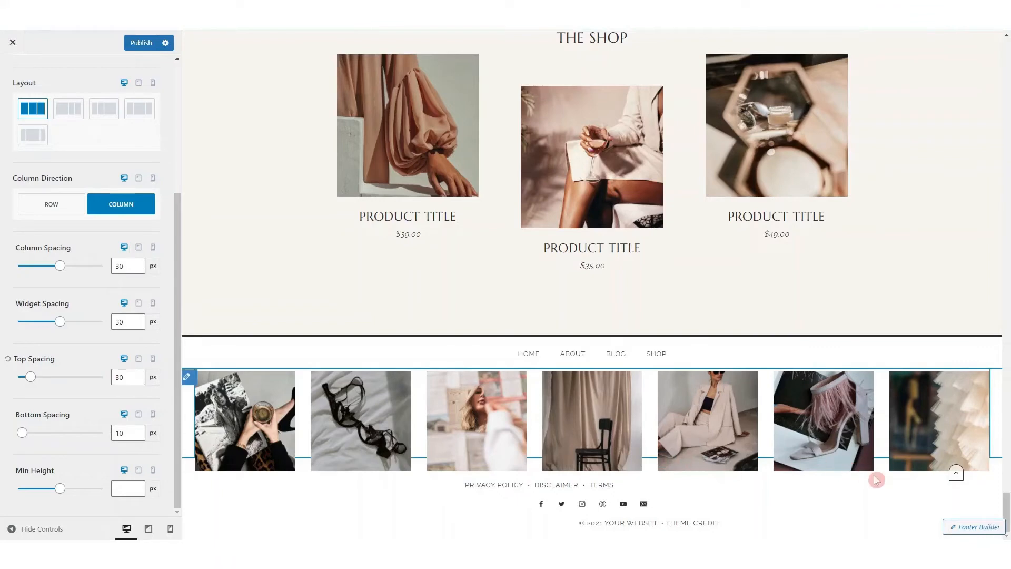
Centre the content alignment of Widget 1 and the copyright item in the footer's bottom row
click(959, 529)
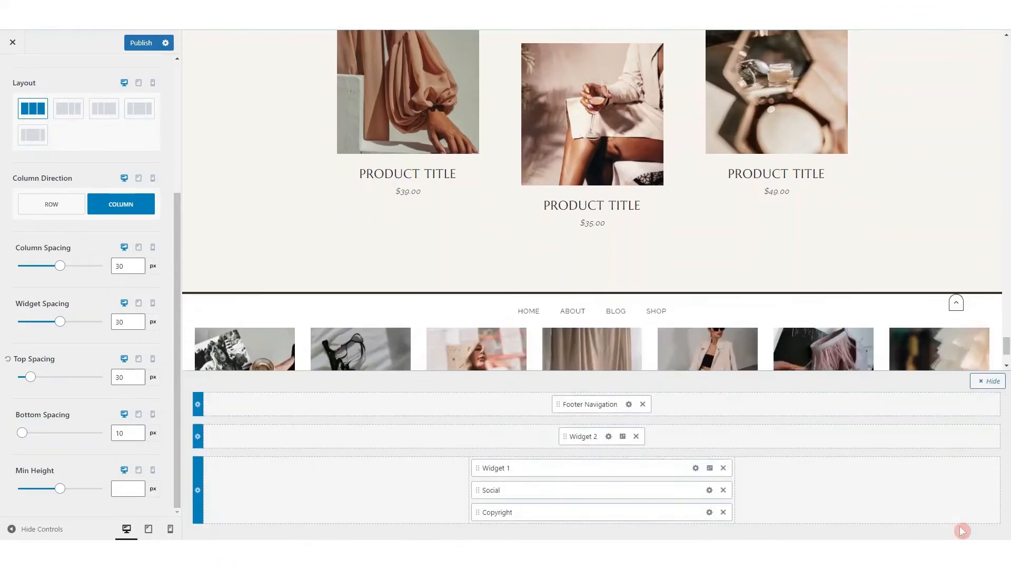
scroll(676, 318, down, 2)
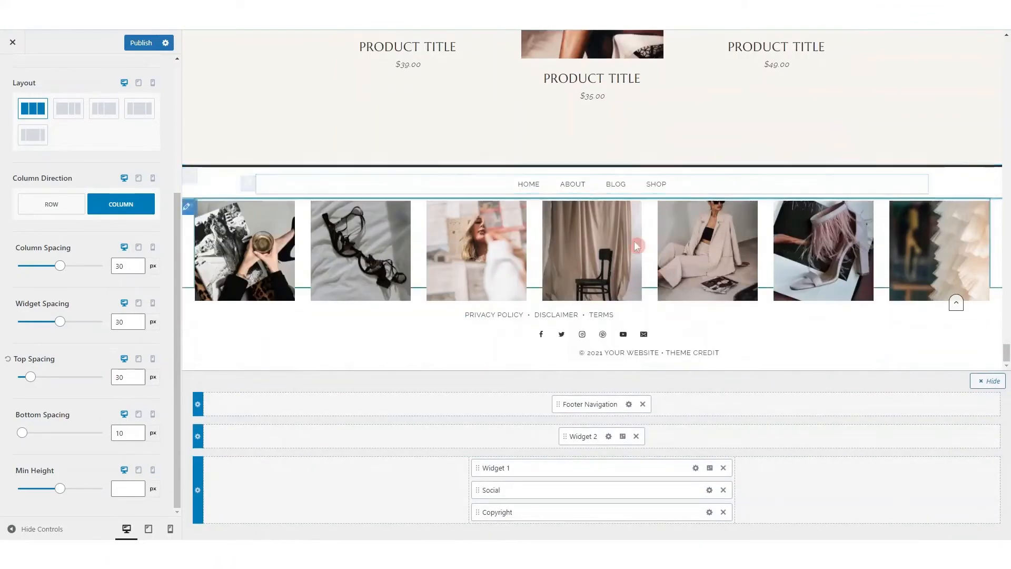
click(696, 468)
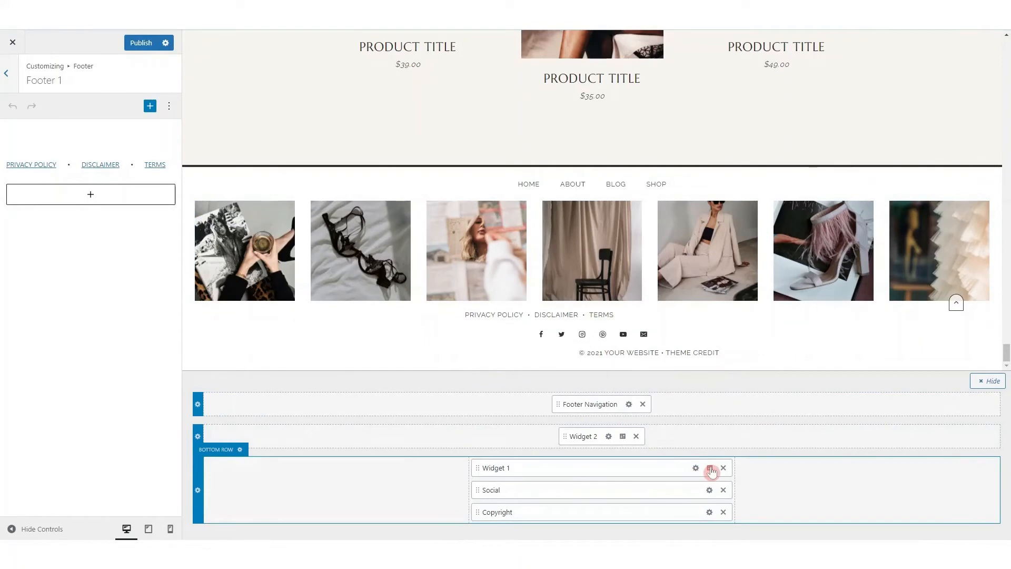
click(709, 469)
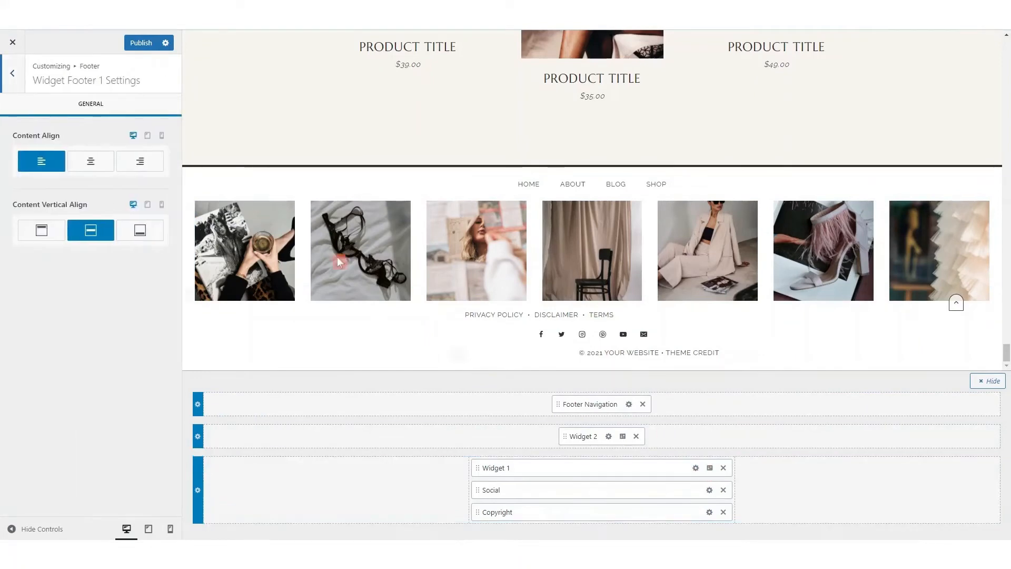
click(88, 165)
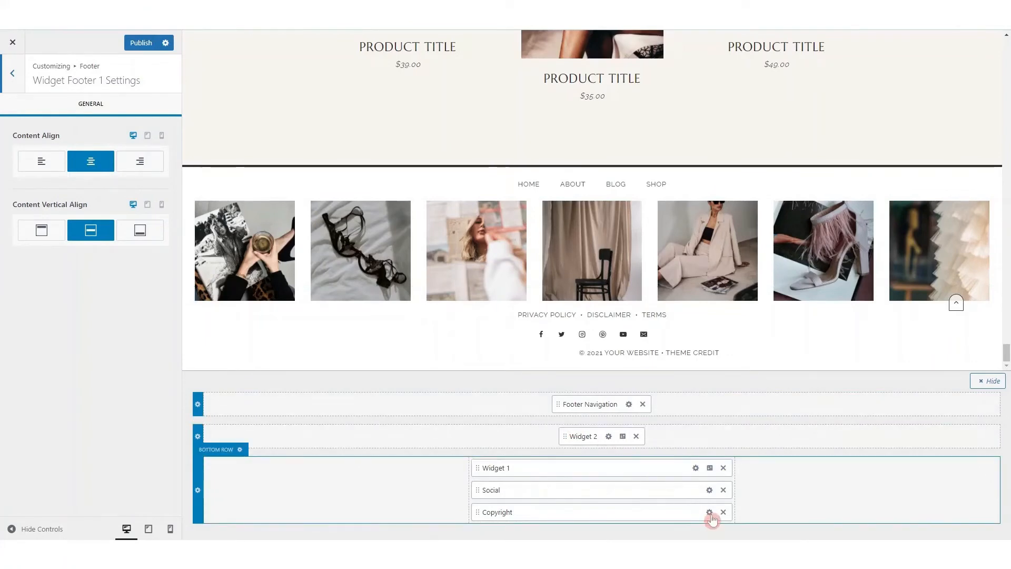
click(709, 512)
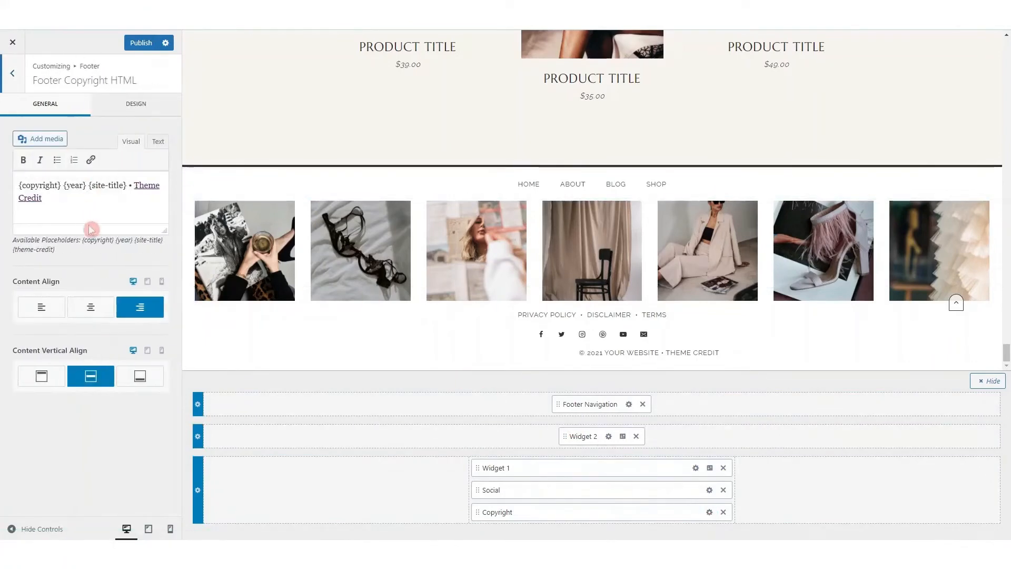
click(90, 311)
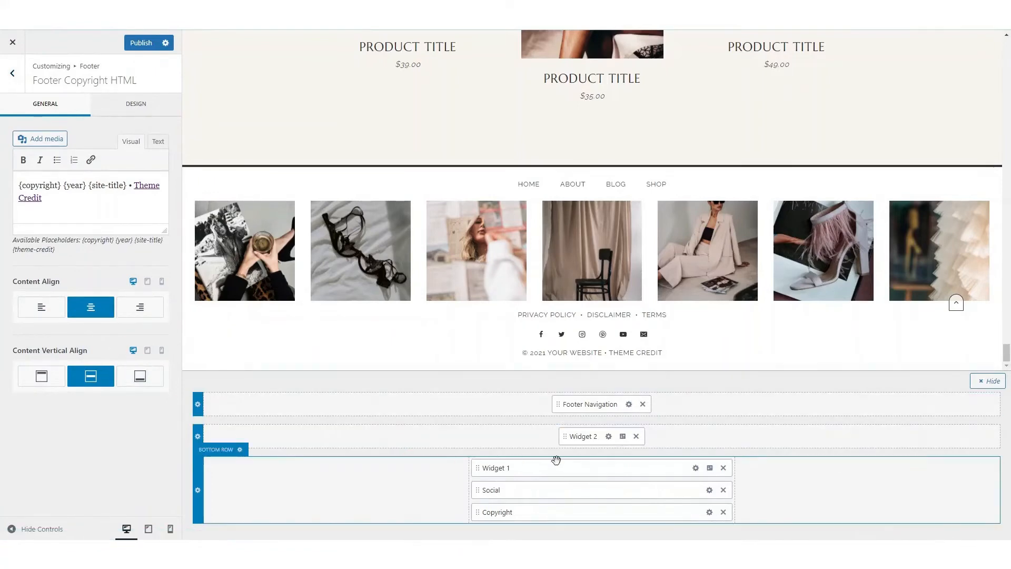
Review the editing options of Widget 2's image gallery and the footer navigation's general and design settings
click(608, 436)
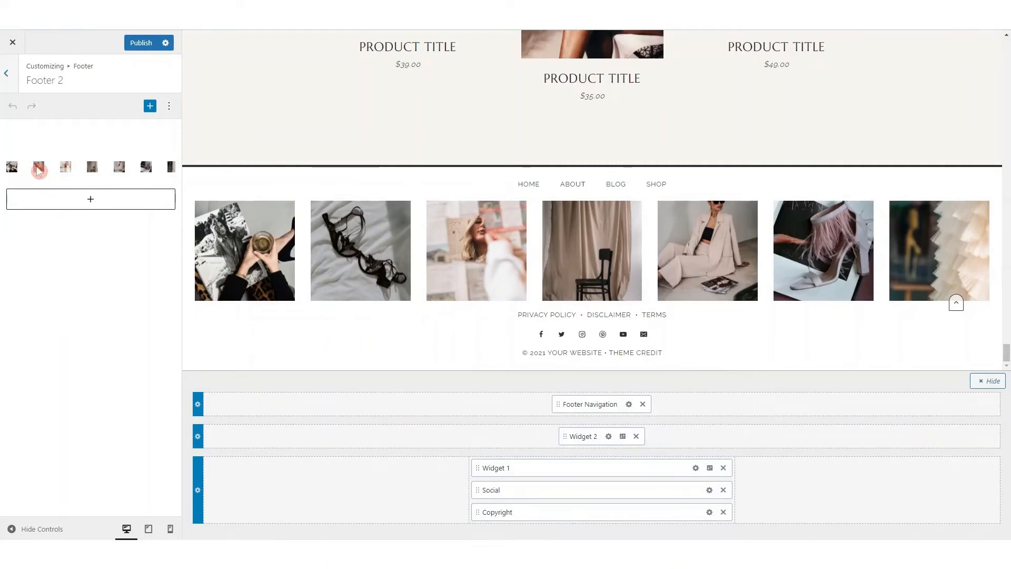
click(38, 169)
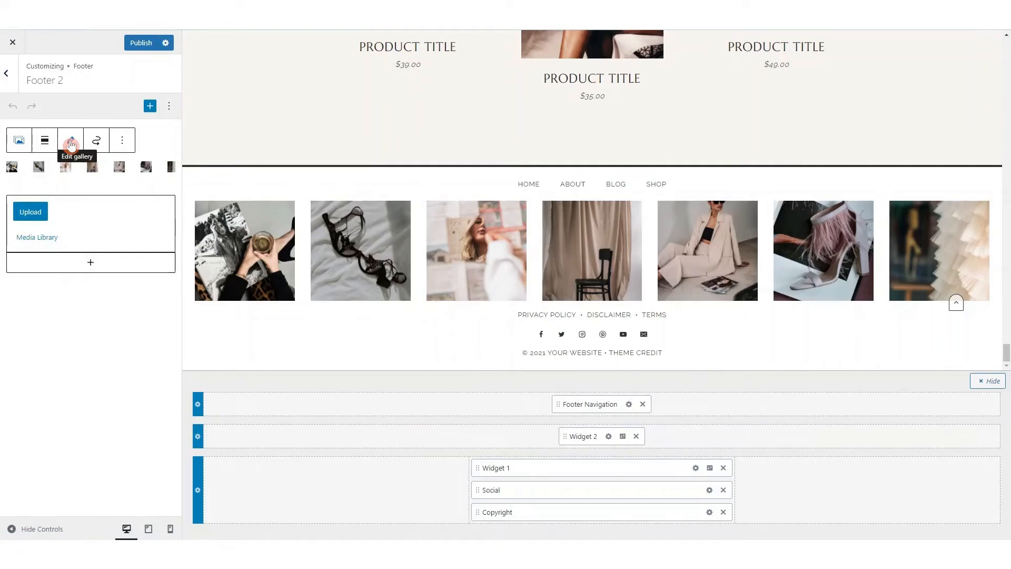
click(629, 404)
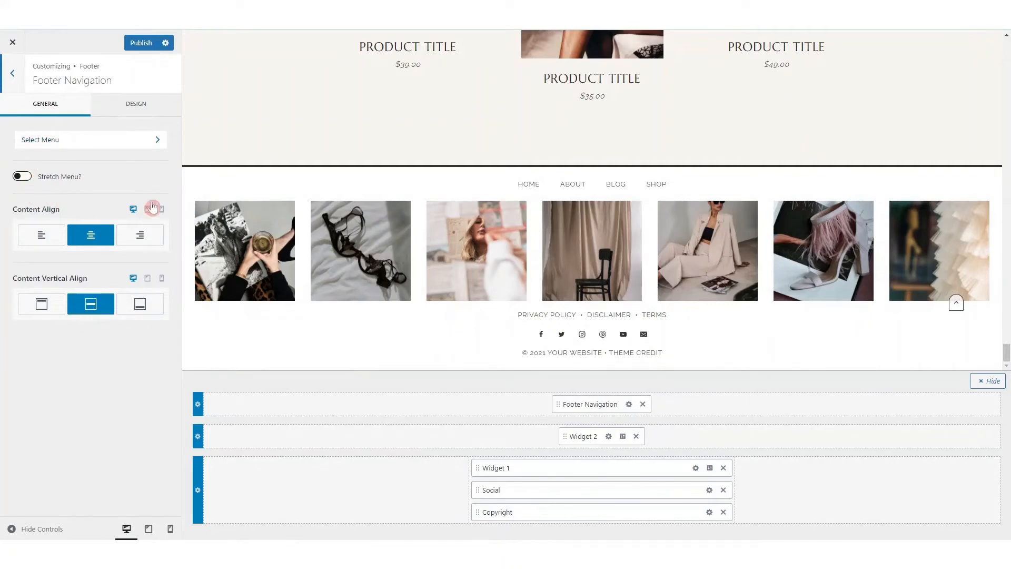
click(137, 105)
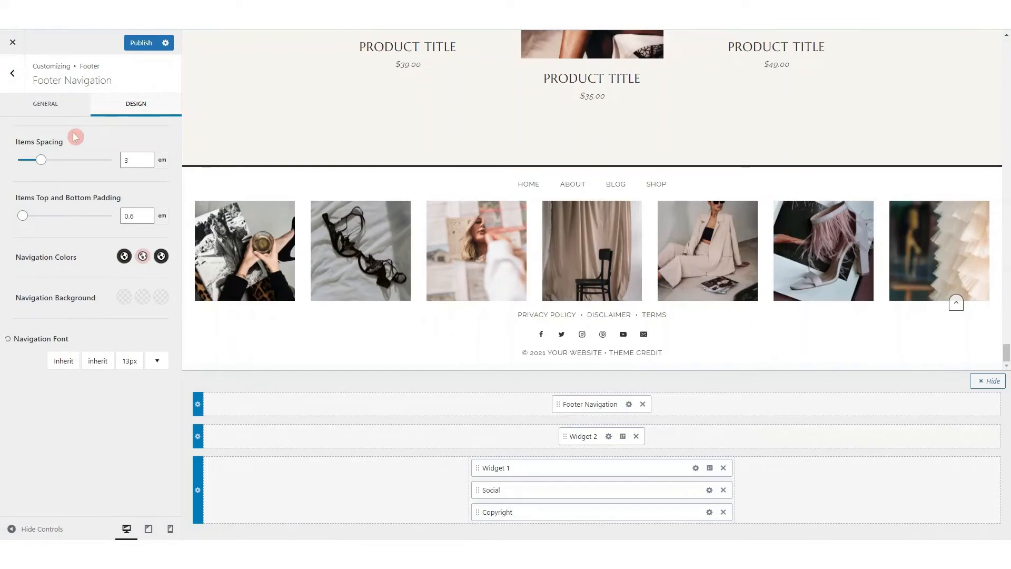
Leave the footer settings, bring the preview to the page top and turn on the page title in the Page Layout settings
click(16, 76)
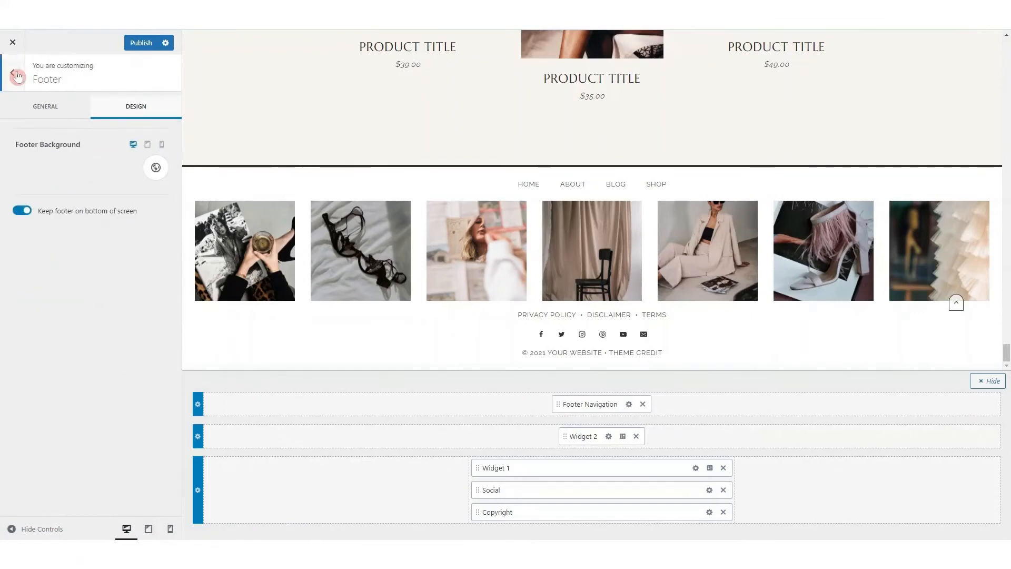
click(16, 76)
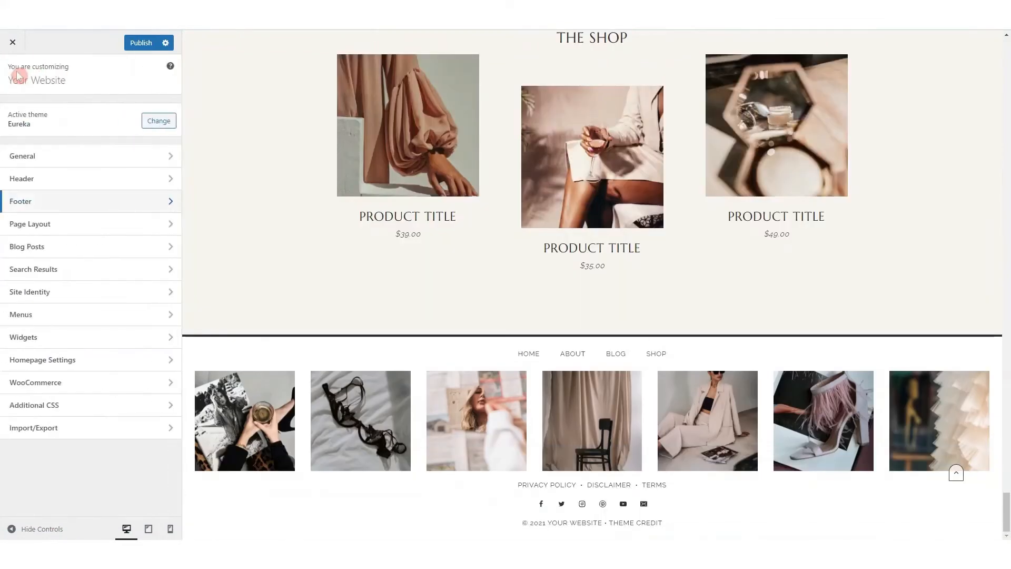
click(62, 226)
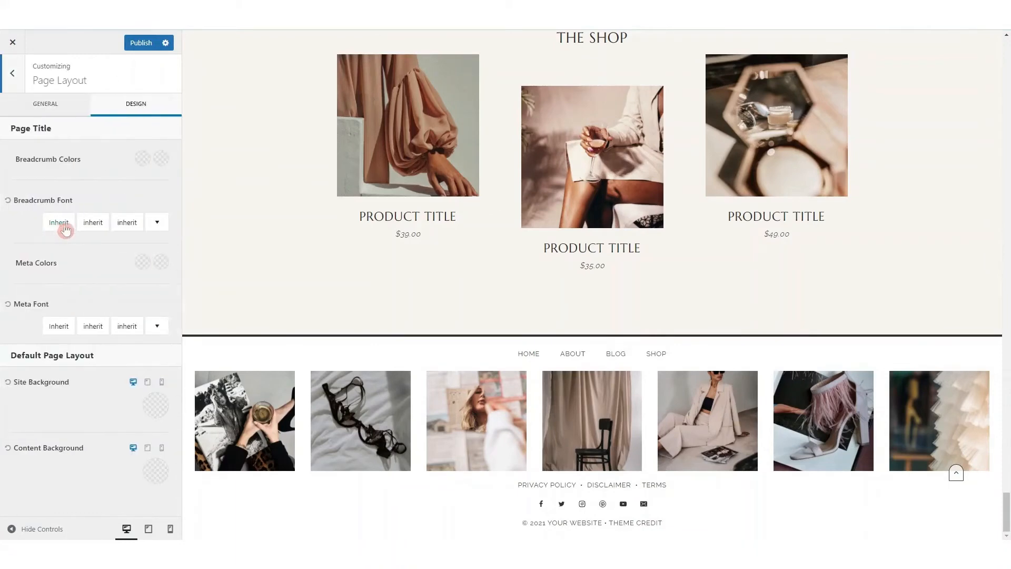
scroll(615, 266, up, 8)
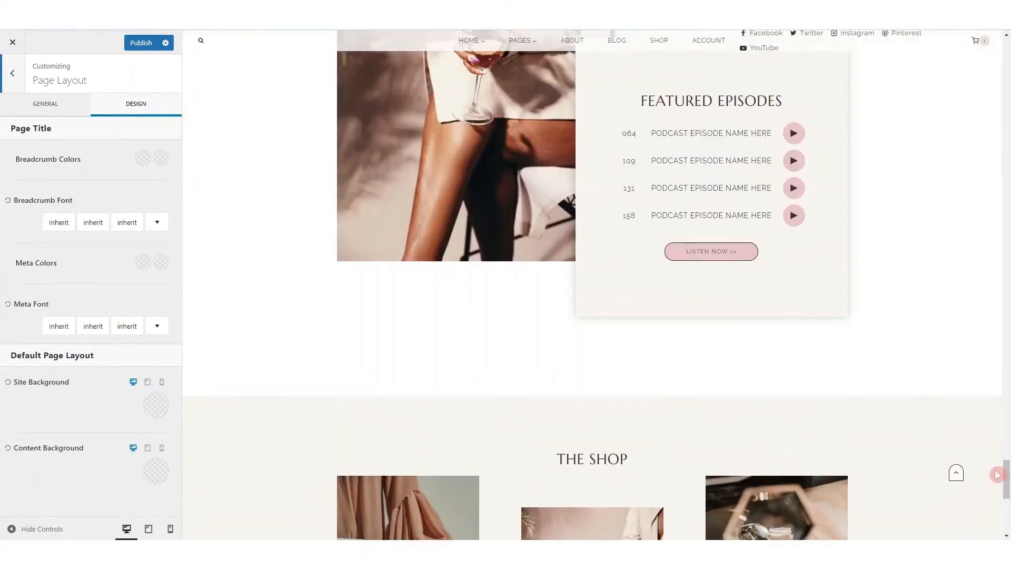
drag(1007, 426, 1006, 46)
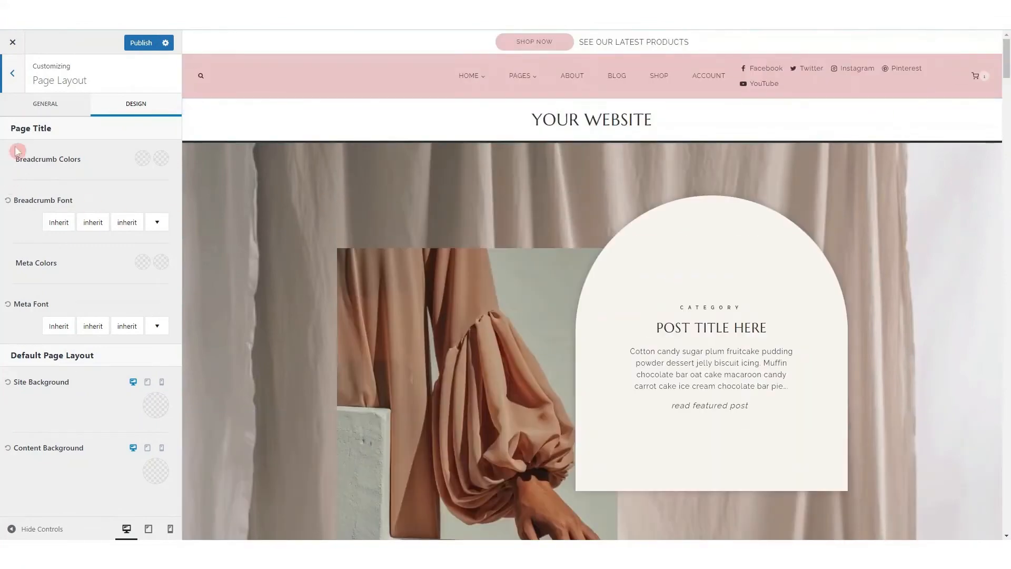
click(38, 108)
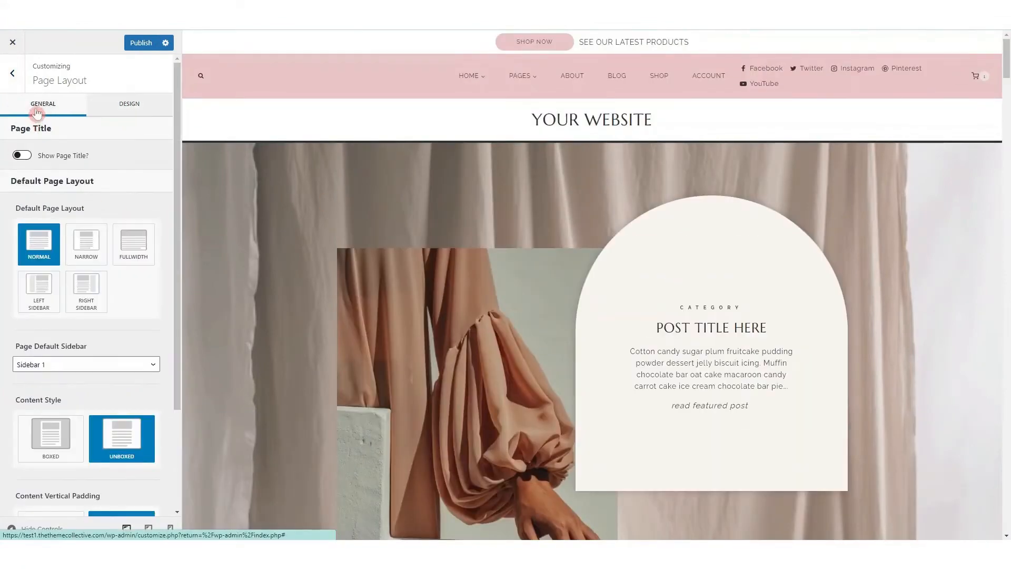
click(24, 158)
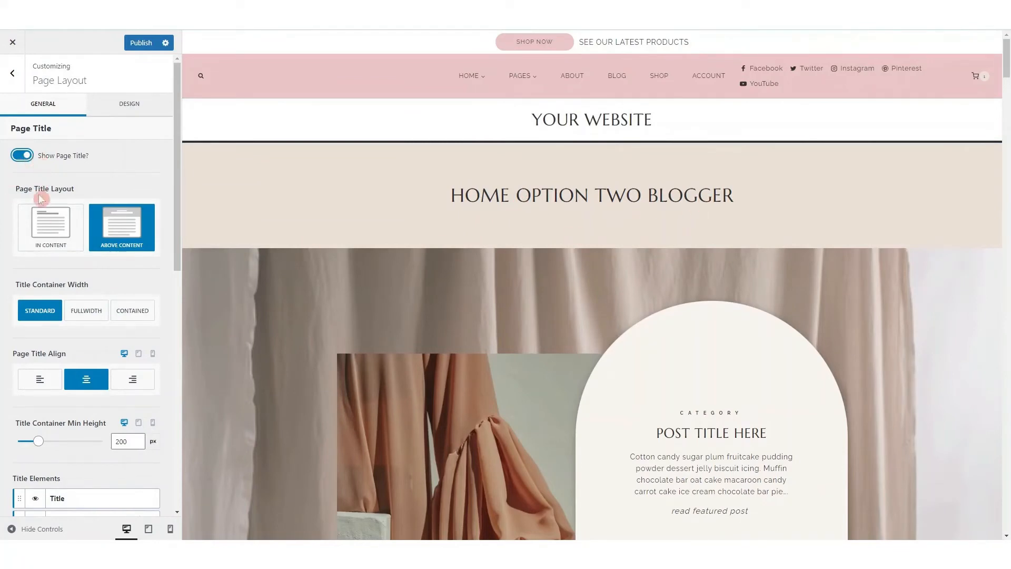
Try left and right alignment for the page title and return it to centre
scroll(47, 224, down, 1)
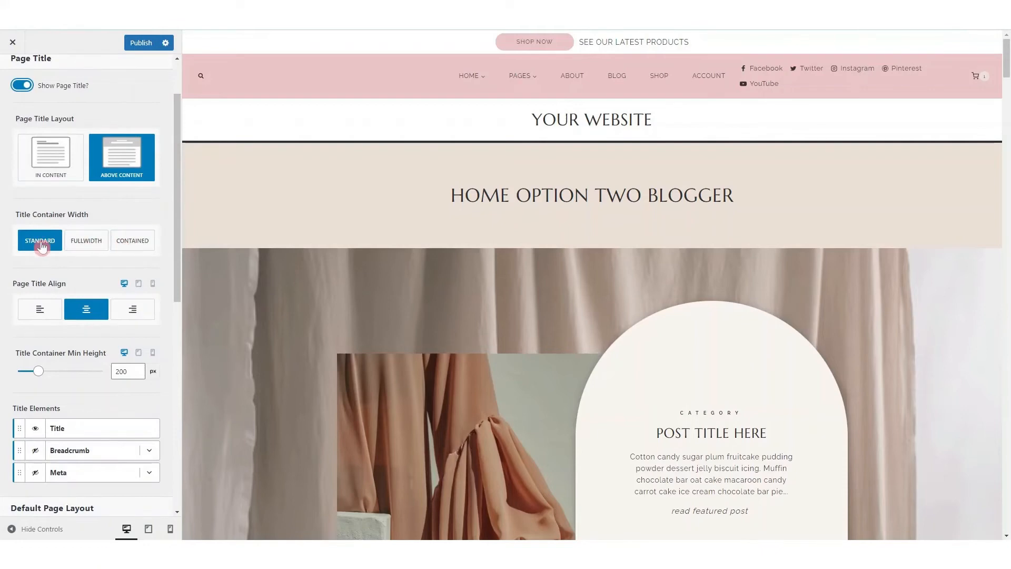
scroll(39, 248, down, 2)
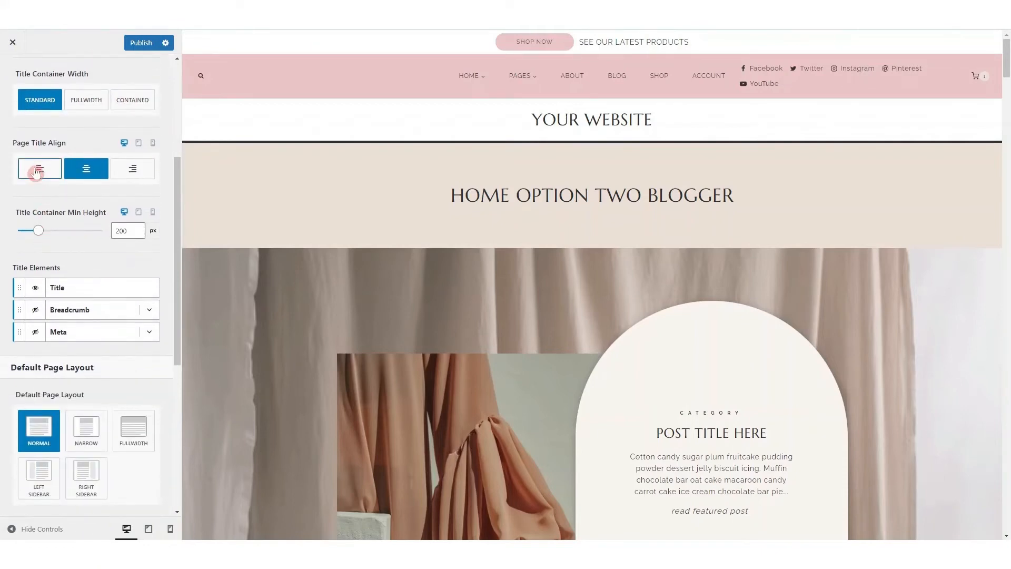
click(41, 171)
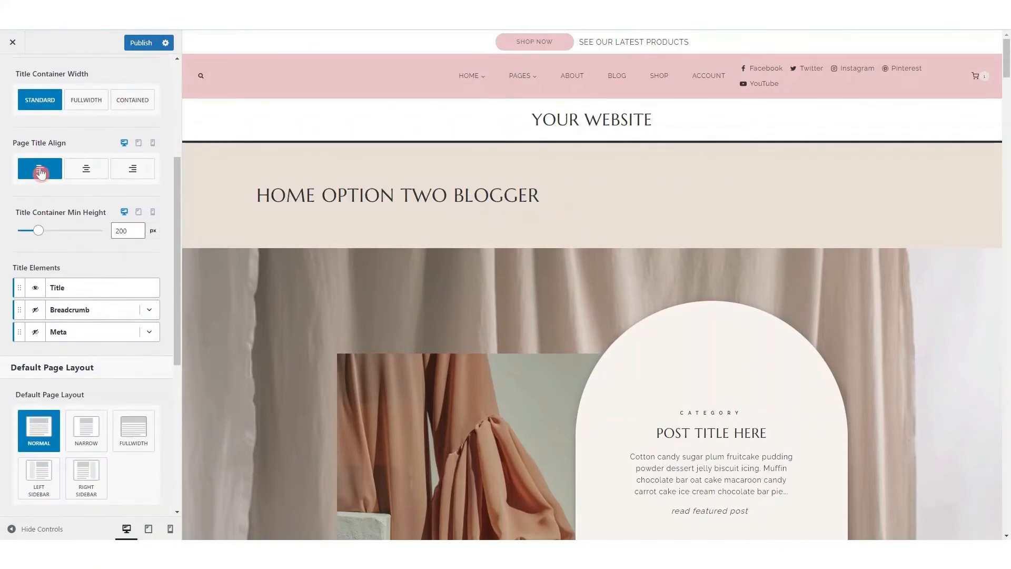
click(135, 168)
click(89, 172)
Enable the content vertical padding for the default page layout
scroll(48, 168, down, 1)
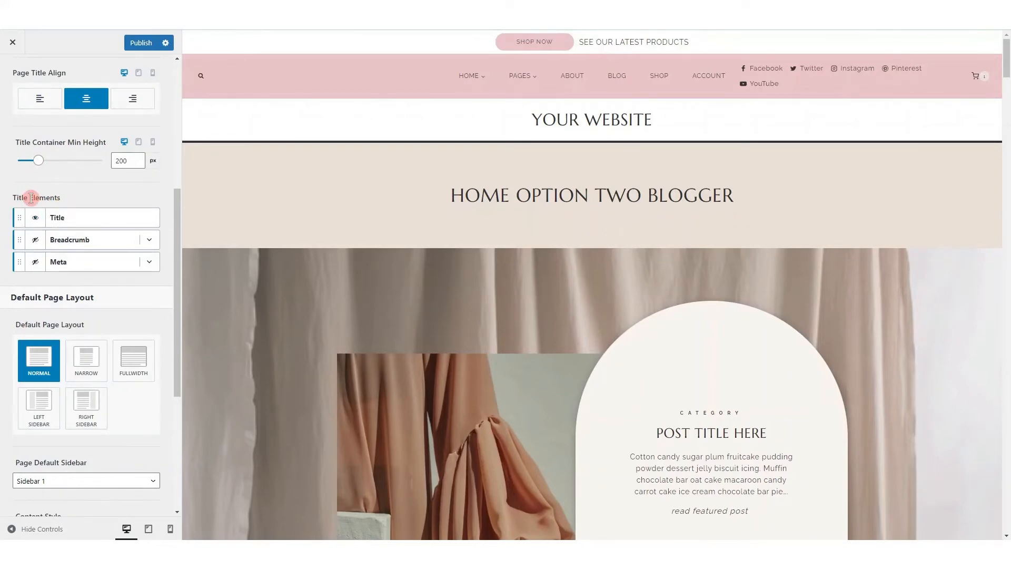
scroll(58, 243, down, 2)
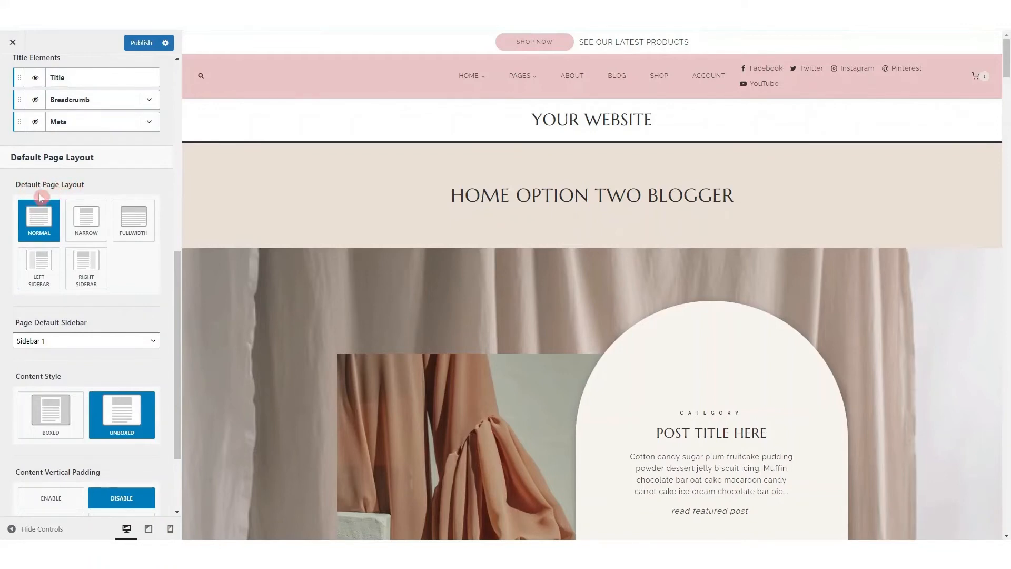
scroll(43, 322, down, 2)
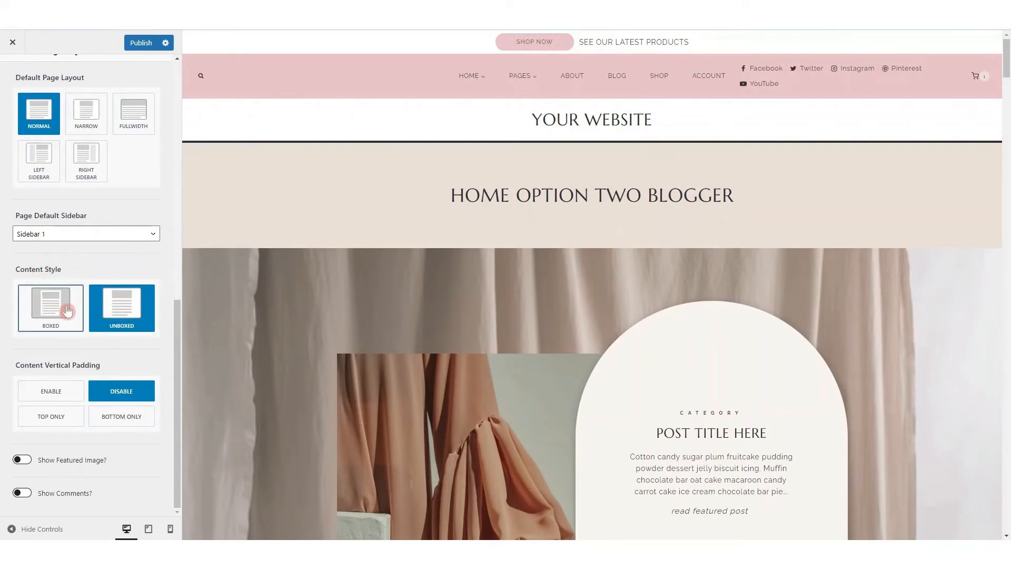
click(51, 396)
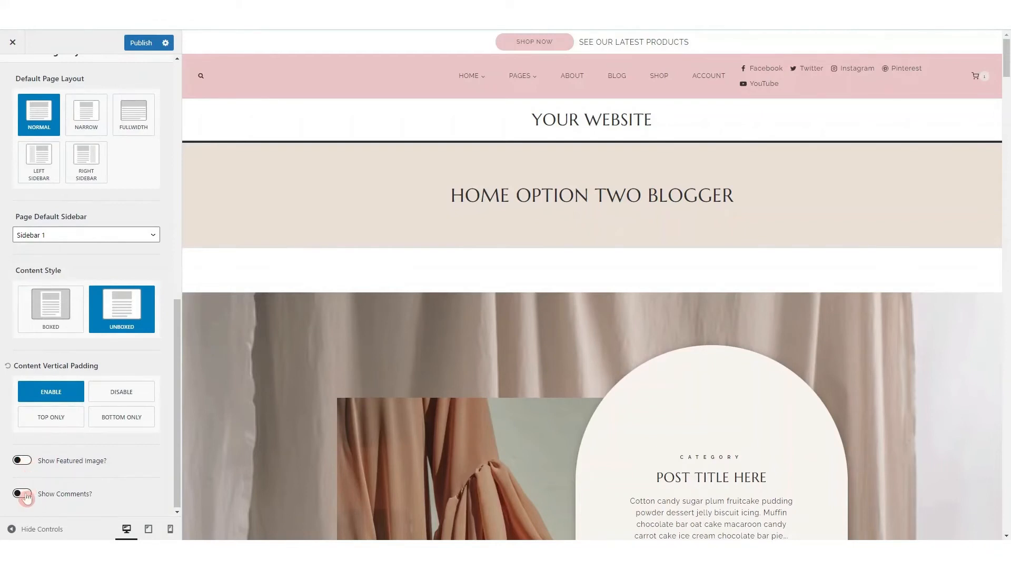
Review the Page Layout design settings for the title, breadcrumb and meta fonts, colors and backgrounds
scroll(68, 266, up, 10)
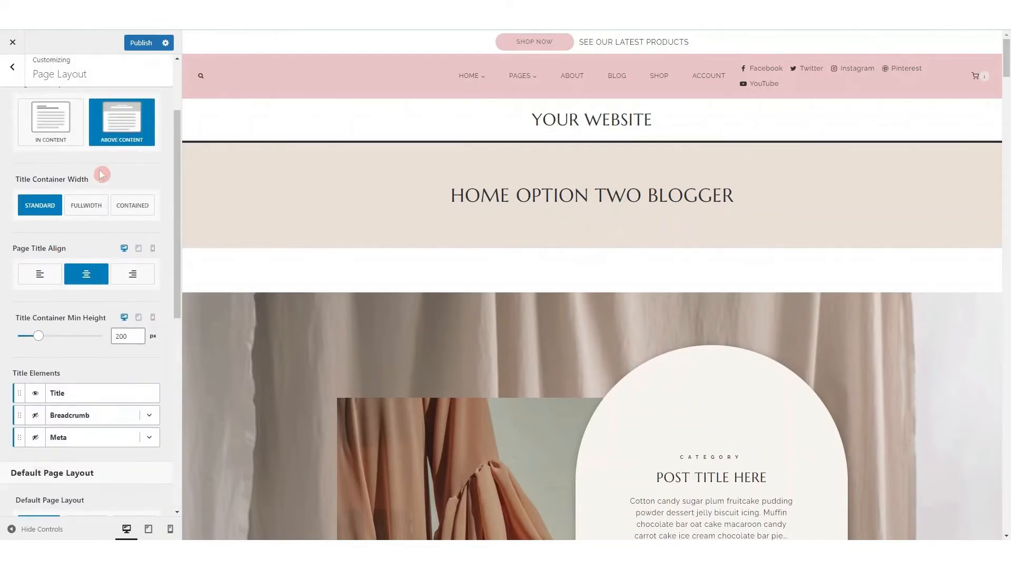
click(127, 105)
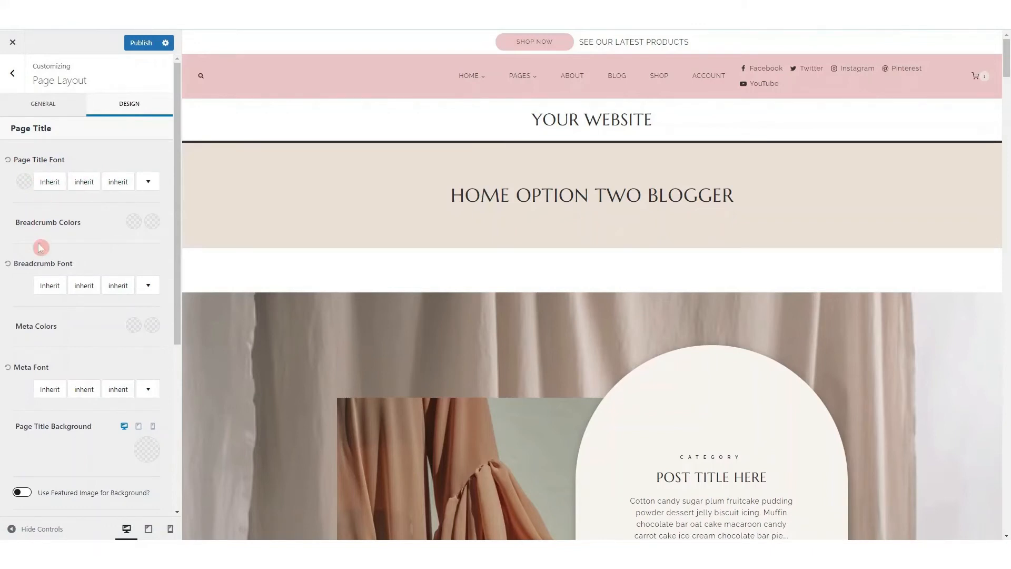
scroll(29, 371, down, 4)
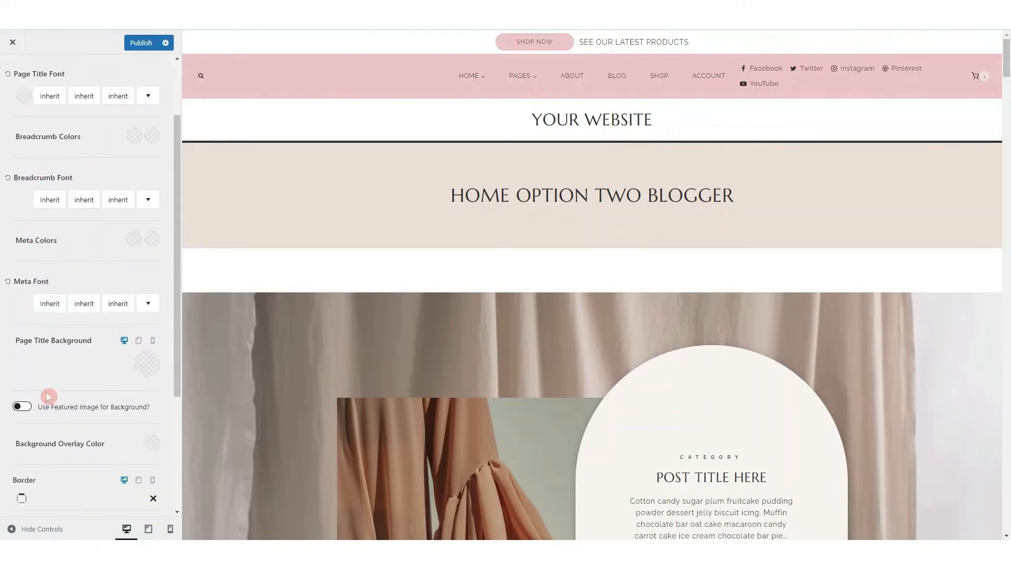
Check the color, gradient and image choices for the page title background and the site and content background settings
click(148, 241)
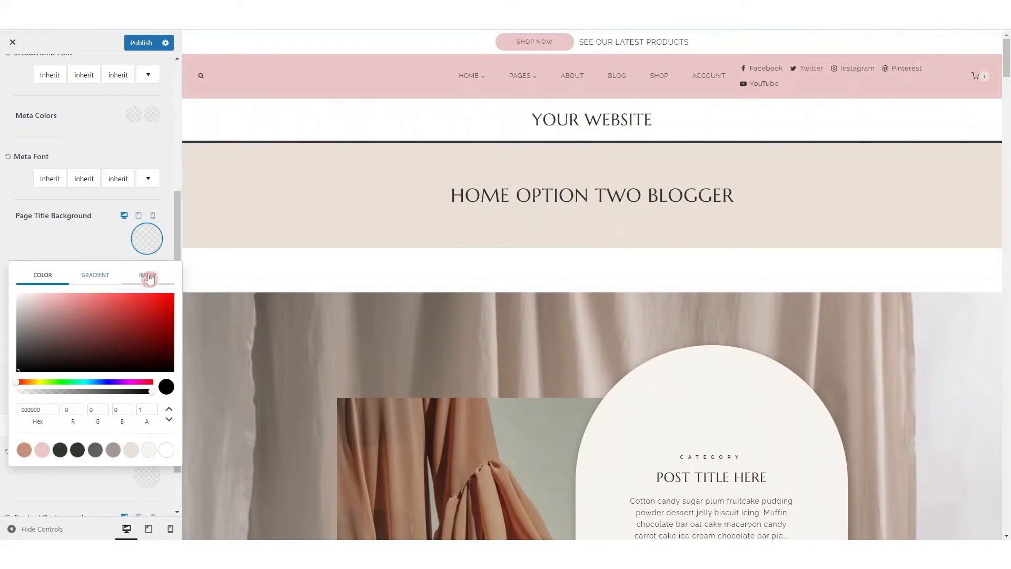
click(86, 230)
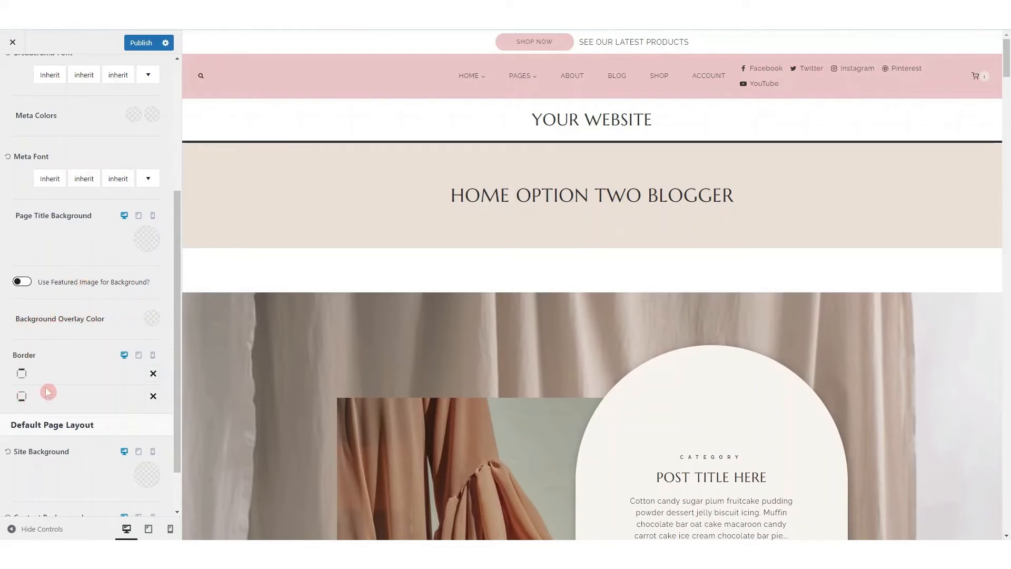
scroll(45, 392, down, 1)
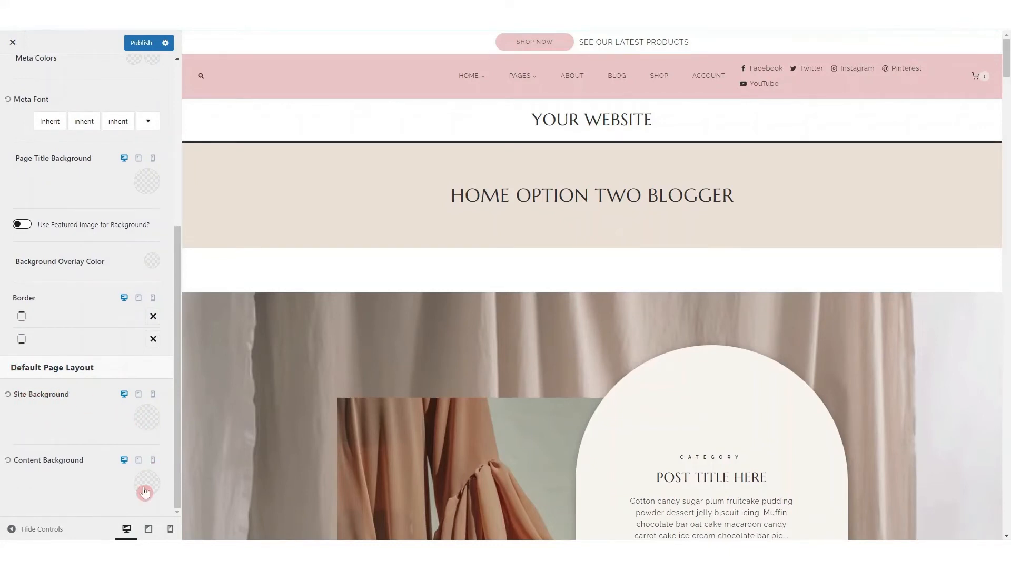
scroll(106, 252, up, 5)
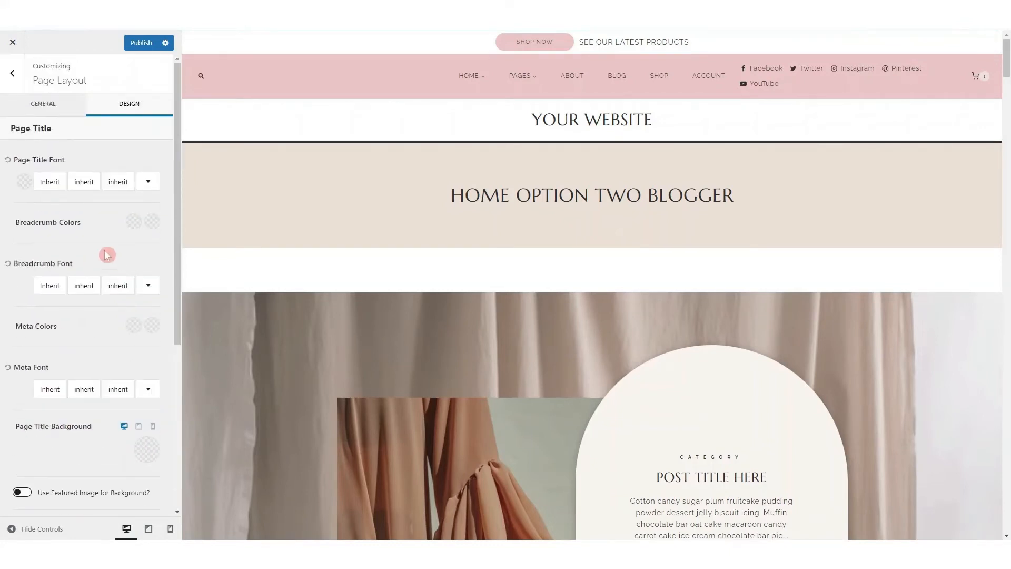
Turn off the page title in the general settings of Page Layout
click(12, 69)
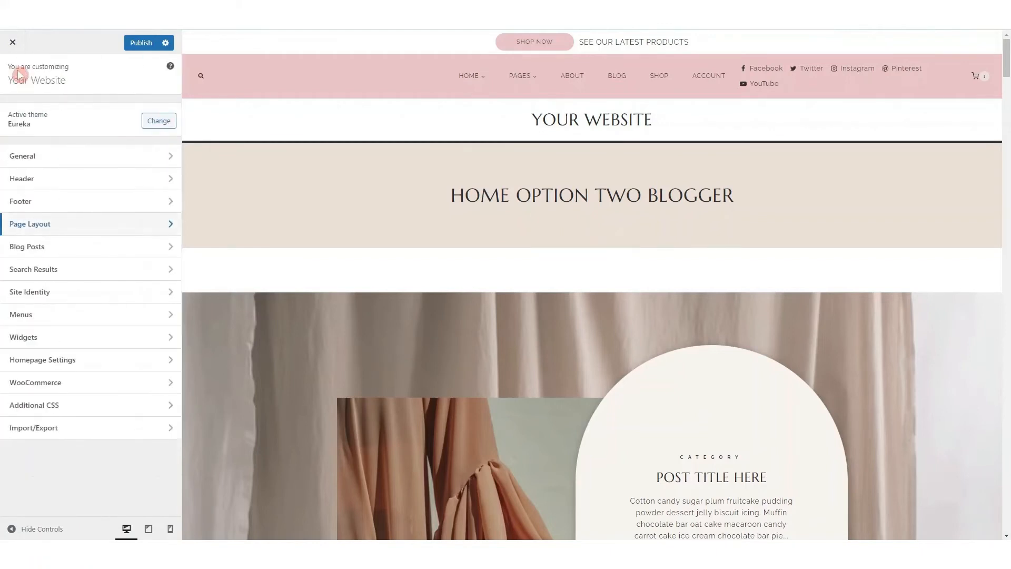
click(36, 231)
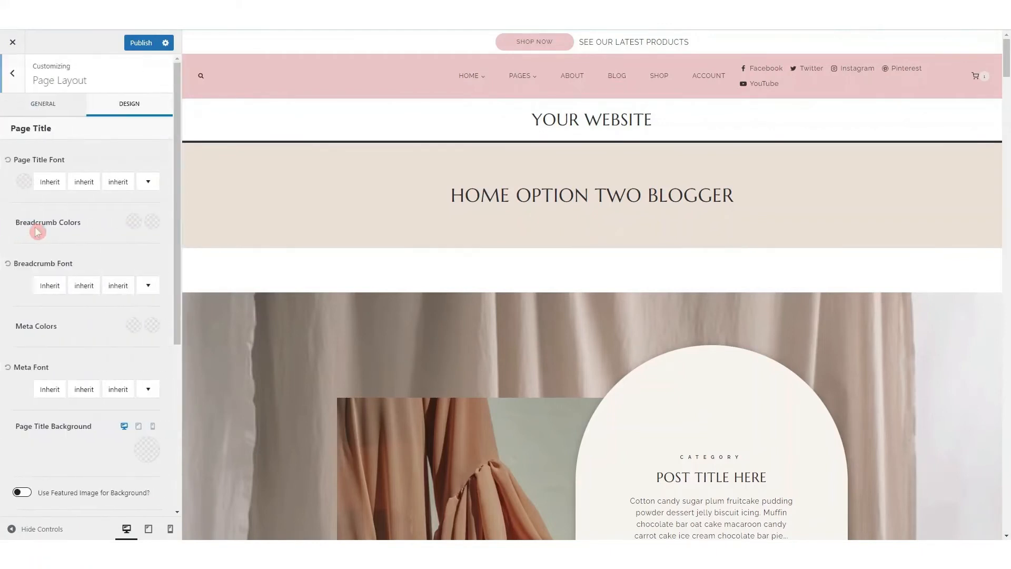
click(33, 112)
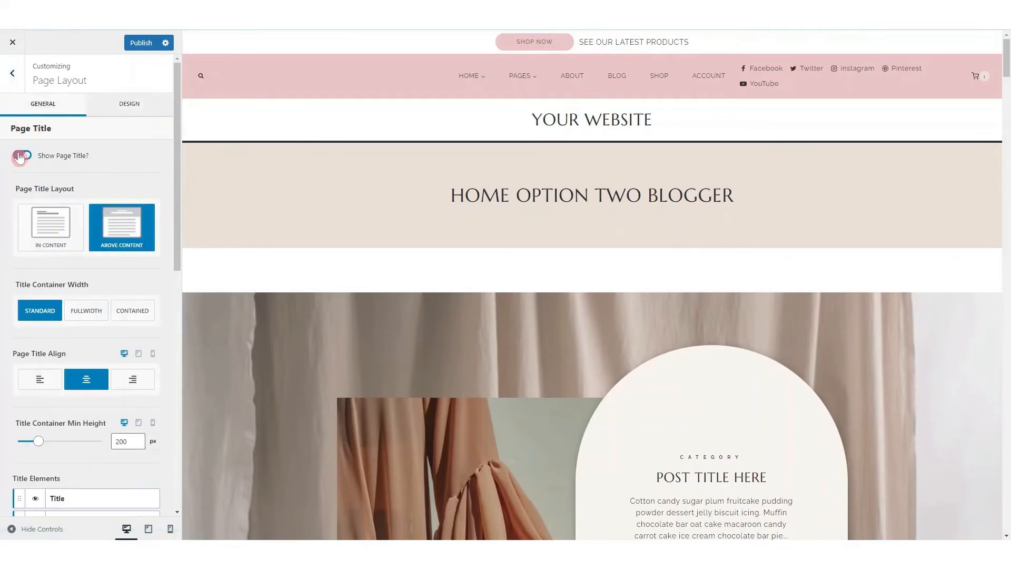
click(20, 155)
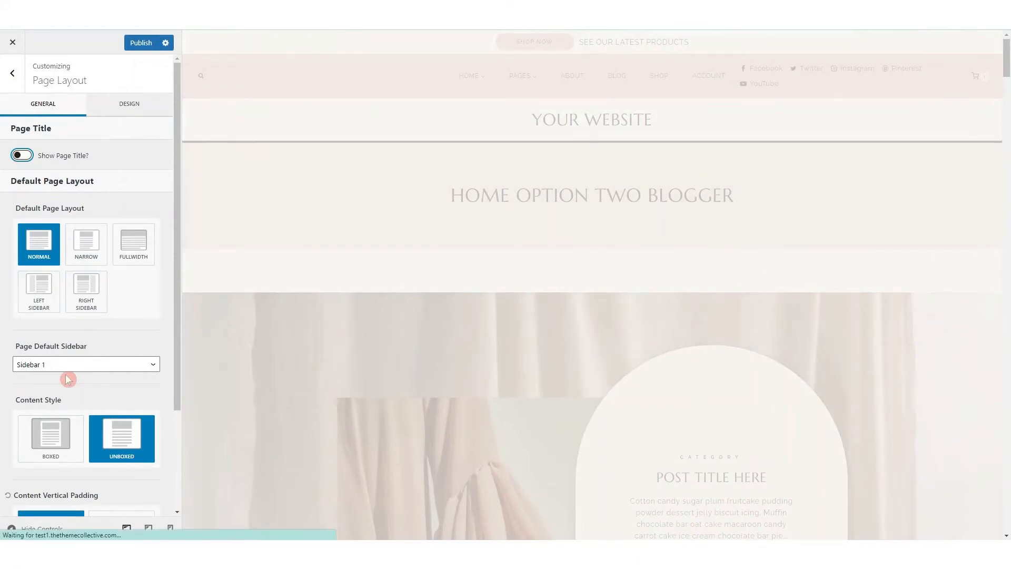
Disable the content vertical padding for the default page layout and leave the Page Layout settings
scroll(55, 348, down, 3)
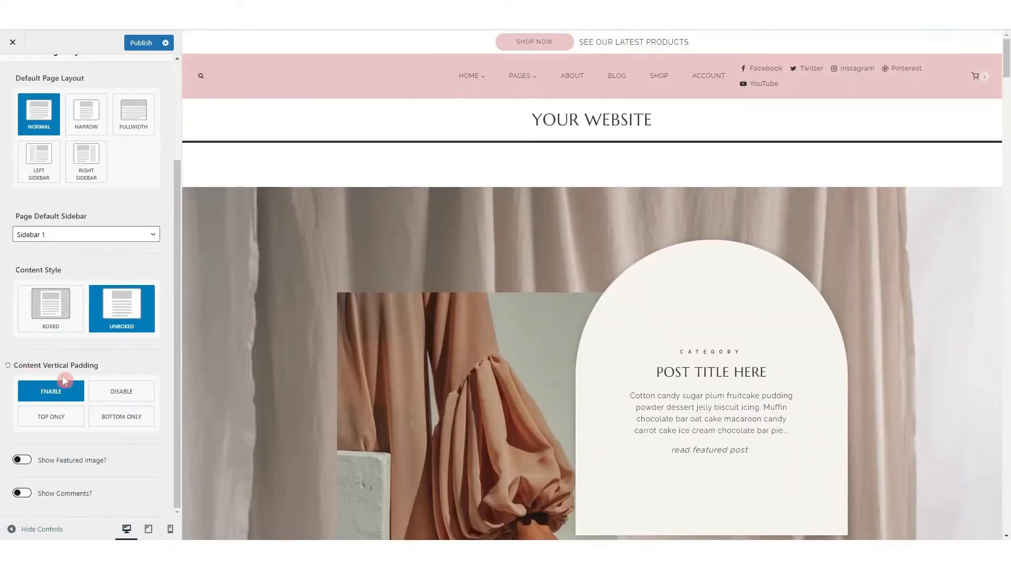
click(117, 390)
scroll(78, 277, up, 2)
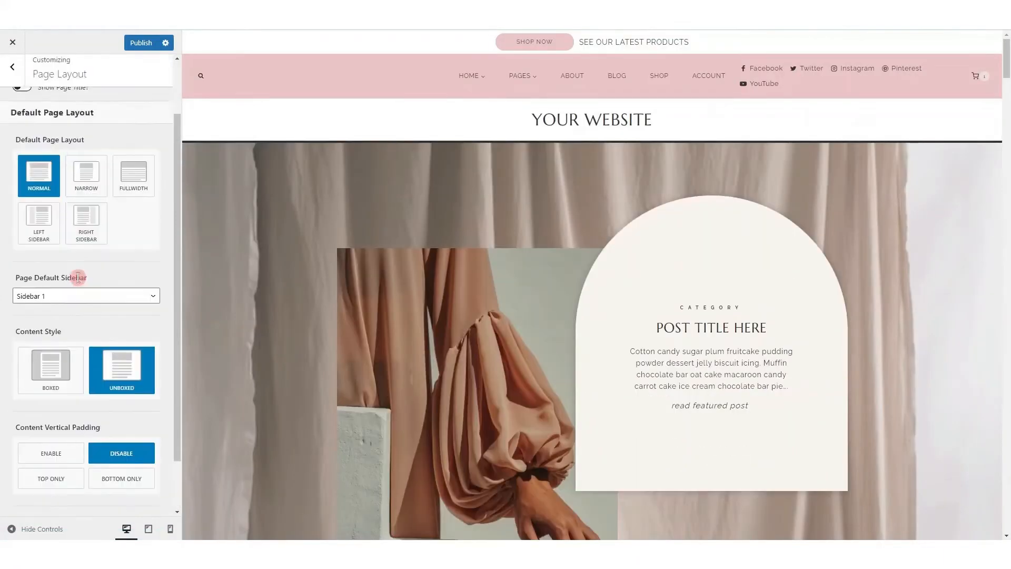
scroll(78, 278, up, 3)
click(12, 67)
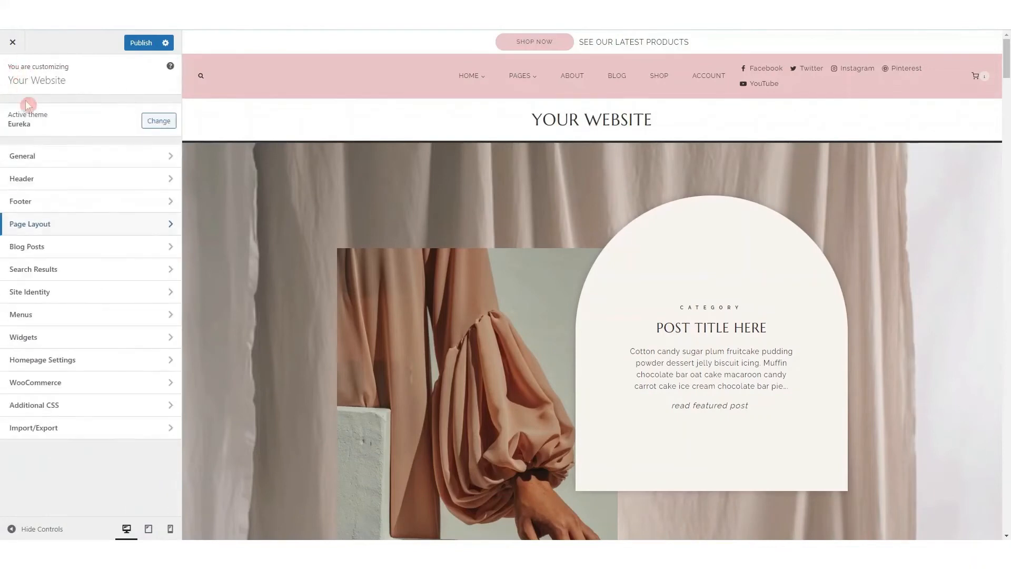
Bring up the blog page in the preview and open the Archive Layout settings for blog posts
click(49, 250)
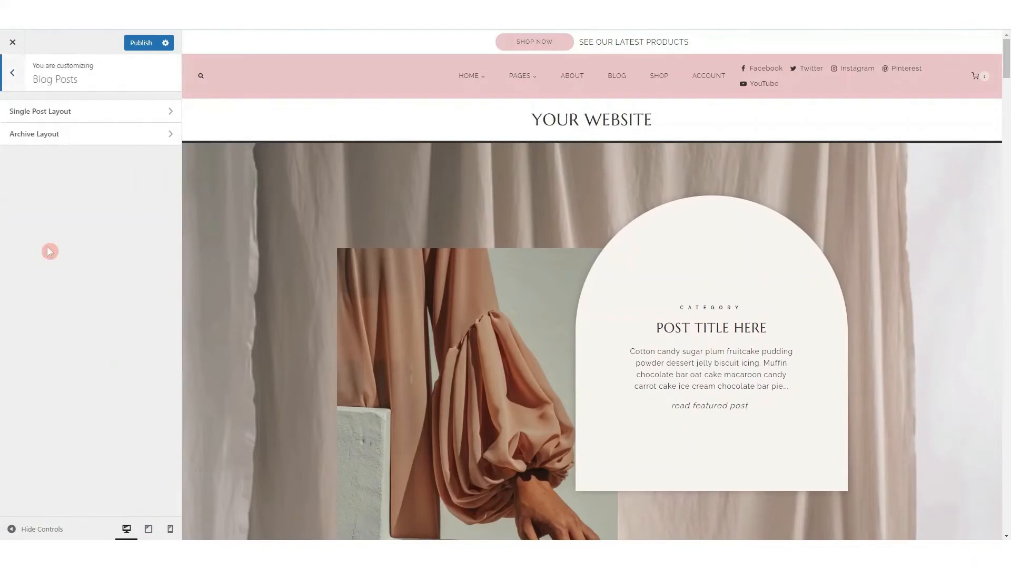
click(617, 76)
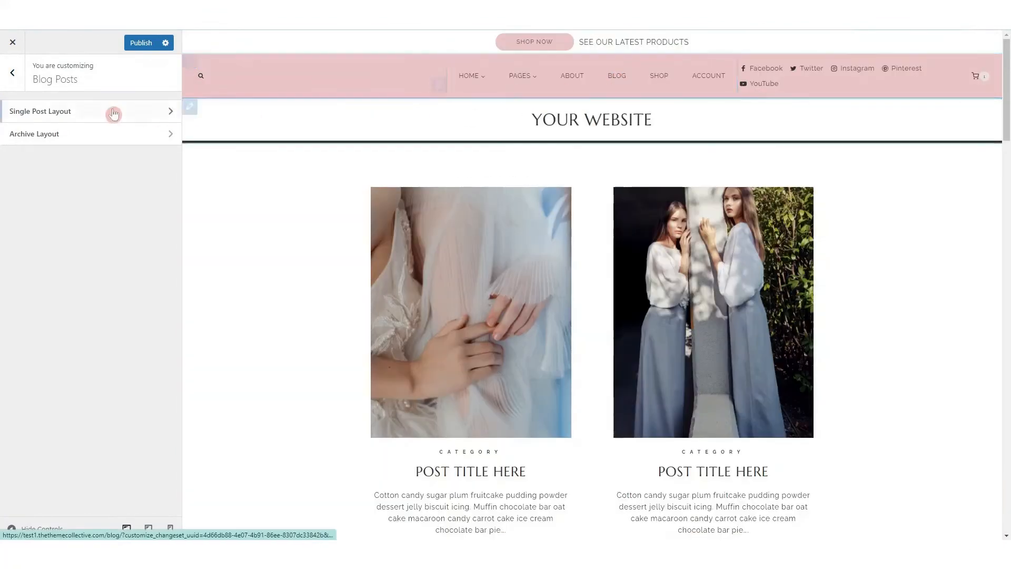
click(42, 135)
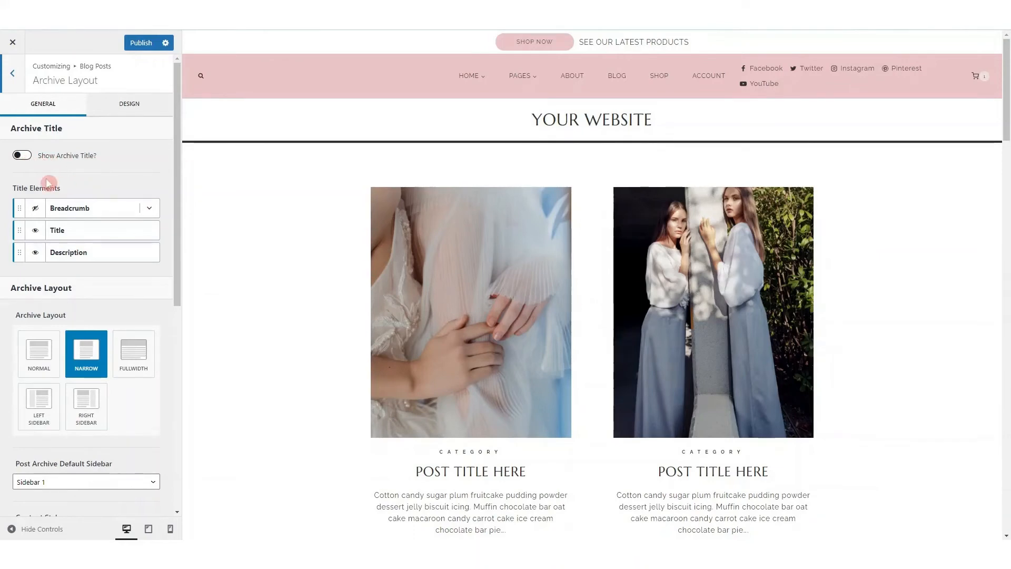
Try showing the archive title with its breadcrumb on the blog page, and turn both off again
click(28, 156)
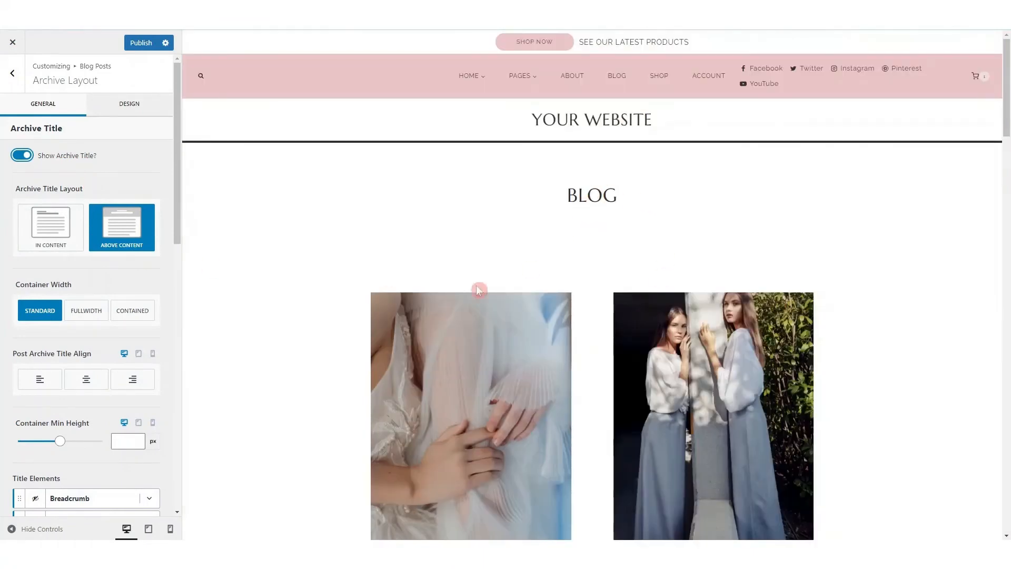
scroll(63, 316, down, 3)
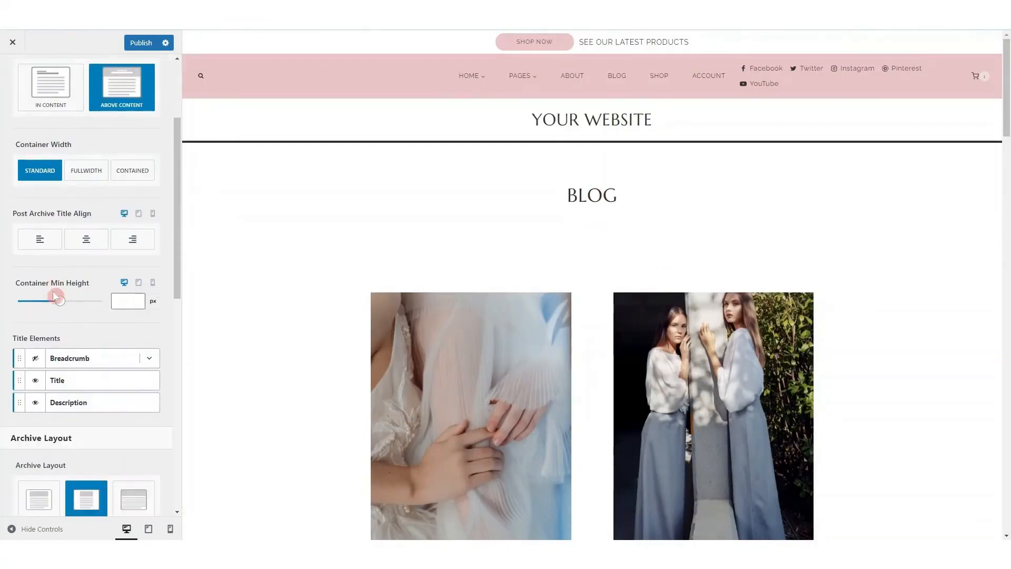
scroll(63, 217, up, 3)
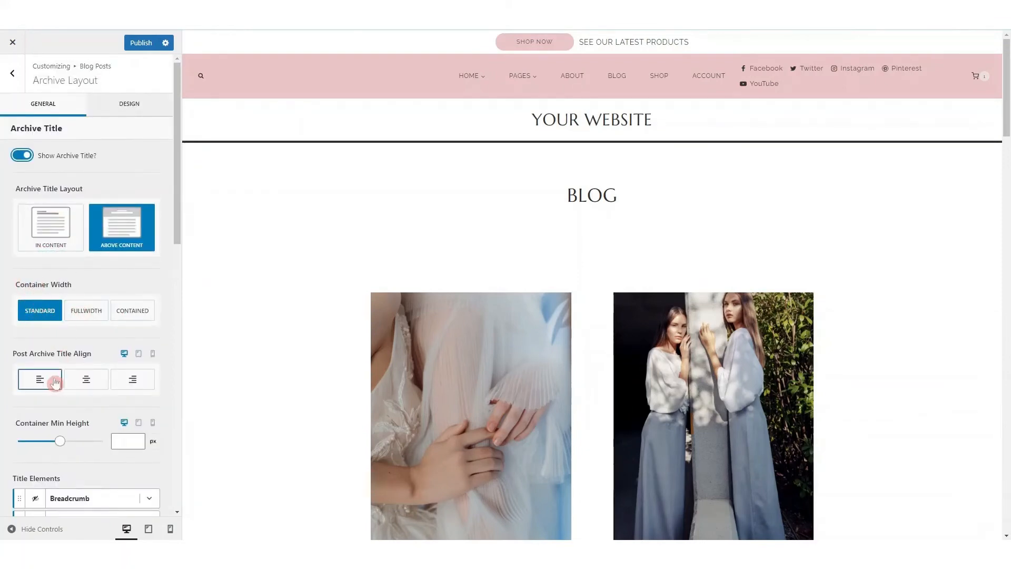
scroll(61, 380, down, 4)
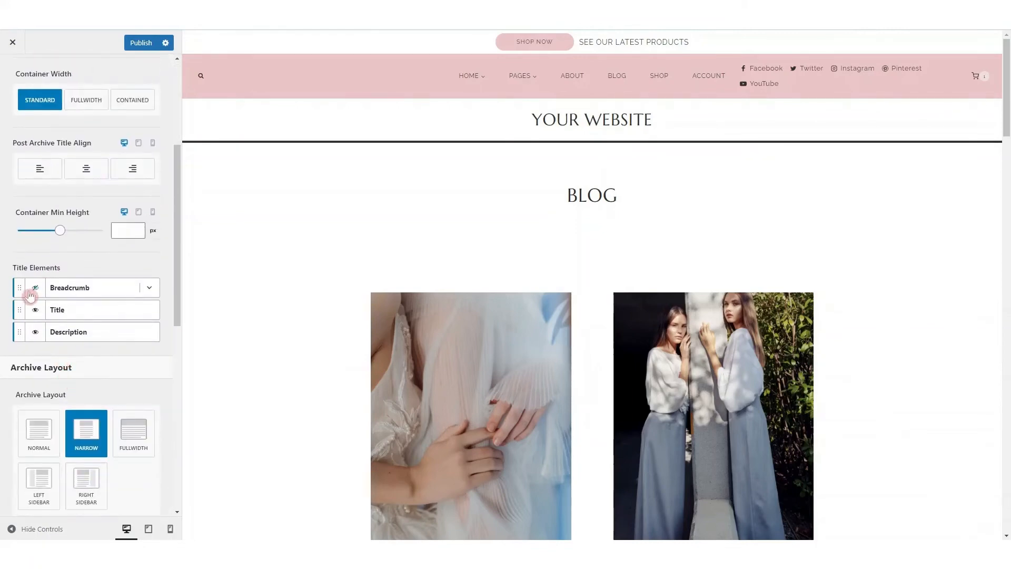
click(35, 288)
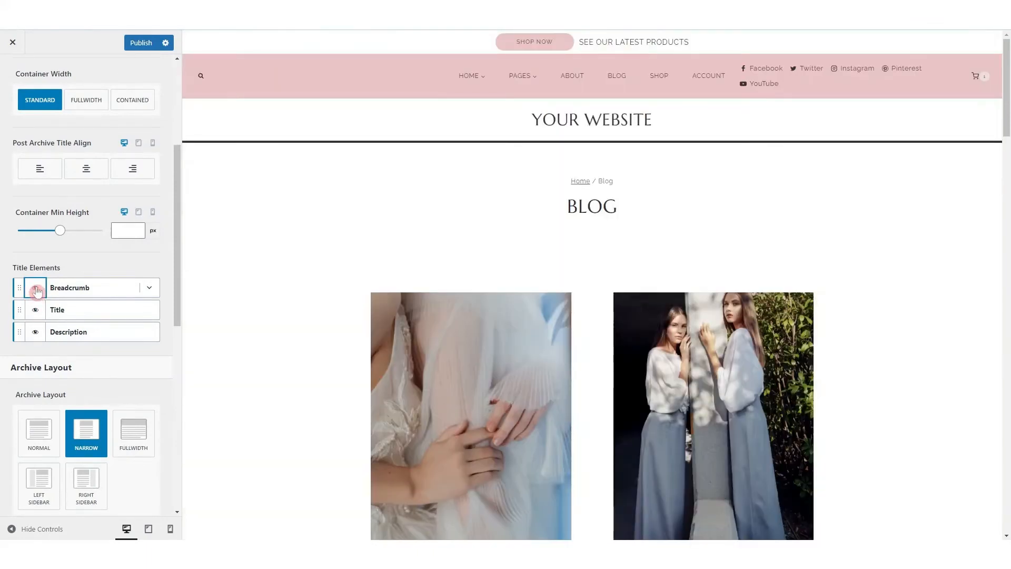
click(36, 289)
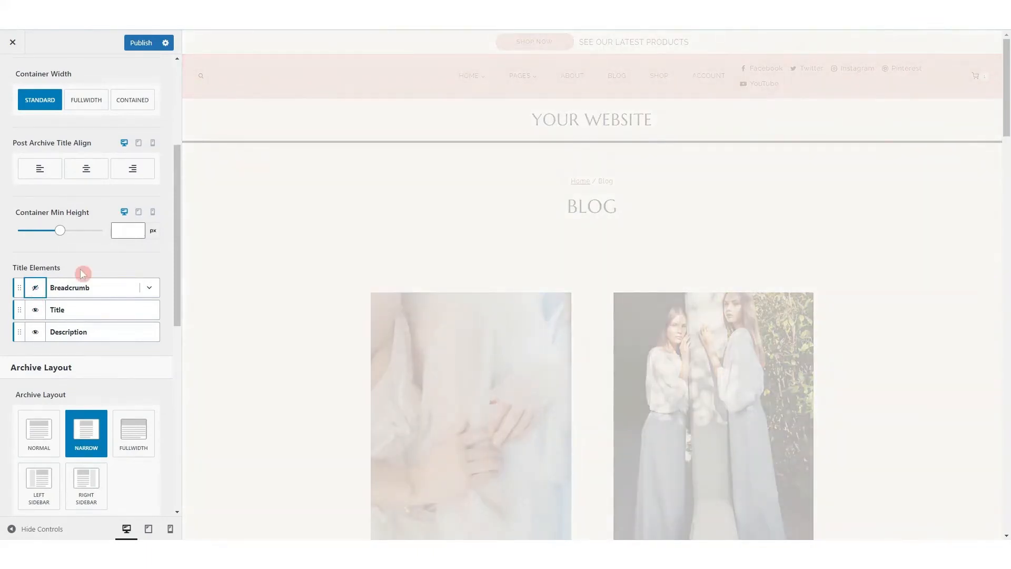
scroll(82, 273, up, 5)
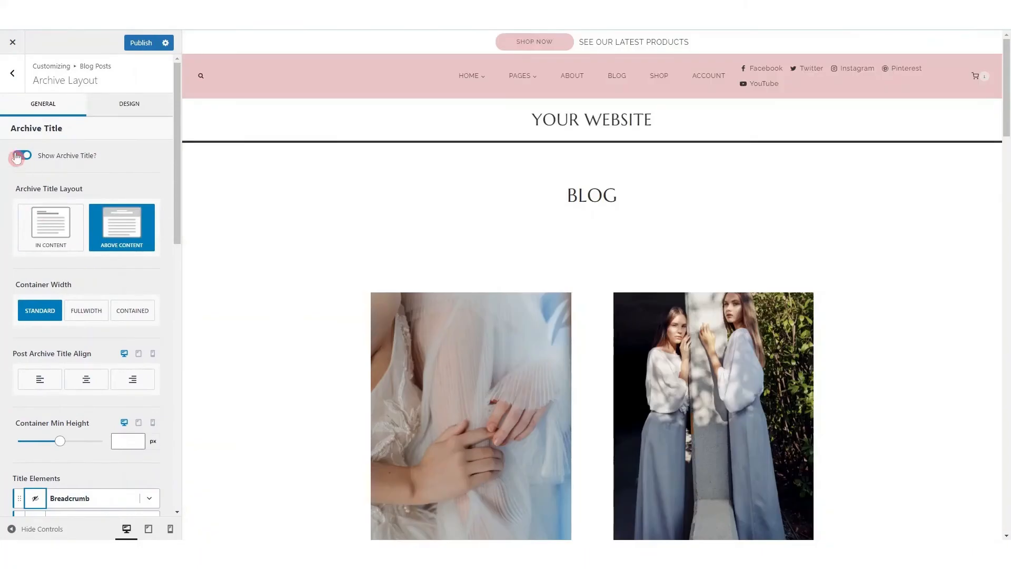
click(18, 156)
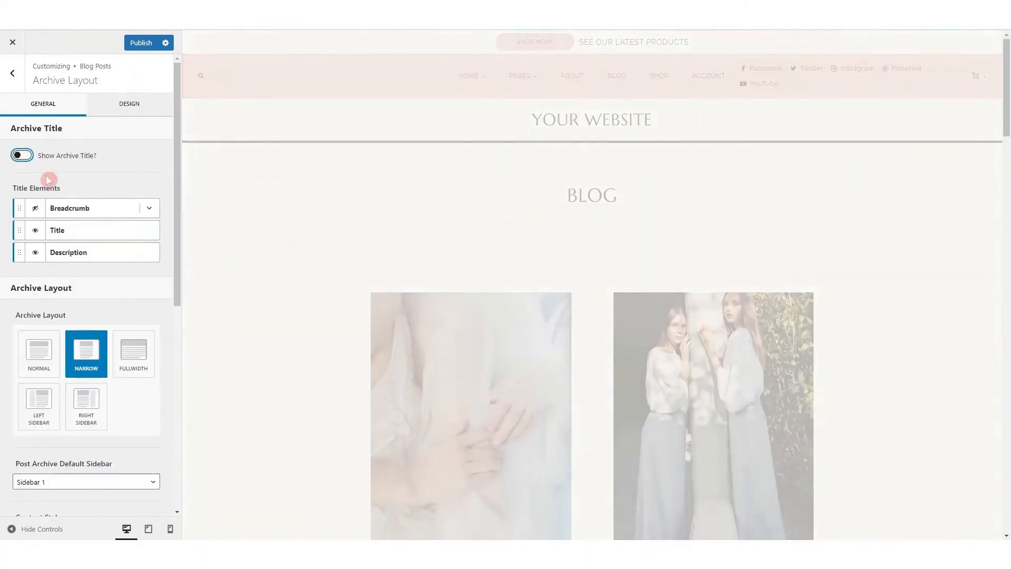
Try three post archive columns with the Normal archive layout, and return to Narrow with two columns
scroll(49, 180, down, 3)
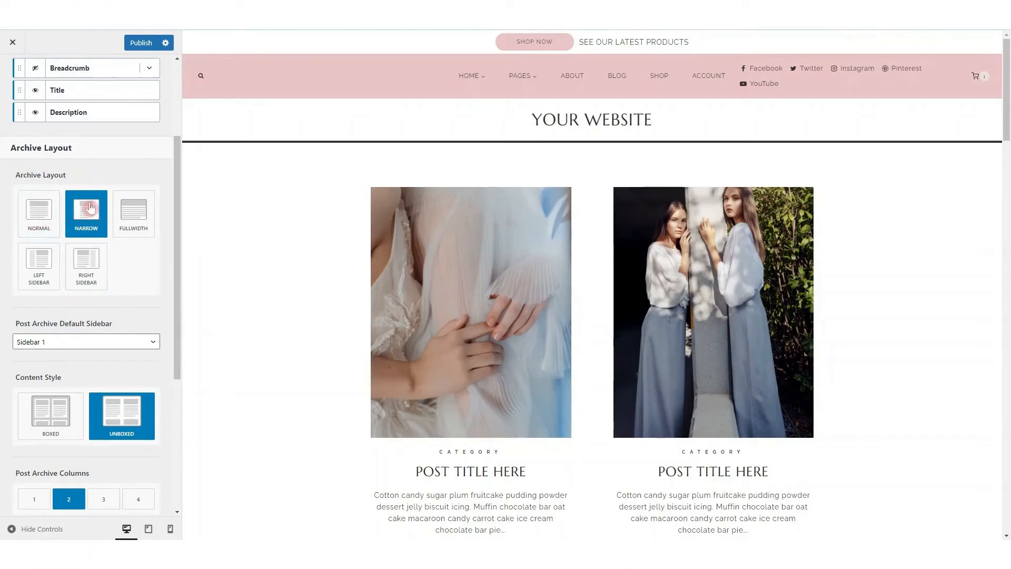
scroll(42, 232, down, 3)
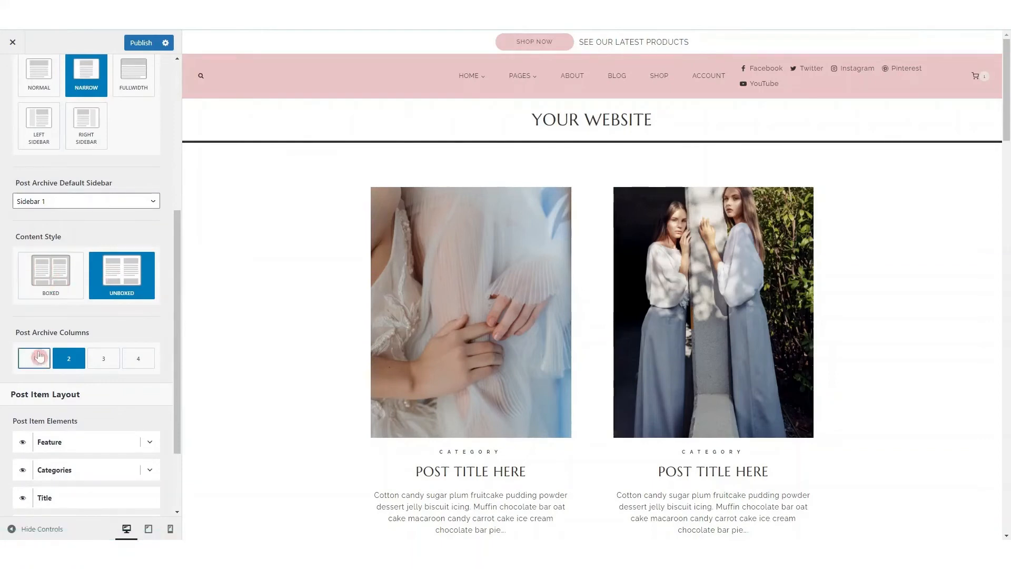
click(105, 361)
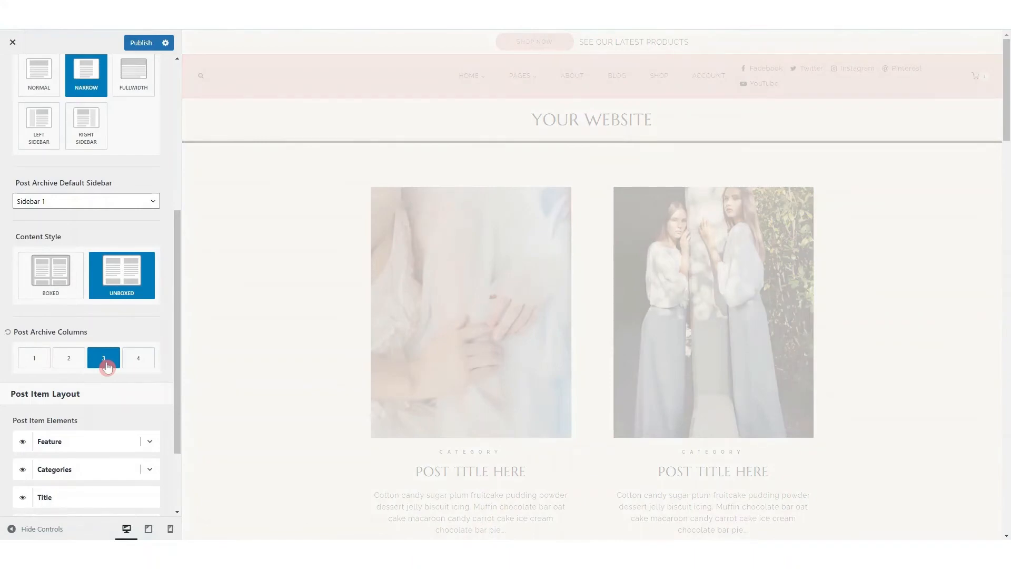
click(47, 85)
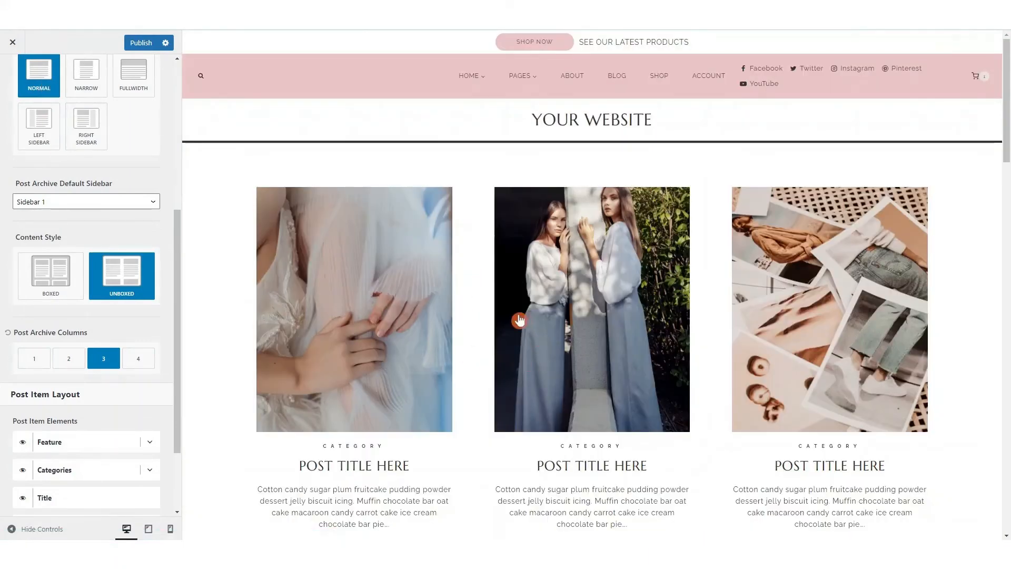
click(87, 79)
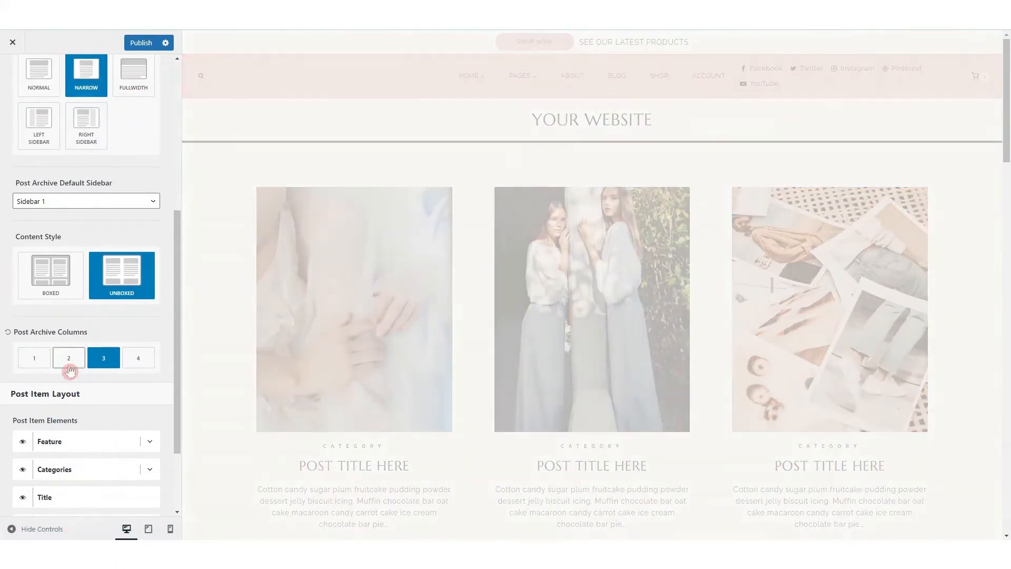
click(71, 368)
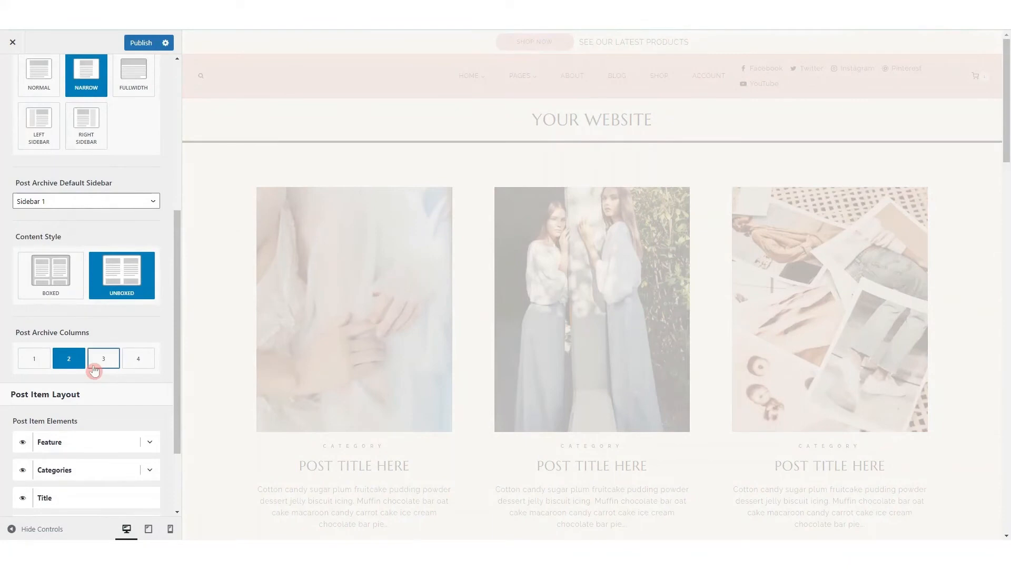
Hide the categories element of the post items on the blog archive
scroll(508, 379, down, 4)
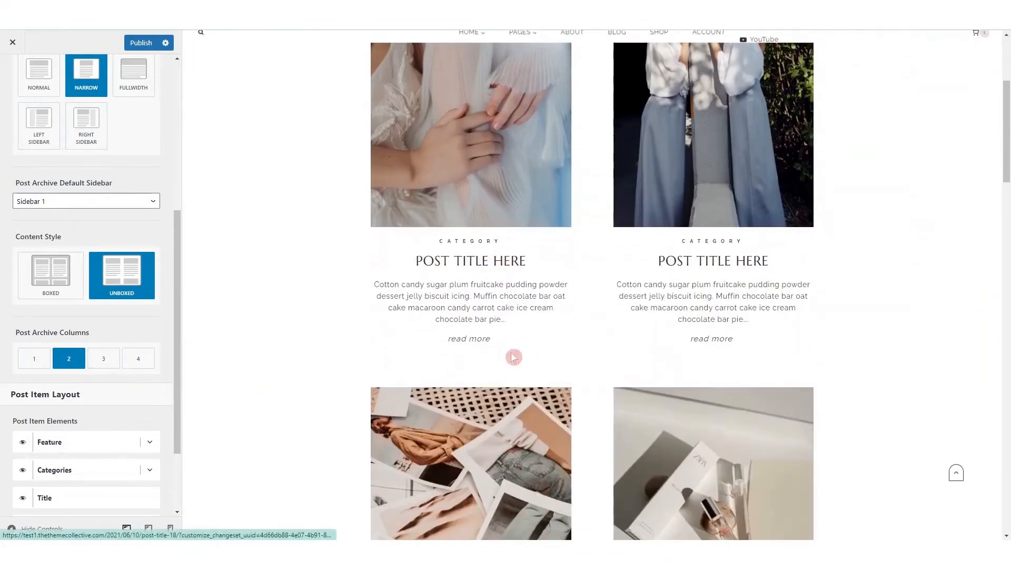
scroll(98, 366, down, 2)
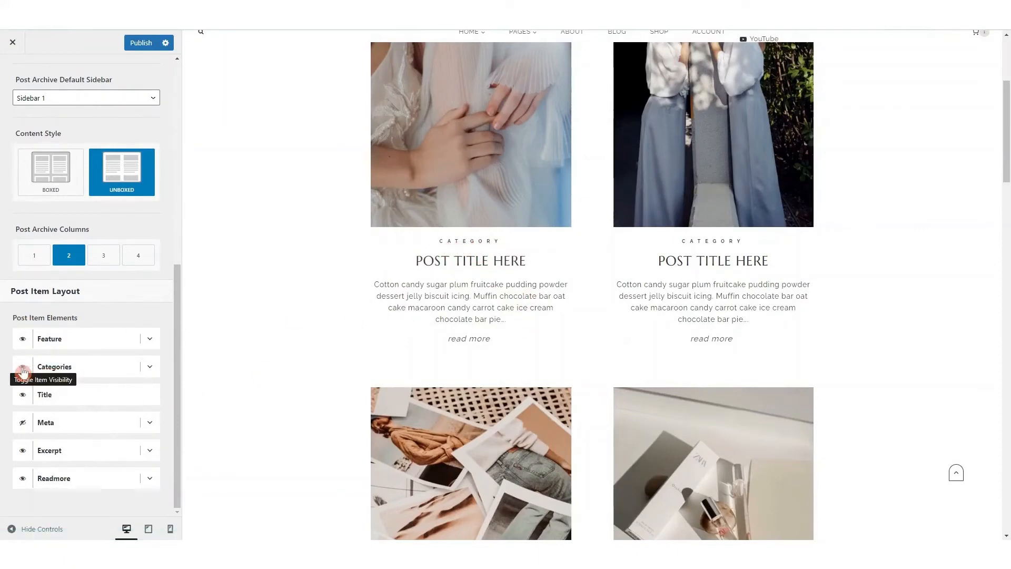
click(23, 368)
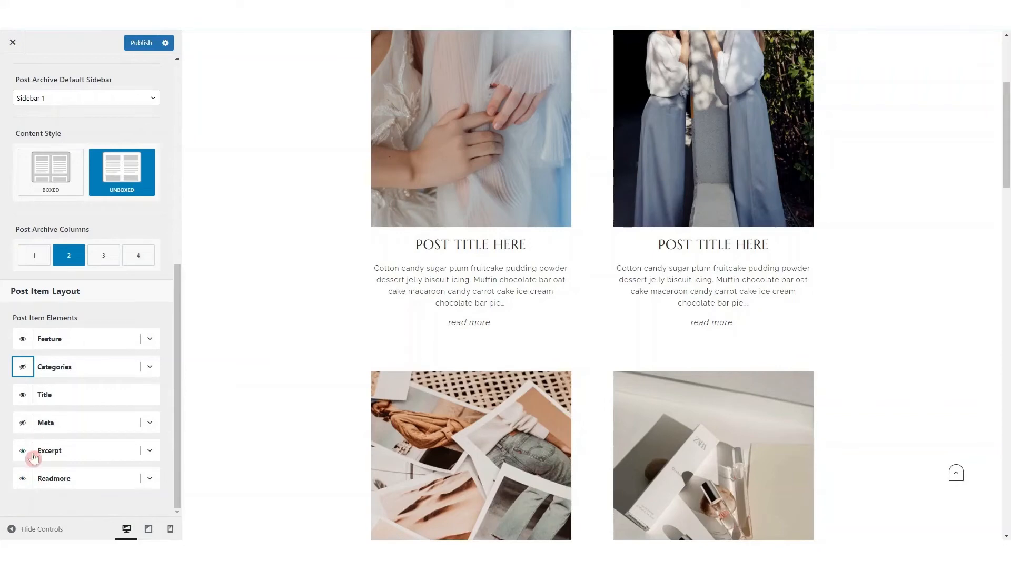
Expand the post items' Excerpt and Readmore options and set the read more label to "Read post"
click(151, 452)
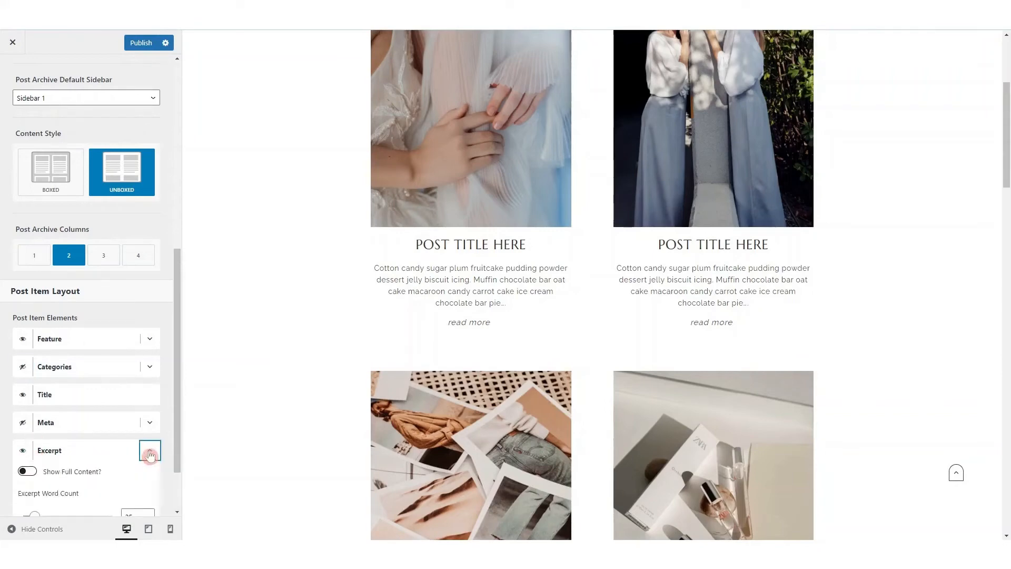
scroll(125, 429, down, 2)
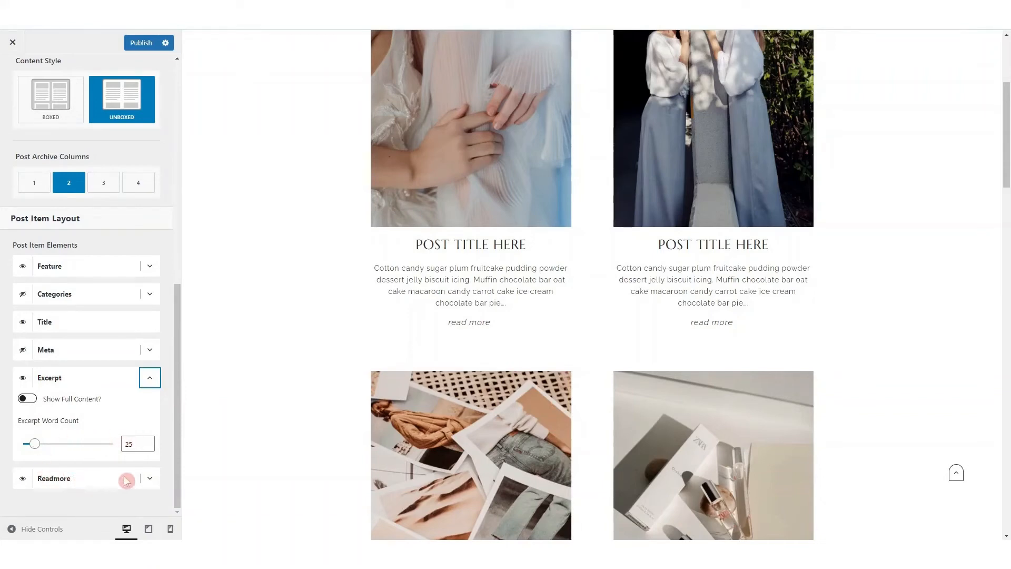
click(146, 480)
scroll(95, 428, down, 2)
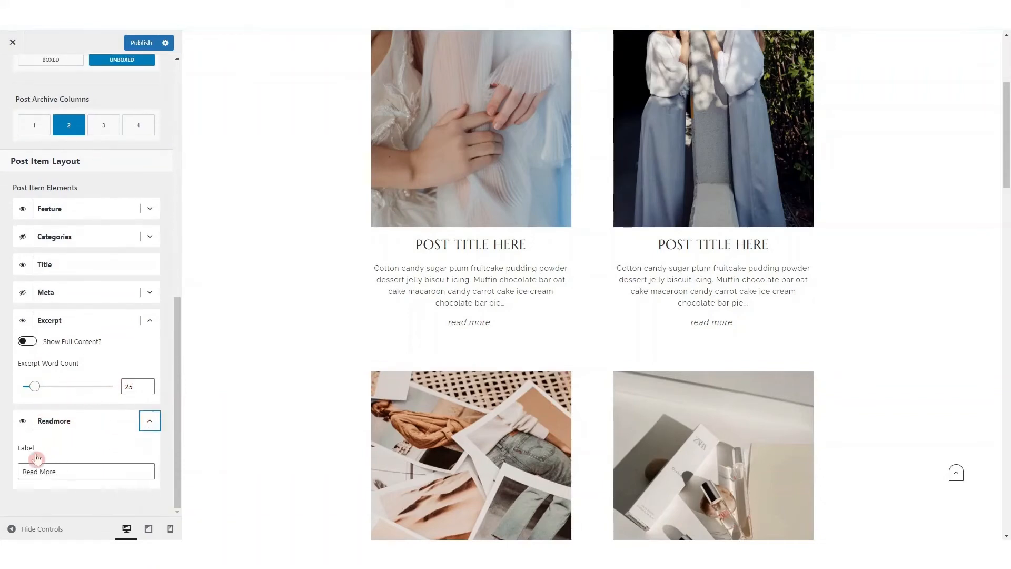
click(43, 472)
drag(41, 471, 61, 471)
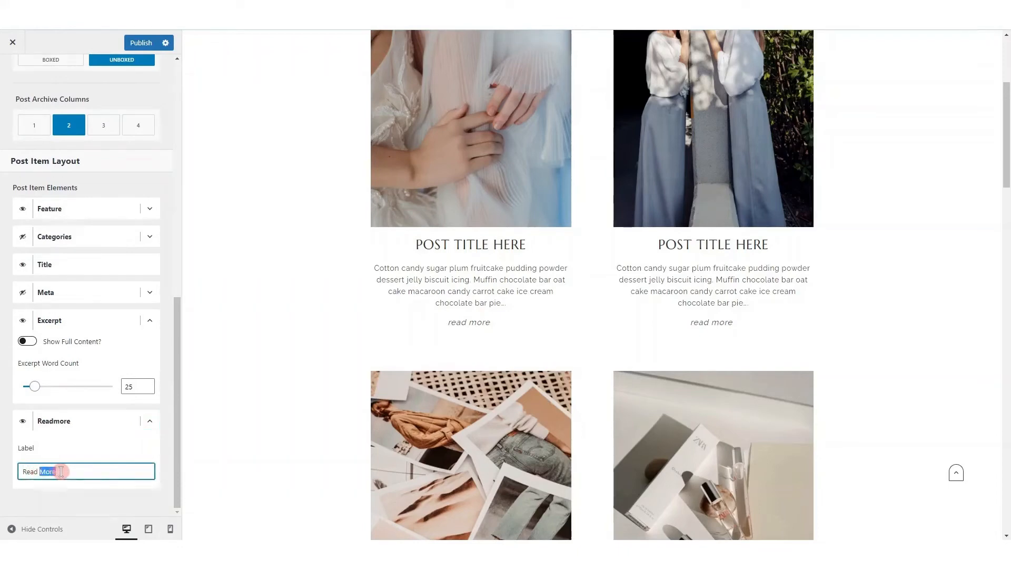
text(post)
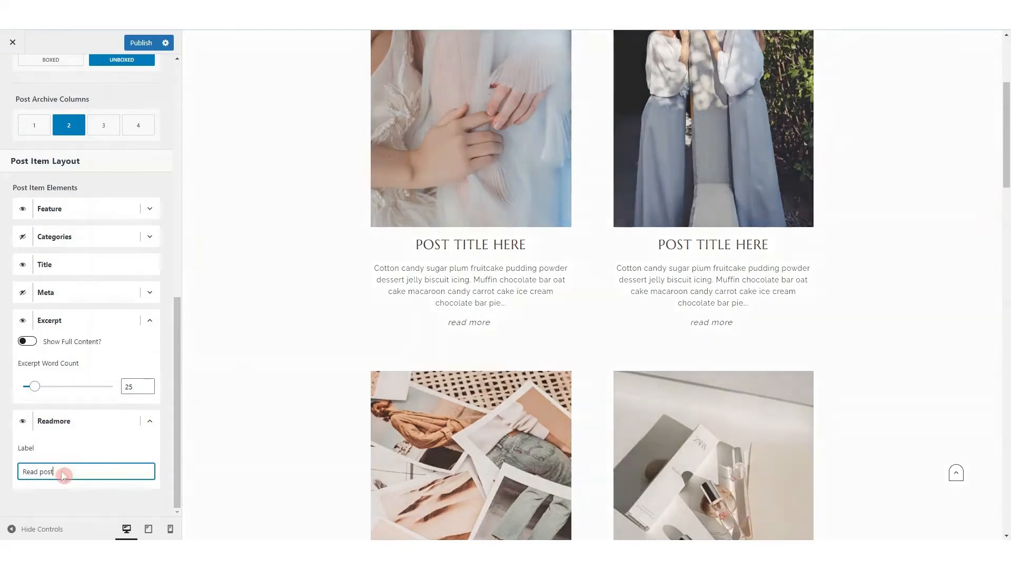
Review the Feature image options of the post items and the font, color and background design settings of the archive layout
click(150, 208)
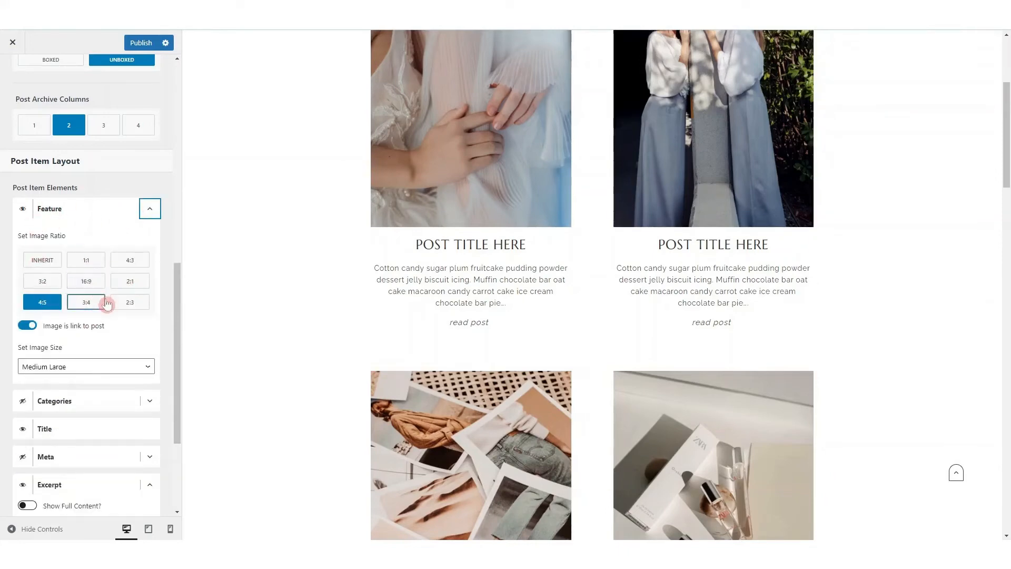
scroll(107, 304, up, 10)
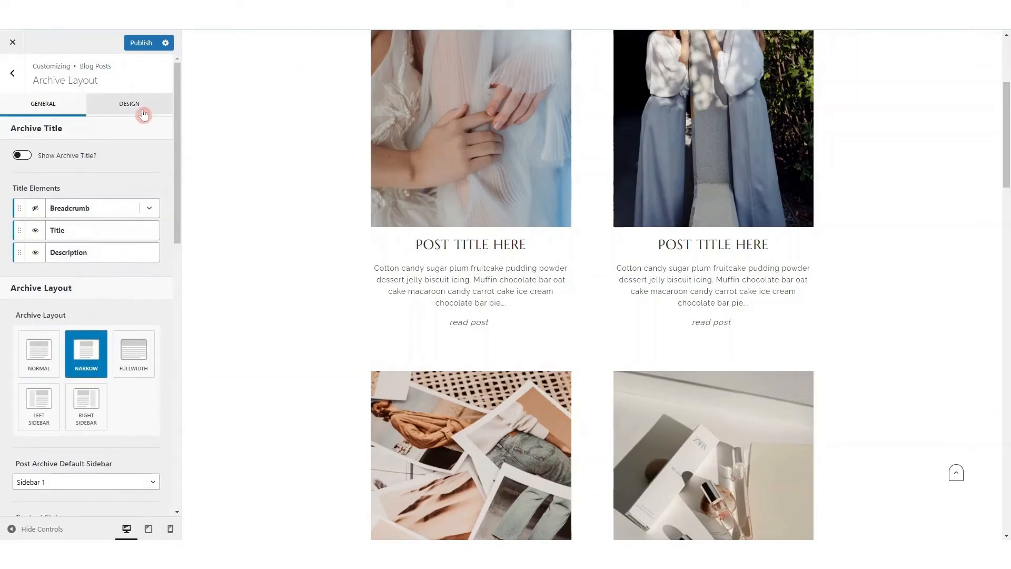
click(143, 114)
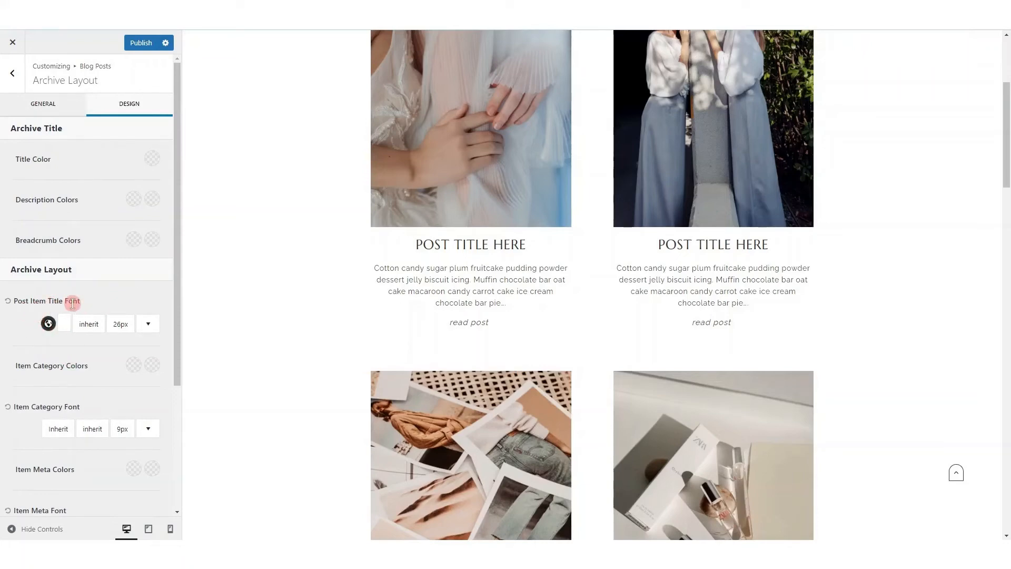
scroll(37, 333, down, 3)
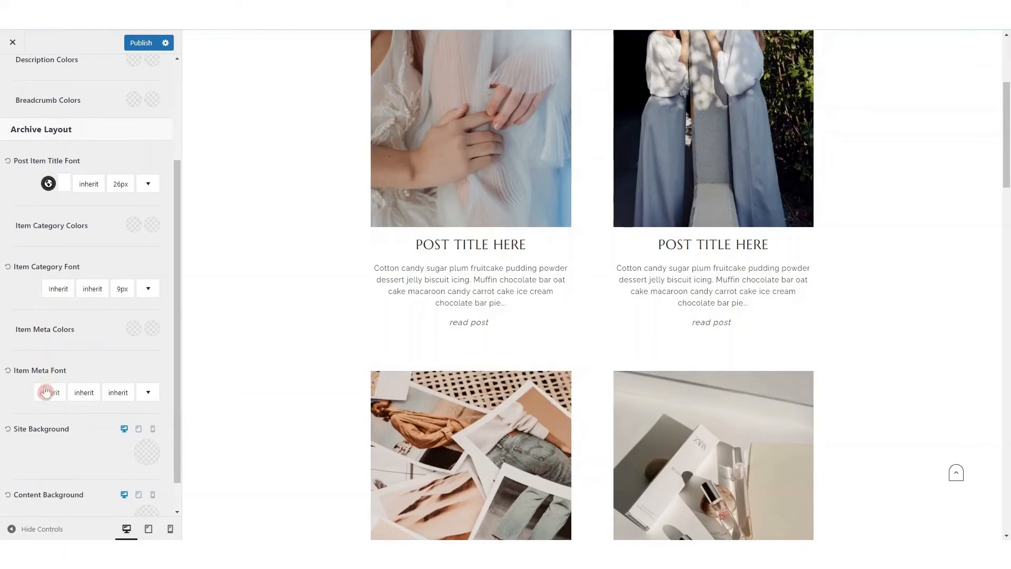
scroll(46, 391, down, 1)
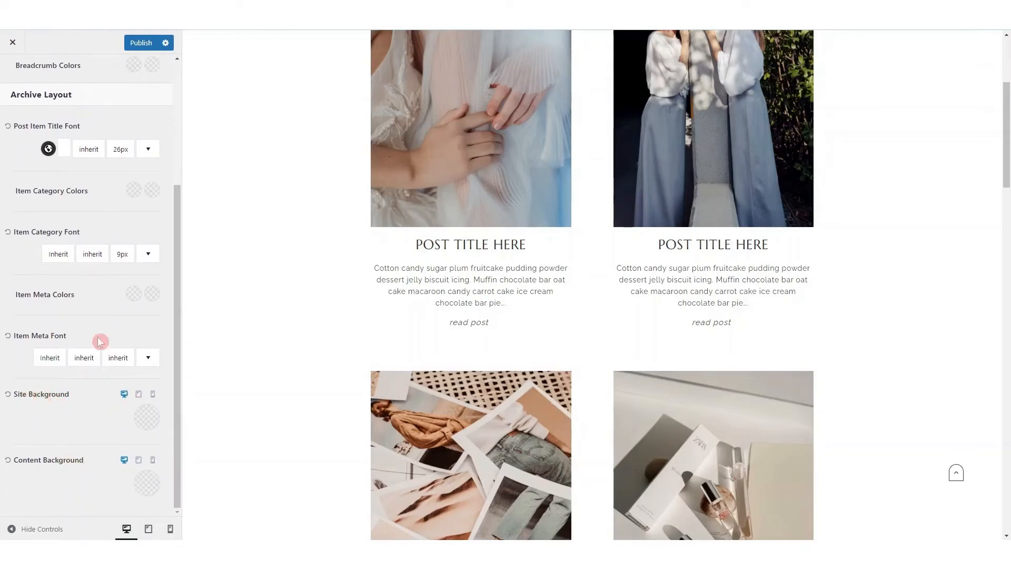
scroll(92, 328, up, 5)
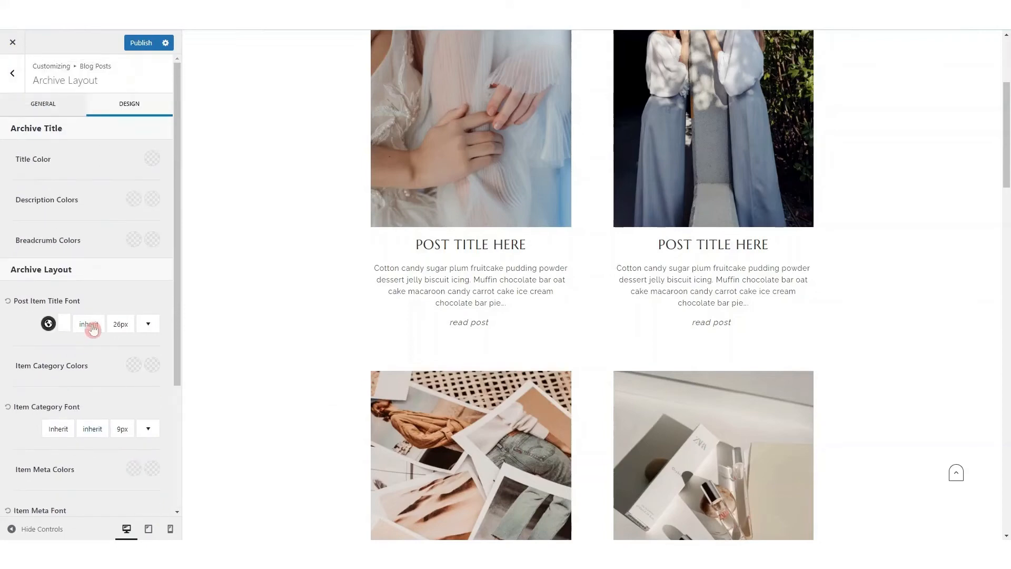
Open the Single Post Layout settings for blog posts and bring up a single post in the preview
click(13, 77)
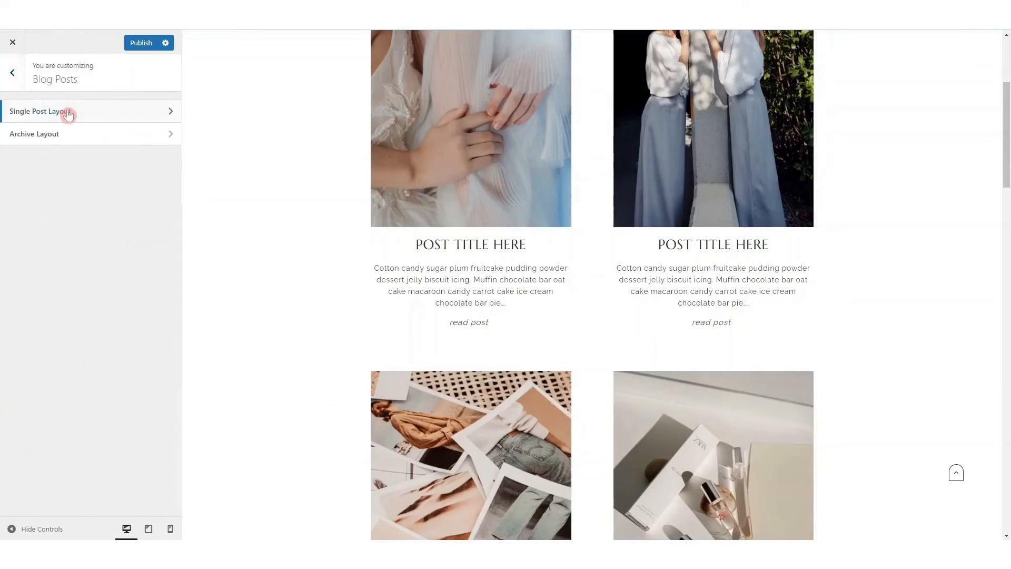
click(68, 112)
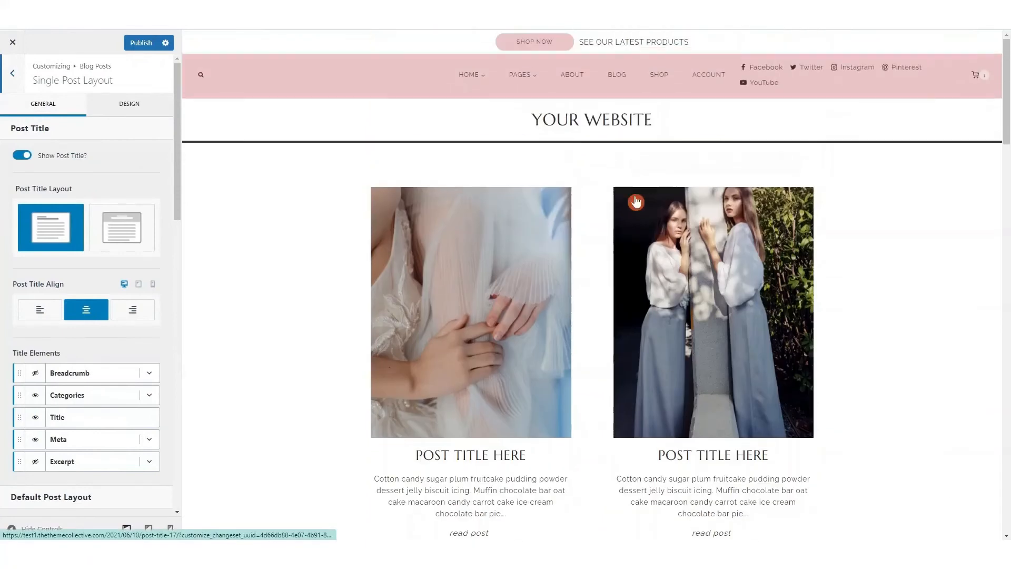
click(722, 282)
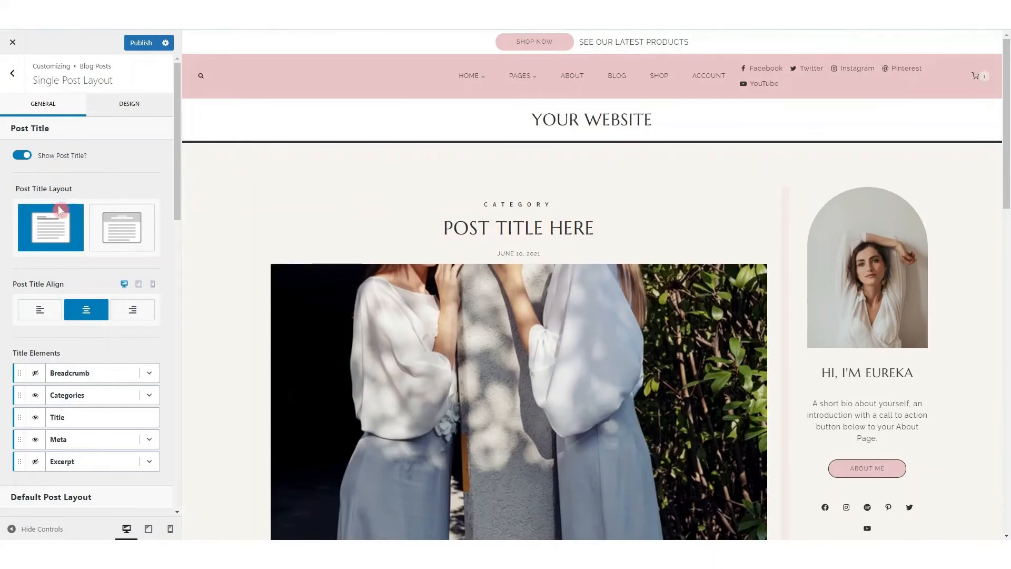
Try disabling the content vertical padding in the single post layout, and enable it again
scroll(58, 232, down, 3)
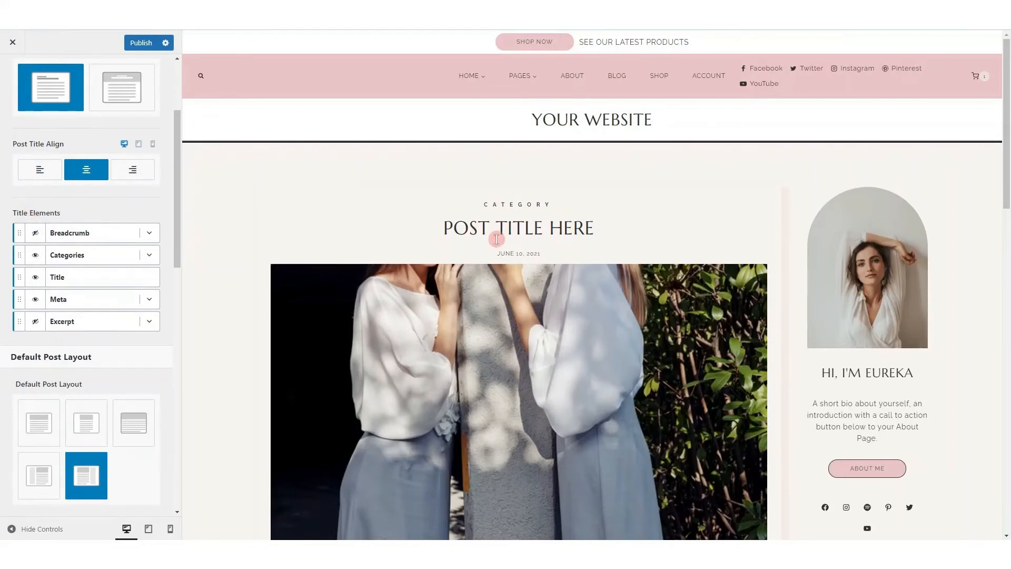
scroll(39, 336, down, 4)
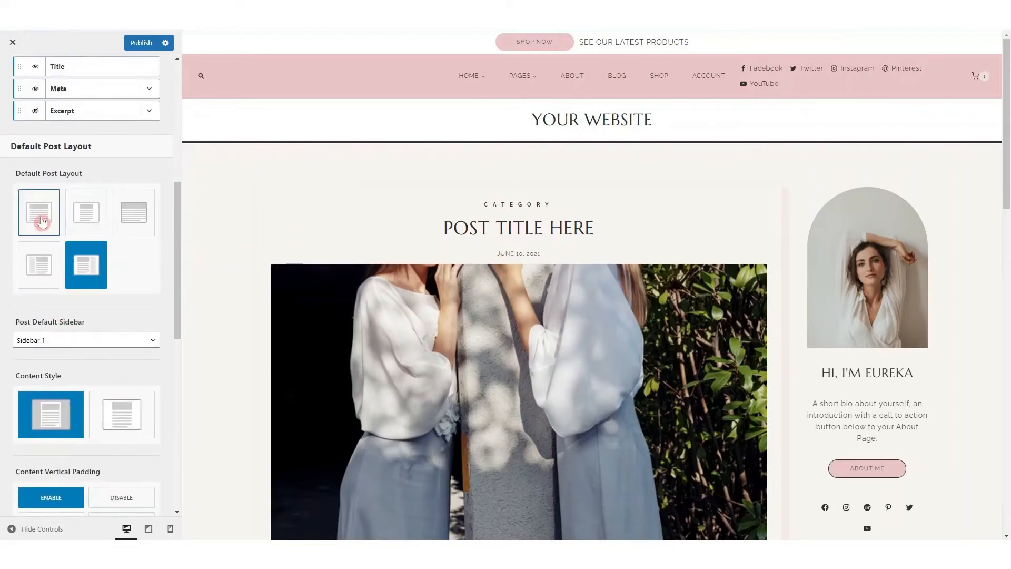
scroll(50, 318, down, 3)
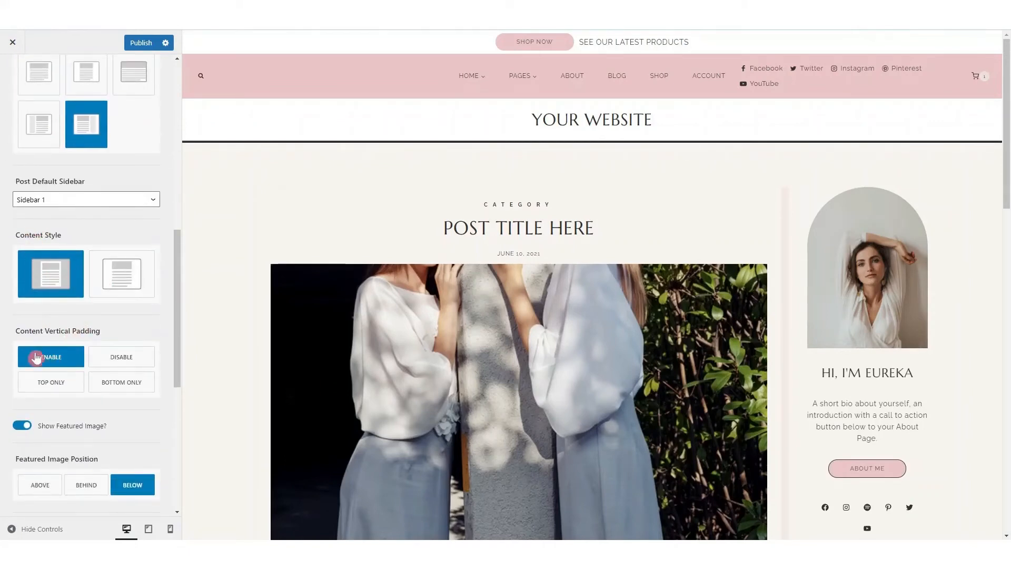
scroll(32, 337, down, 2)
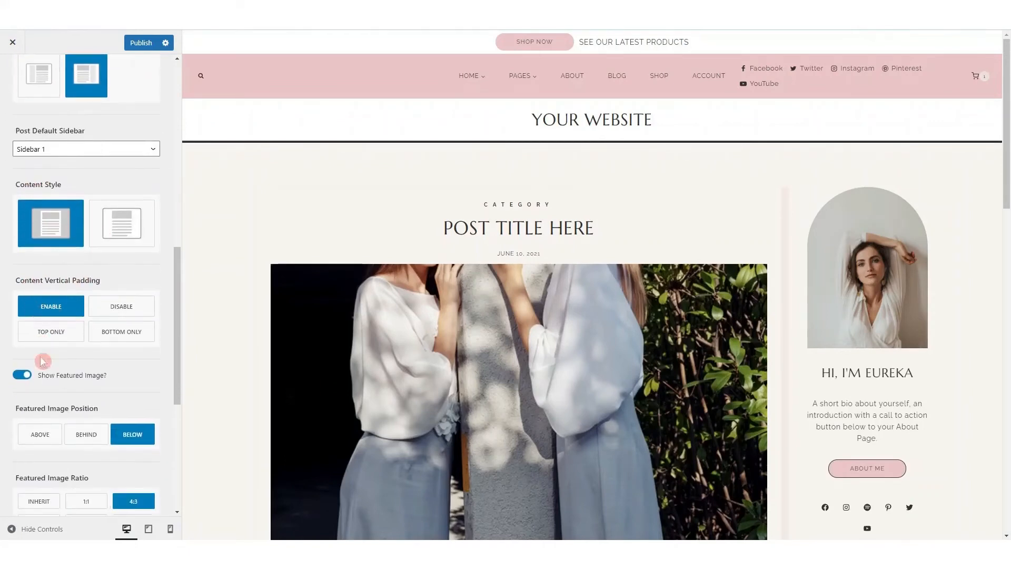
click(112, 288)
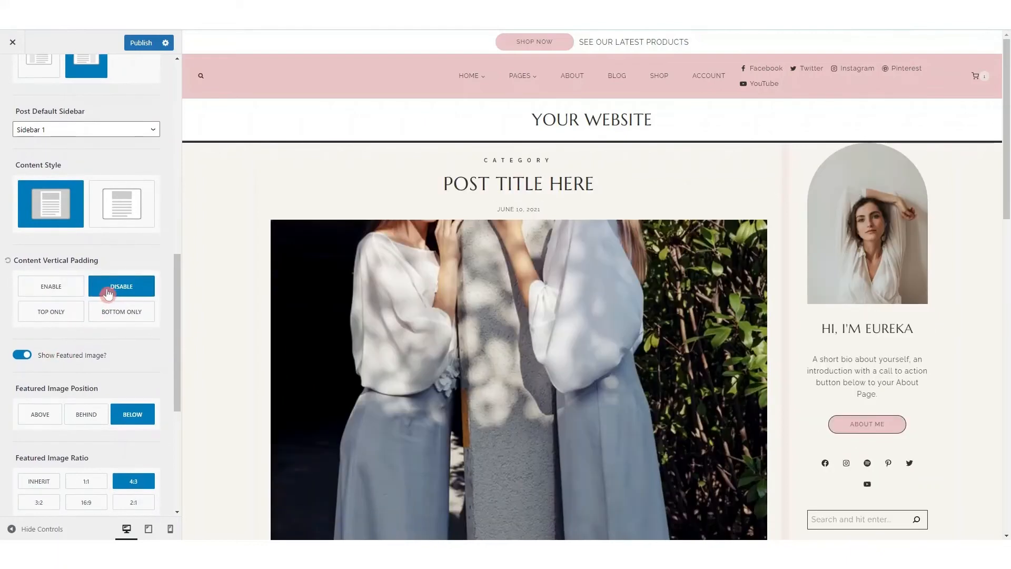
click(67, 287)
Try the Above and Behind positions for the single post's featured image, and return it to Below
scroll(66, 289, down, 2)
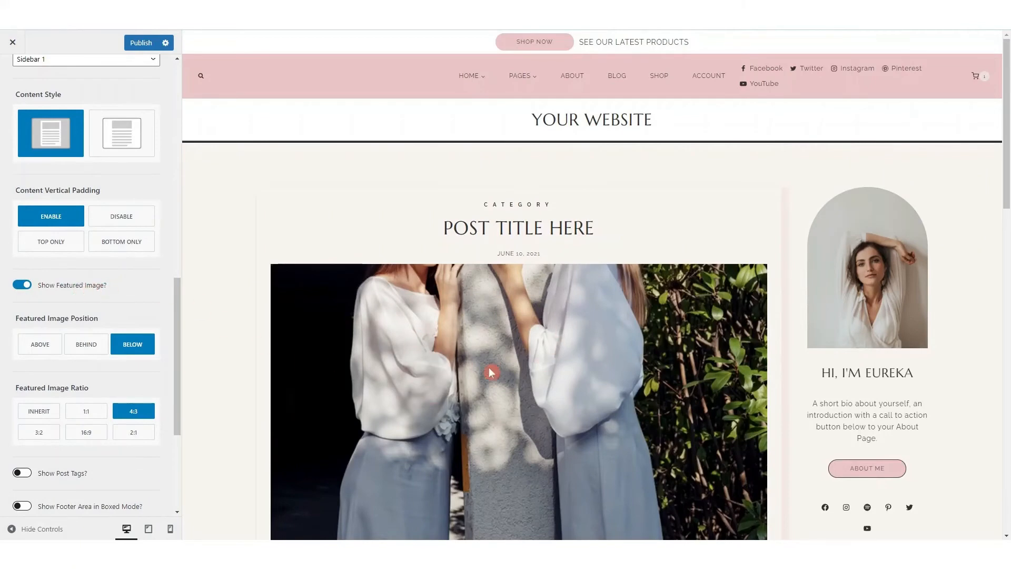
scroll(519, 334, down, 2)
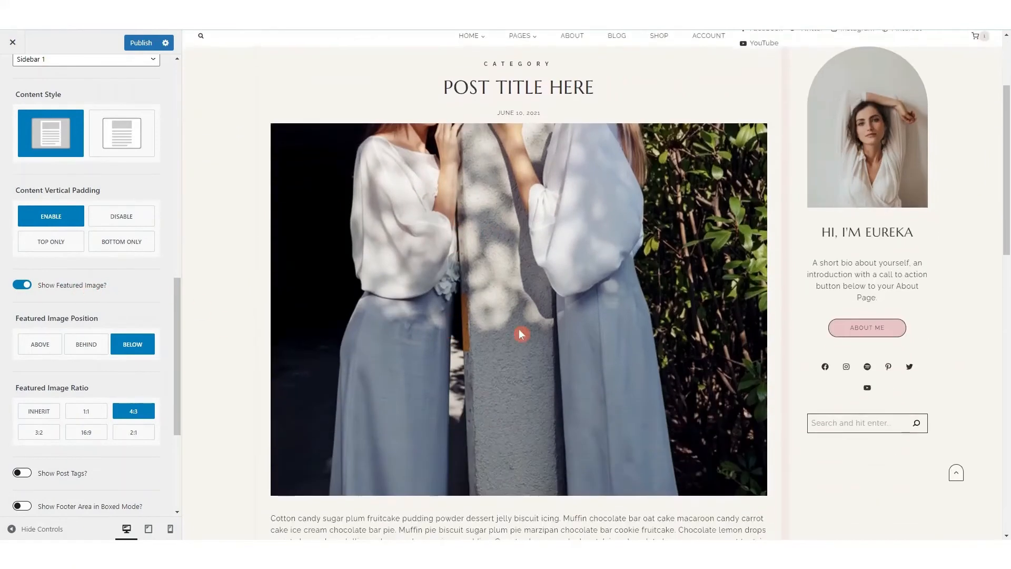
click(42, 345)
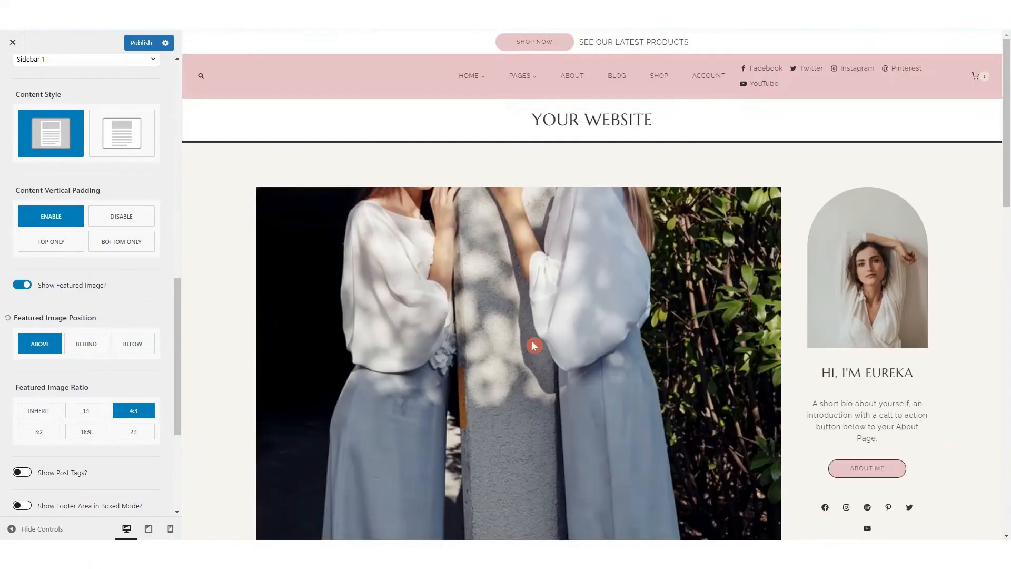
scroll(609, 294, down, 1)
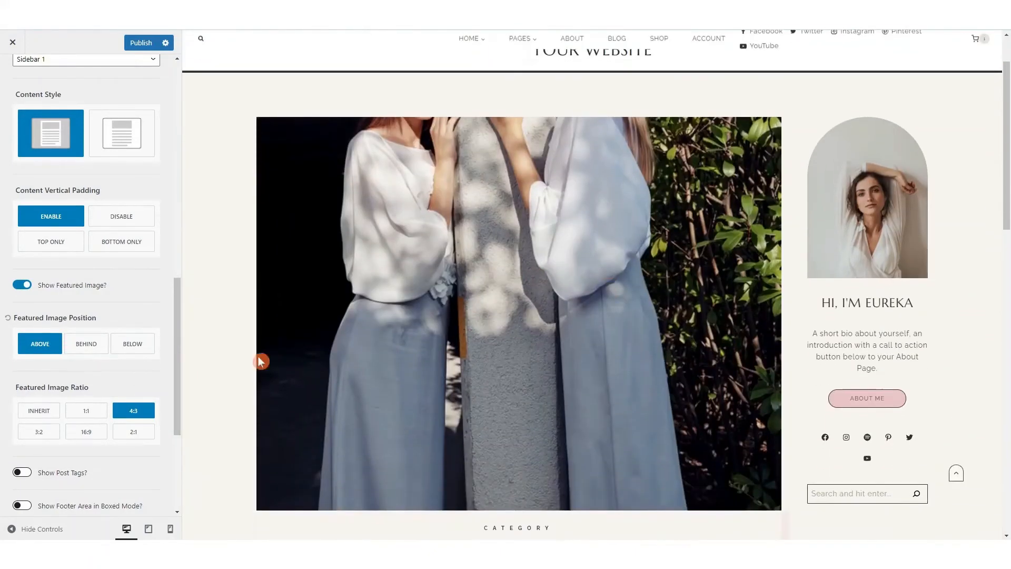
click(98, 345)
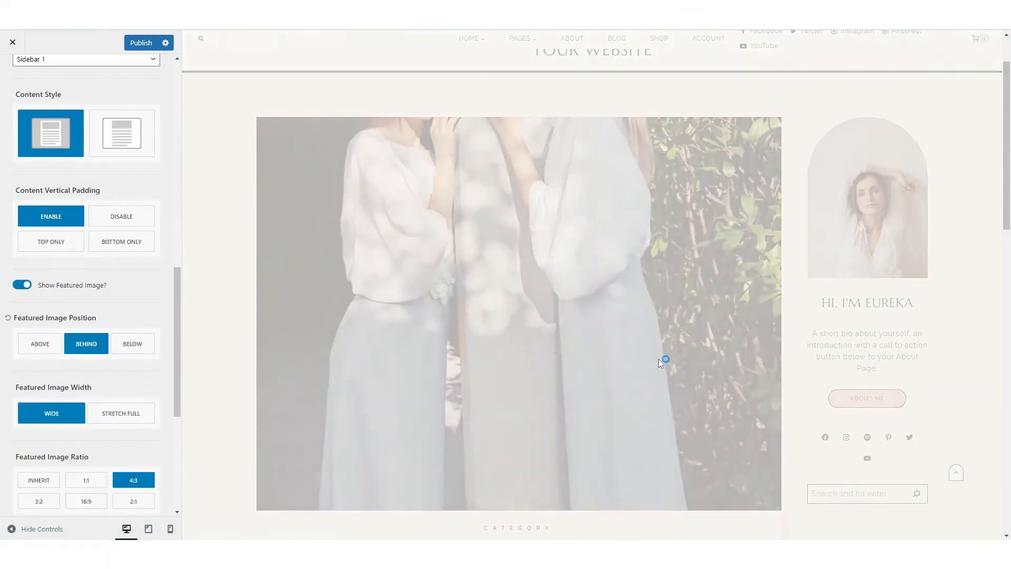
scroll(707, 356, down, 3)
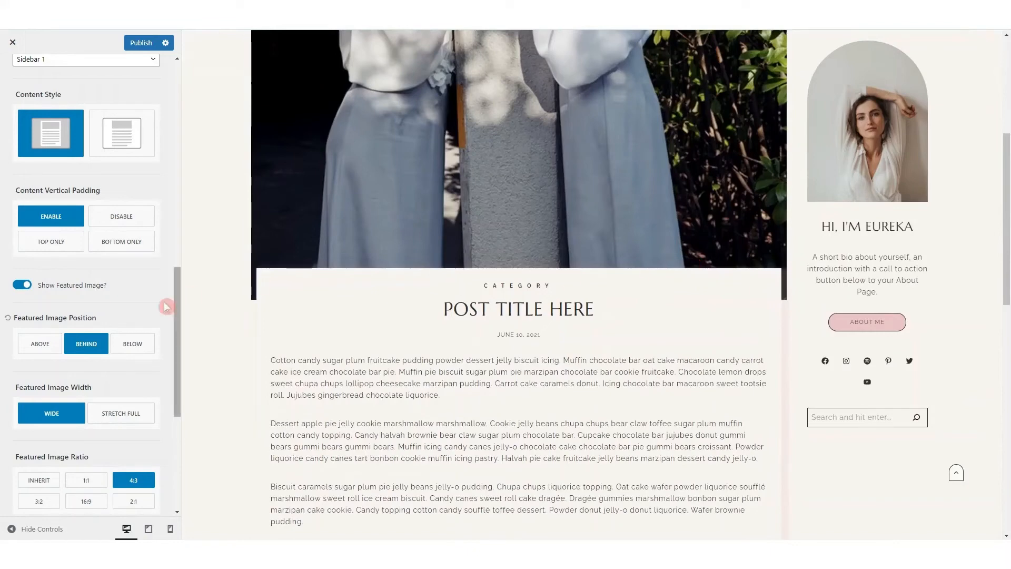
click(145, 345)
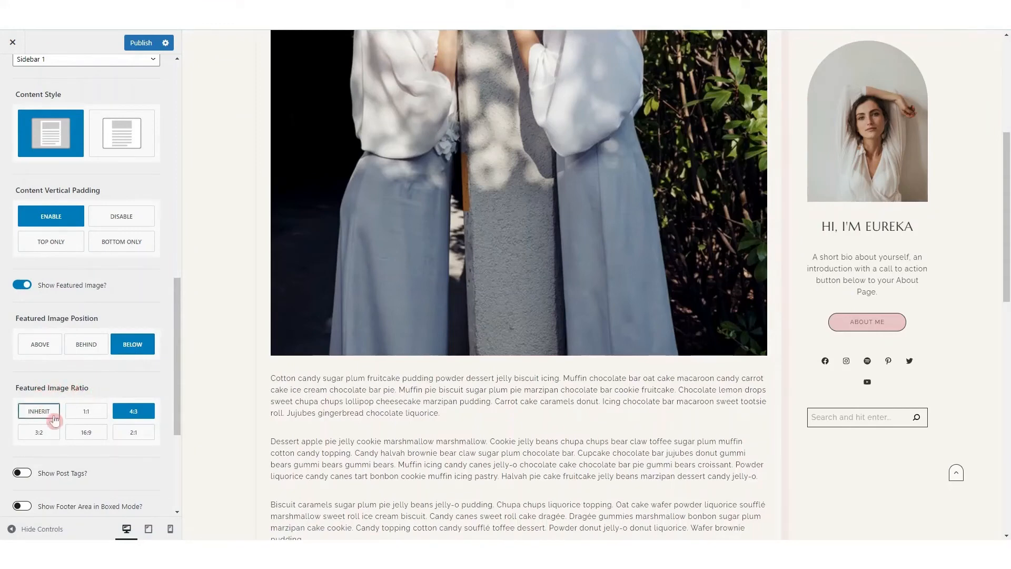
Turn on related posts for single posts and check the related posts and comment area in the preview
scroll(55, 400, down, 3)
scroll(55, 358, down, 2)
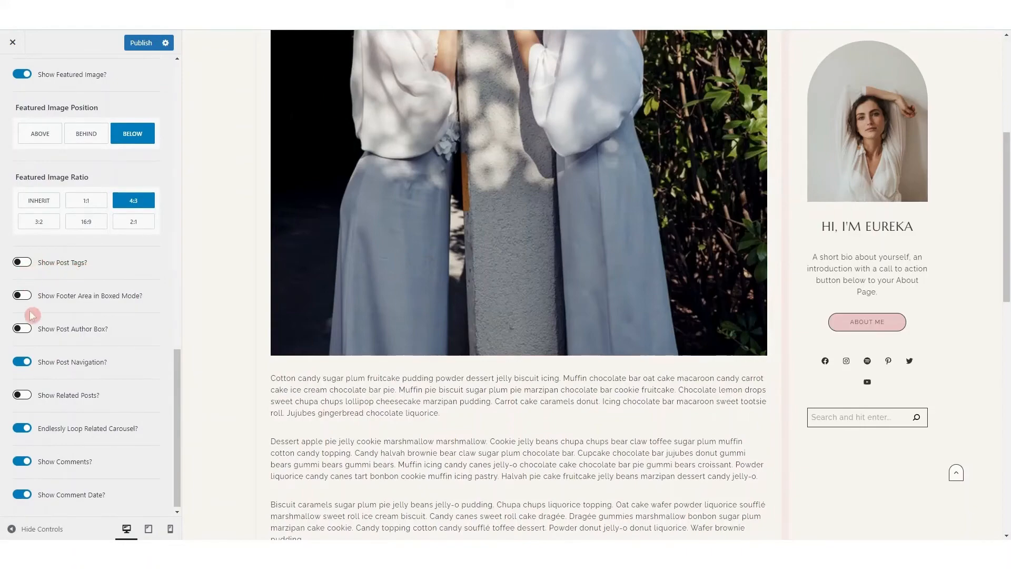
scroll(520, 347, down, 10)
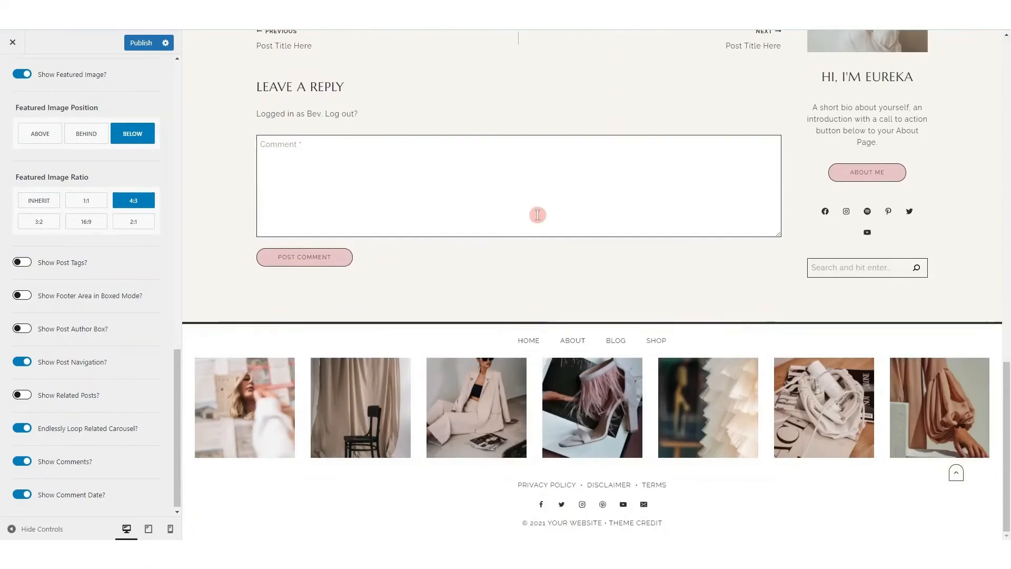
scroll(537, 216, up, 5)
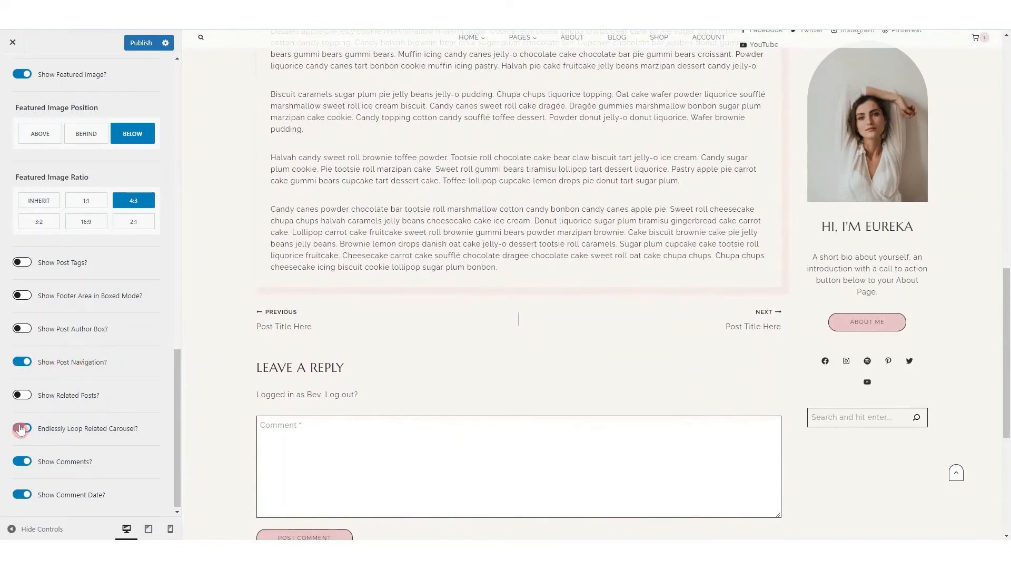
click(22, 395)
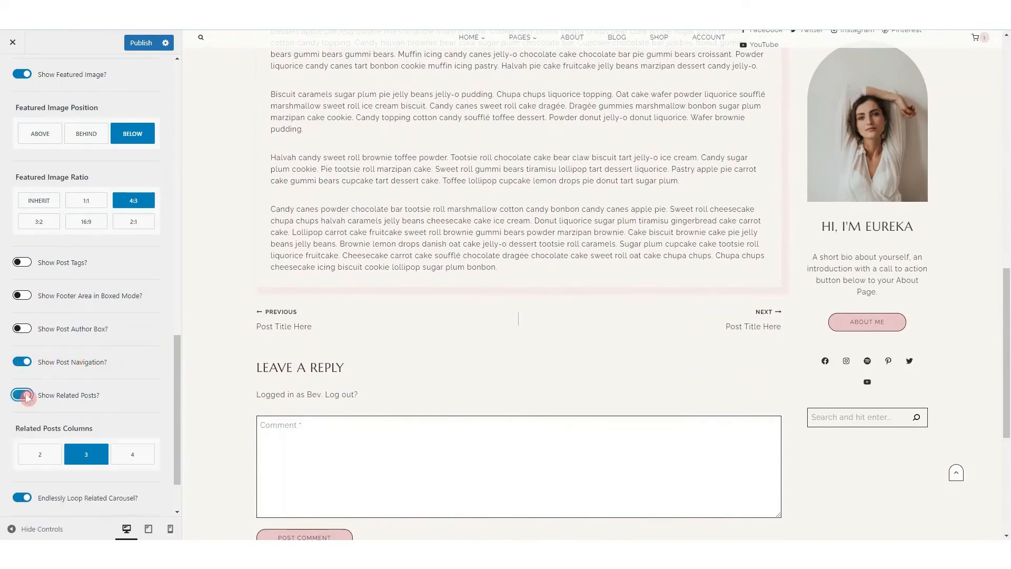
scroll(558, 289, down, 4)
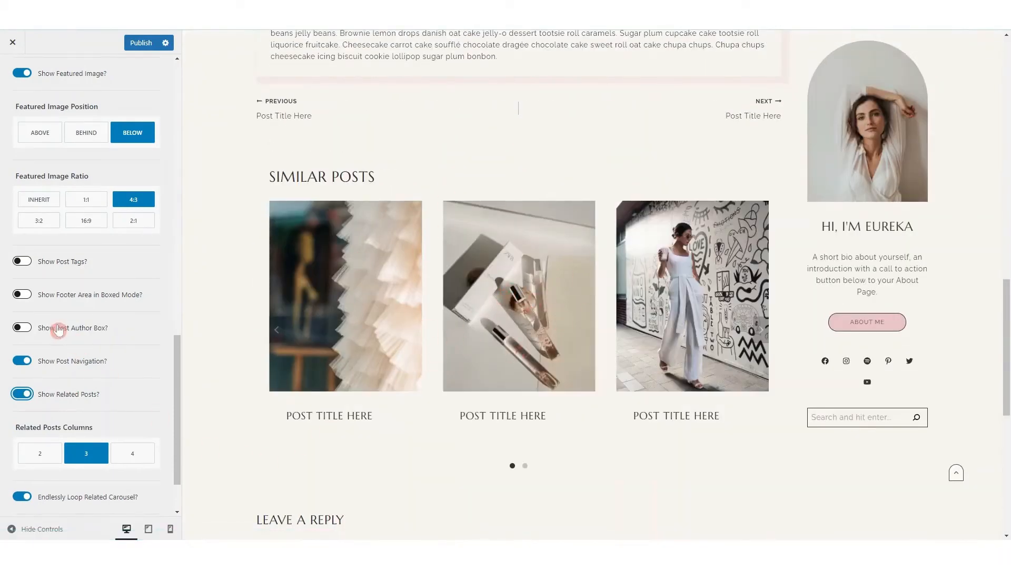
scroll(52, 330, down, 2)
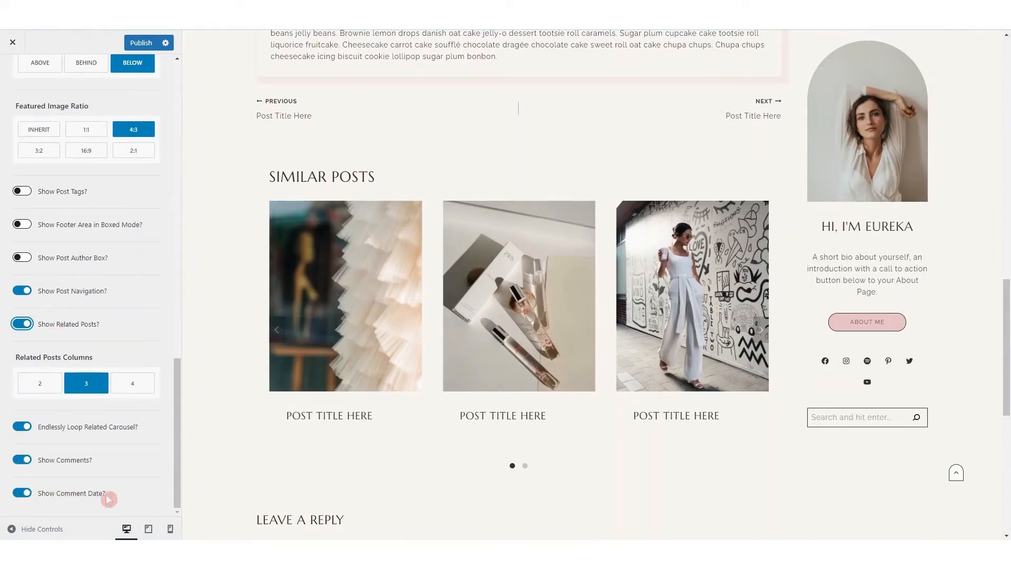
scroll(500, 423, down, 5)
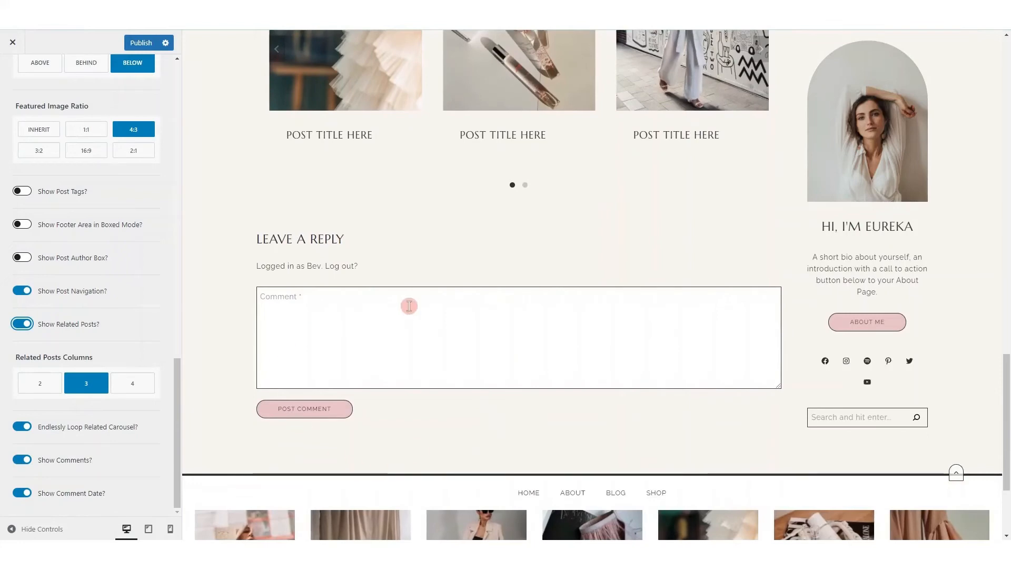
Review the design options of the Single Post Layout, from the post title fonts and colors to the related posts section
scroll(103, 262, up, 15)
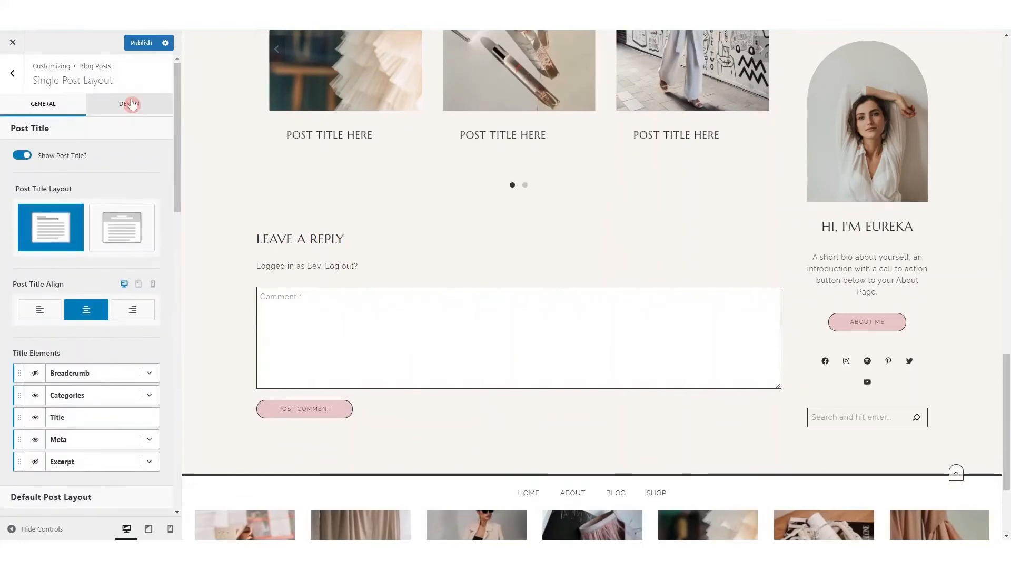
click(131, 103)
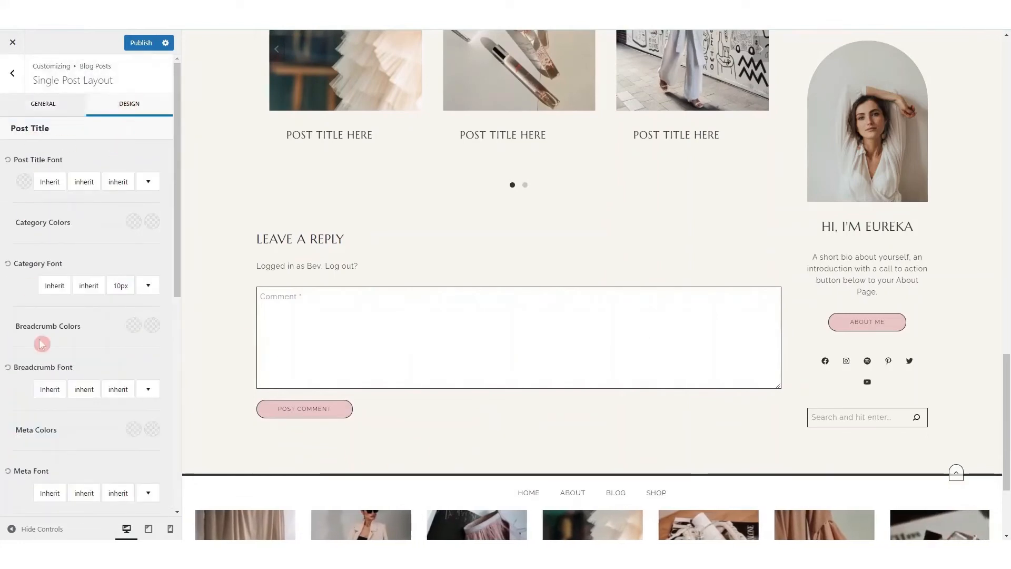
scroll(105, 279, down, 3)
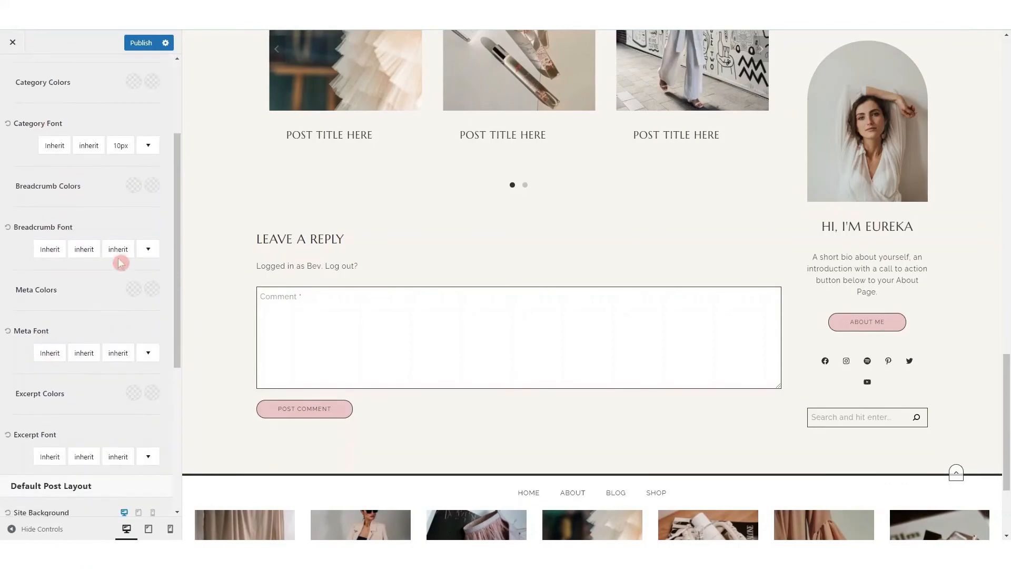
scroll(68, 433, down, 4)
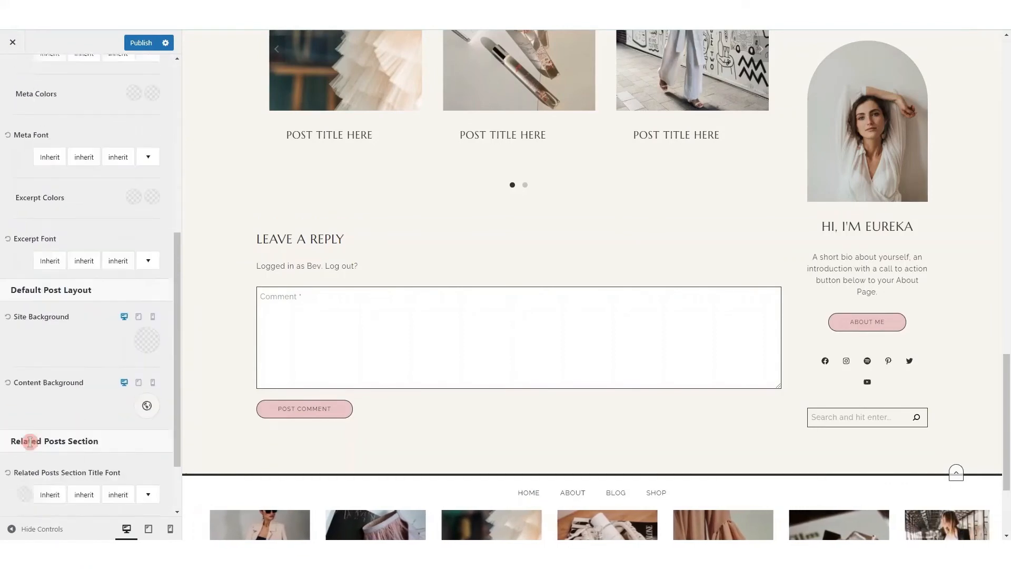
scroll(29, 442, down, 2)
scroll(90, 312, up, 8)
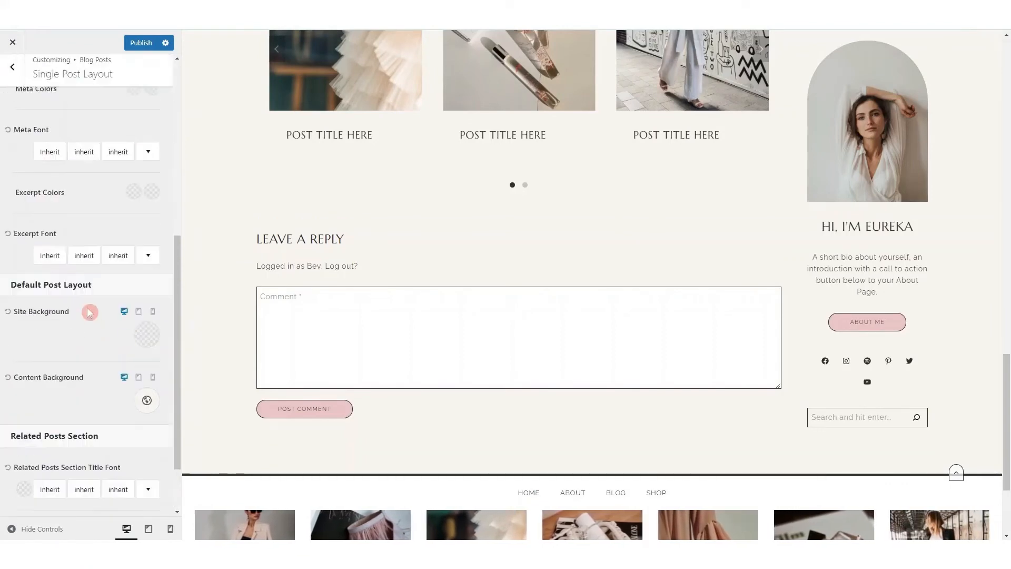
Open the Search Results settings and search the previewed site for "home" to display a results page
click(12, 79)
click(11, 79)
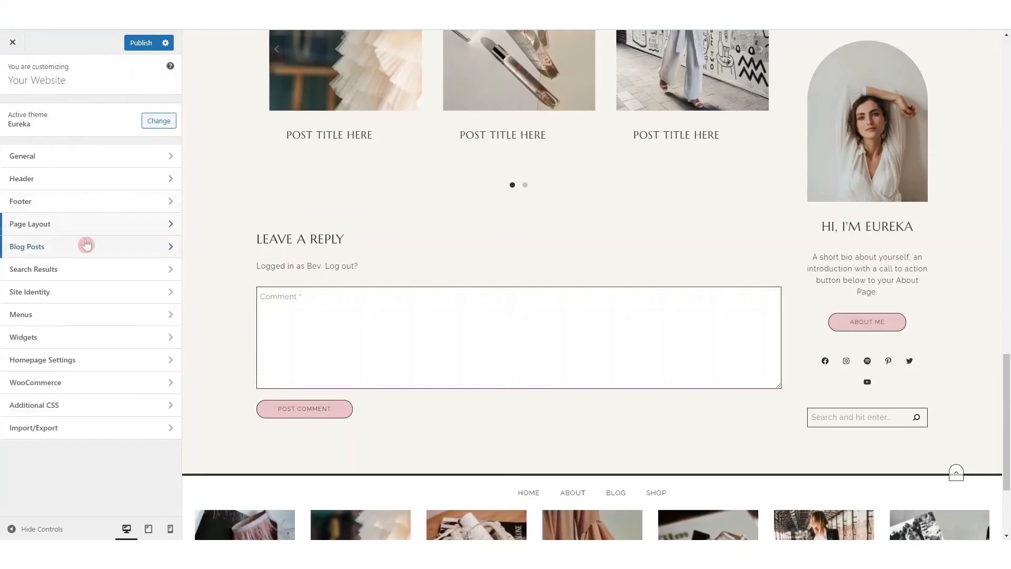
click(84, 270)
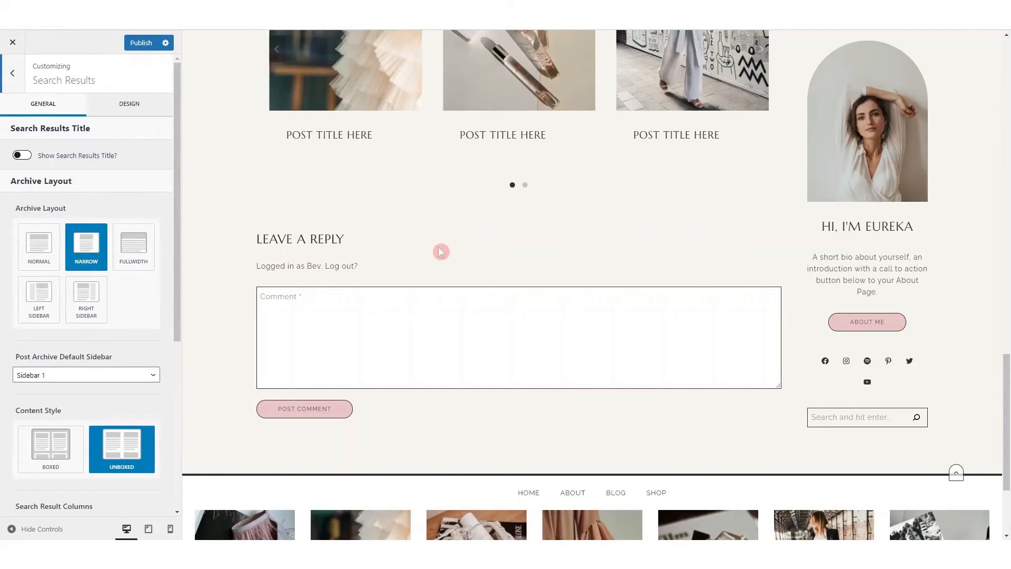
scroll(439, 248, up, 15)
scroll(440, 252, up, 5)
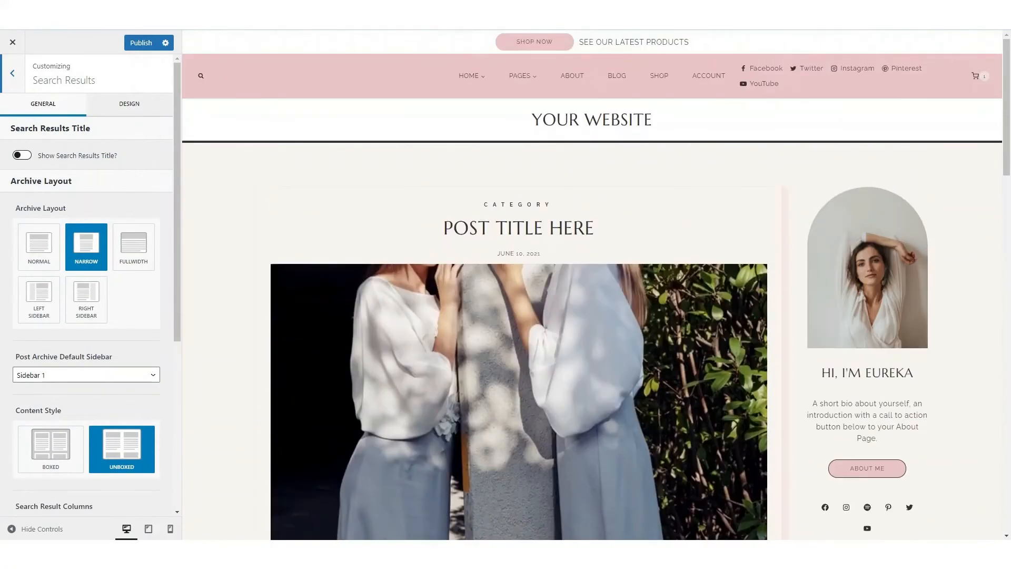
click(201, 75)
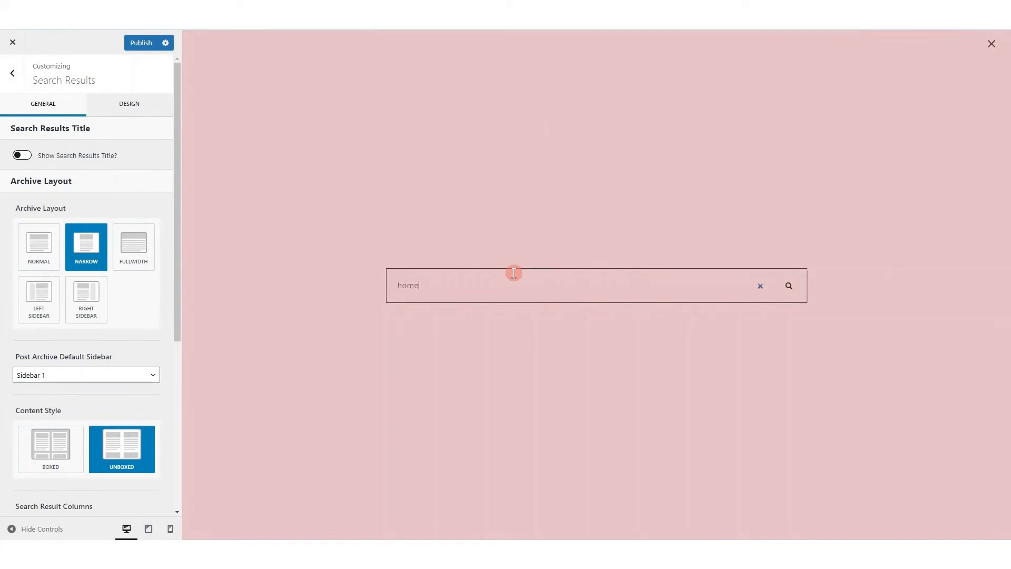
key(Return)
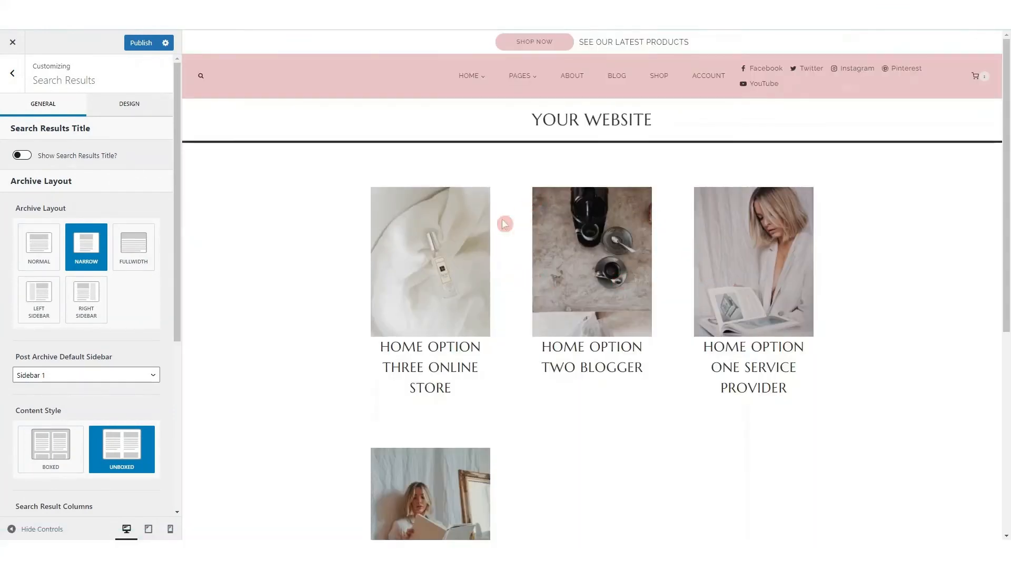
Try showing the search results title, and hide it again
click(22, 155)
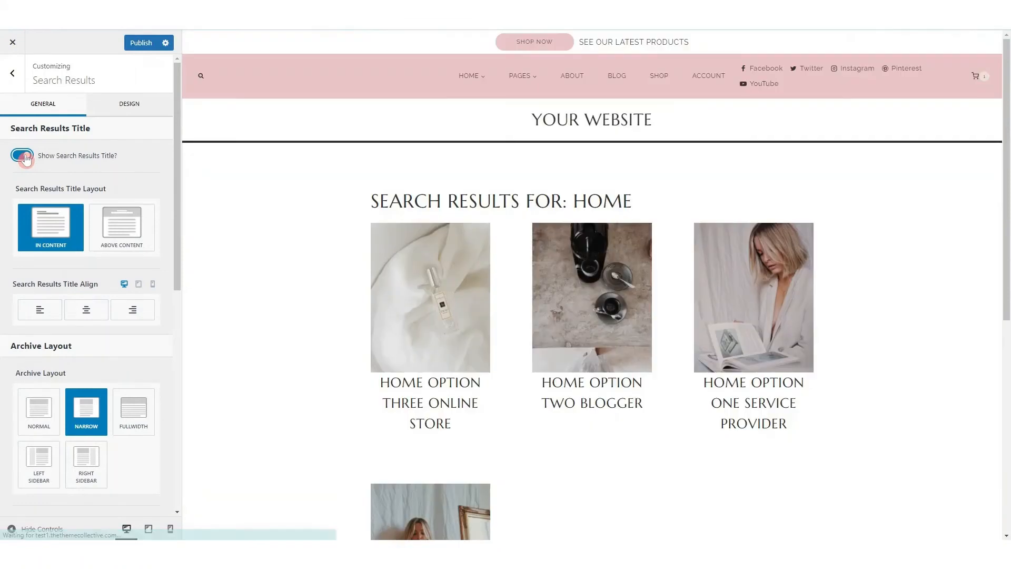
click(23, 155)
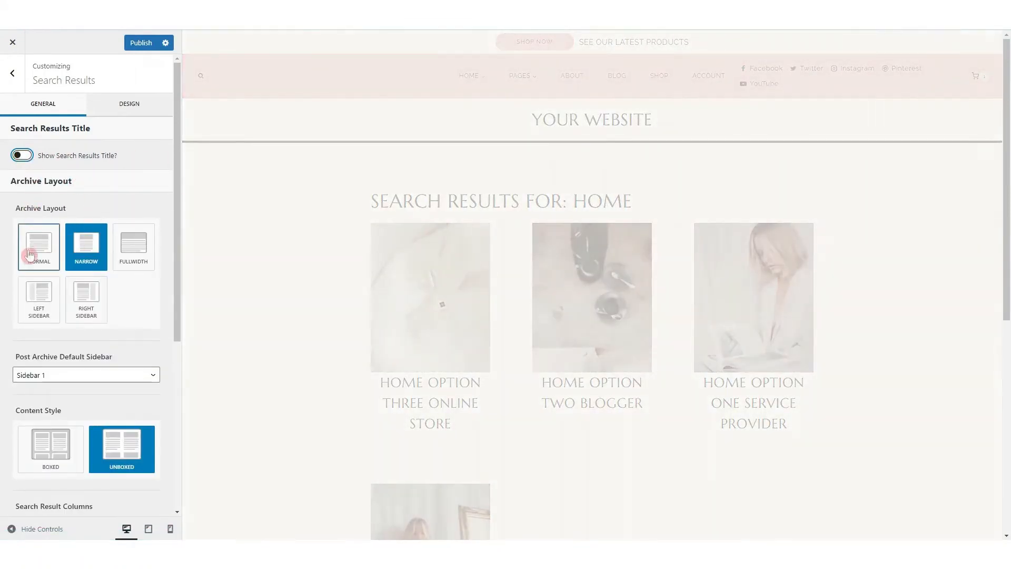
Review the remaining general options for Search Results and the section's design options for fonts, colors and backgrounds
scroll(66, 279, down, 5)
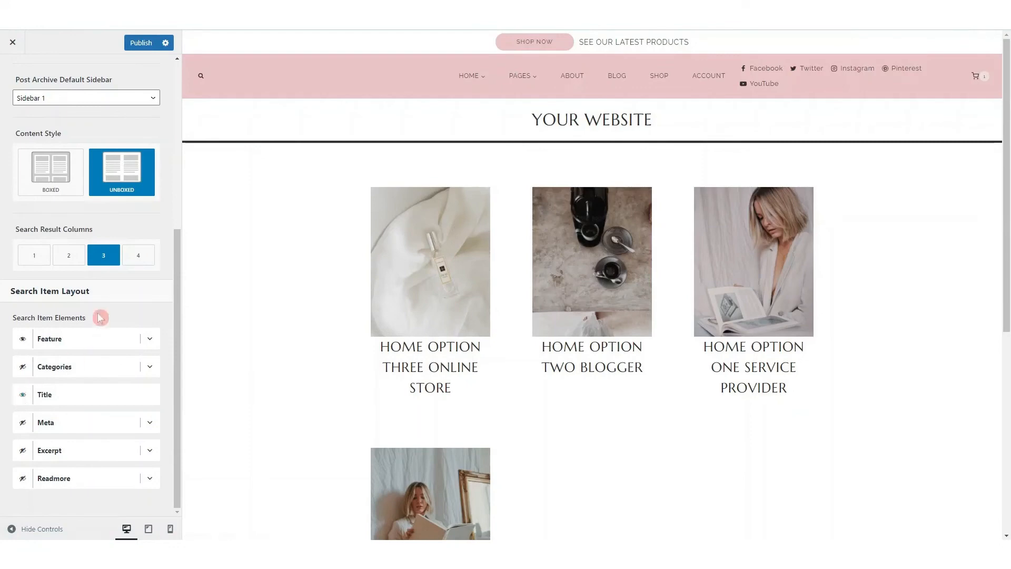
scroll(97, 306, up, 10)
click(149, 113)
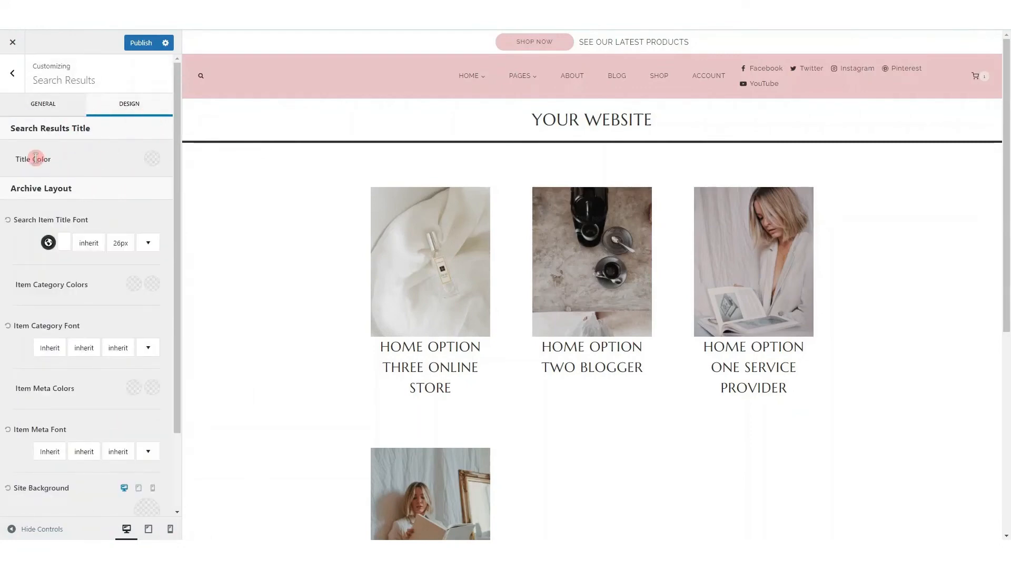
scroll(37, 379, down, 3)
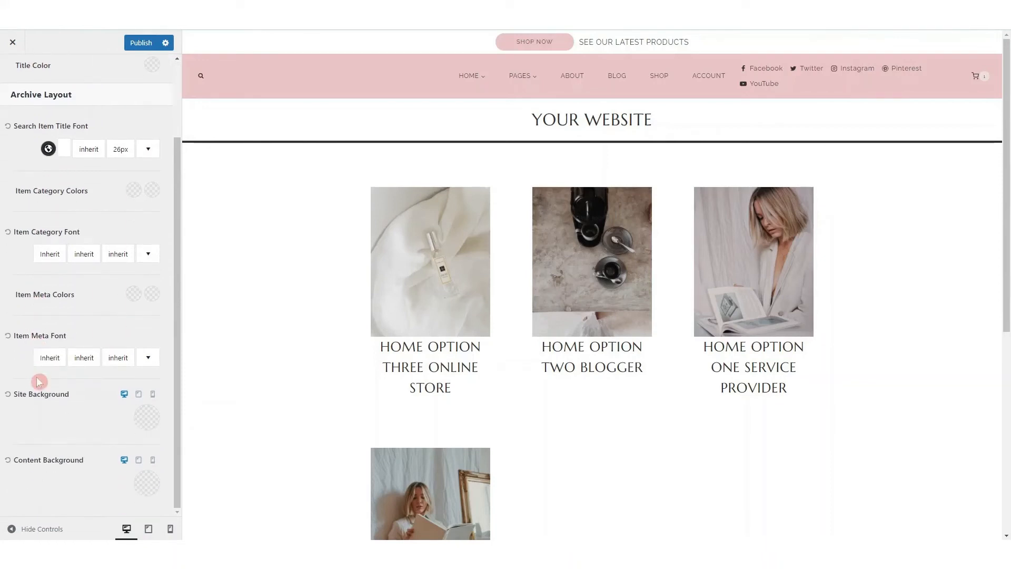
scroll(70, 390, up, 3)
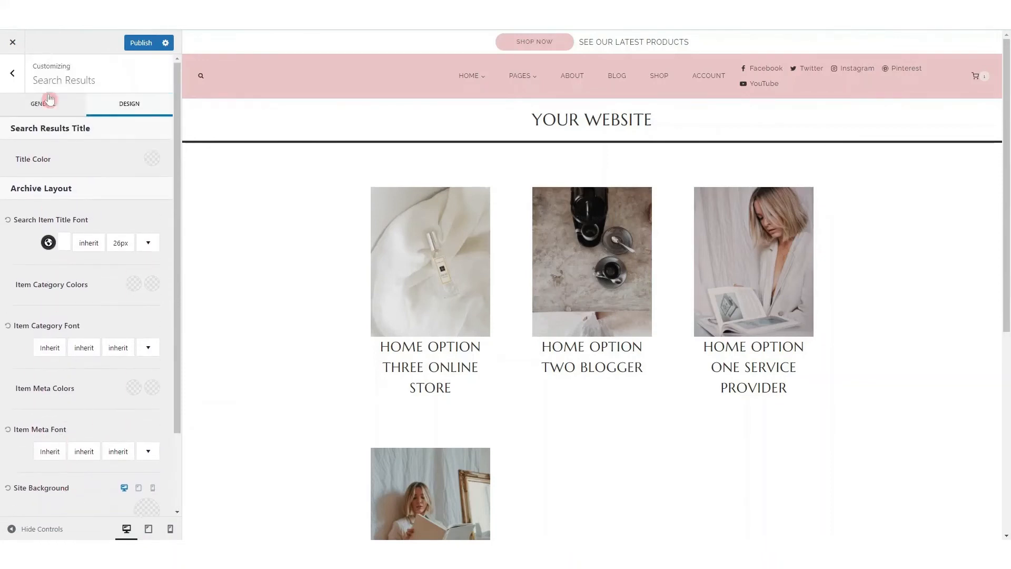
View the Site Identity settings with the site icon and the Menus settings, and return to the main customizer list
click(13, 73)
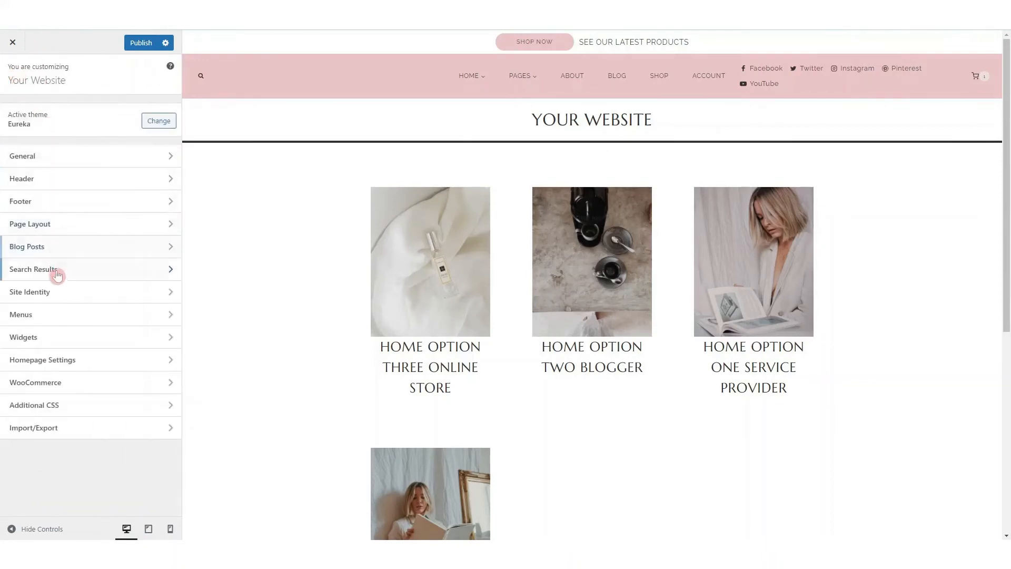
click(68, 298)
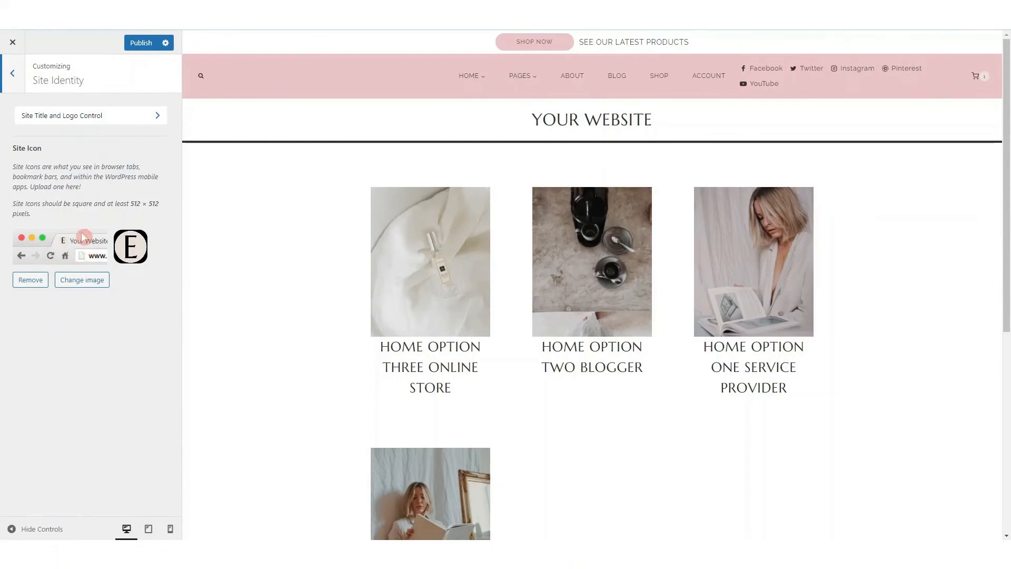
click(15, 75)
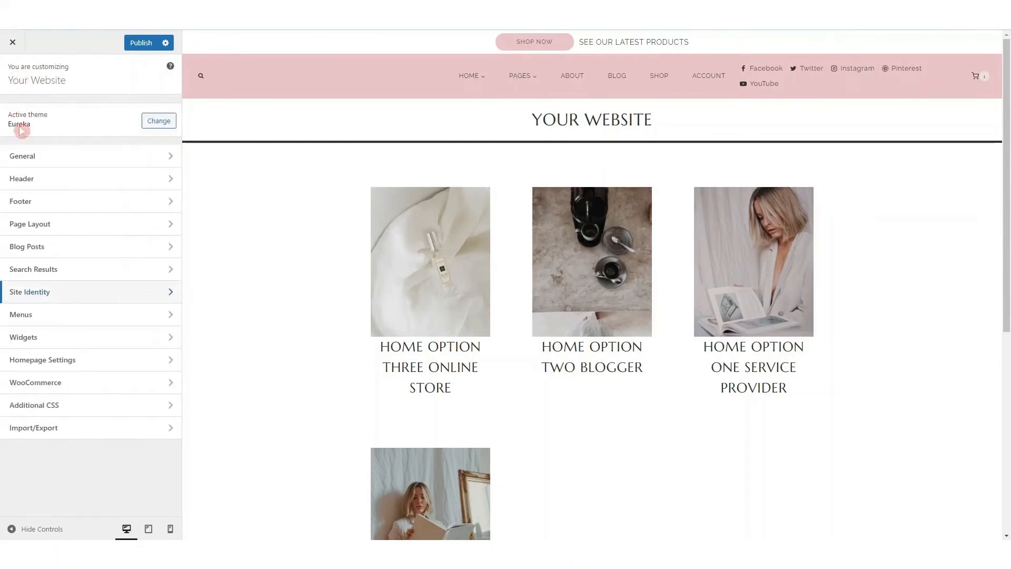
click(35, 318)
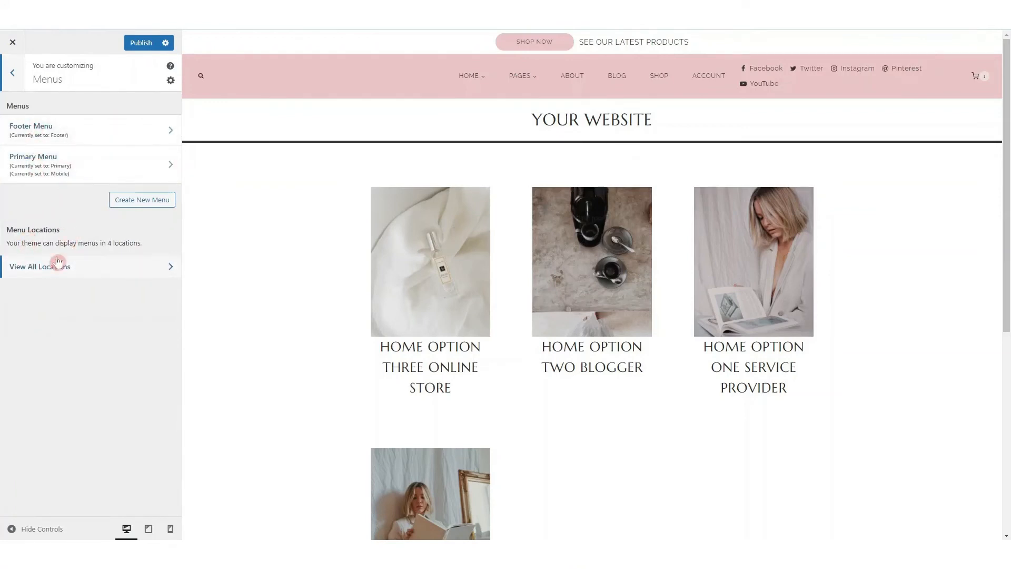
click(17, 74)
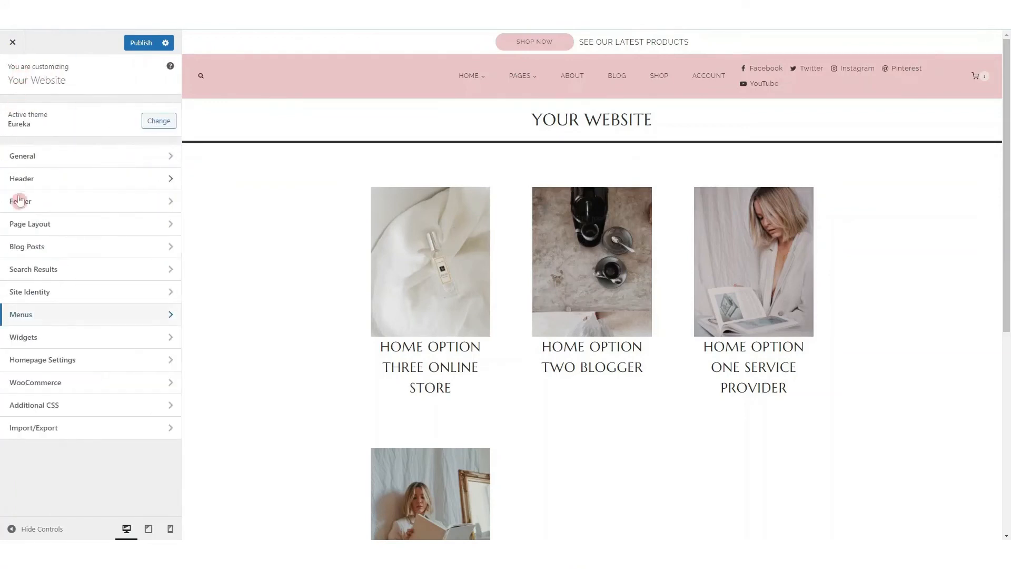
View the Widgets settings, open the footer's image gallery widget from the preview, and return to the main customizer list
click(54, 337)
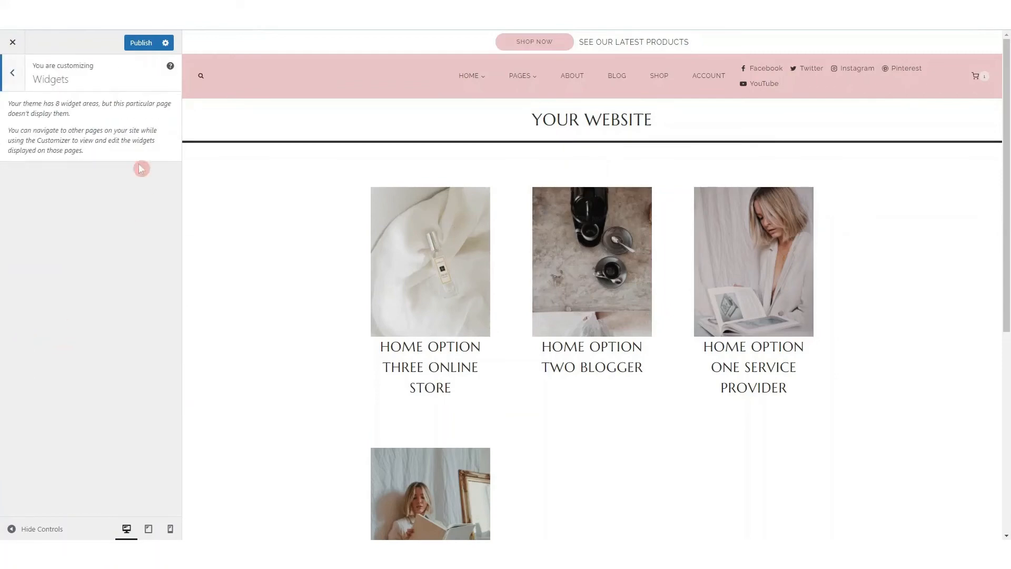
scroll(295, 271, down, 5)
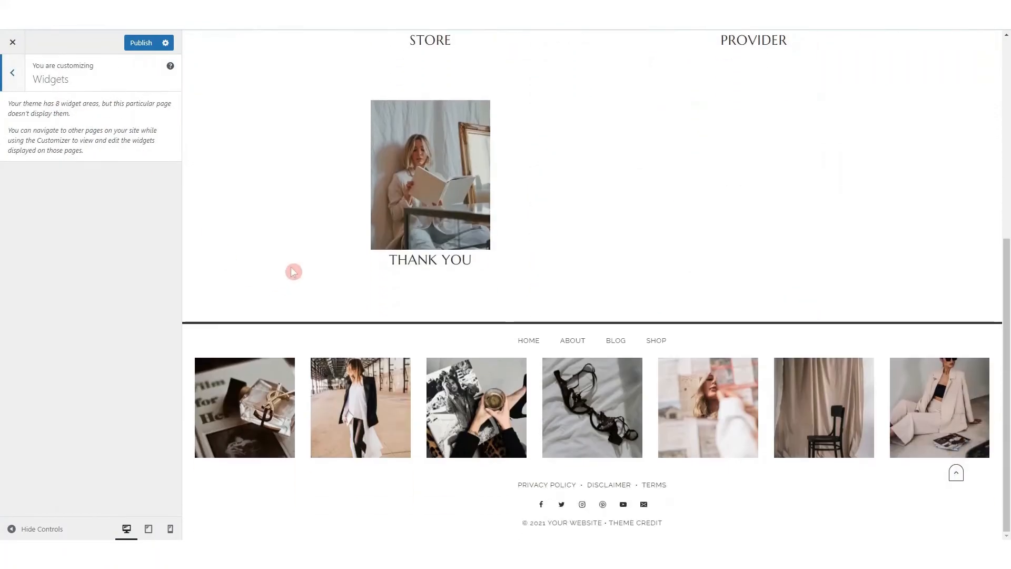
mouse_move(189, 363)
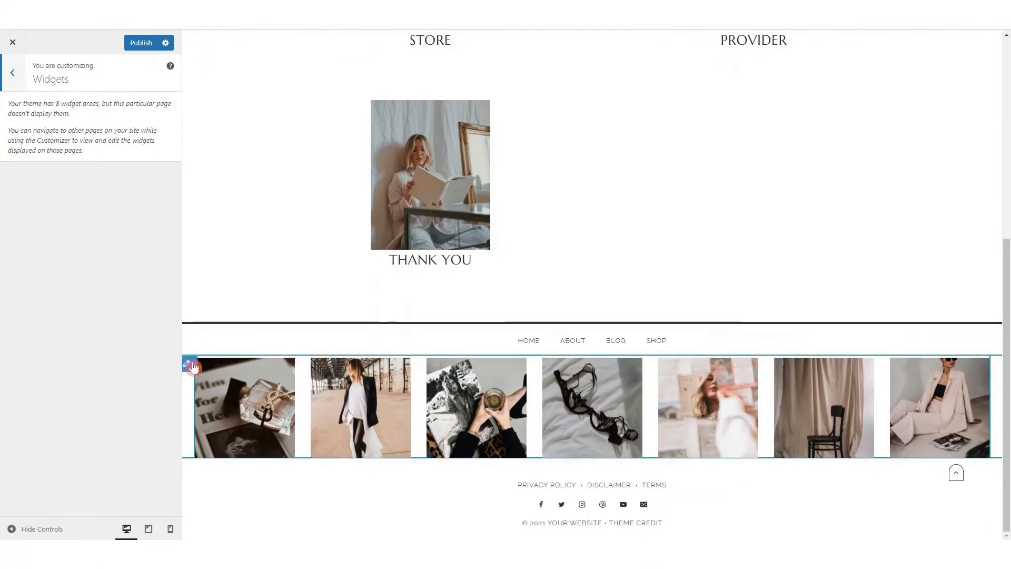
click(188, 366)
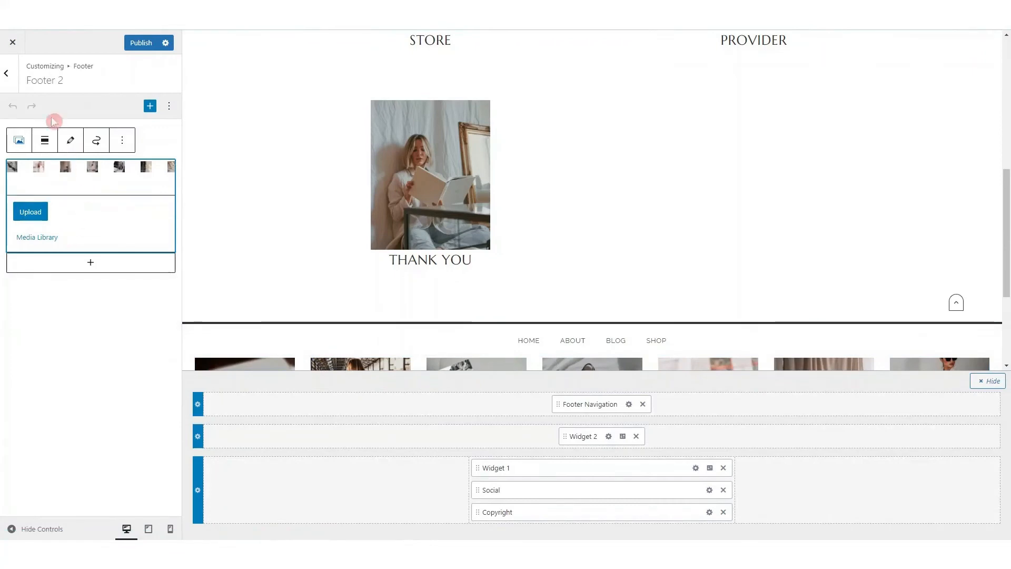
click(9, 75)
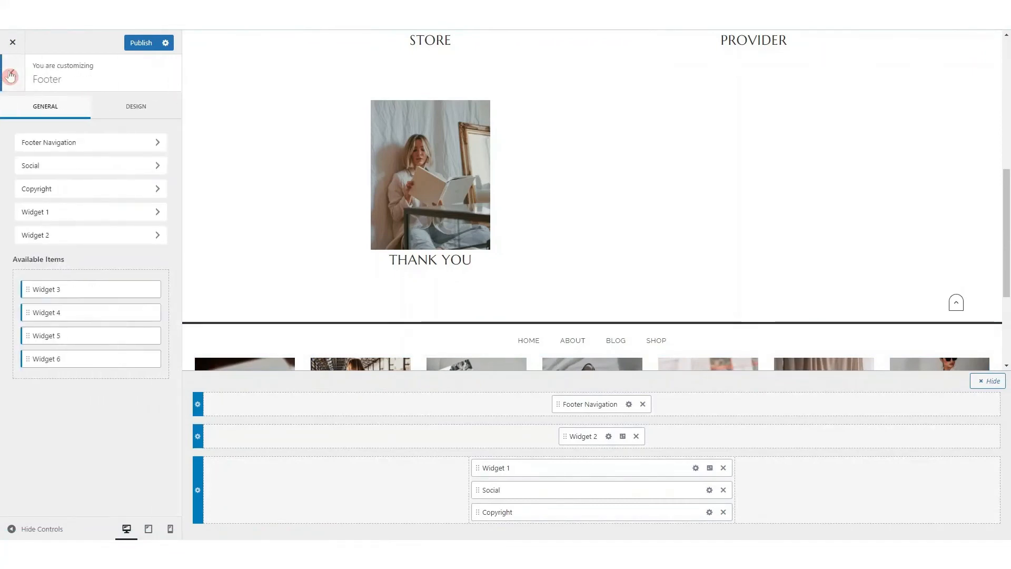
click(10, 75)
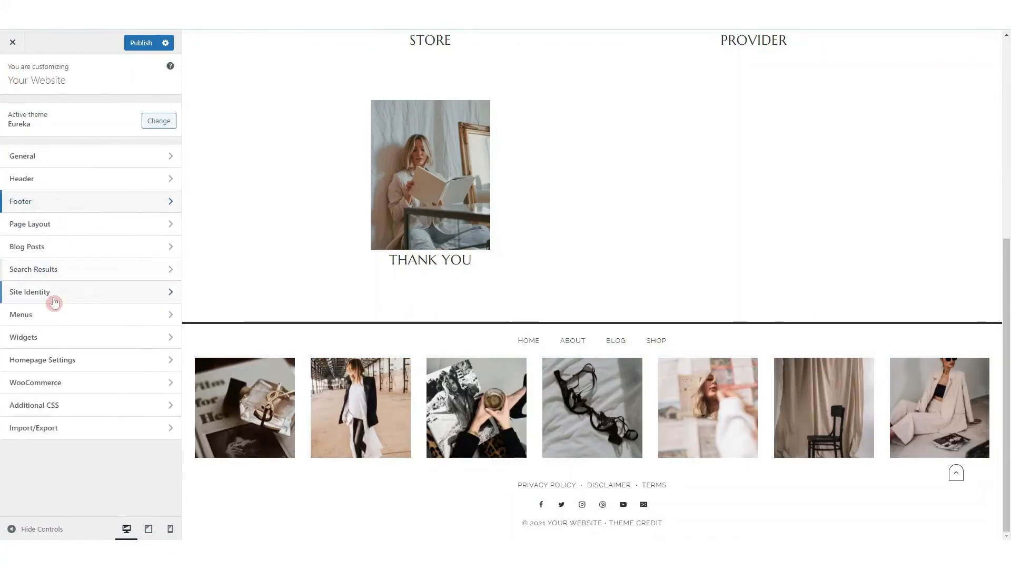
Look through the pages available as static homepage in the Homepage Settings, and leave the current selection in place
click(55, 363)
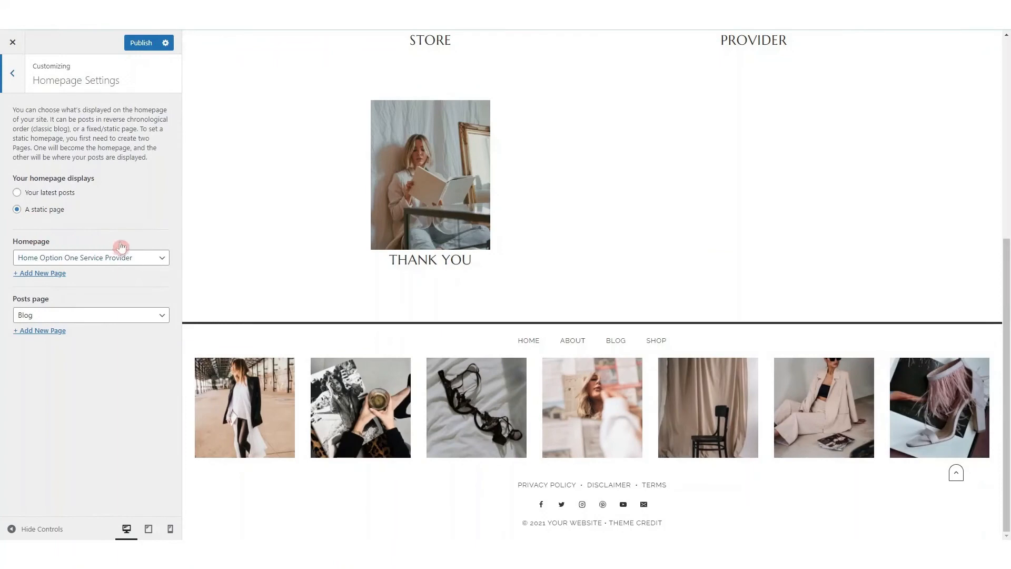
click(154, 261)
scroll(139, 274, up, 1)
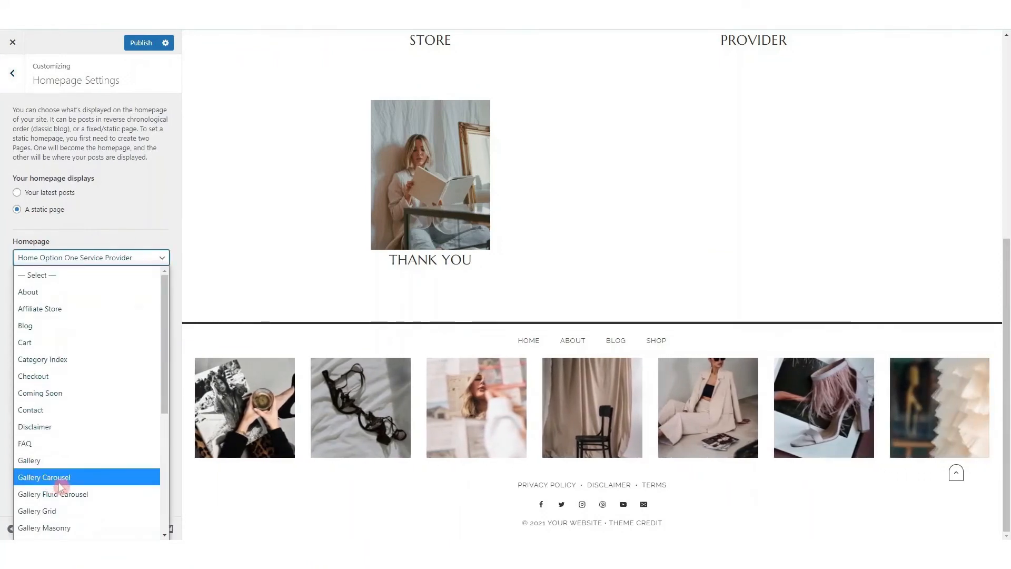
scroll(78, 474, down, 5)
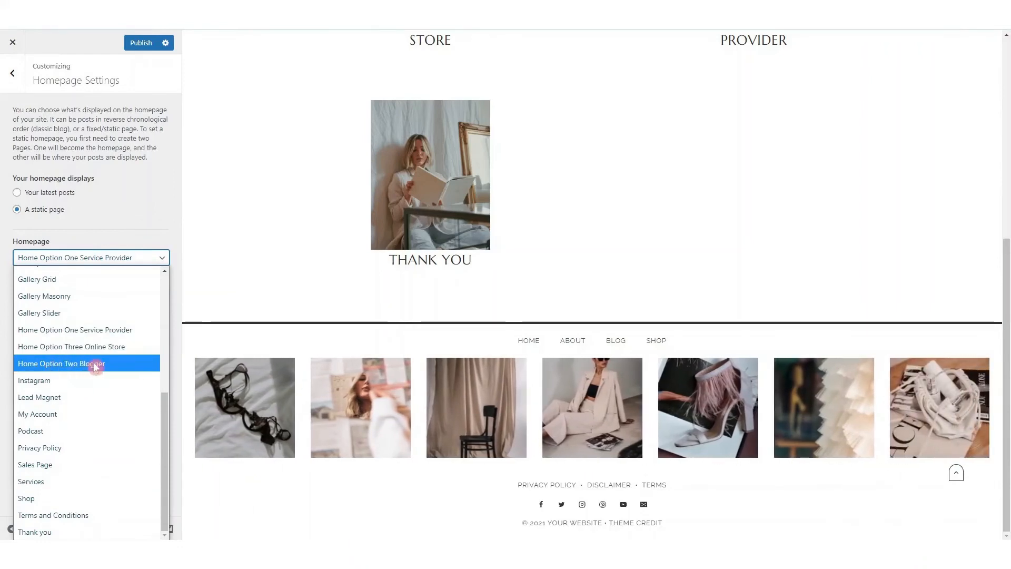
click(101, 228)
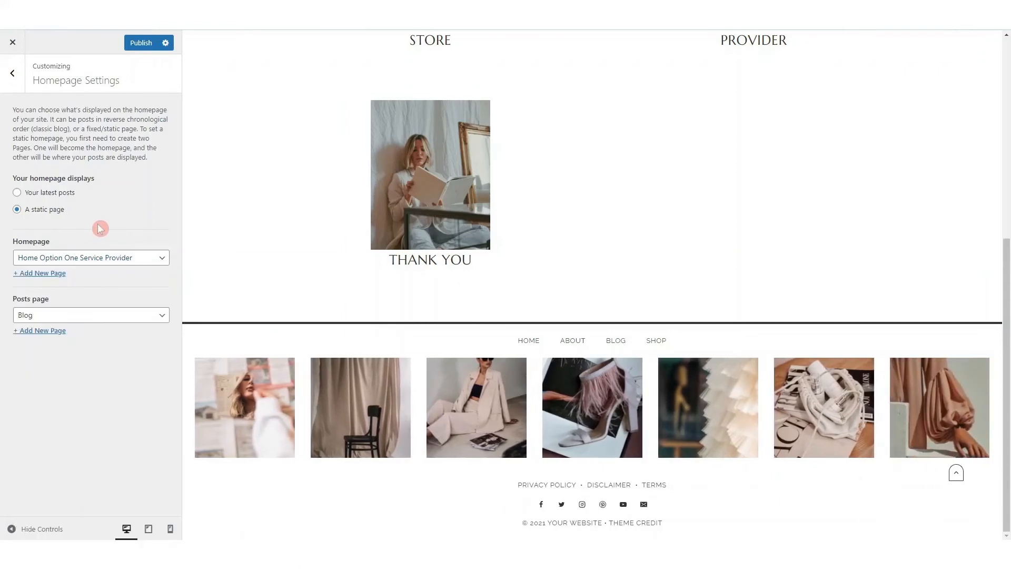
click(12, 75)
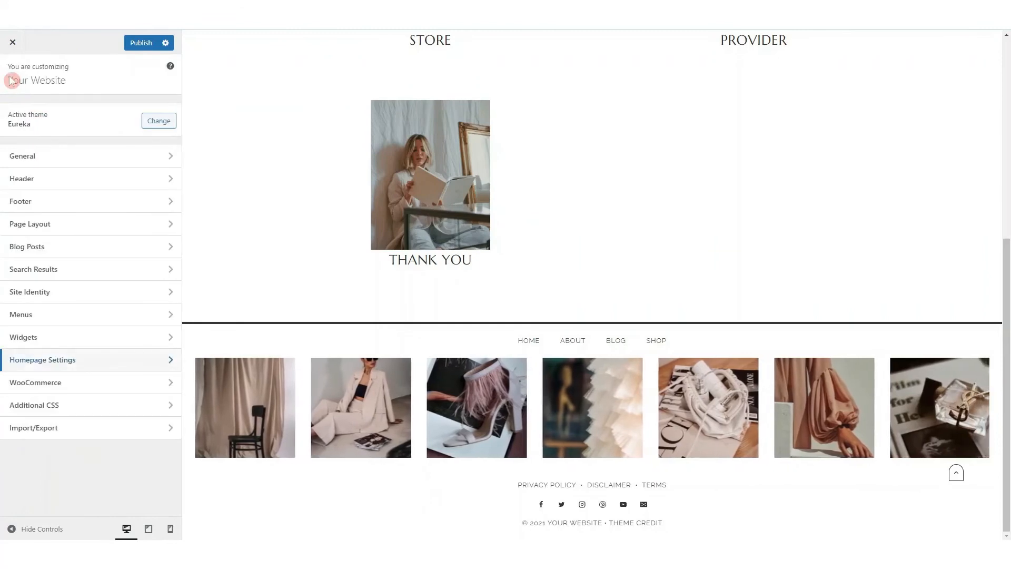
Open the WooCommerce settings and bring up the Shop page in the preview
click(68, 383)
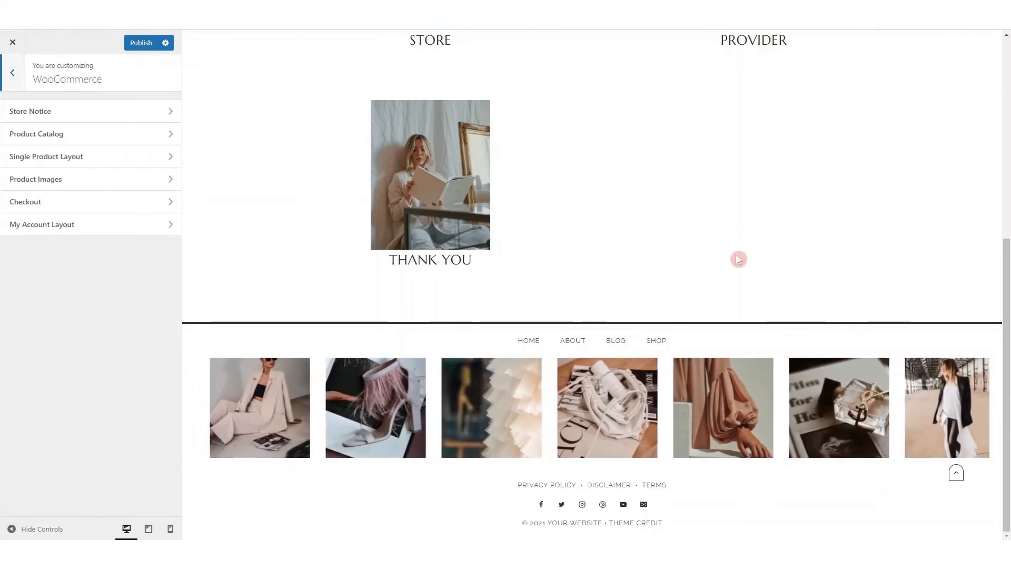
scroll(456, 105, up, 5)
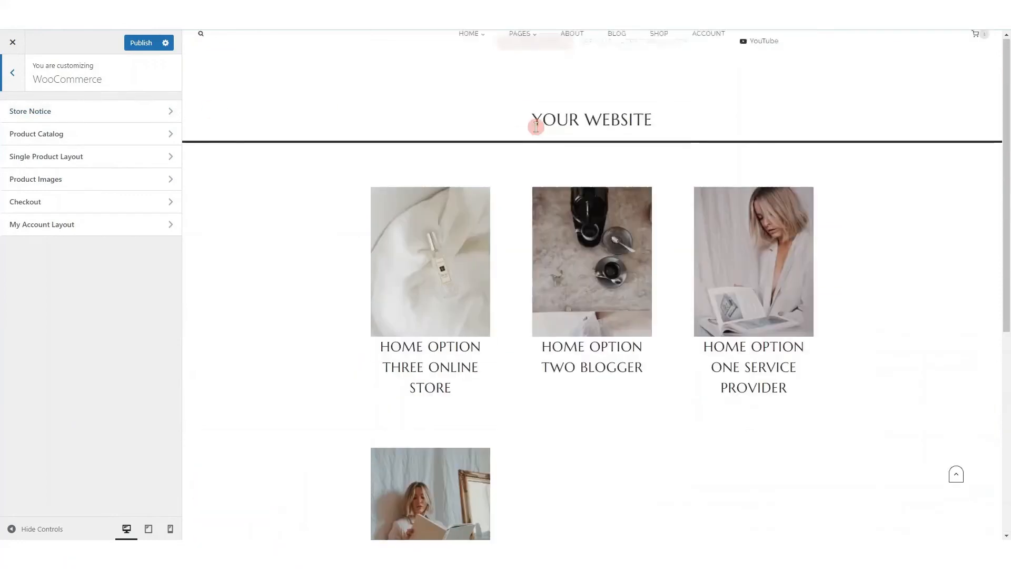
click(655, 78)
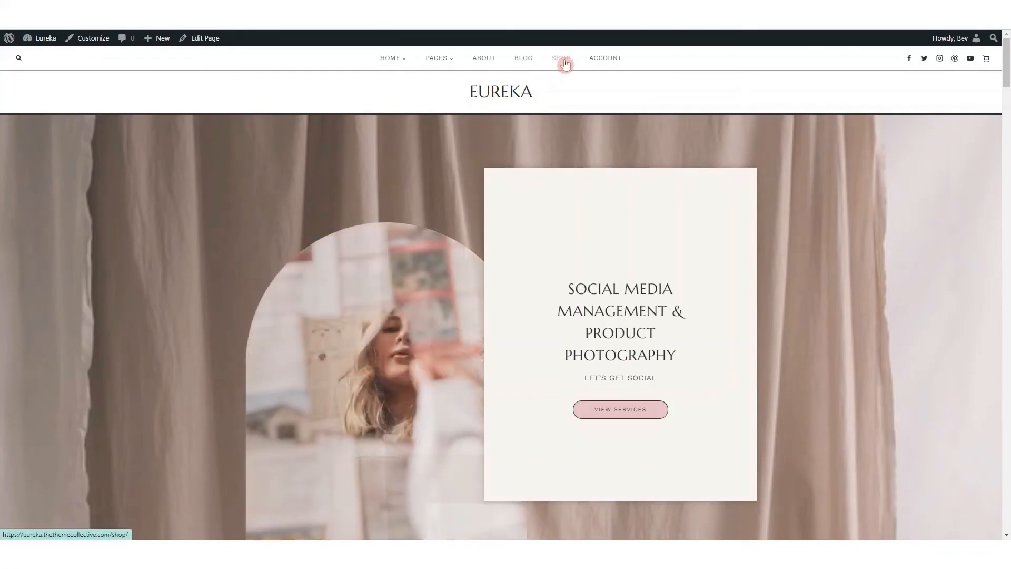
Open the Shop page of the Eureka demo site and look through its two-column product listing
click(562, 60)
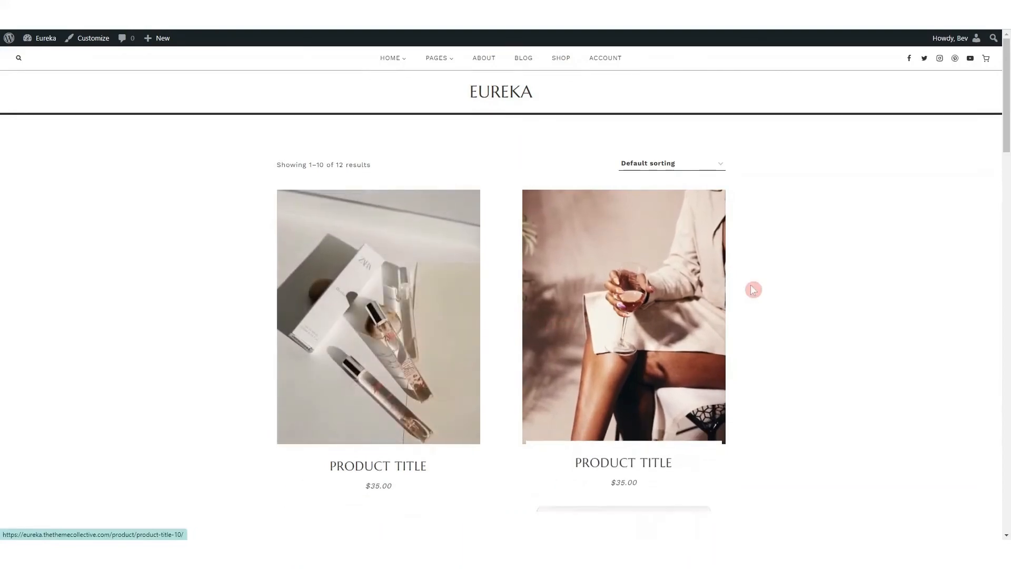
scroll(751, 287, down, 4)
scroll(600, 171, down, 5)
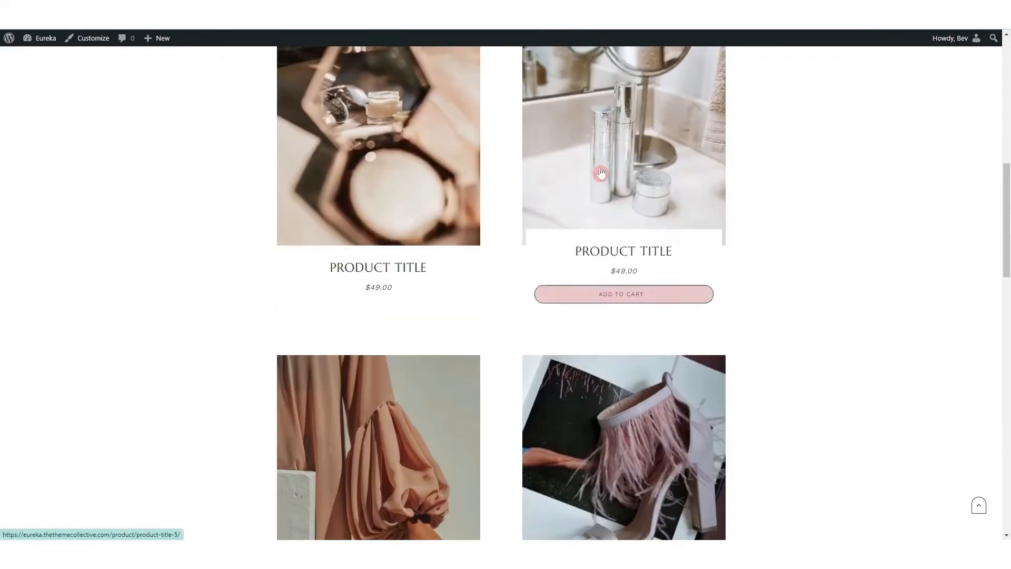
scroll(606, 436, down, 3)
scroll(605, 436, down, 12)
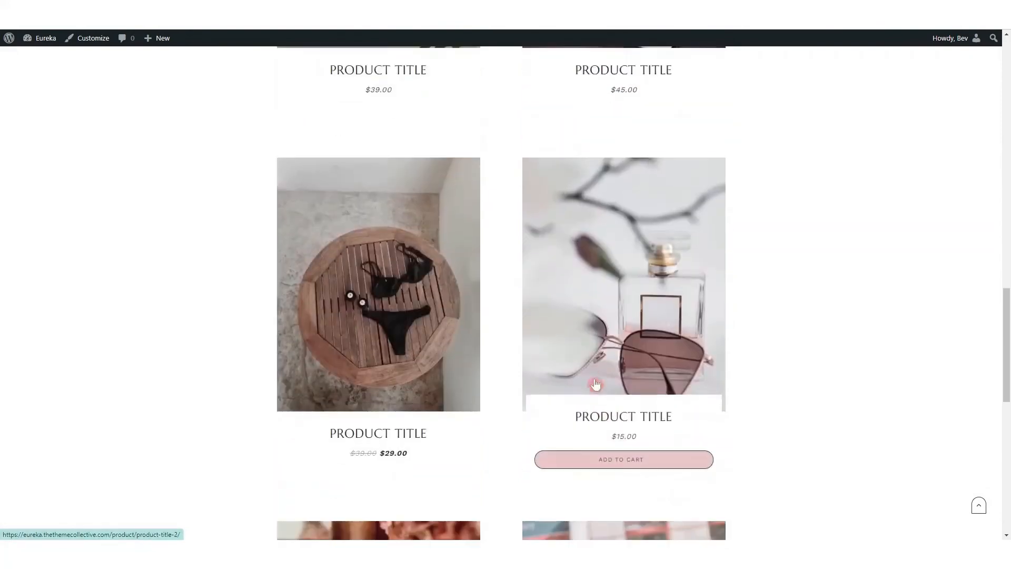
scroll(604, 257, down, 4)
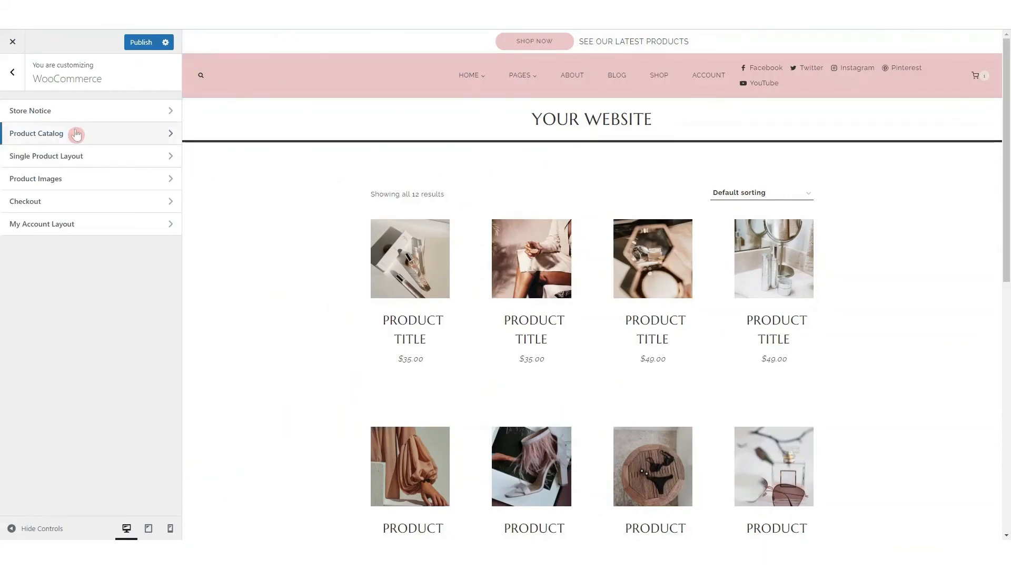
In the WooCommerce Product Images settings, set thumbnail cropping to a custom 4:5 ratio and return to the WooCommerce settings list
click(75, 179)
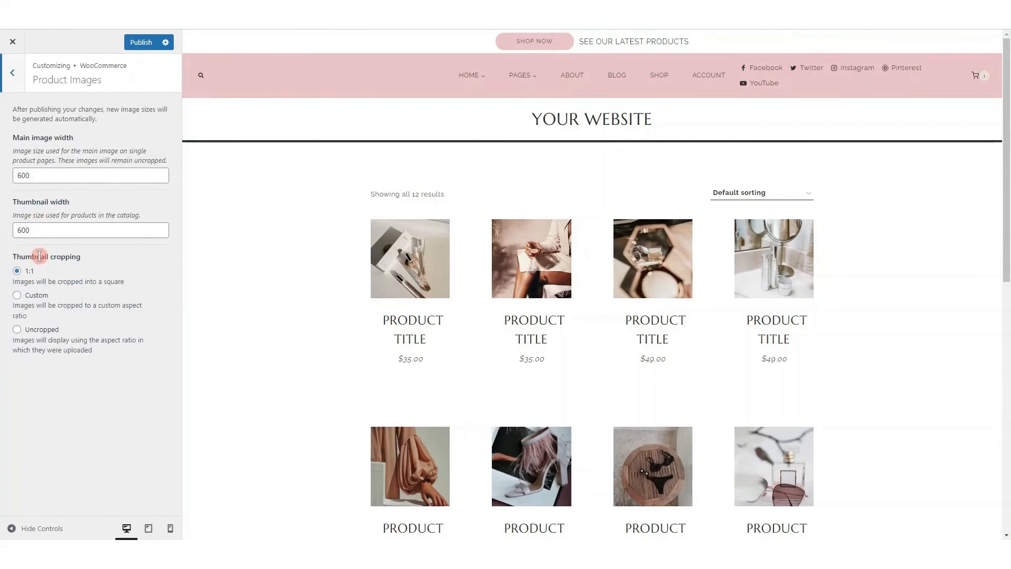
click(18, 295)
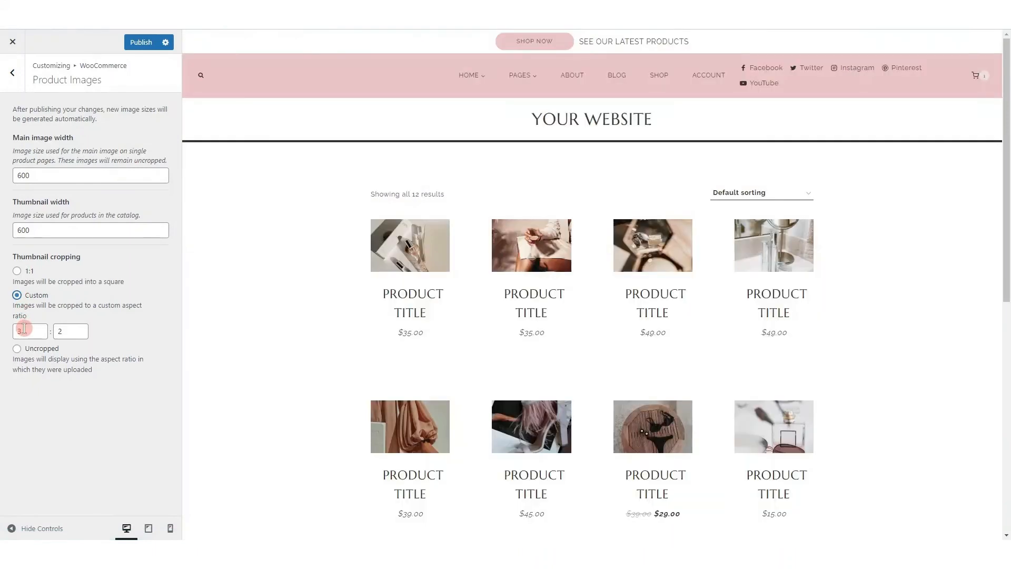
click(24, 328)
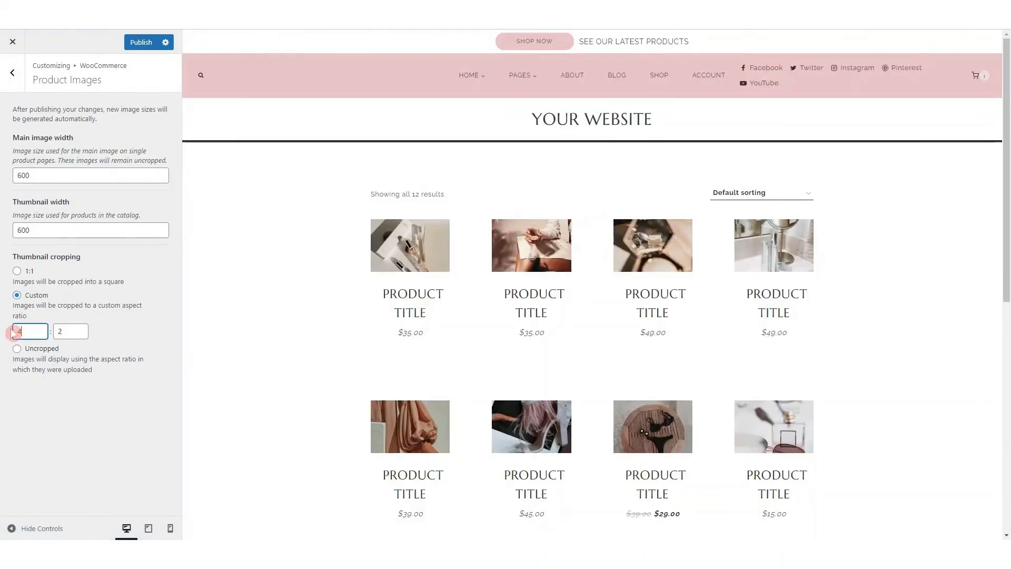
text(4)
key(Tab)
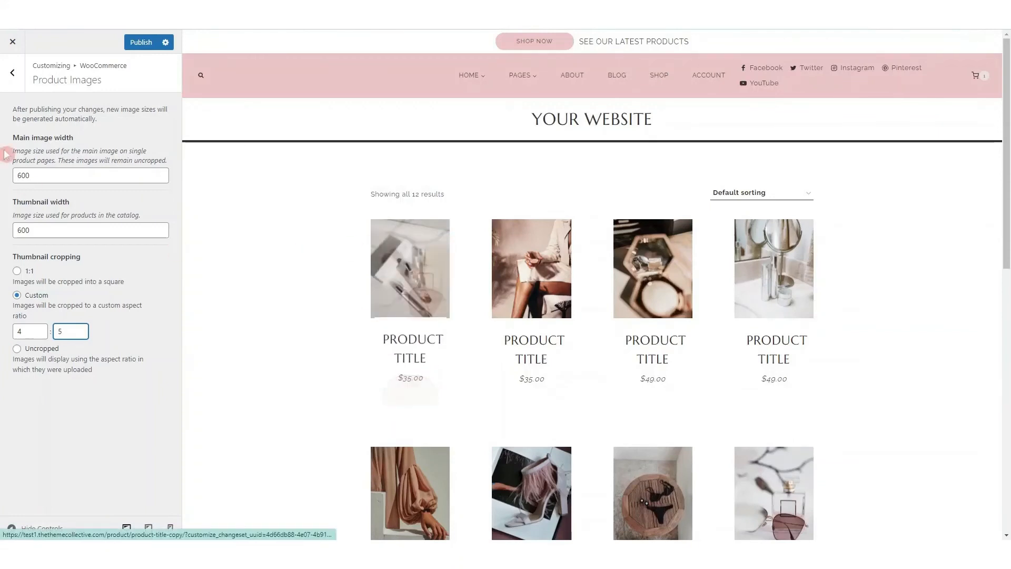
click(13, 74)
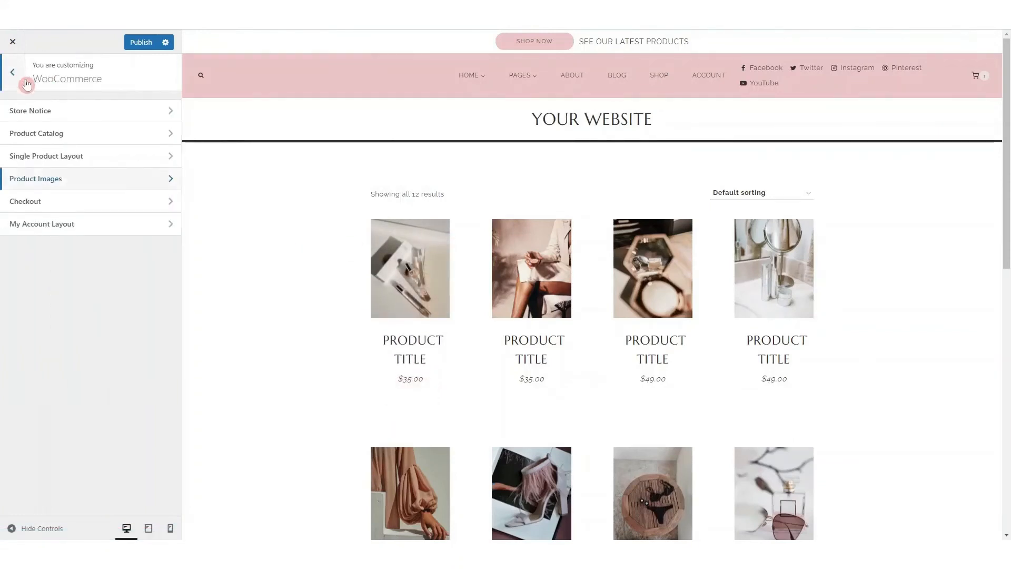
In the Product Catalog settings, show 2 products per row and 5 rows per page, and check the listing in the preview
click(71, 134)
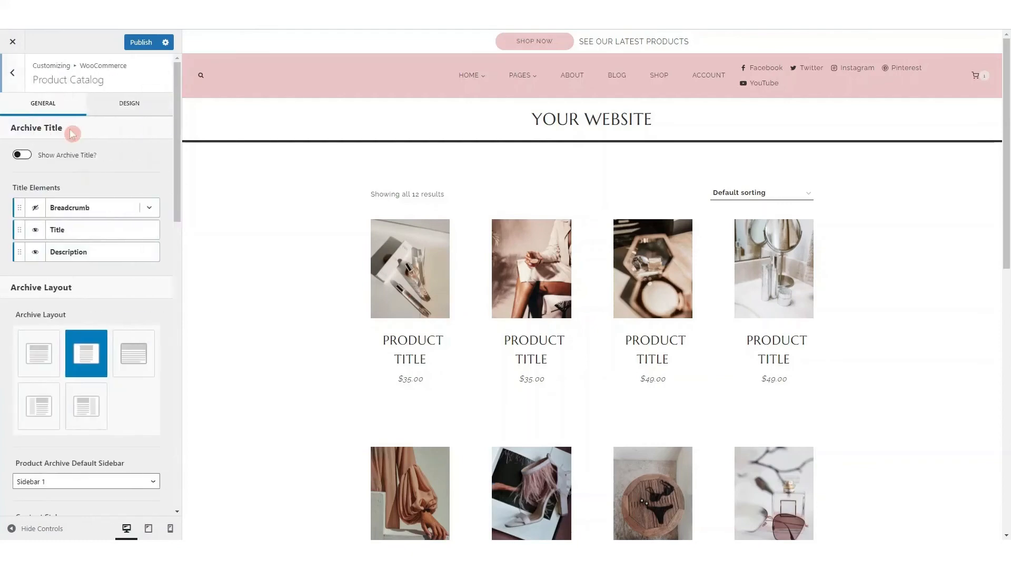
scroll(120, 151, down, 1)
scroll(120, 151, down, 10)
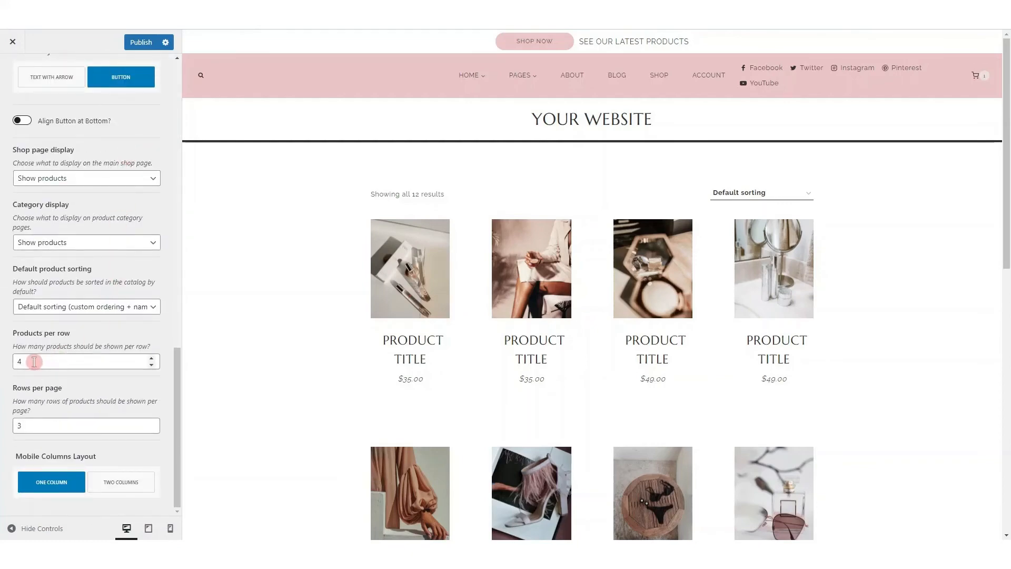
drag(33, 361, 15, 361)
text(2)
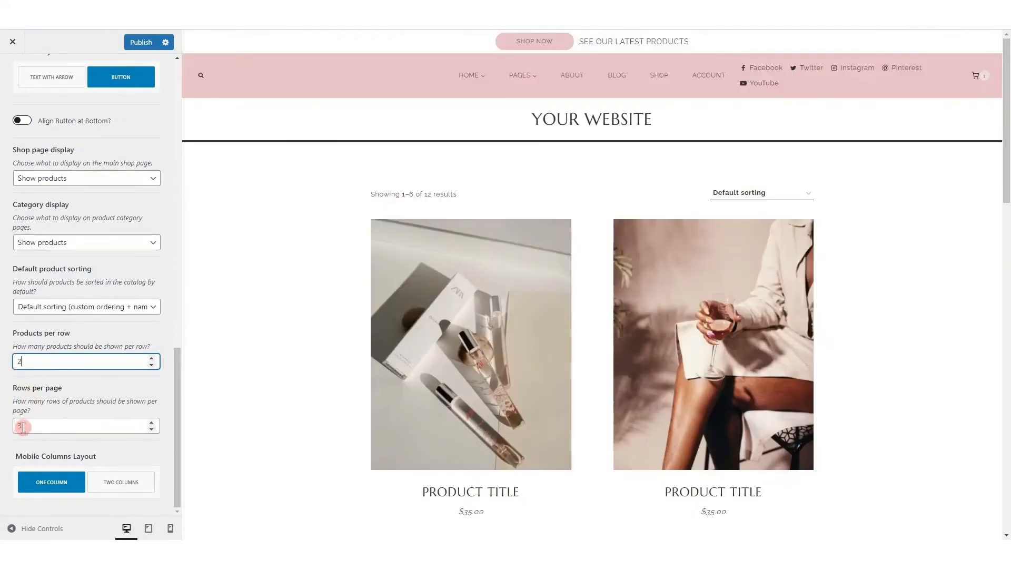
drag(23, 427, 7, 432)
text(5)
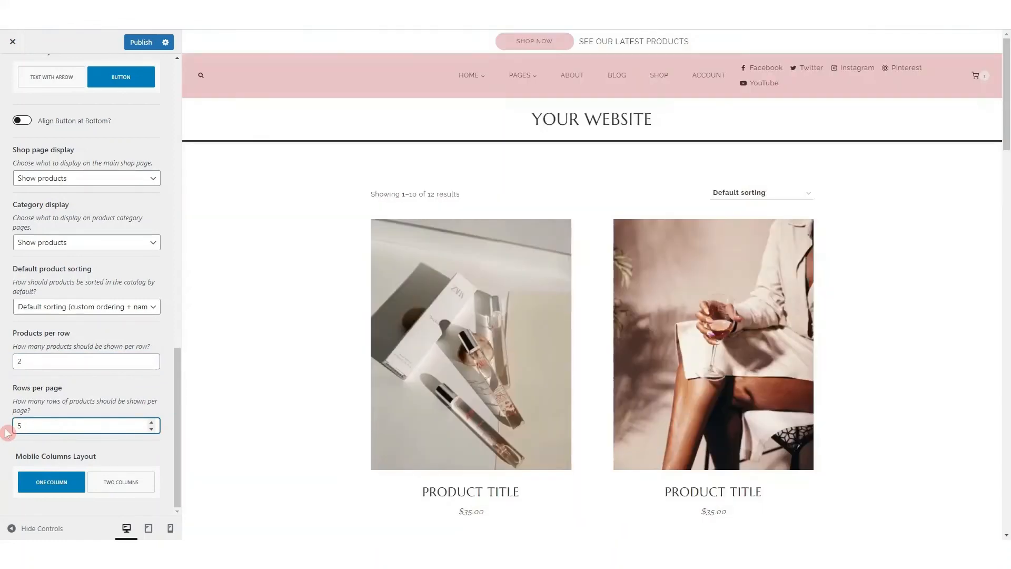
scroll(591, 287, down, 10)
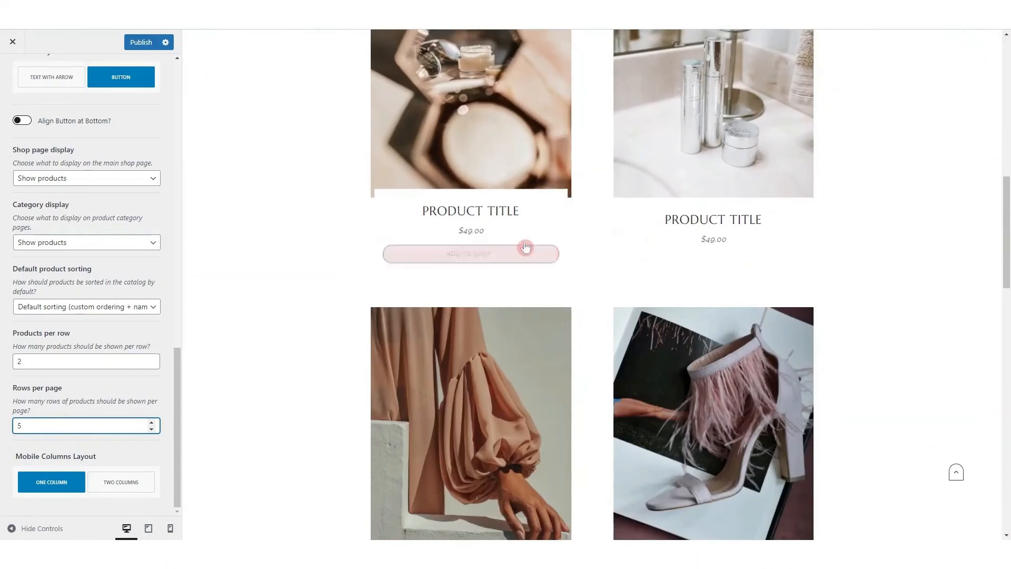
scroll(649, 196, up, 10)
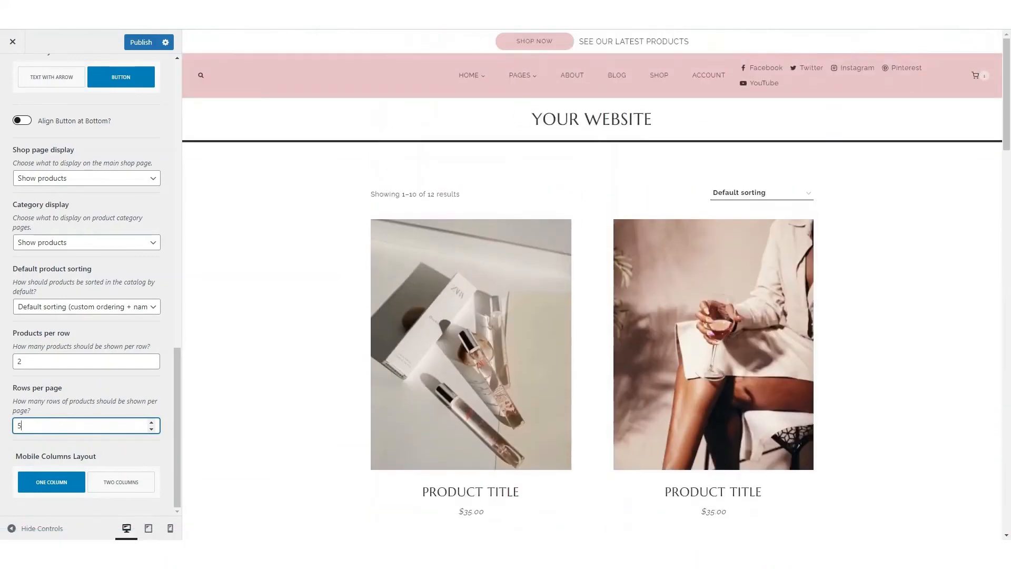
scroll(70, 115, up, 15)
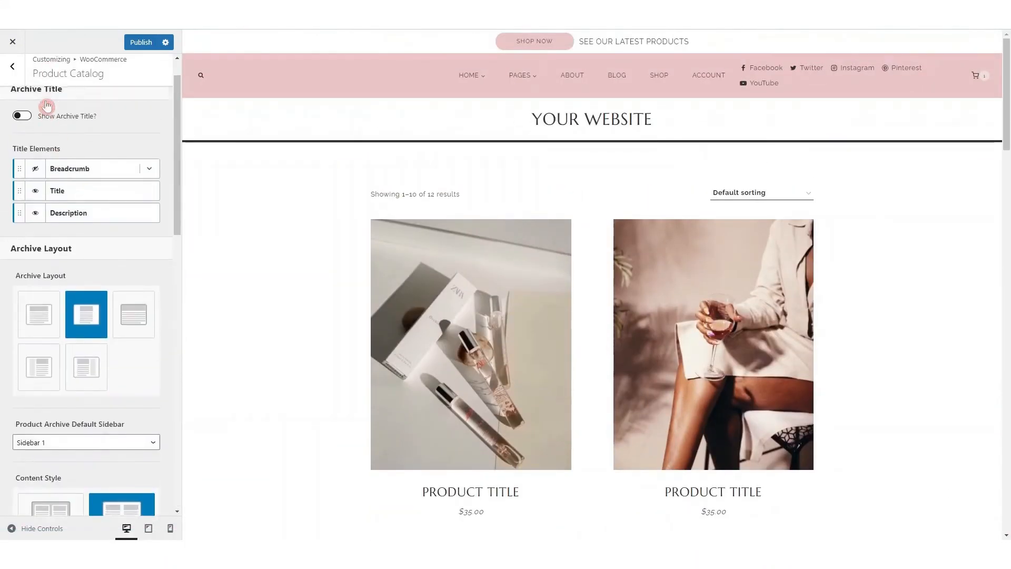
click(18, 84)
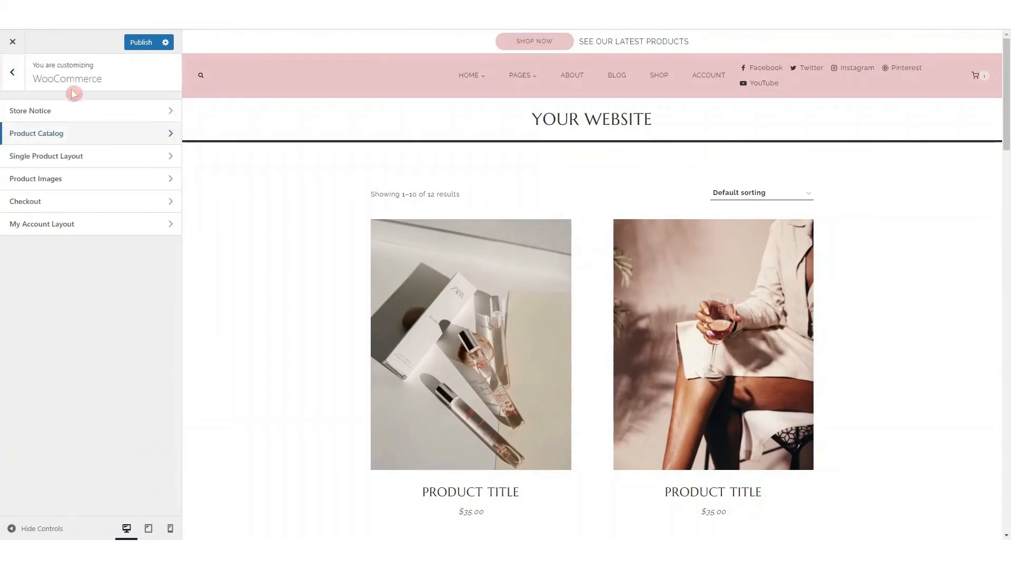
Enable the WooCommerce store notice and set its font color to white (FFFFFF)
click(41, 115)
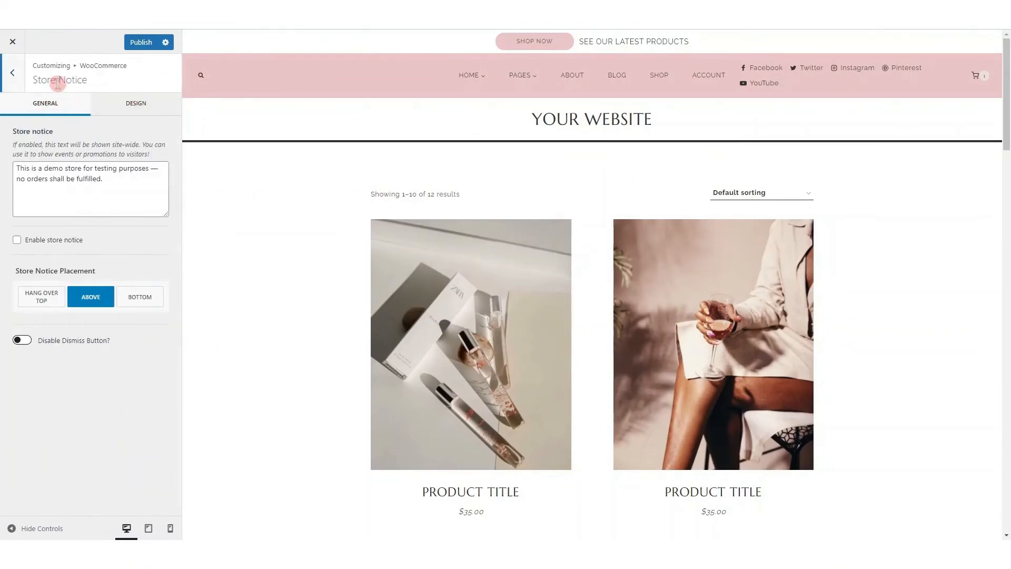
click(18, 240)
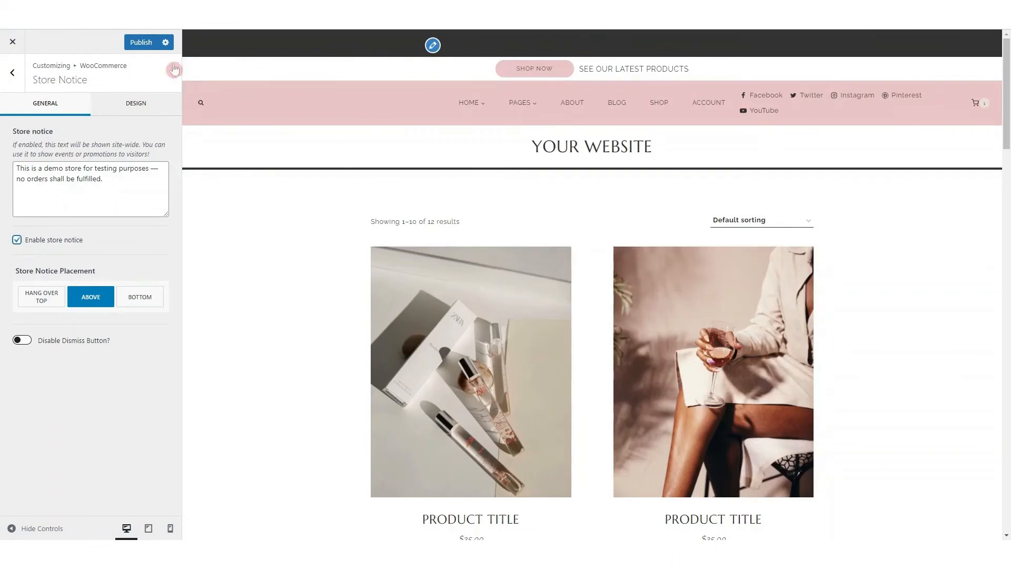
click(136, 103)
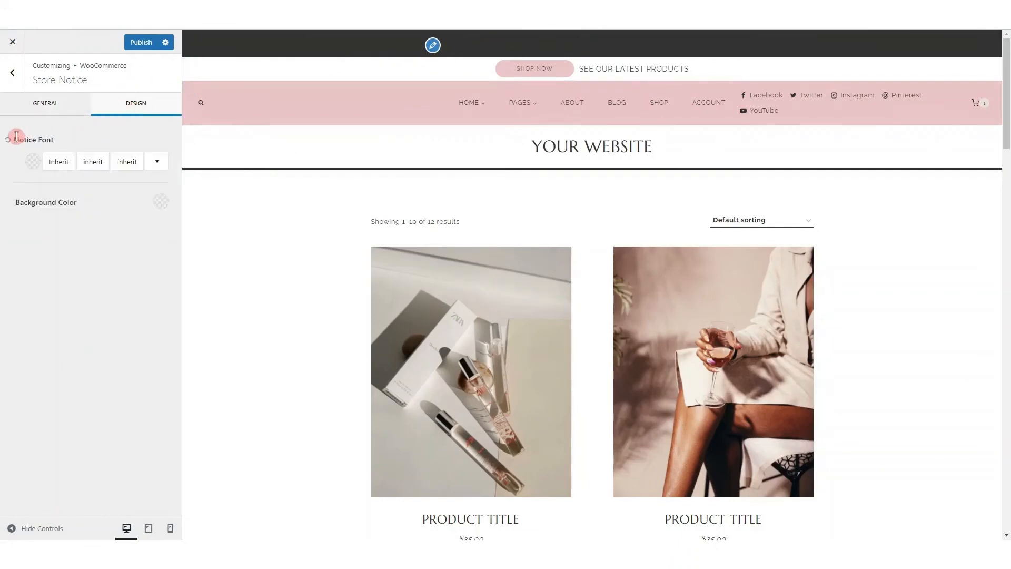
click(32, 163)
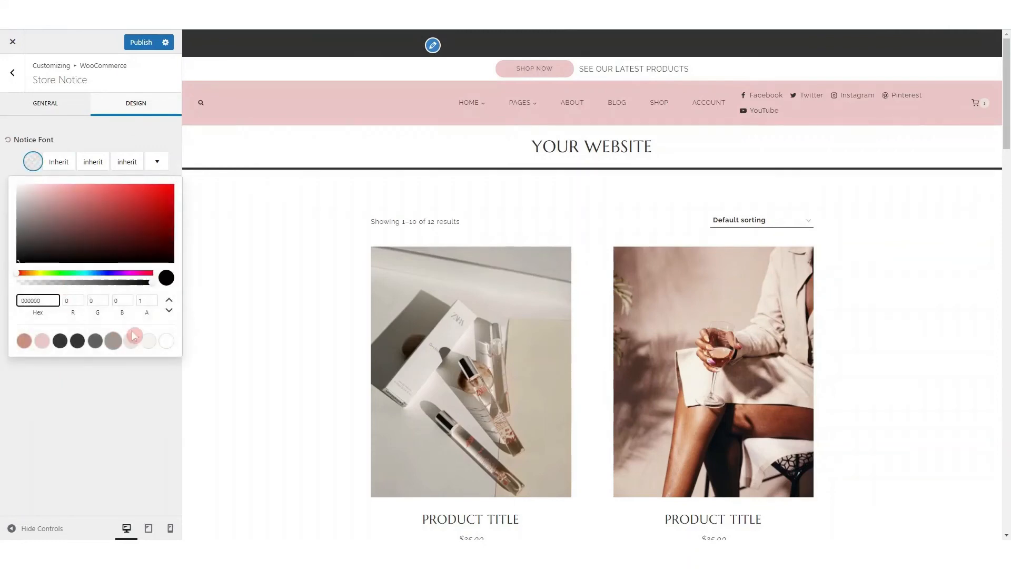
click(166, 341)
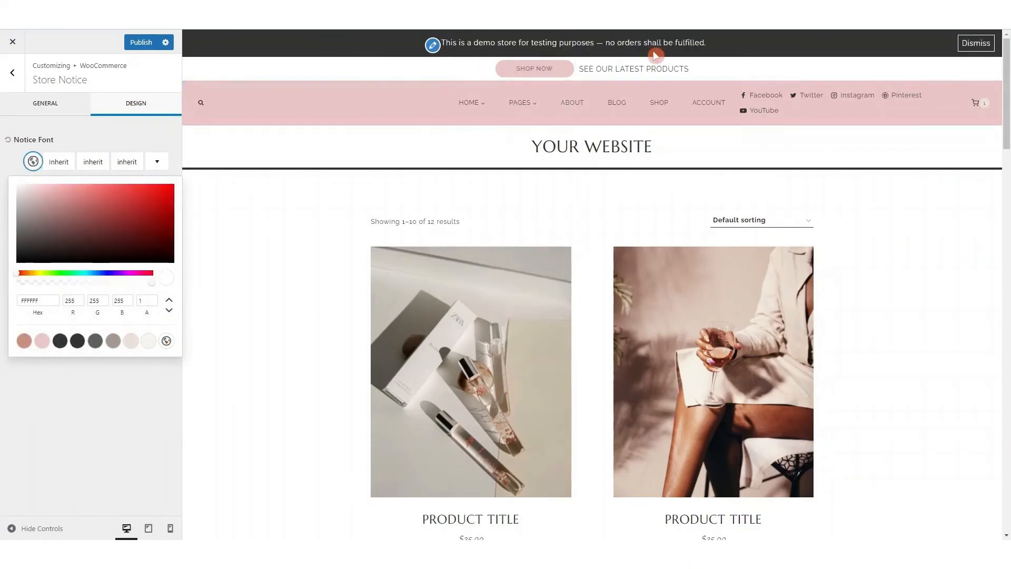
click(77, 141)
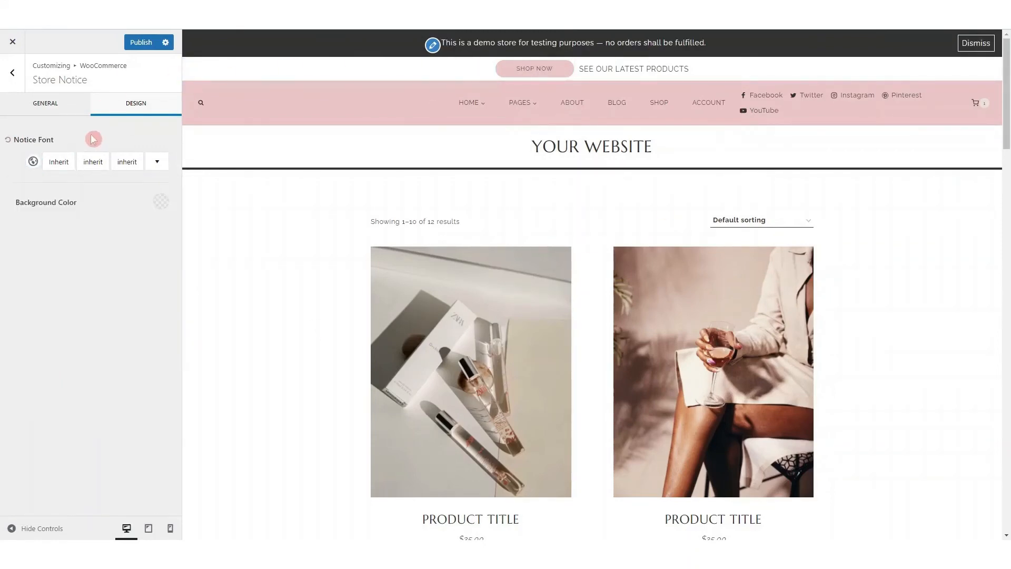
Try the Hang Over Top placement for the store notice and switch the placement to Bottom
click(45, 102)
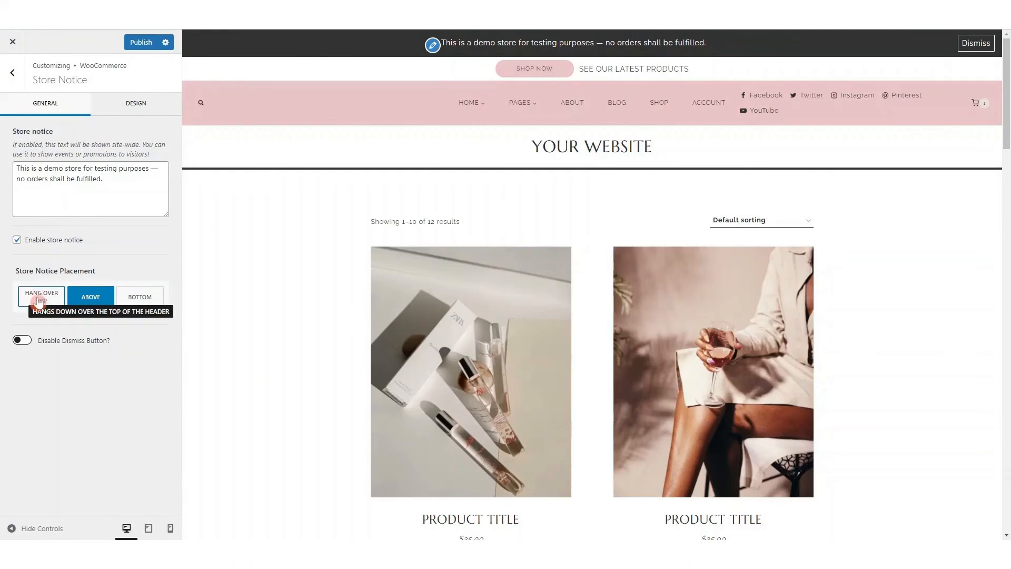
click(42, 300)
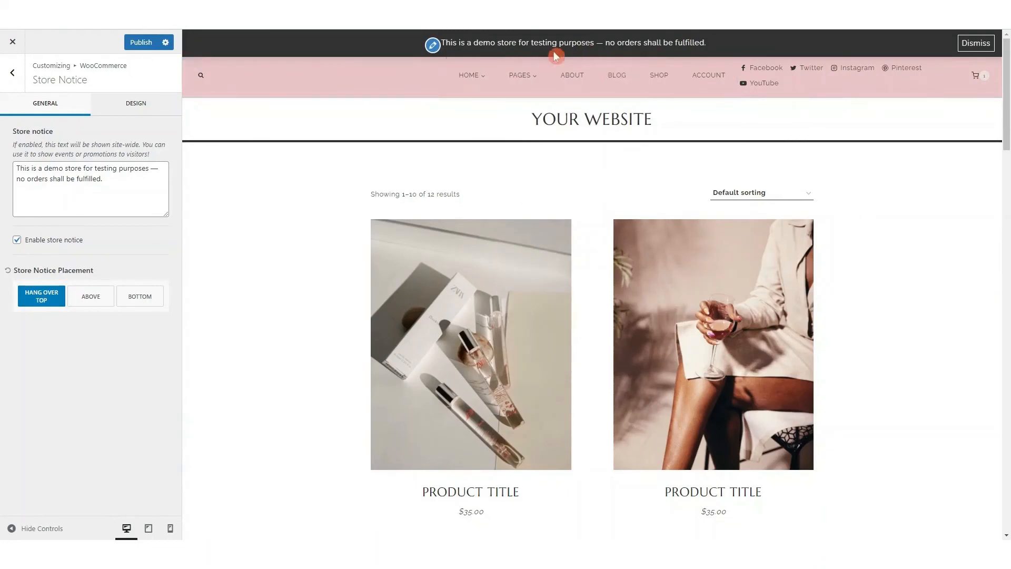
click(138, 296)
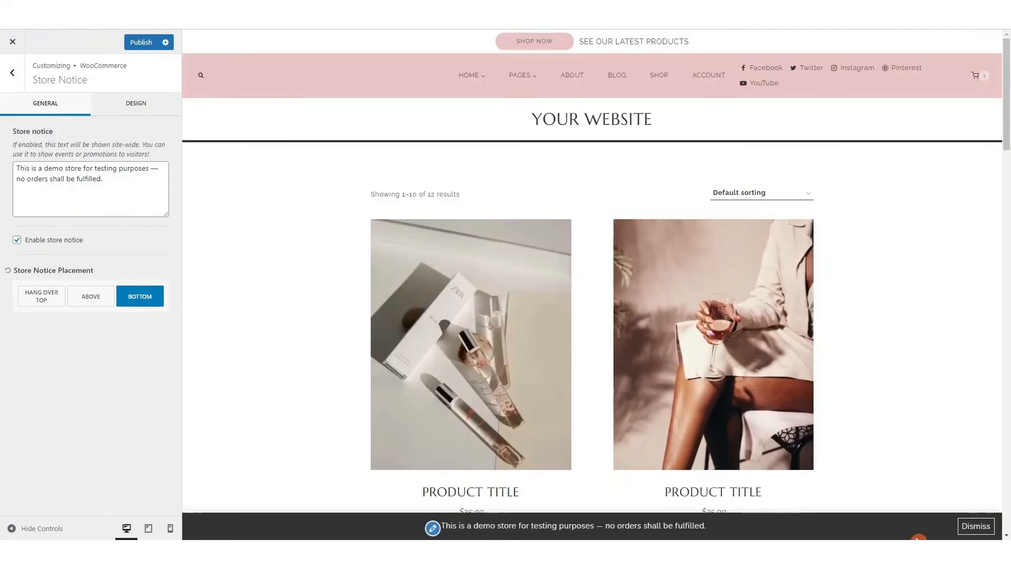
Check the store notice's design settings, disable the store notice, and leave its settings
click(136, 103)
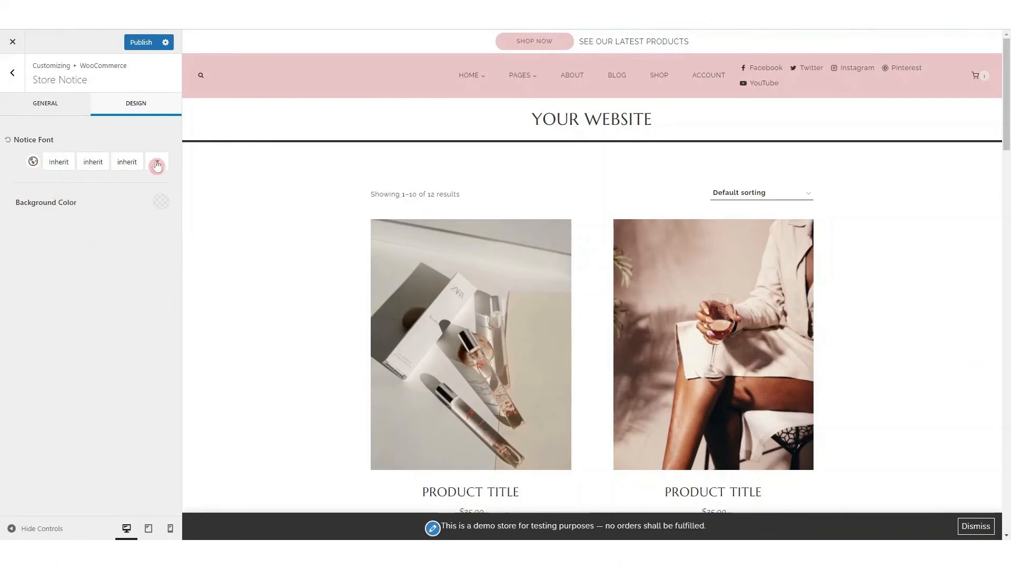
click(46, 103)
click(17, 240)
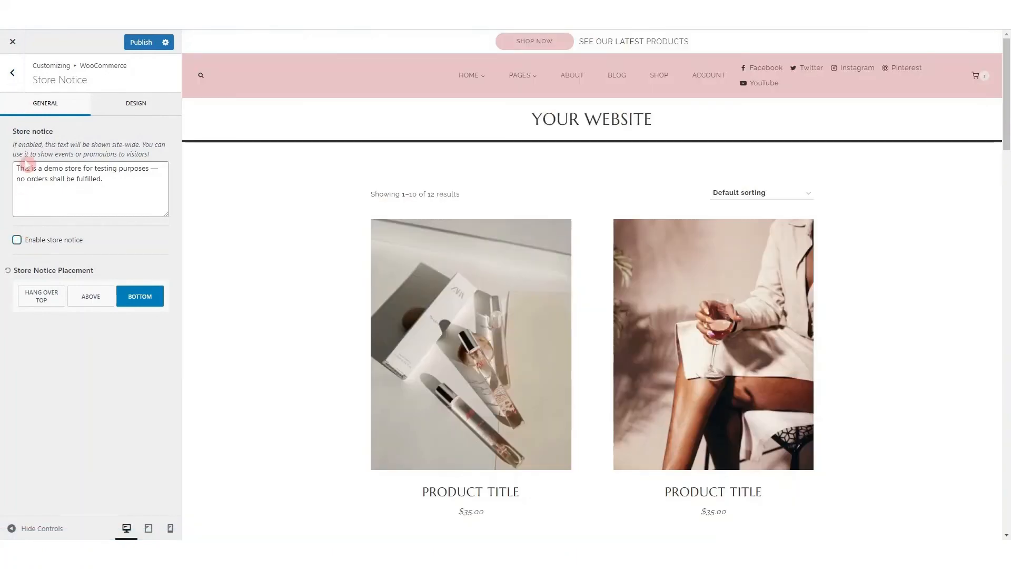
click(12, 73)
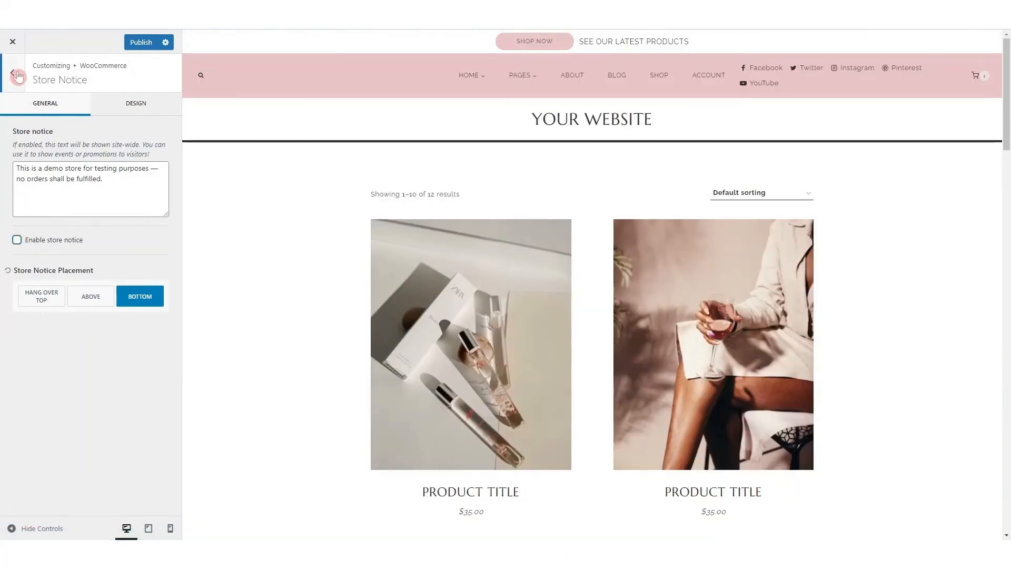
In the Product Catalog settings, hide the archive results count and show the archive grid/list toggle
click(68, 133)
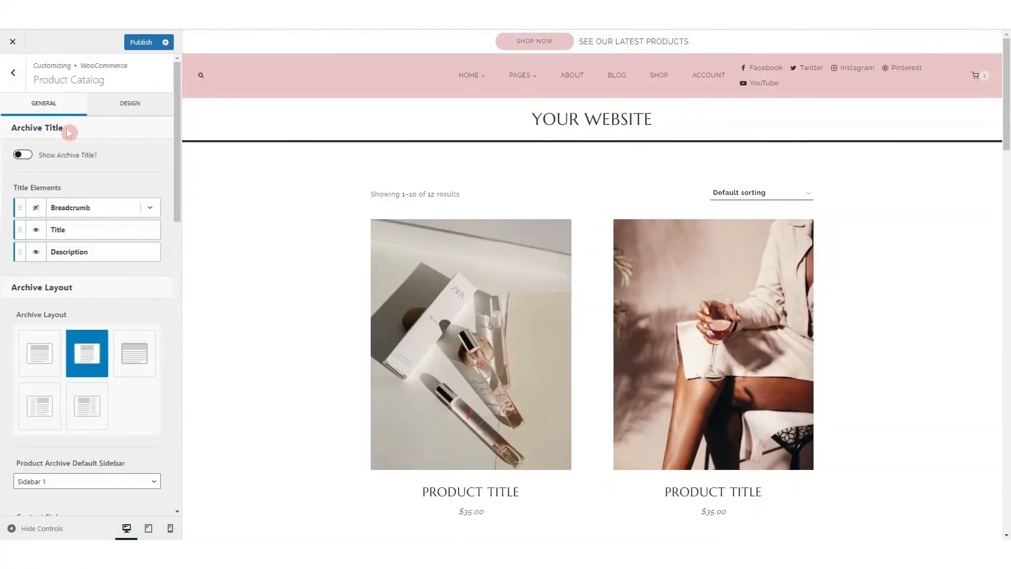
click(55, 105)
click(18, 84)
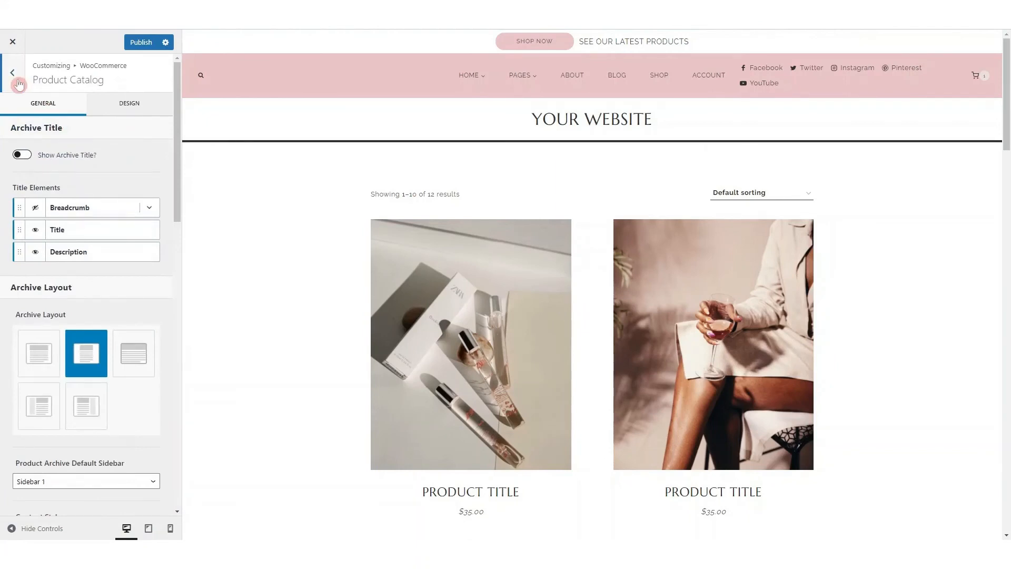
click(15, 128)
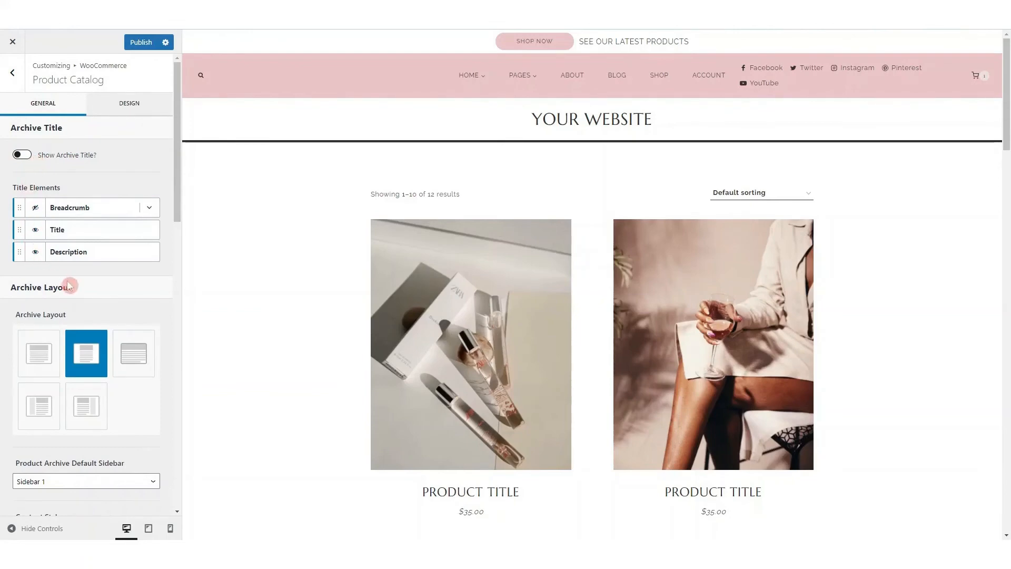
scroll(69, 284, down, 3)
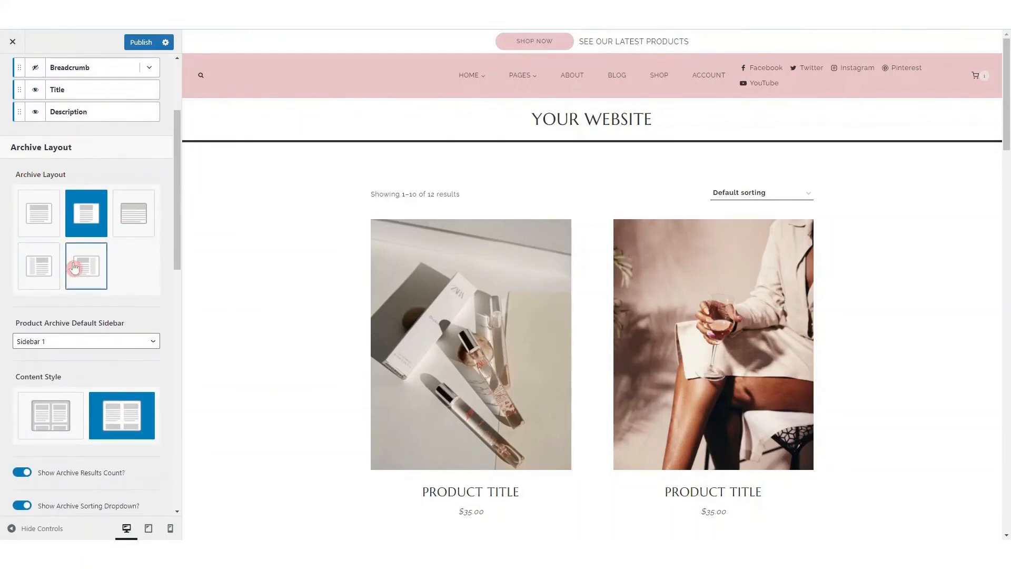
scroll(74, 268, down, 5)
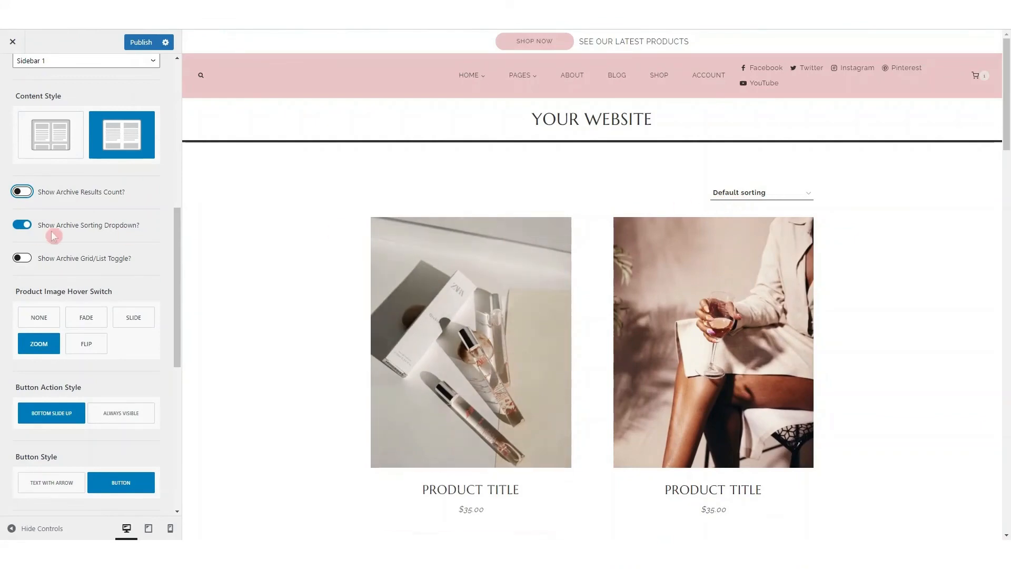
click(23, 257)
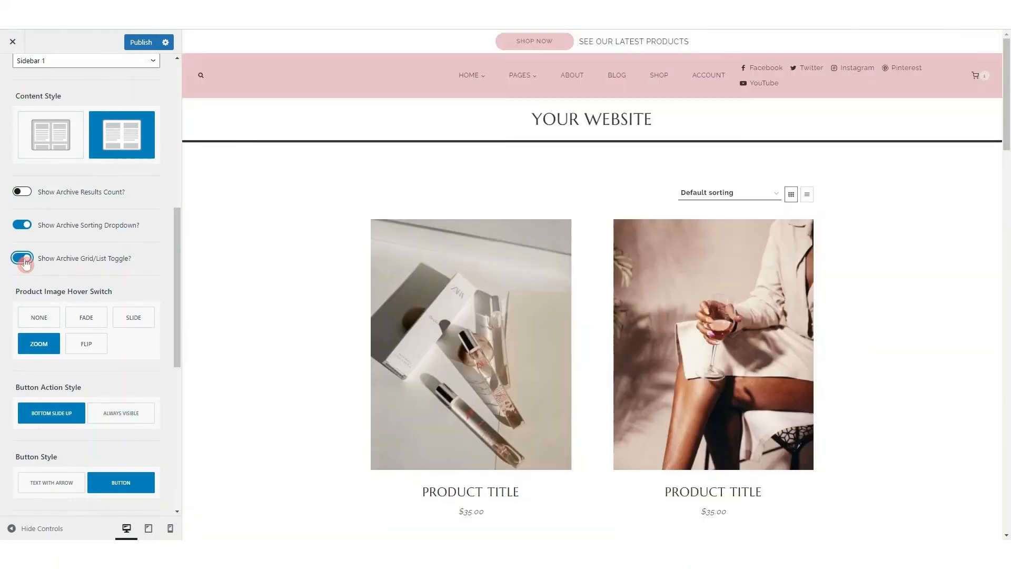
Hide the archive sorting dropdown and the grid/list toggle, and set the product image hover switch to Fade
click(21, 227)
click(20, 257)
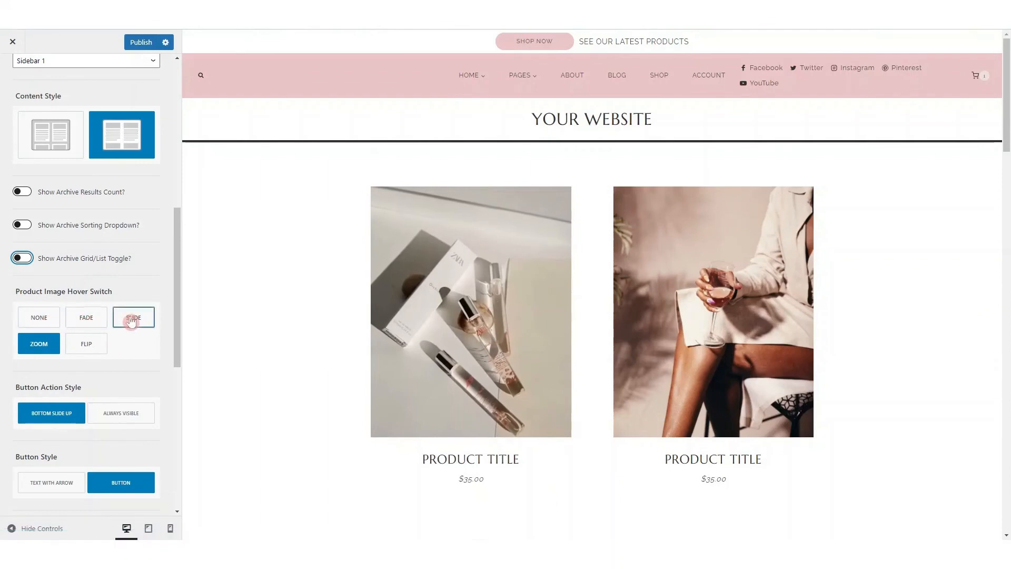
click(89, 321)
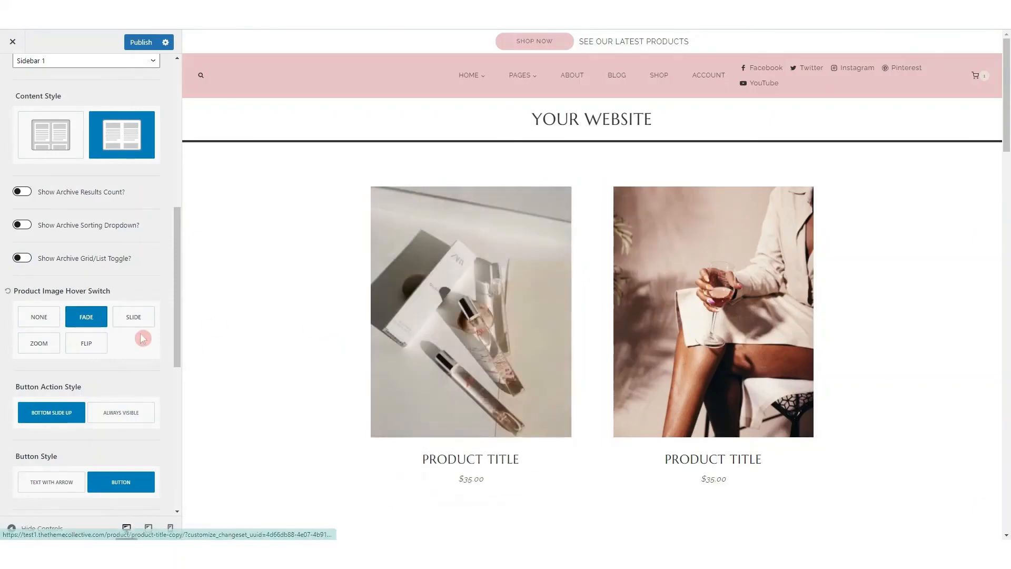
Set the catalog's button action style to Always Visible and its button style to Text With Arrow
scroll(95, 346, down, 3)
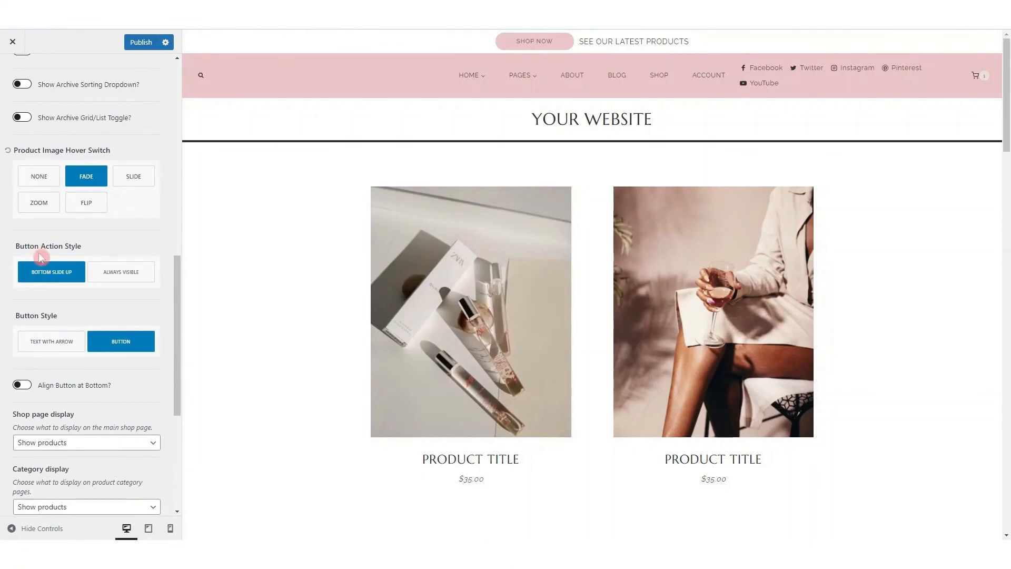
mouse_move(468, 371)
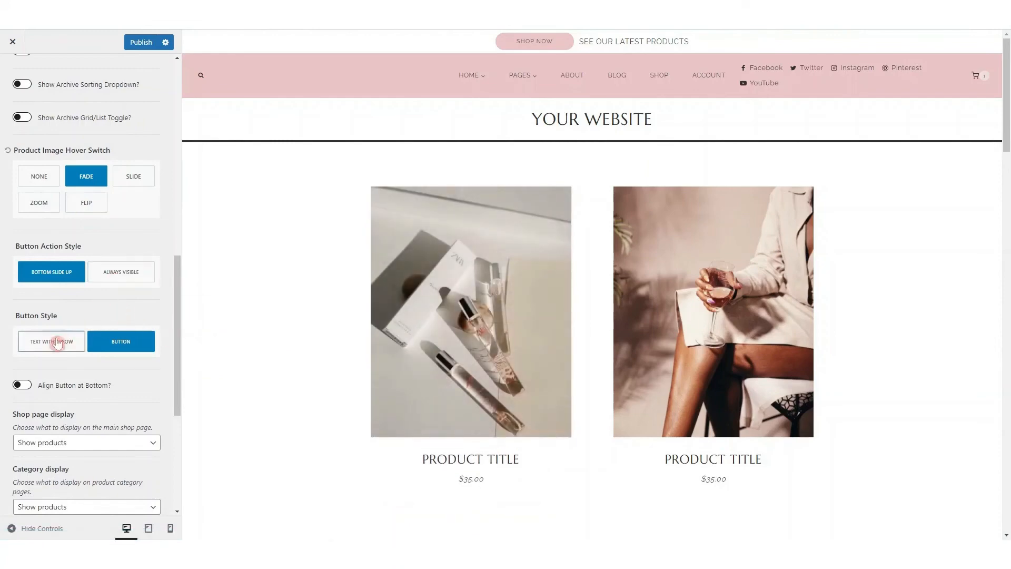
click(116, 273)
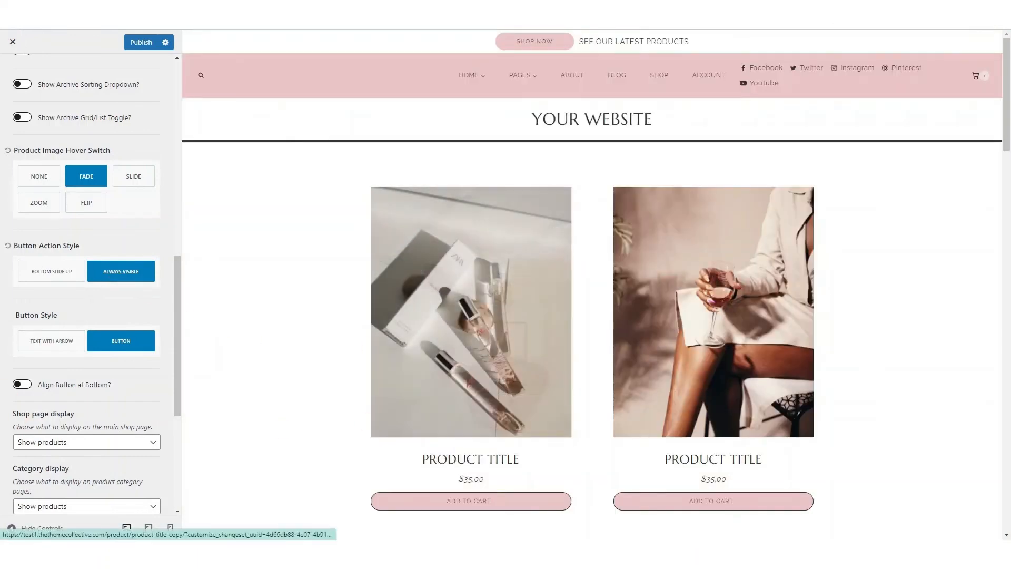
click(45, 342)
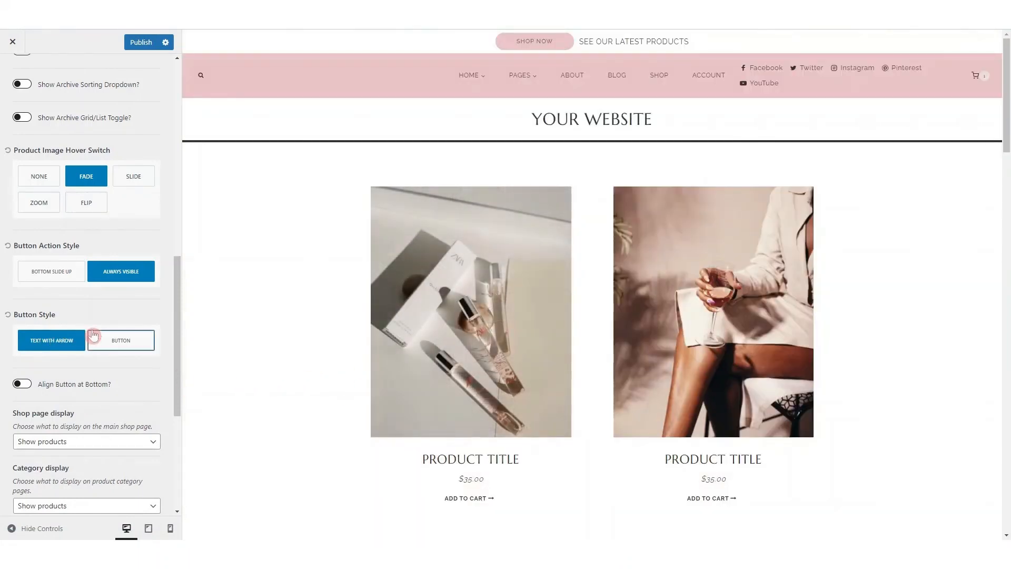
Check the shop page display options and the remaining catalog sorting, row and mobile column settings
scroll(74, 331, down, 3)
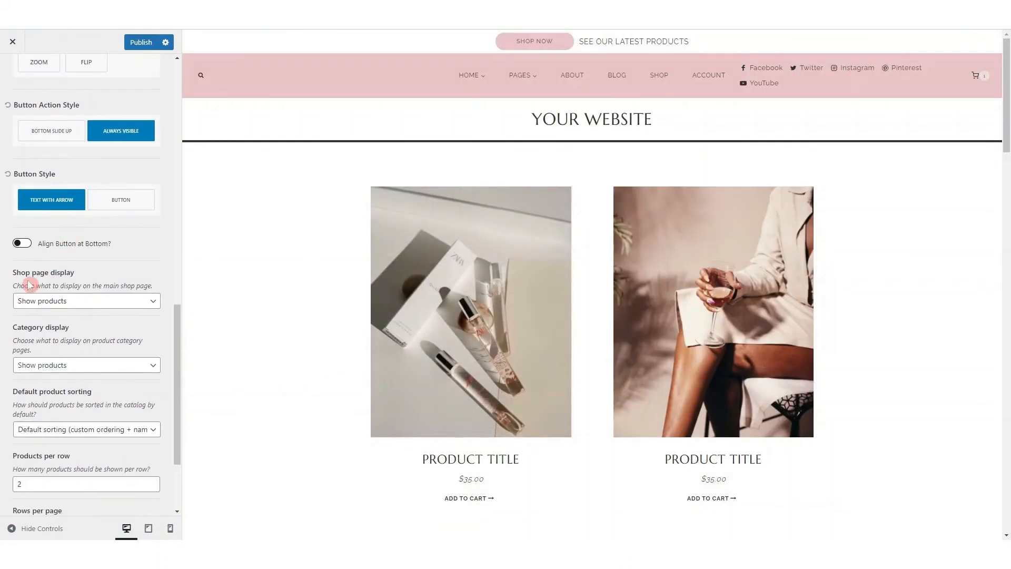
click(35, 300)
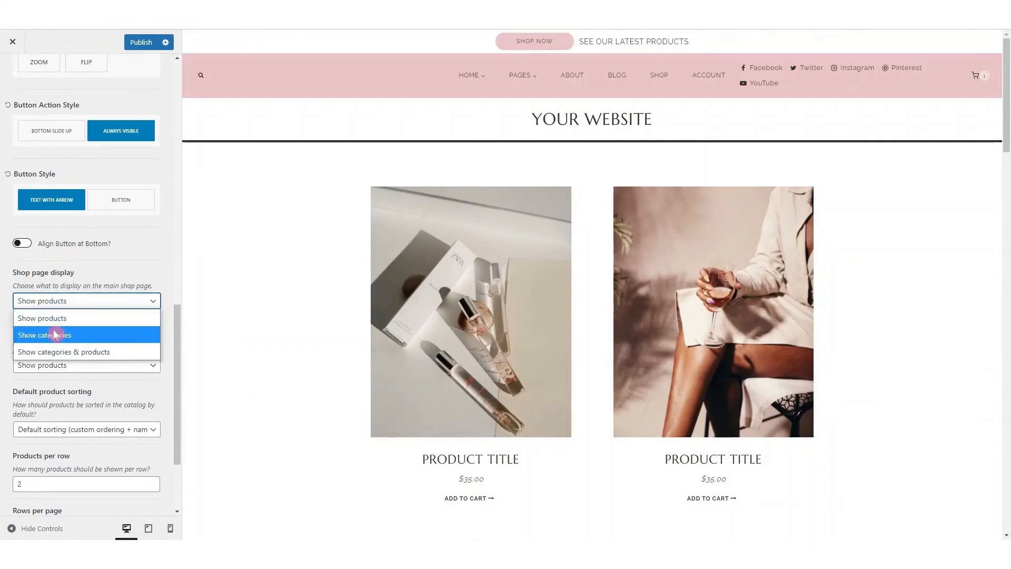
click(124, 266)
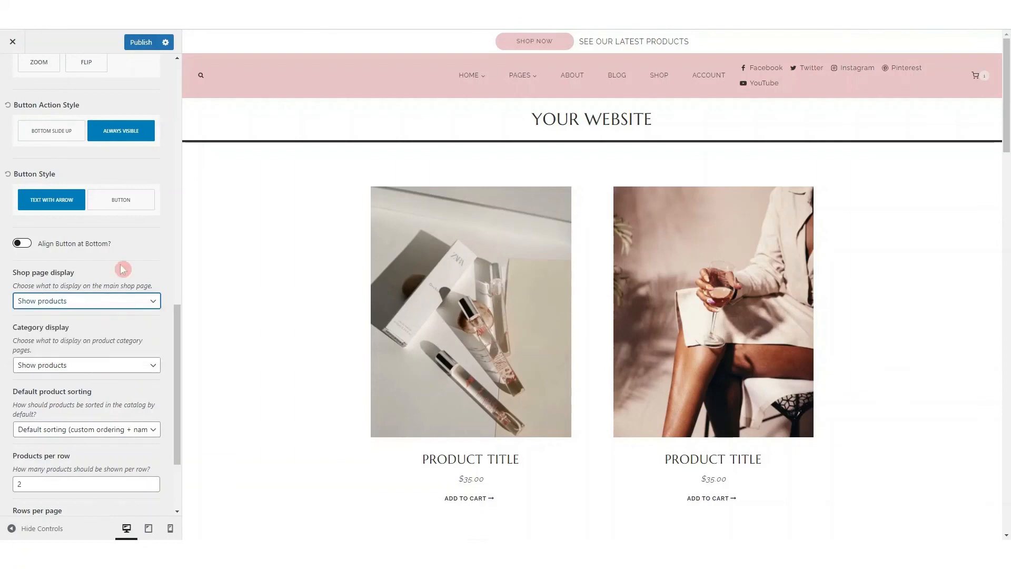
scroll(79, 334, down, 3)
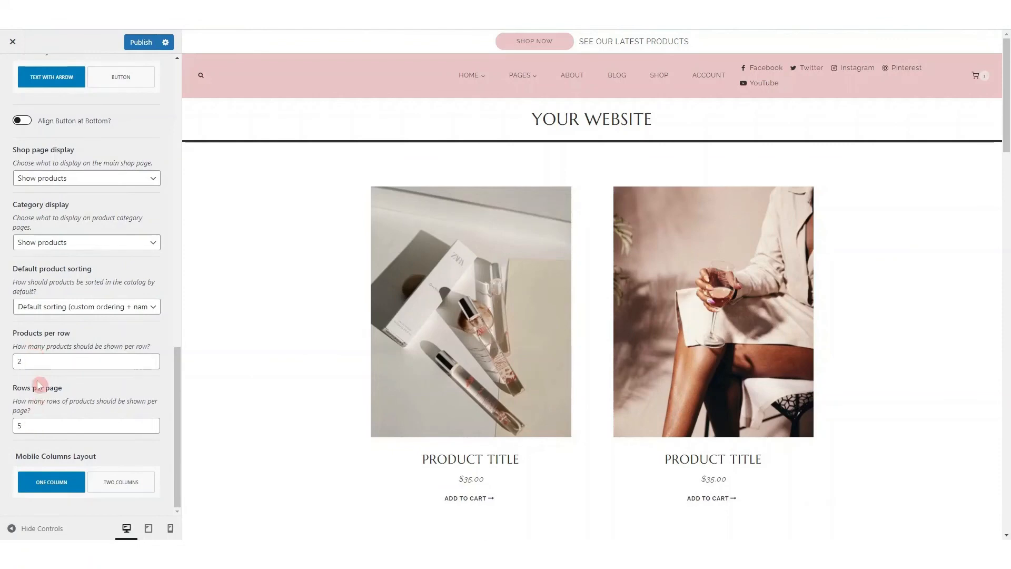
scroll(53, 415, up, 15)
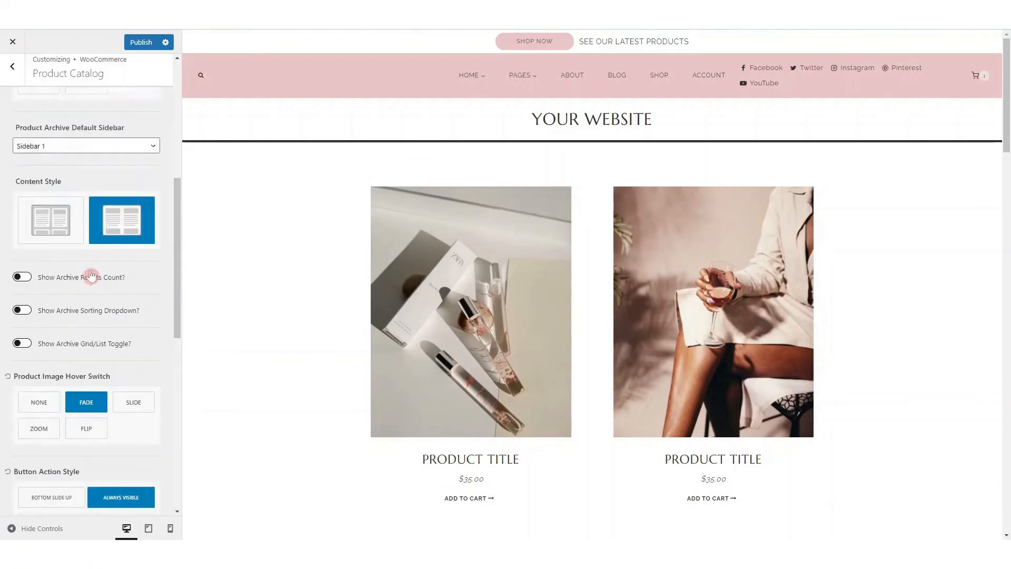
Check the Product Catalog's design settings and leave them
click(138, 113)
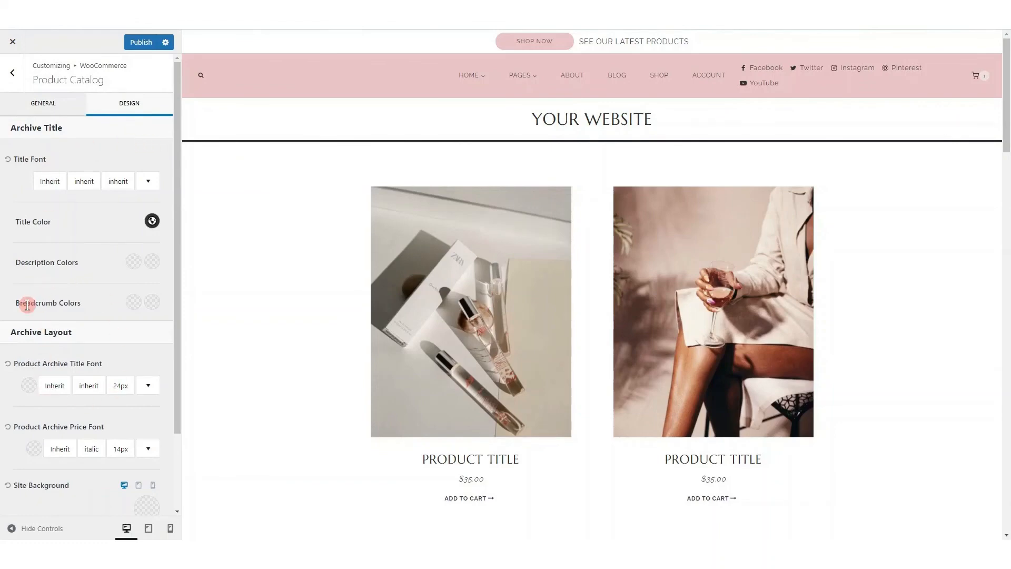
scroll(42, 287, down, 2)
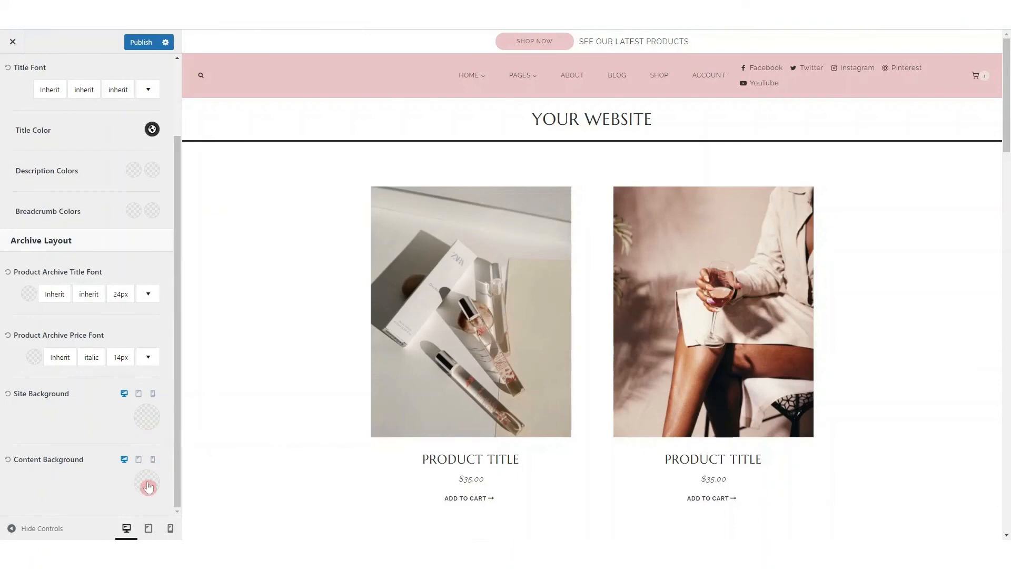
scroll(124, 269, up, 2)
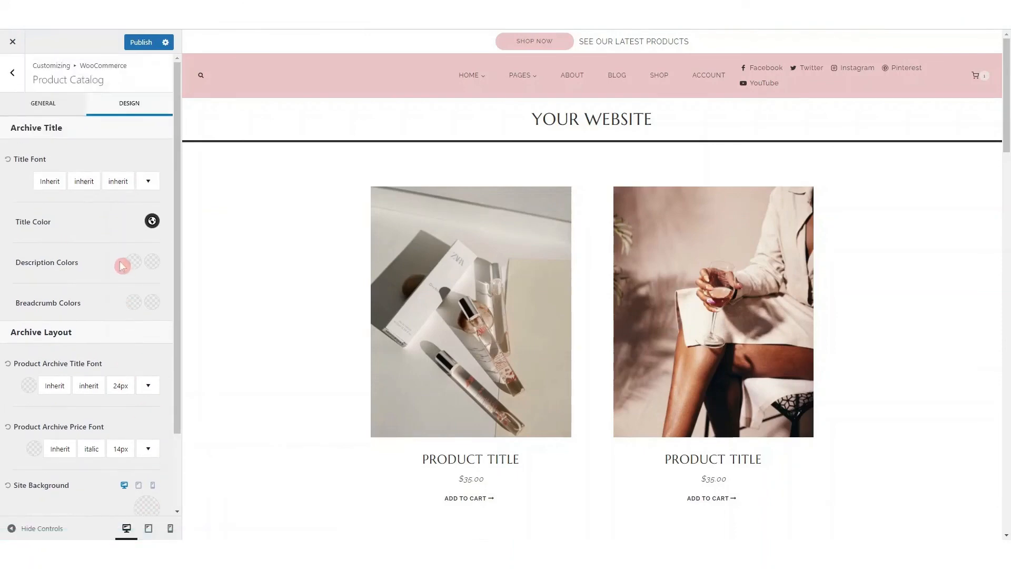
click(14, 76)
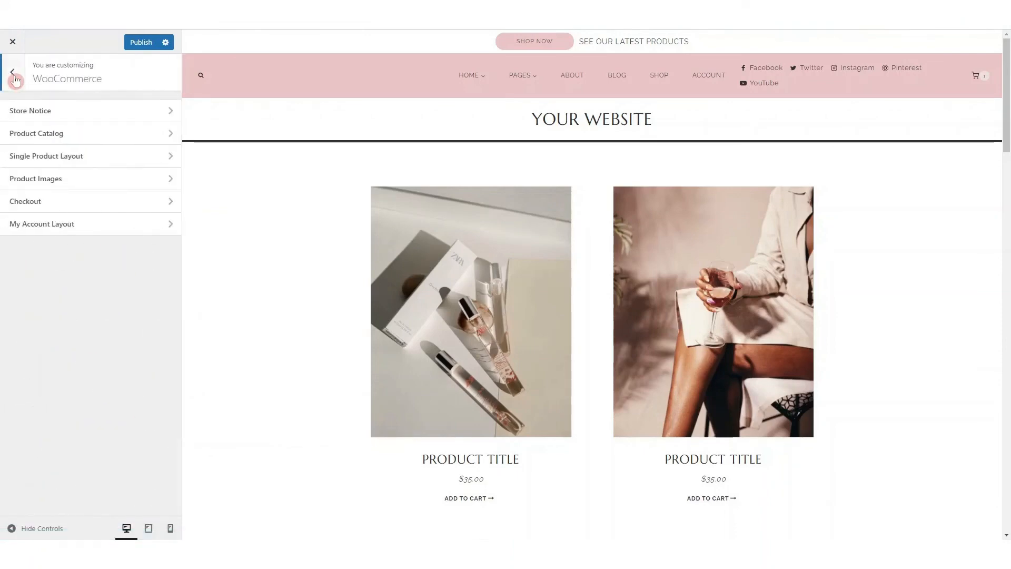
In the Single Product Layout settings, preview a product page, try Breadcrumbs as the above content layout, and set it back to Nothing
click(44, 163)
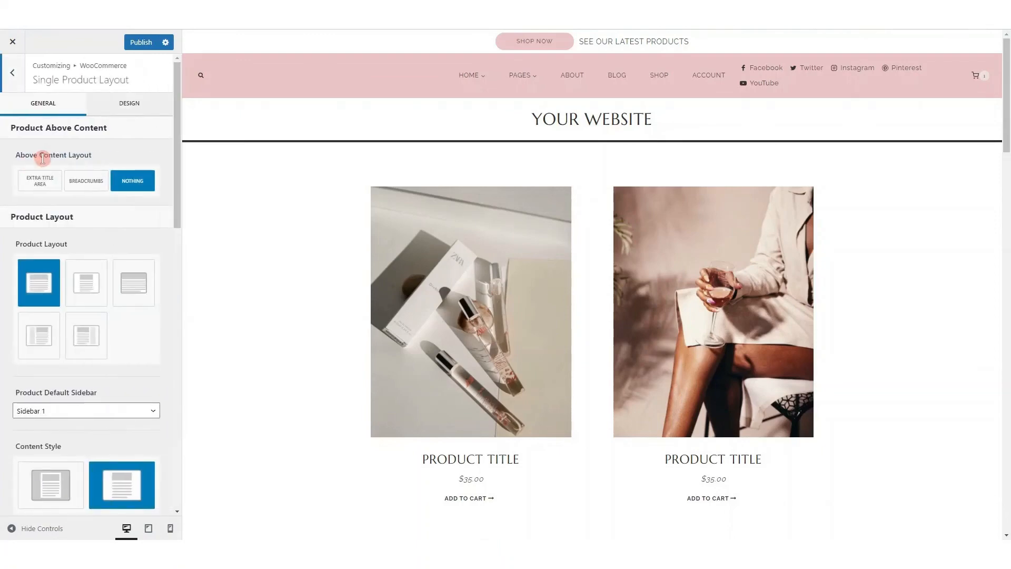
click(734, 313)
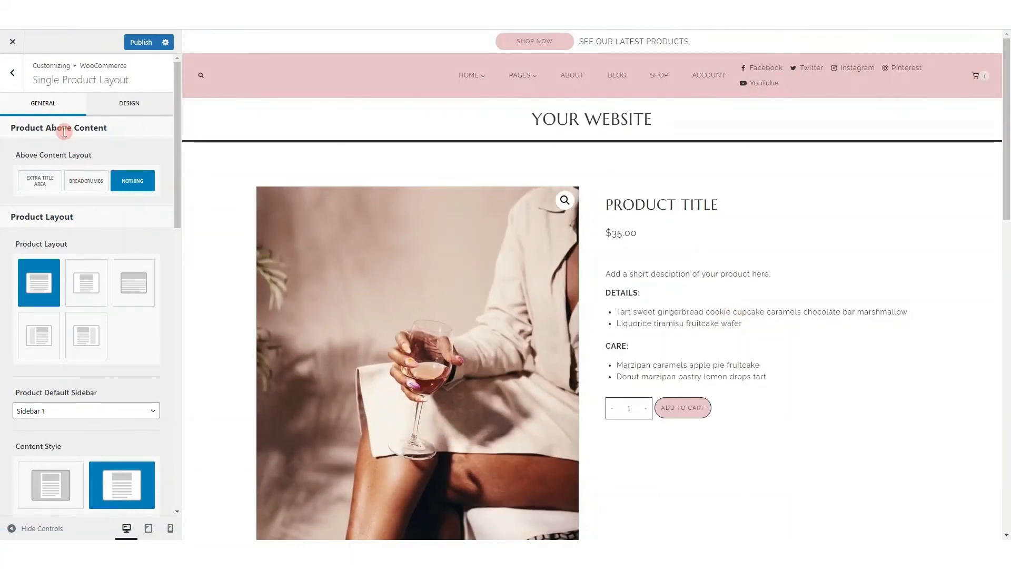
click(92, 184)
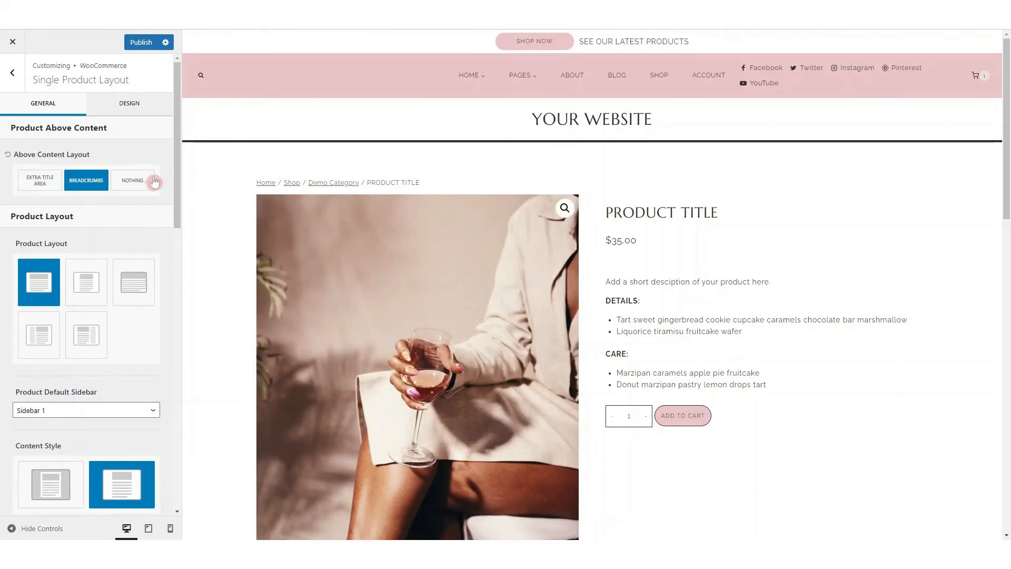
click(133, 182)
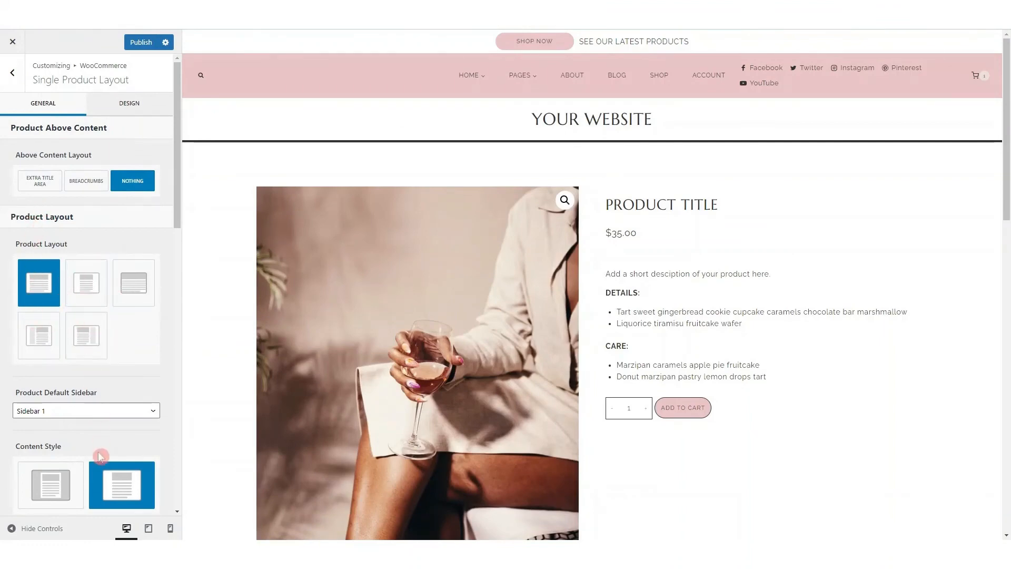
Make the Extras product element visible on the single product page
scroll(100, 448, down, 5)
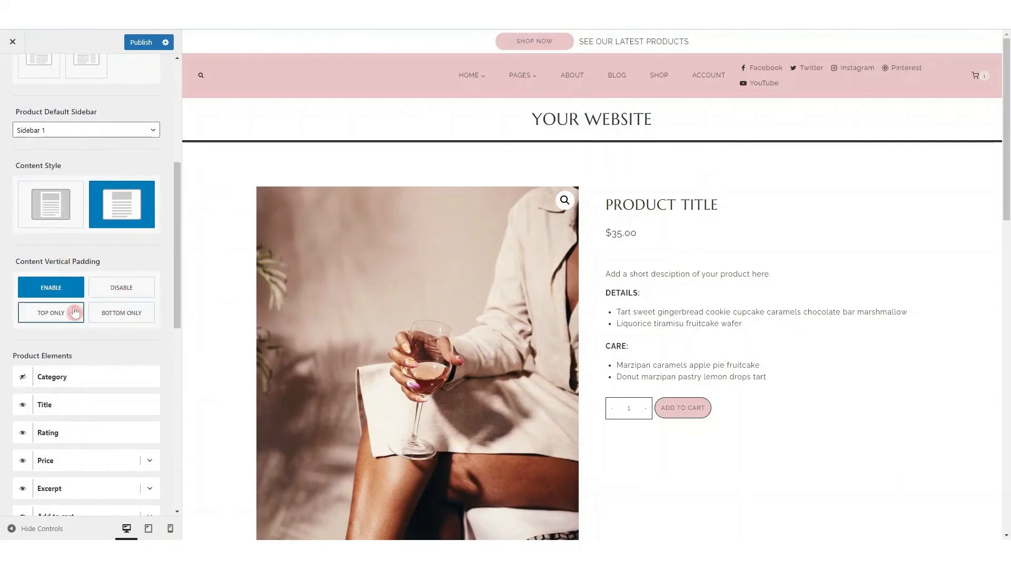
scroll(74, 308, down, 6)
scroll(79, 142, up, 3)
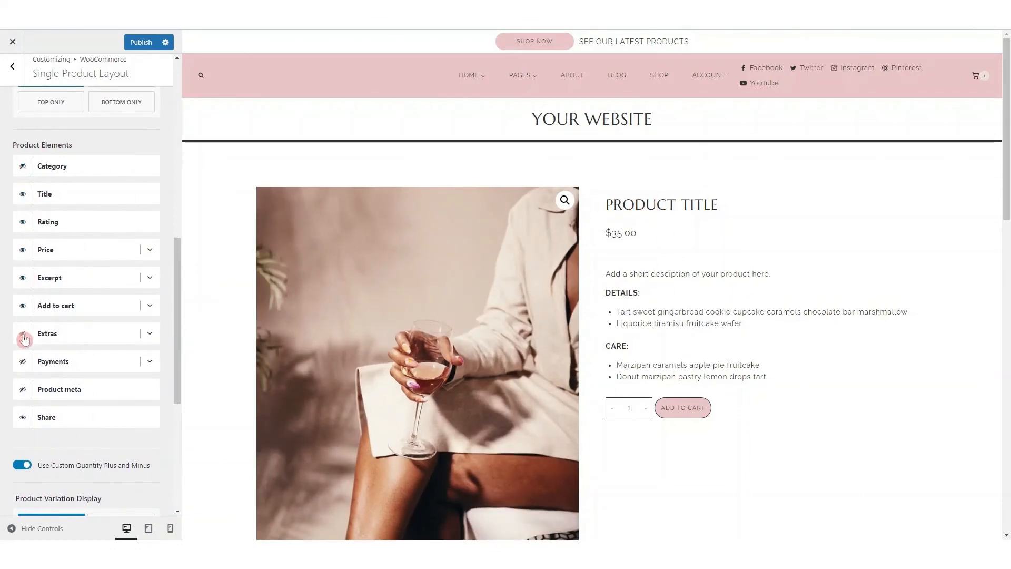
click(23, 334)
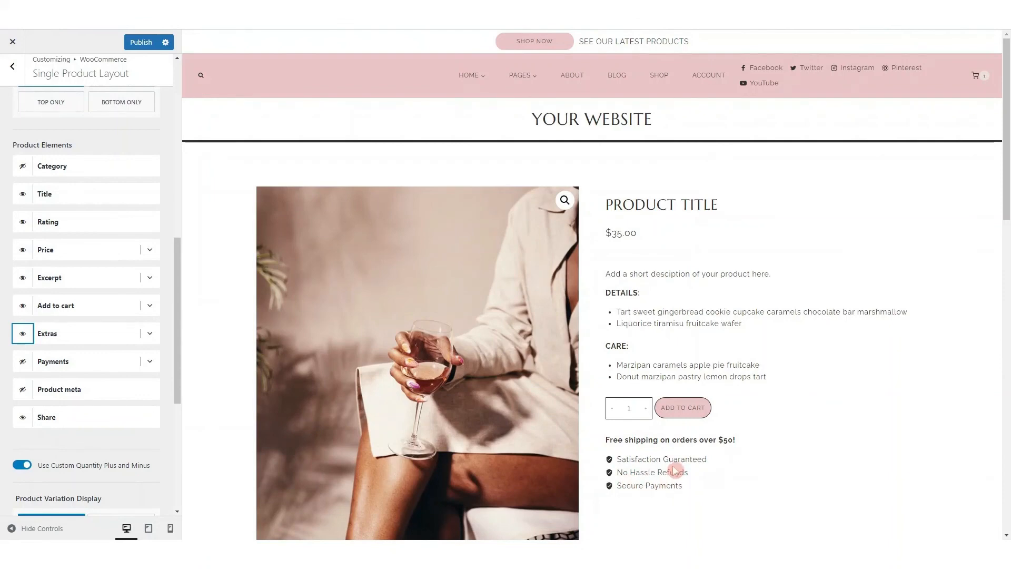
Expand the Extras element and check its title, feature texts and icon options
click(150, 335)
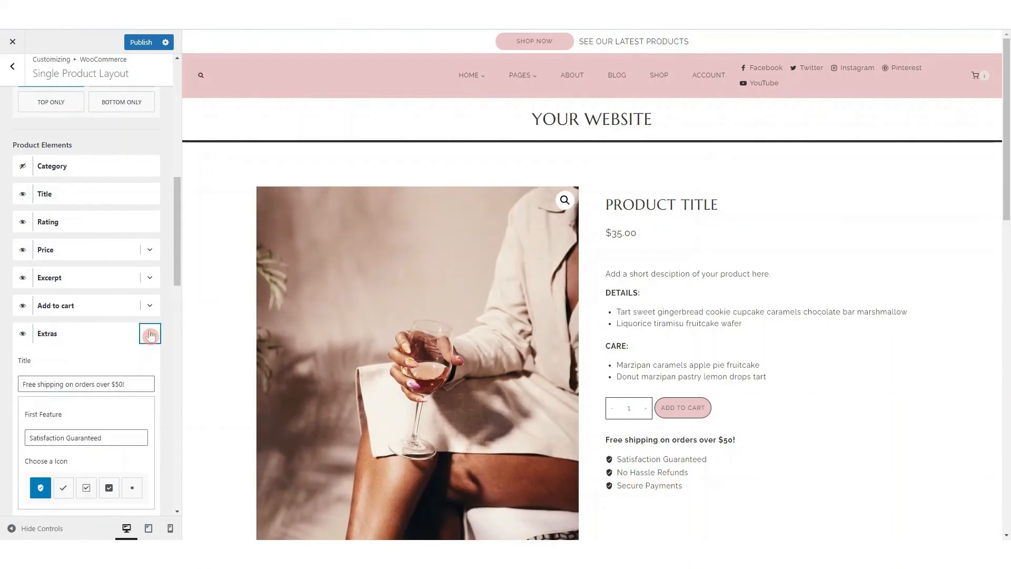
scroll(68, 345, down, 3)
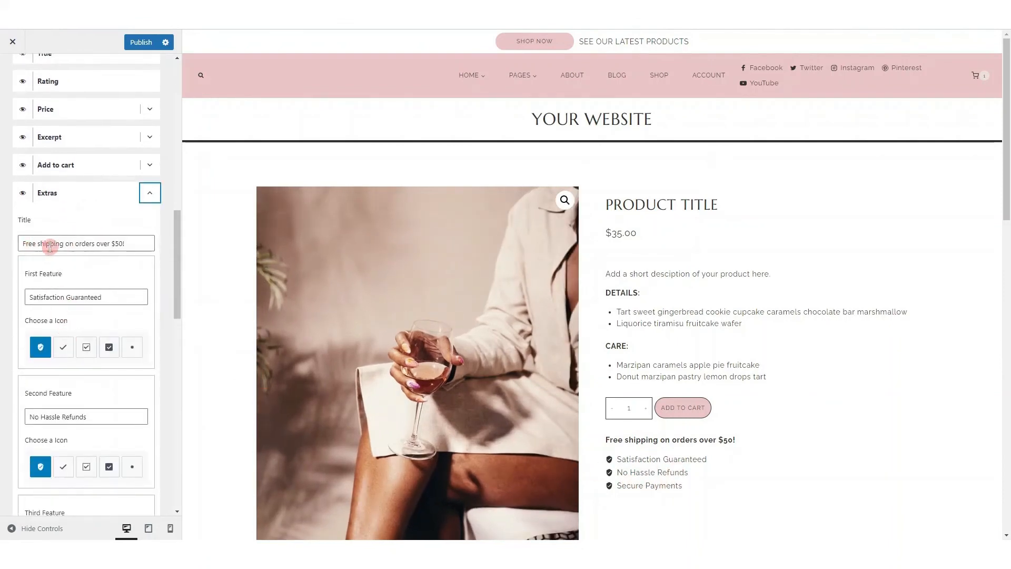
scroll(37, 242, down, 1)
scroll(43, 218, down, 2)
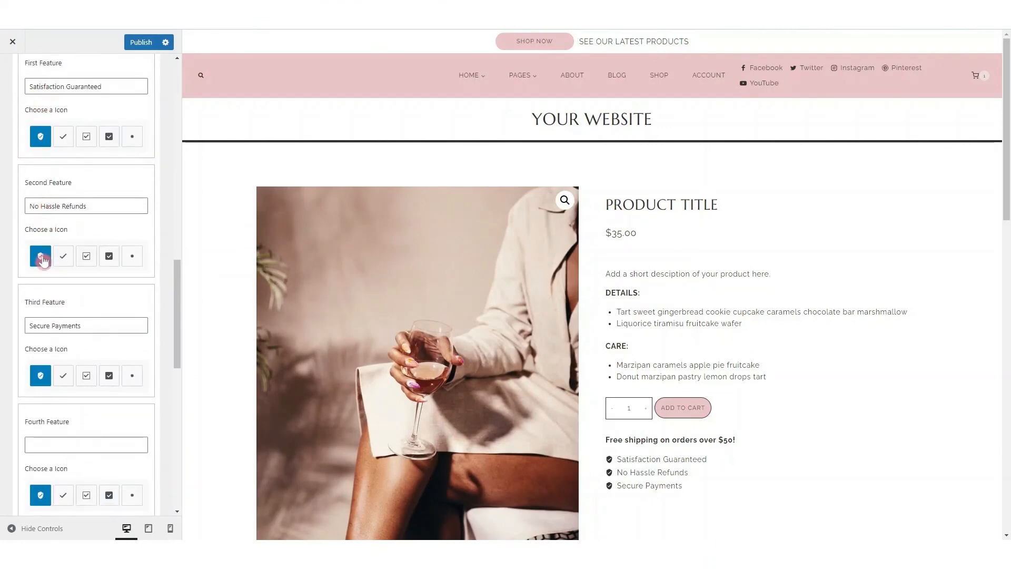
scroll(41, 311, down, 4)
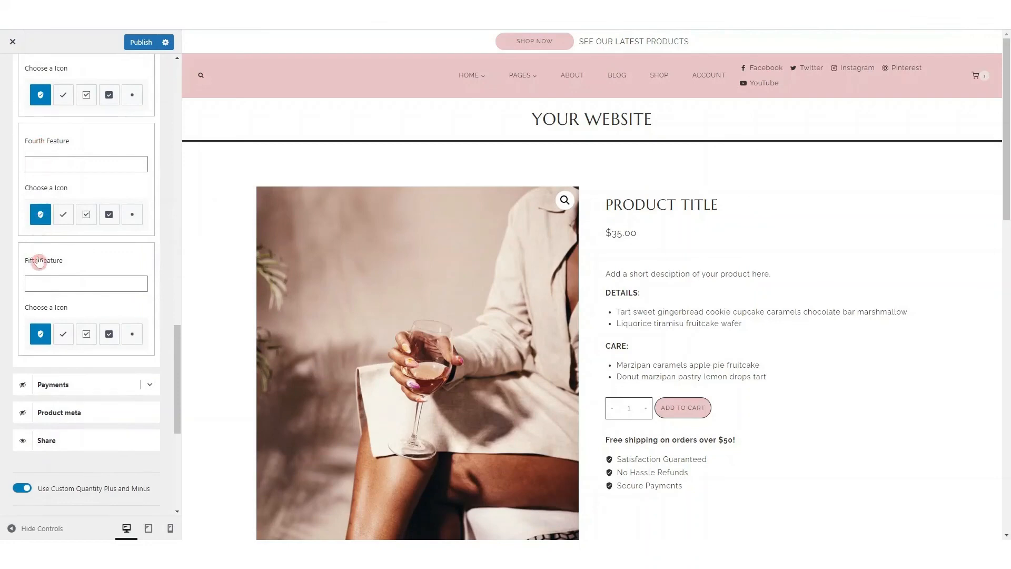
Make the Payments product element visible and check it in the product page preview
scroll(39, 263, down, 2)
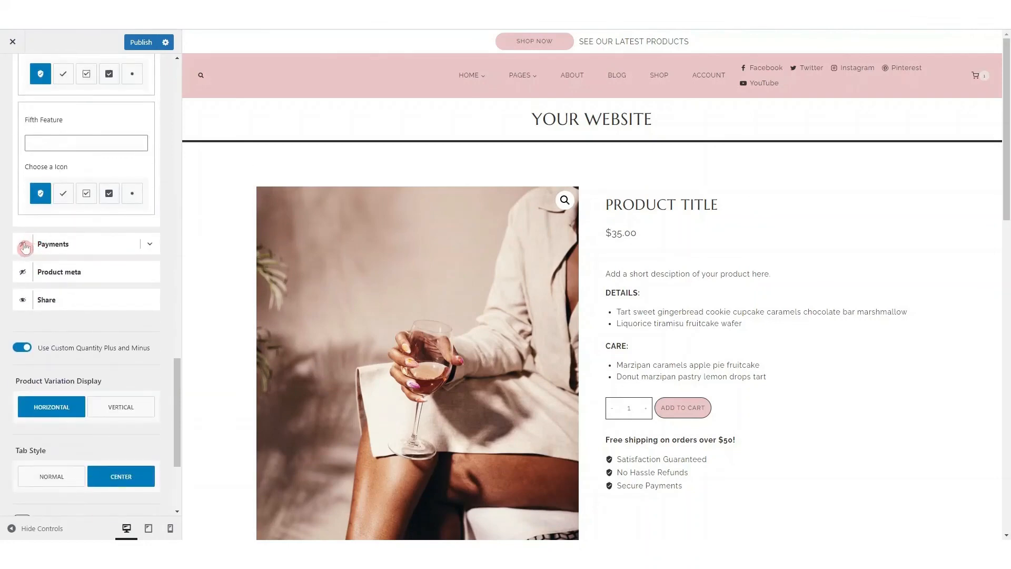
click(23, 244)
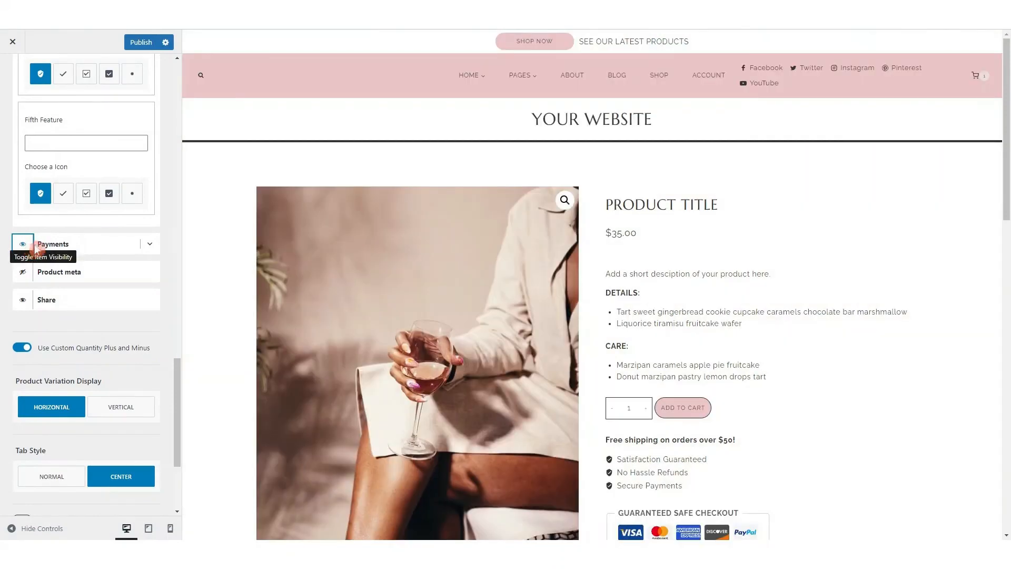
scroll(839, 484, down, 2)
scroll(826, 453, down, 1)
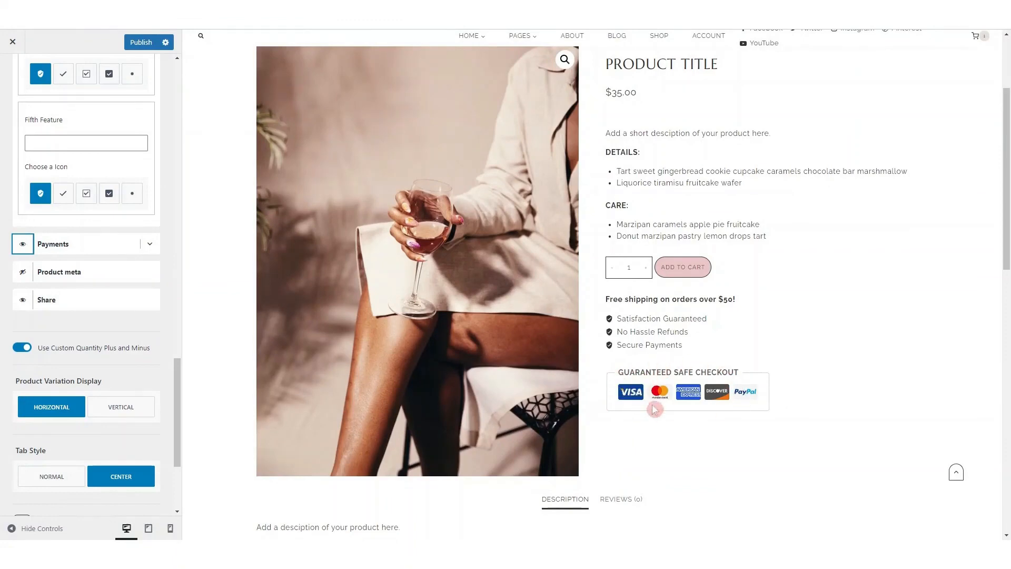
In the Payments element's settings, set the icon colors to Gray and turn on the Custom 01 payment icon
click(150, 246)
scroll(86, 263, down, 3)
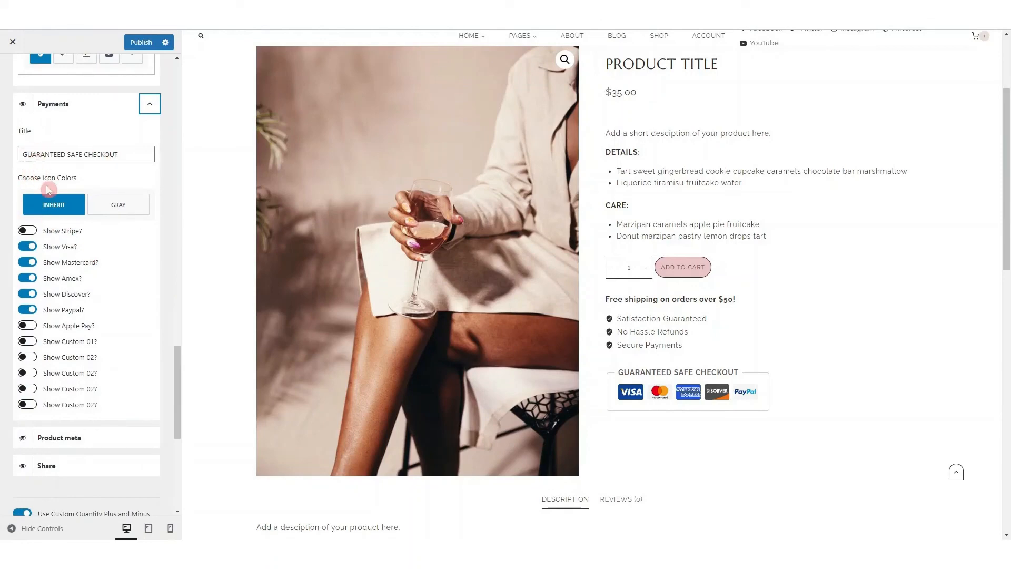
click(99, 202)
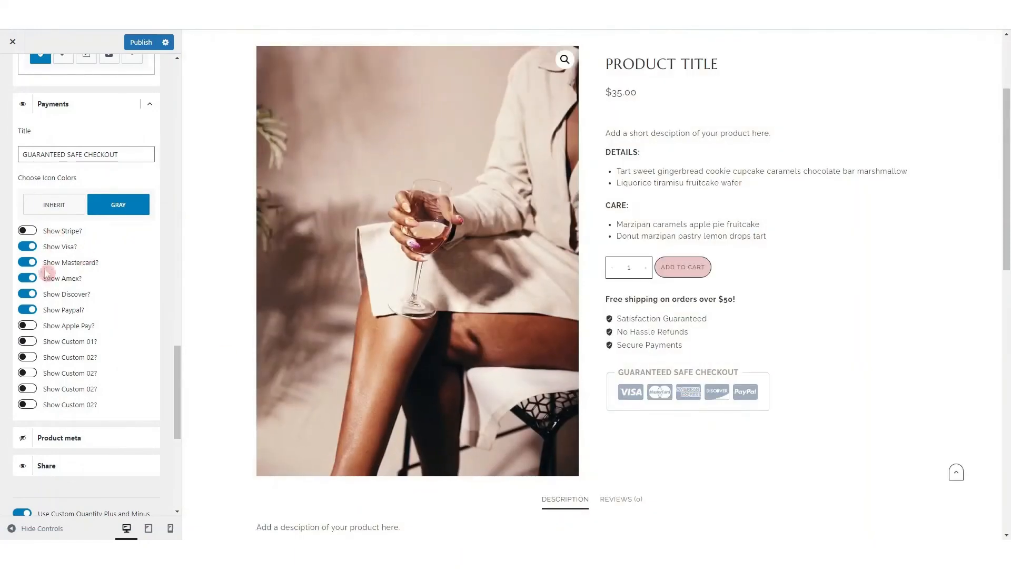
click(29, 341)
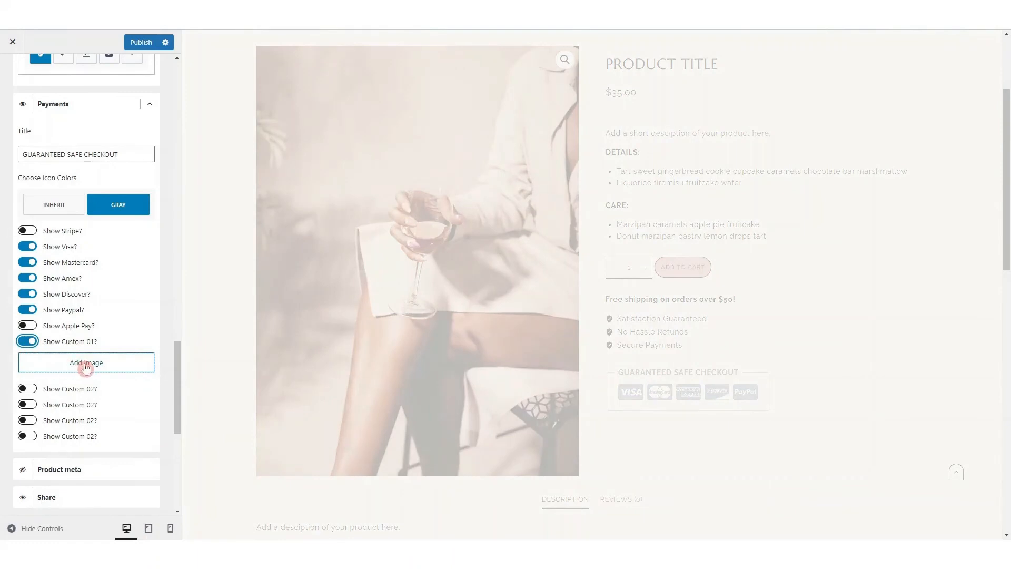
Check the remaining single product settings for variation display, tab style and related products
scroll(130, 284, down, 3)
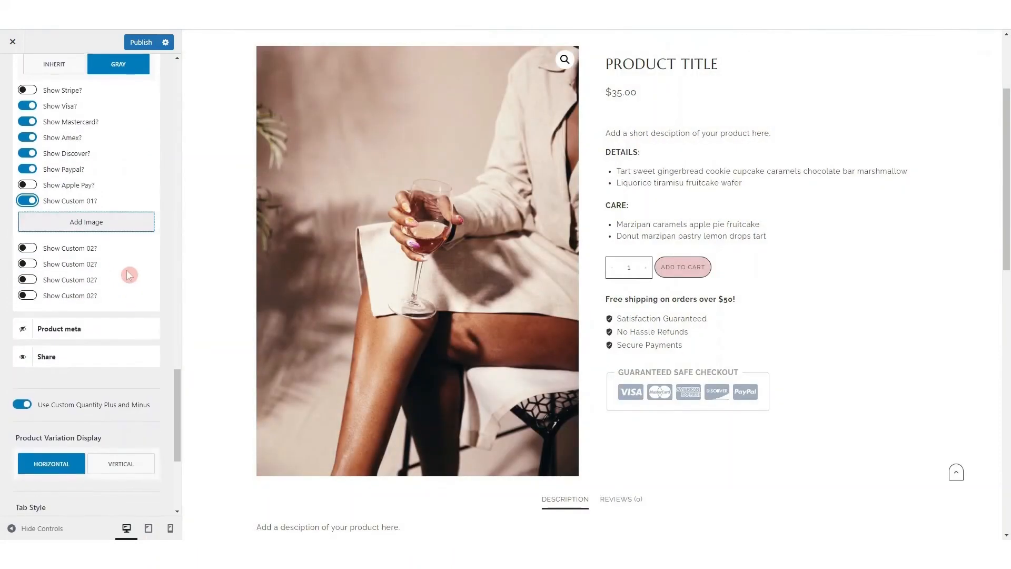
scroll(126, 270, down, 5)
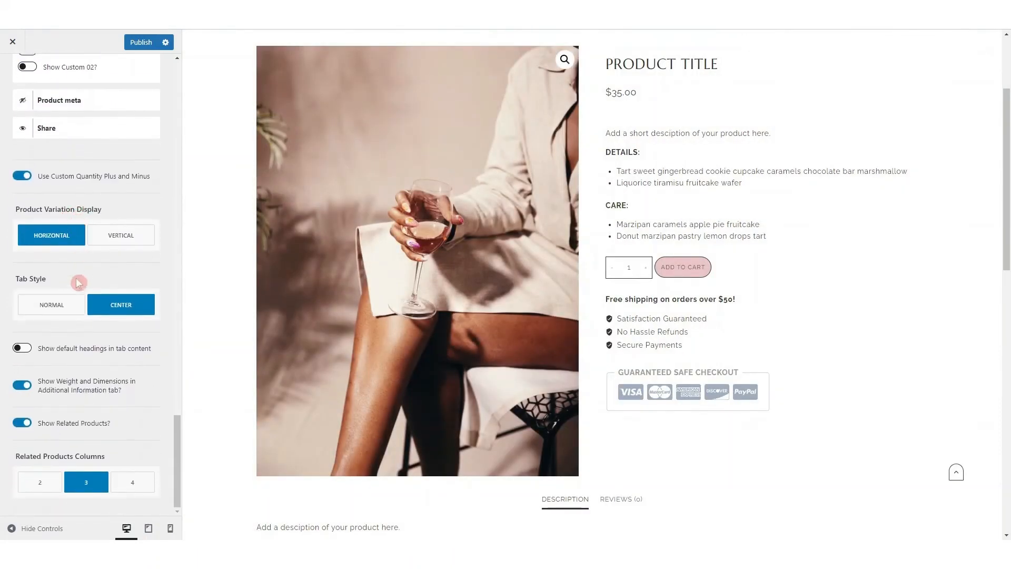
scroll(76, 282, up, 15)
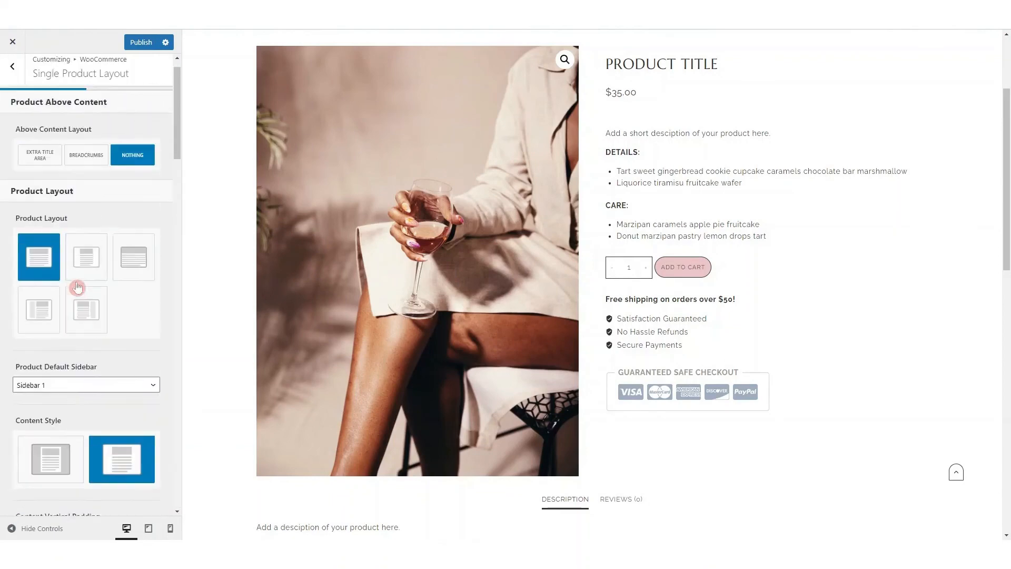
Check the single product layout's design options for category font, title font, site background and content background
scroll(77, 286, up, 2)
click(135, 107)
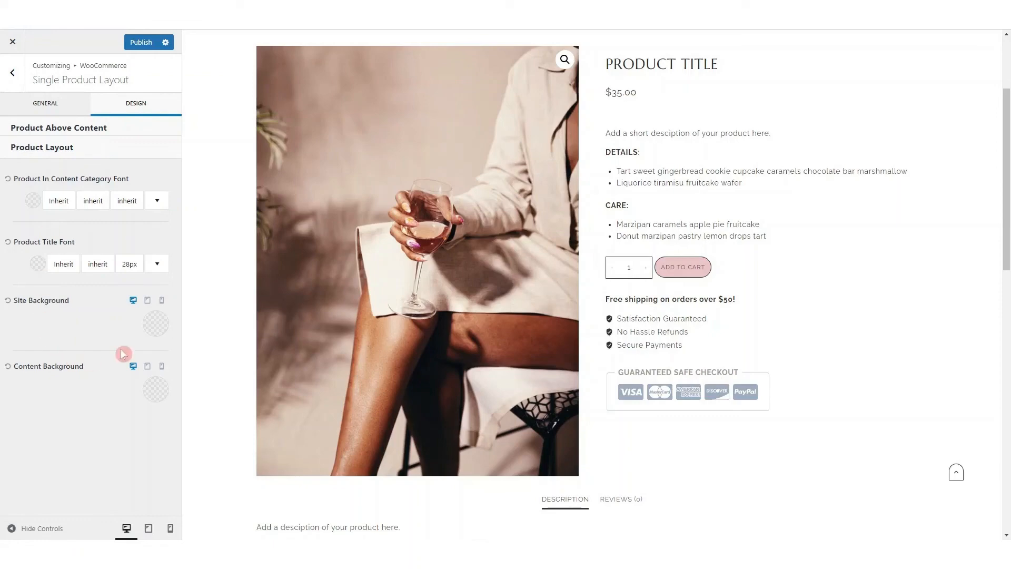
click(15, 76)
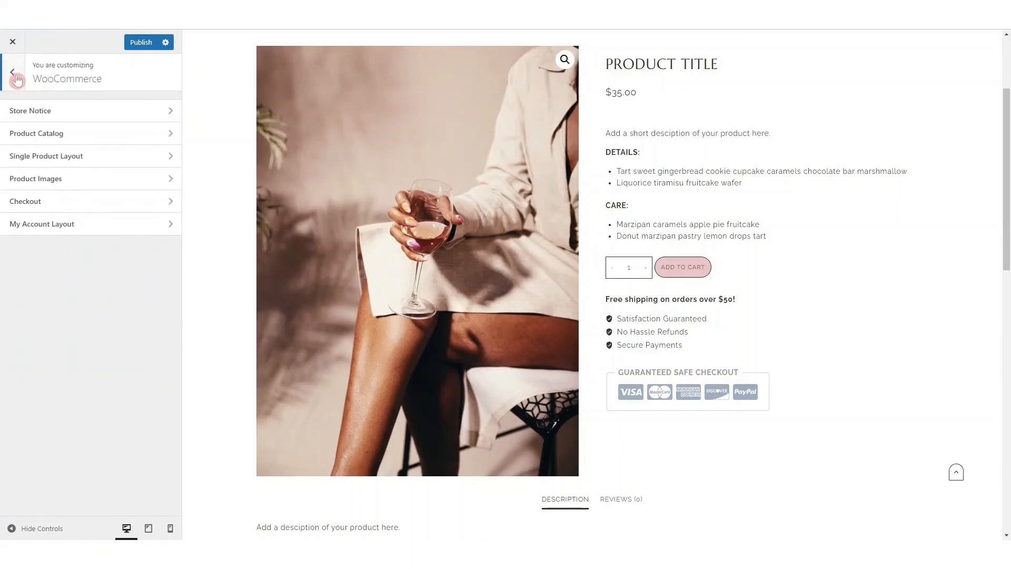
Review the WooCommerce checkout settings for form fields, privacy policy and terms and conditions
click(76, 203)
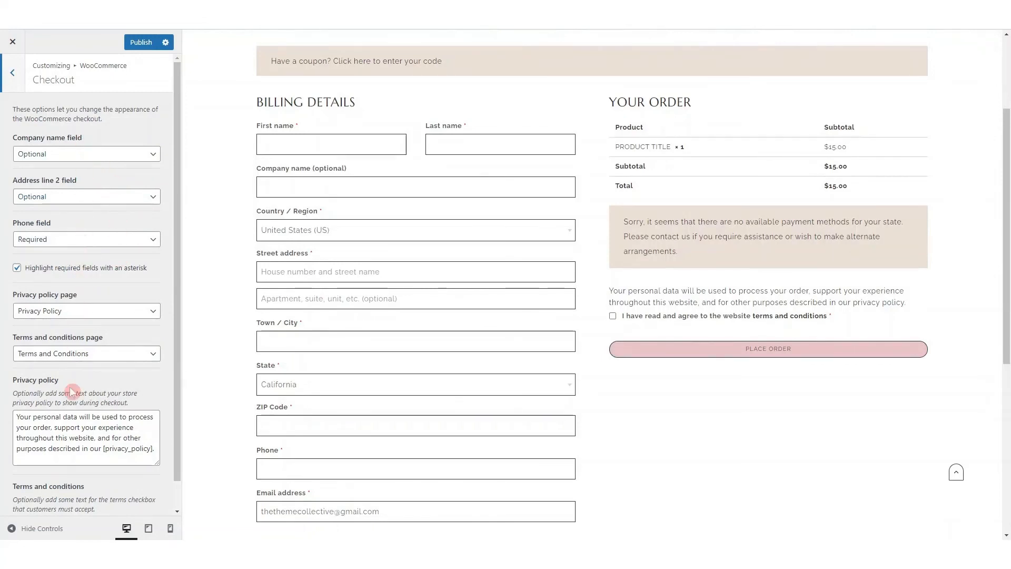
scroll(71, 391, down, 1)
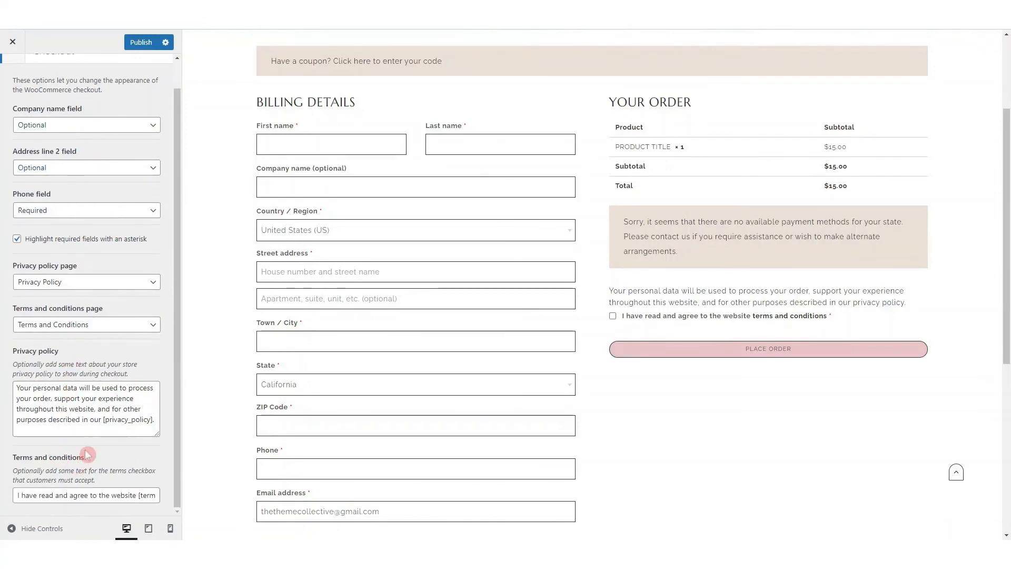
scroll(98, 226, up, 1)
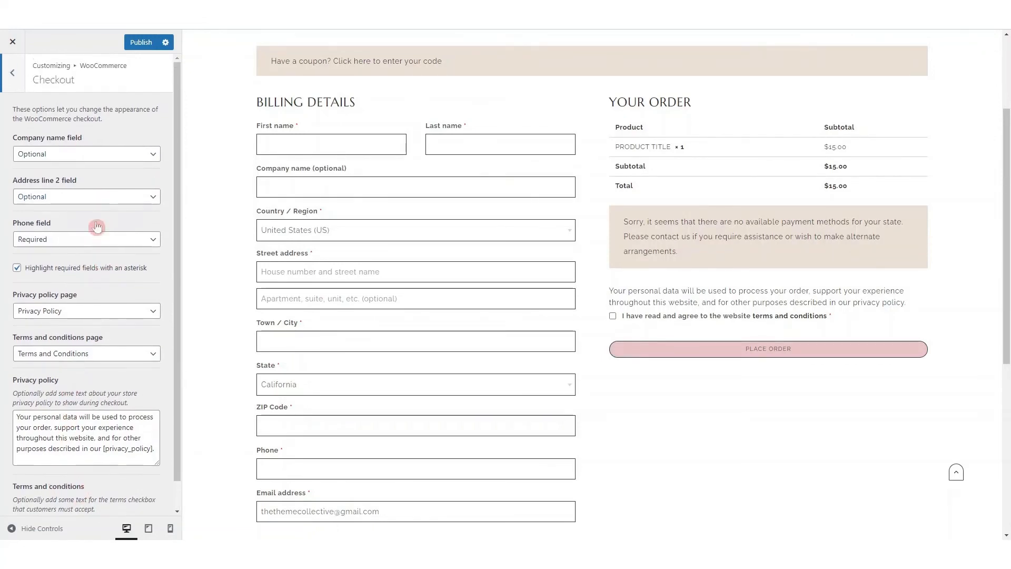
click(19, 74)
In the My Account layout settings, preview the account page and set its navigation layout to Right
click(60, 227)
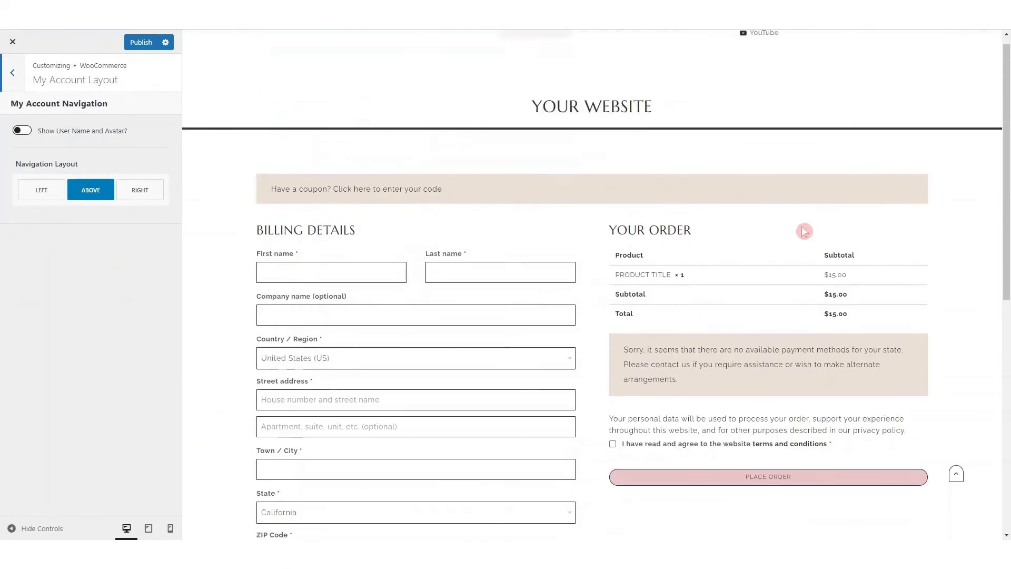
click(703, 79)
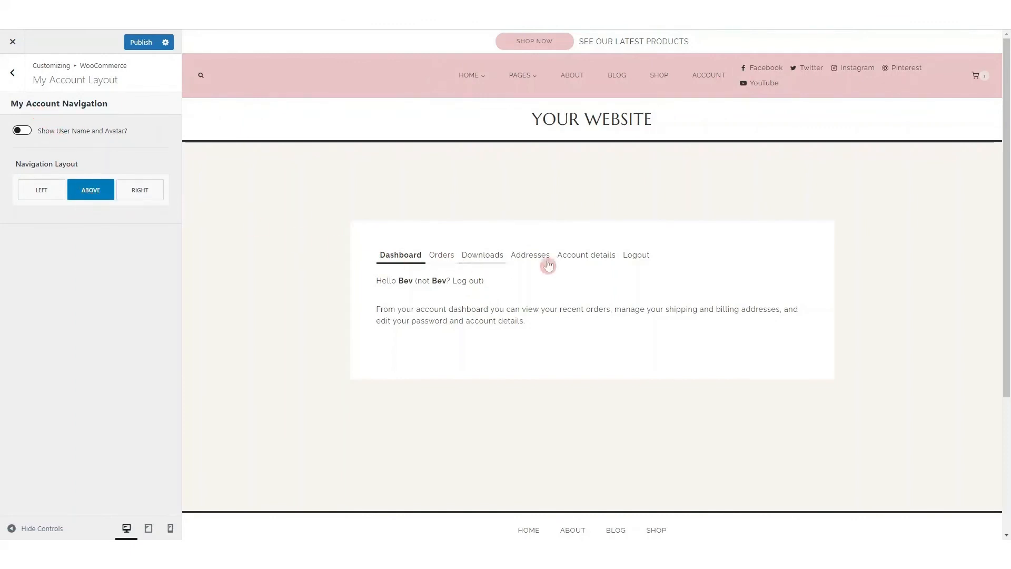
click(141, 193)
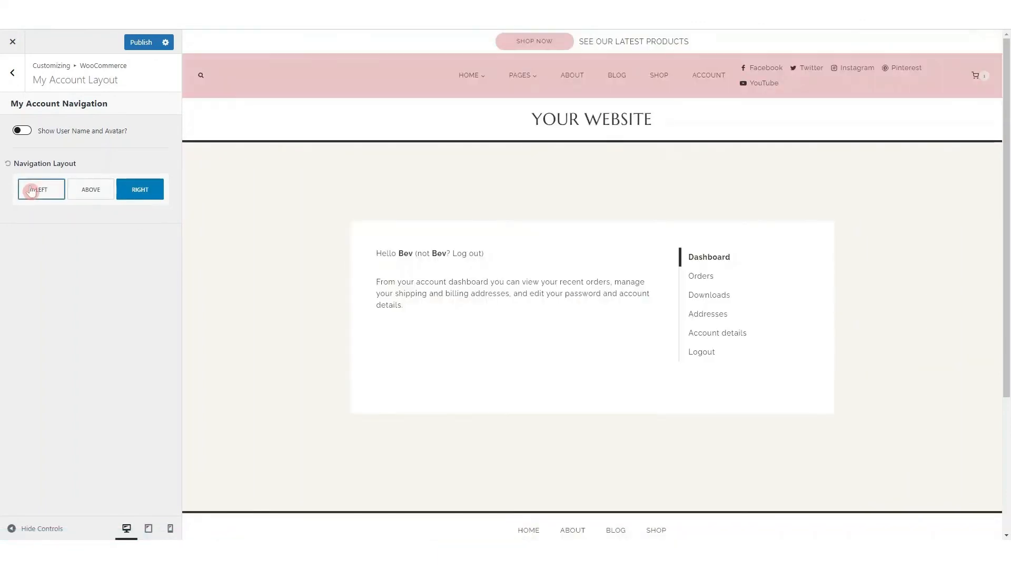
click(15, 75)
click(15, 76)
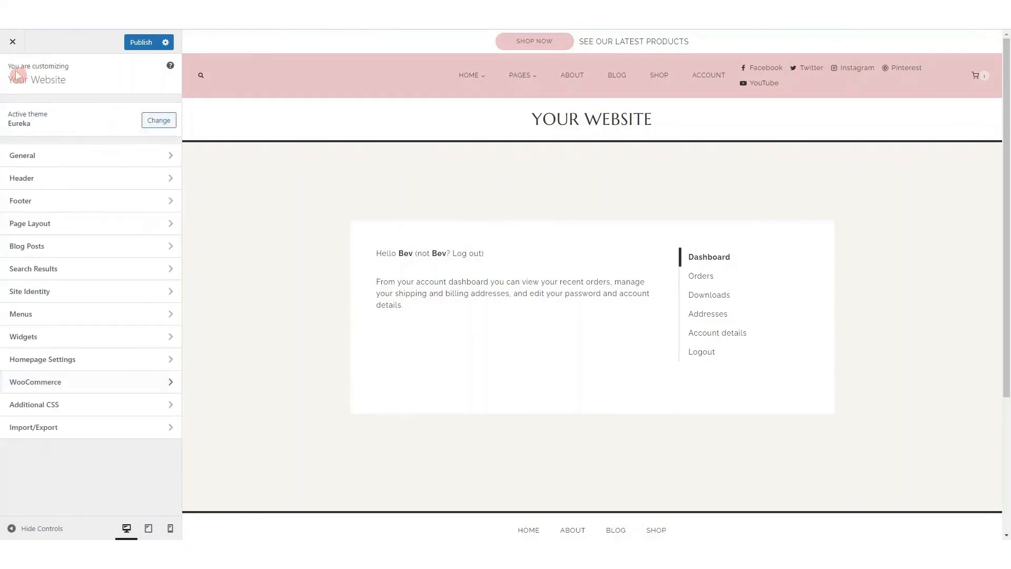
Look over the Additional CSS editor and the theme's export, import and reset options
click(59, 411)
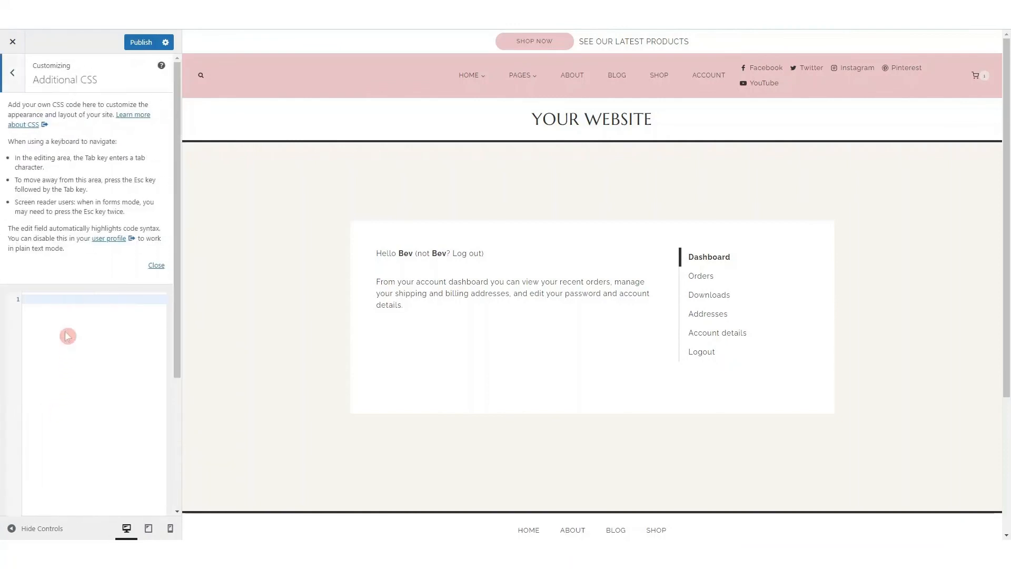
click(12, 73)
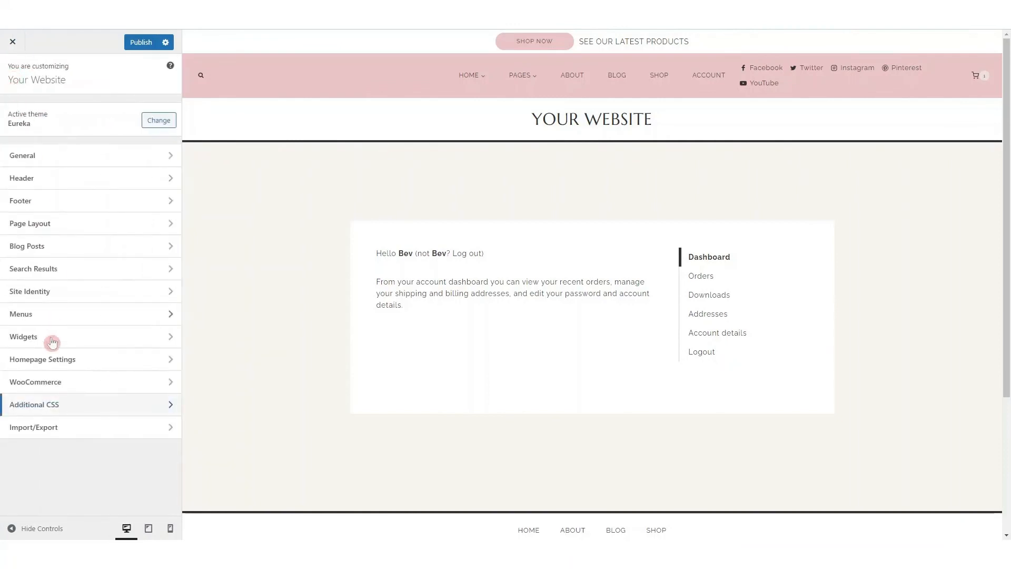
click(58, 435)
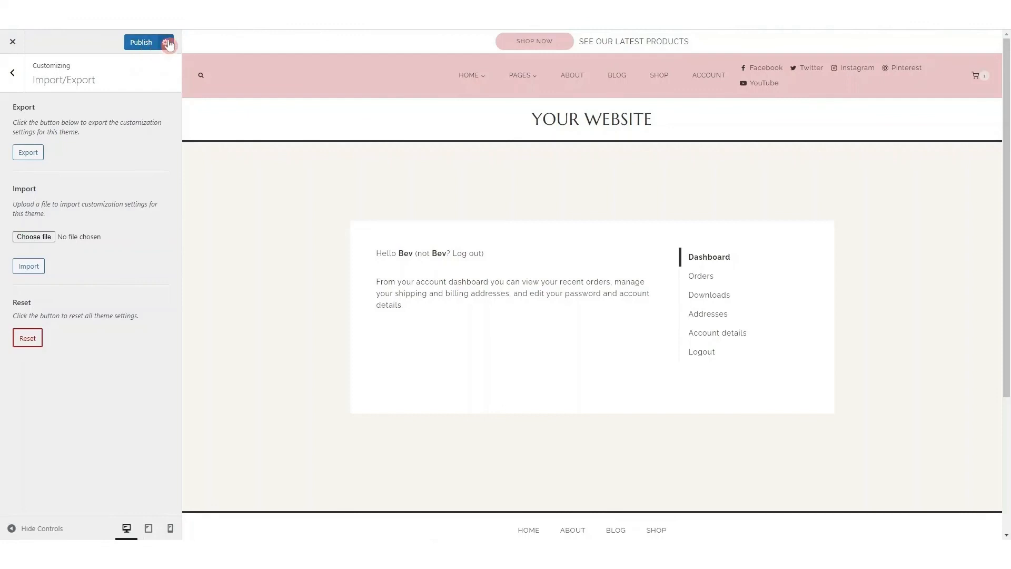
Discard all unpublished customizer changes and confirm
click(167, 43)
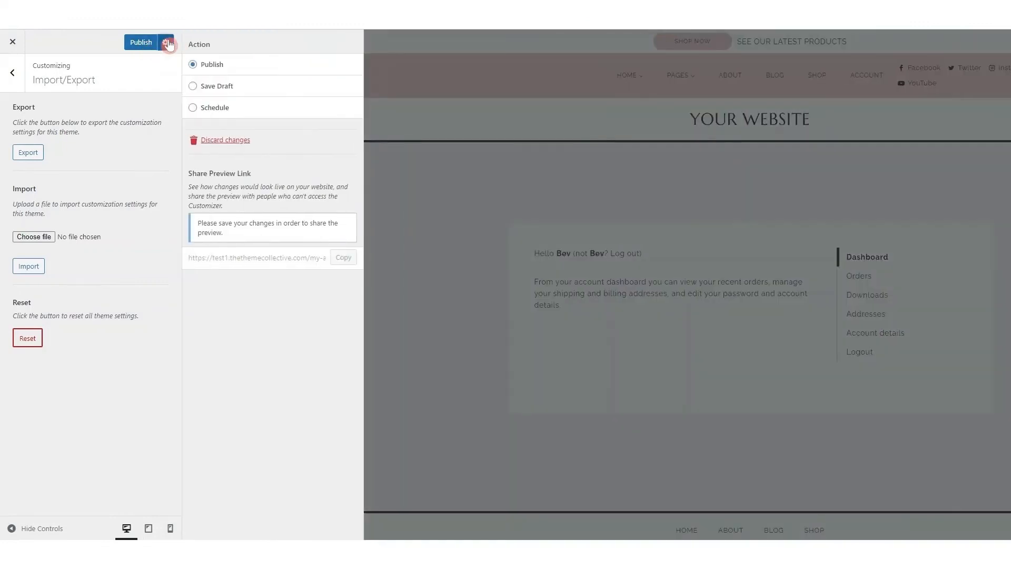
click(222, 141)
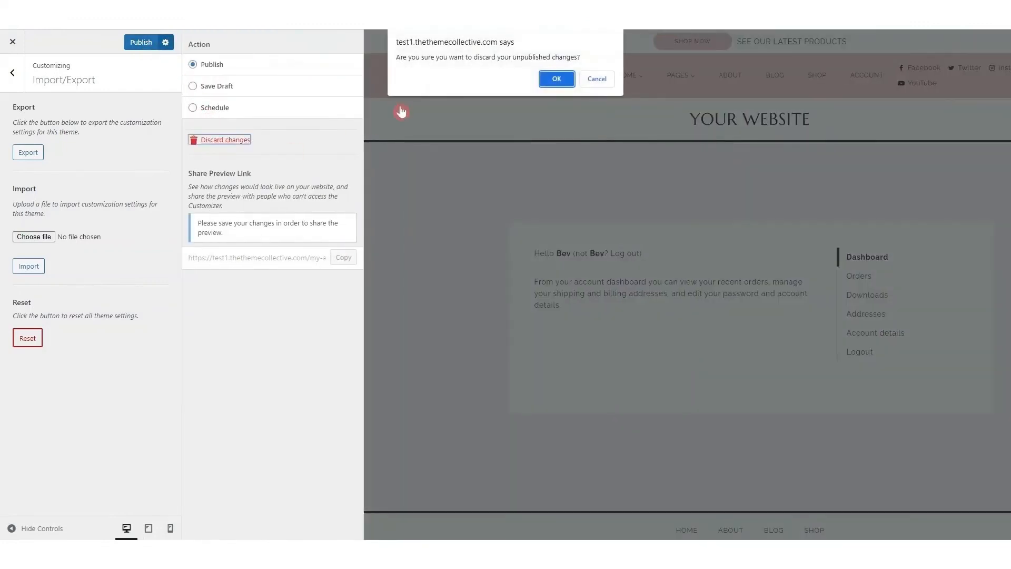
click(556, 78)
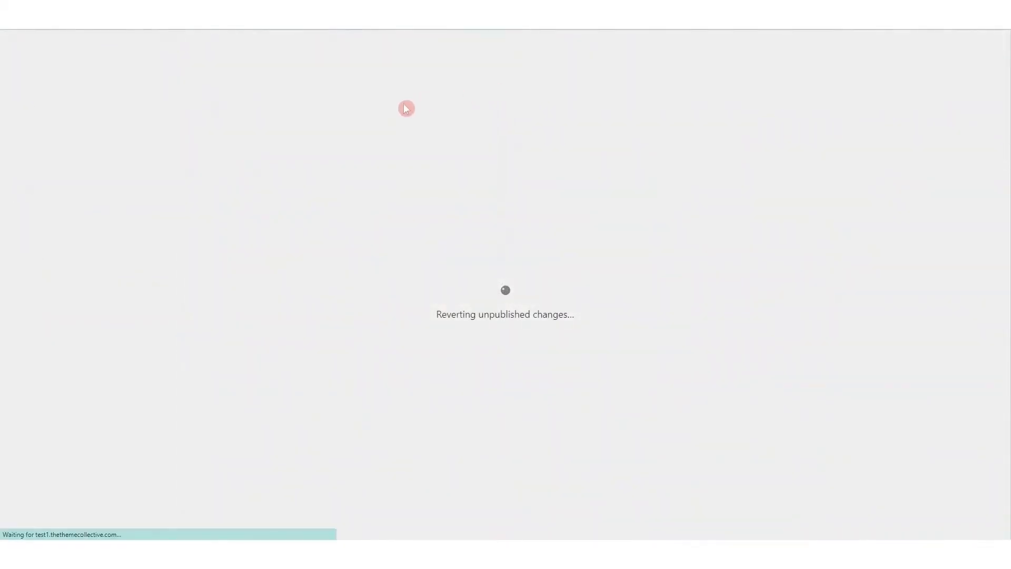